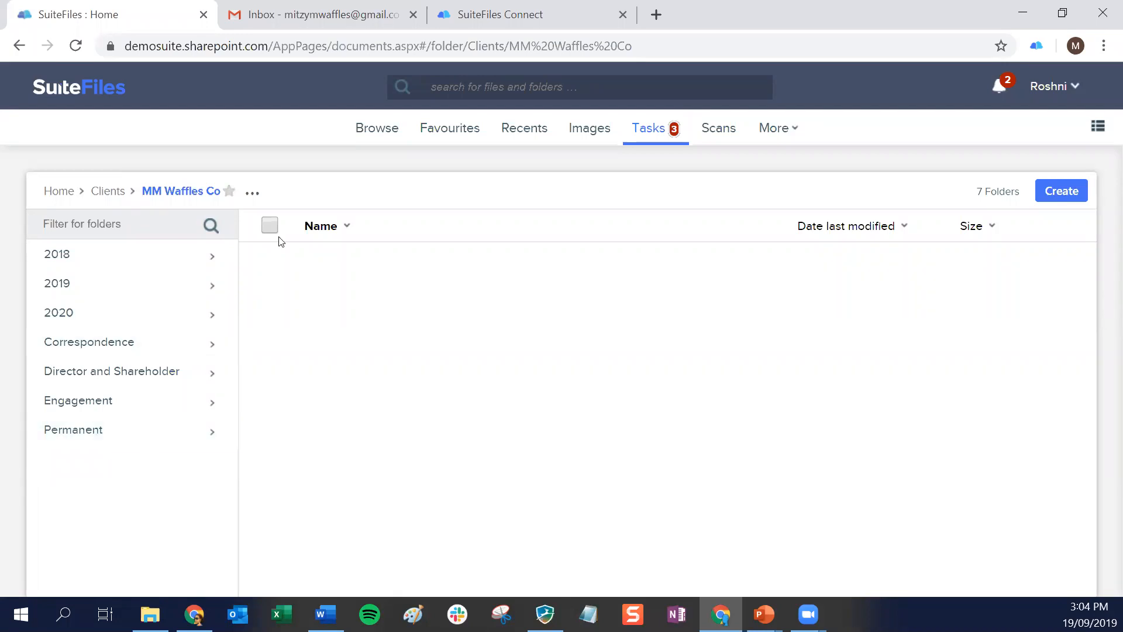
Create a subfolder named "MM Waffles Connected Folder" in the MM Waffles Co client folder without a folder template
left_click(253, 195)
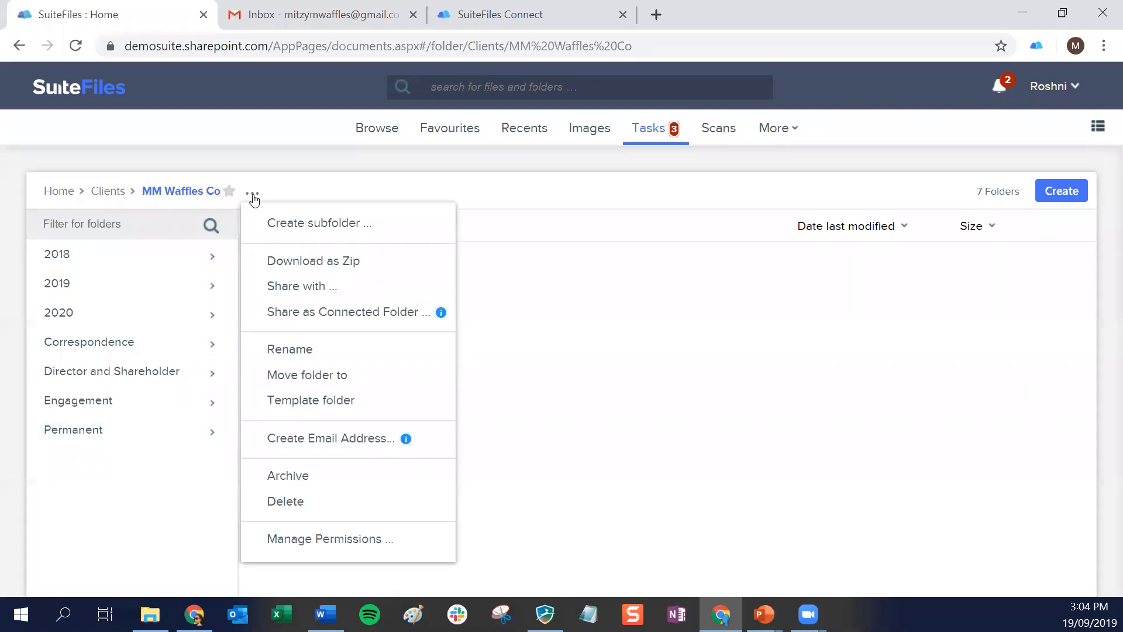
left_click(327, 227)
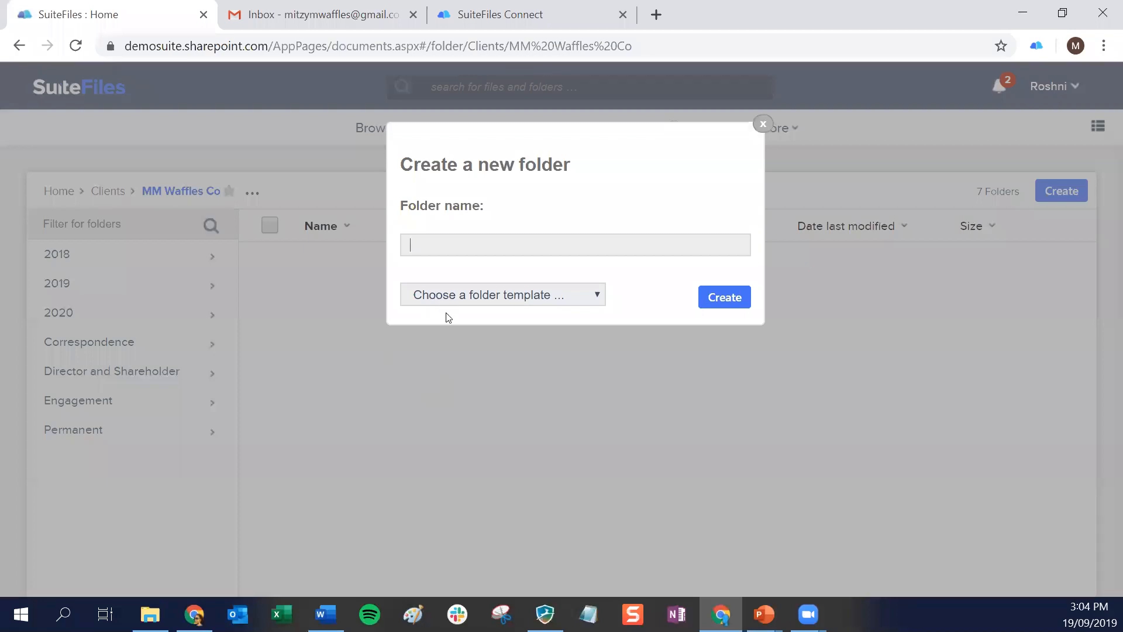
type("MM Waffles Connected Folder")
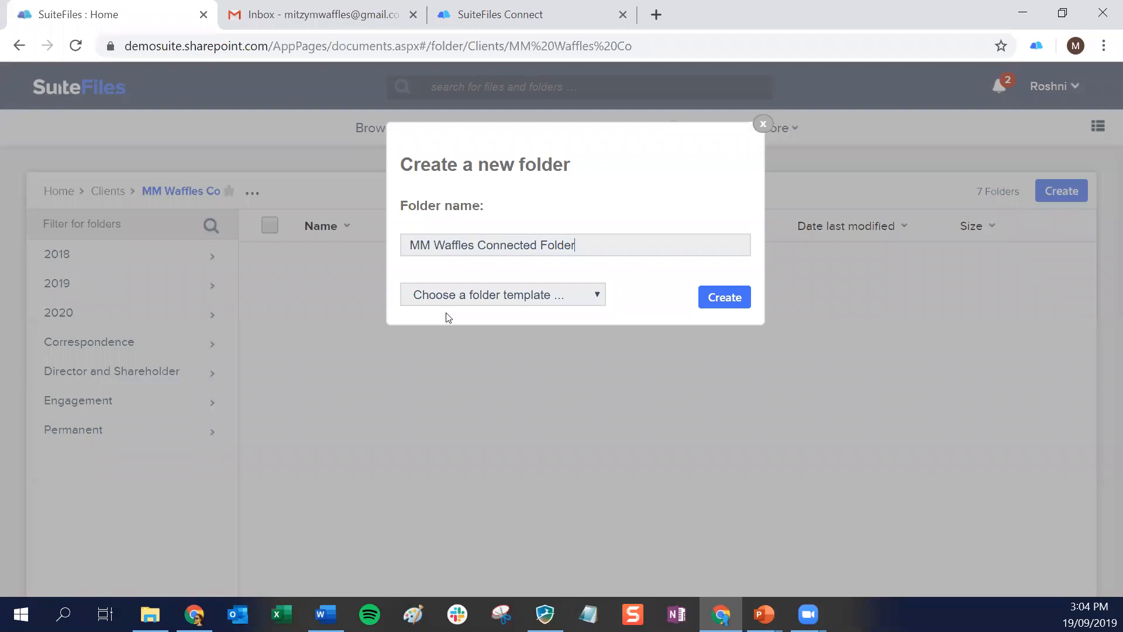
left_click(737, 302)
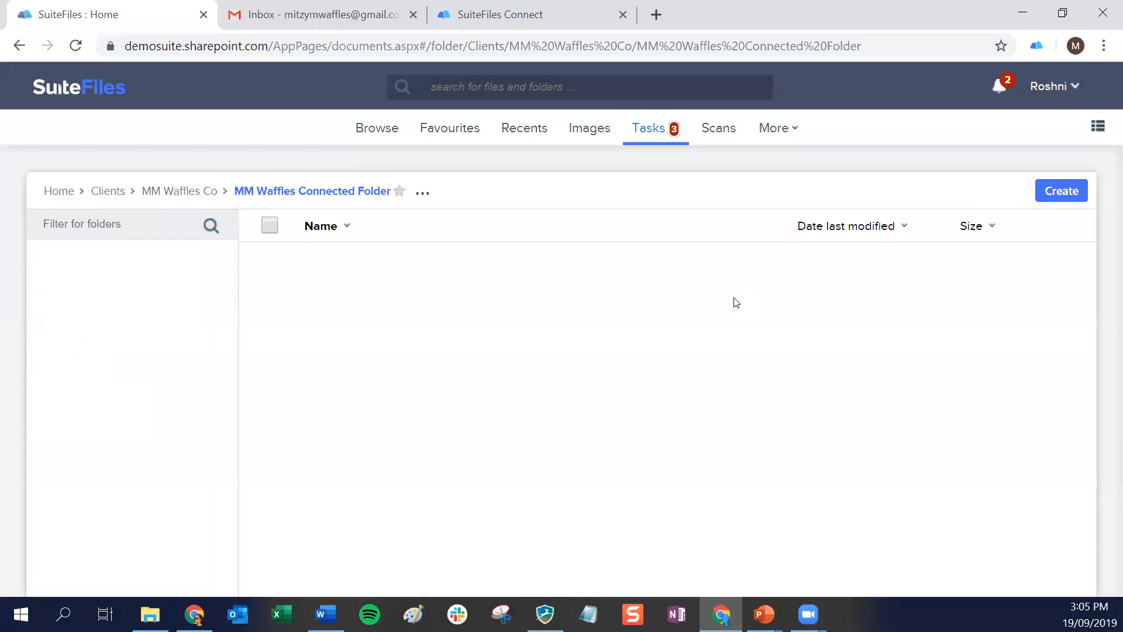
Start sharing MM Waffles Connected Folder as a connected folder with the display name "Abacus Accounting Connected Folder"
left_click(422, 196)
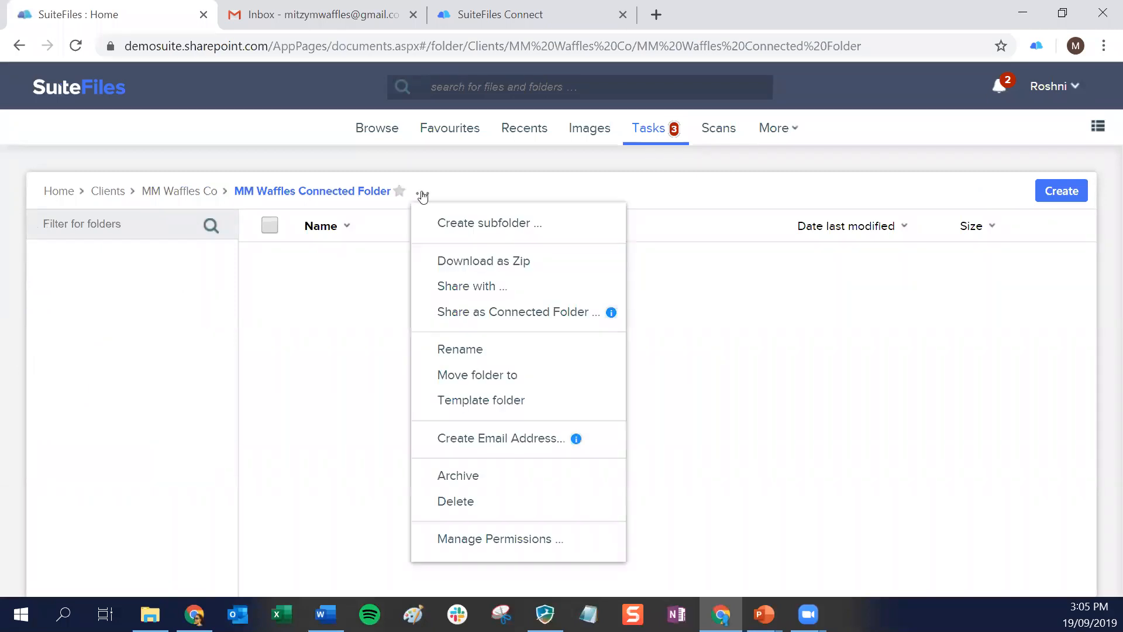
left_click(479, 316)
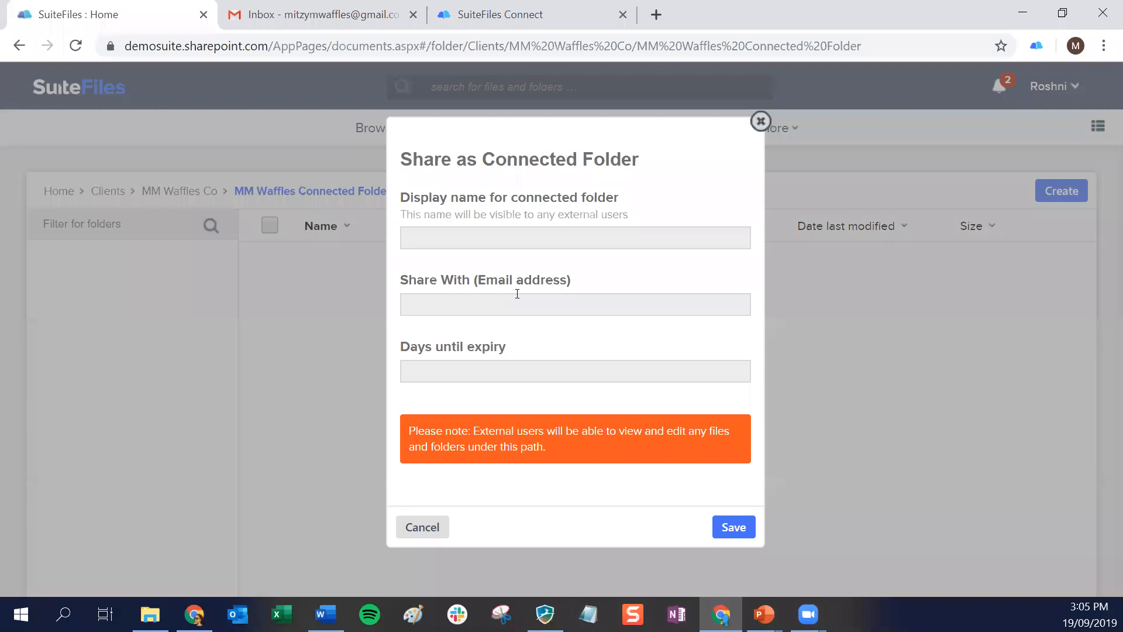
left_click(476, 236)
type("Abacus Accounting Connected Folder")
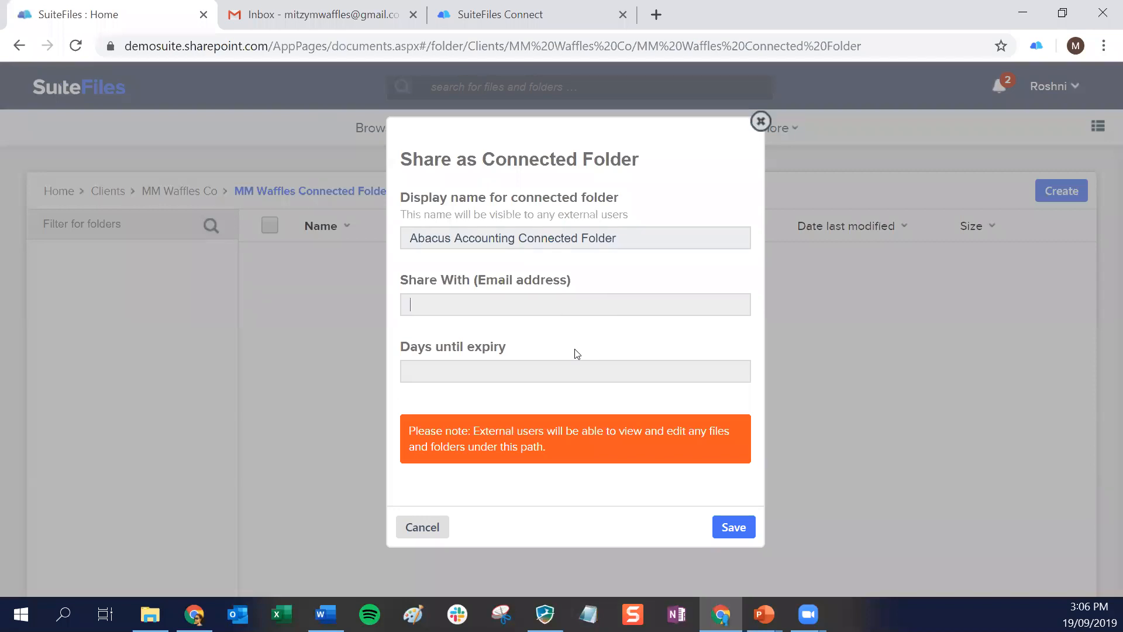
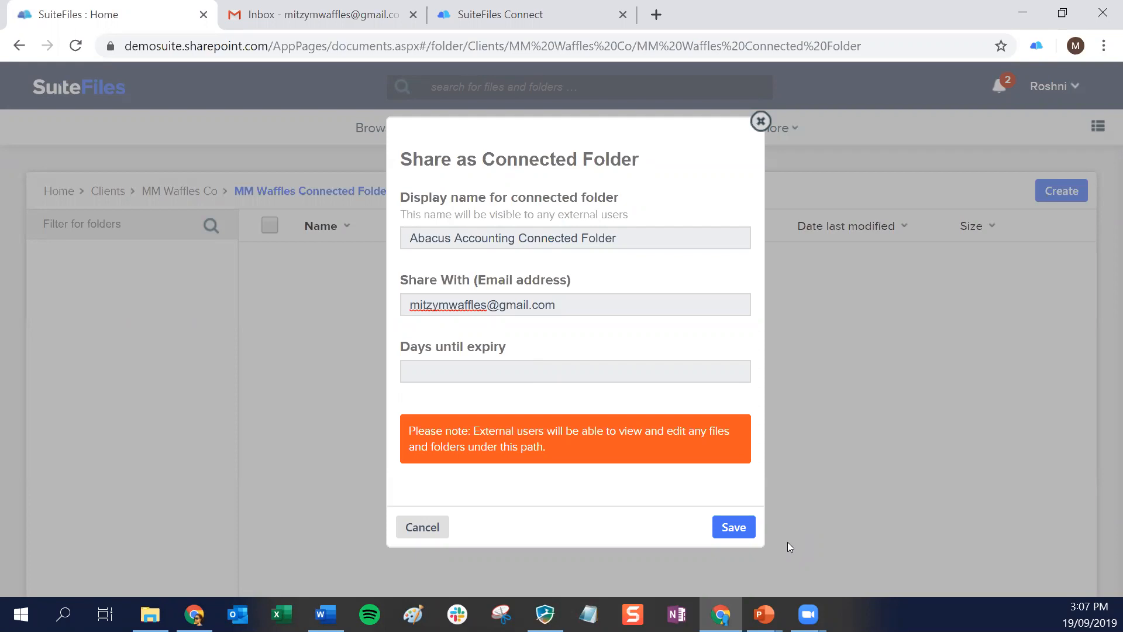
Enter the client's e-mail as share recipient, save the connected folder without an expiry and return to the MM Waffles Co folder
left_click(735, 527)
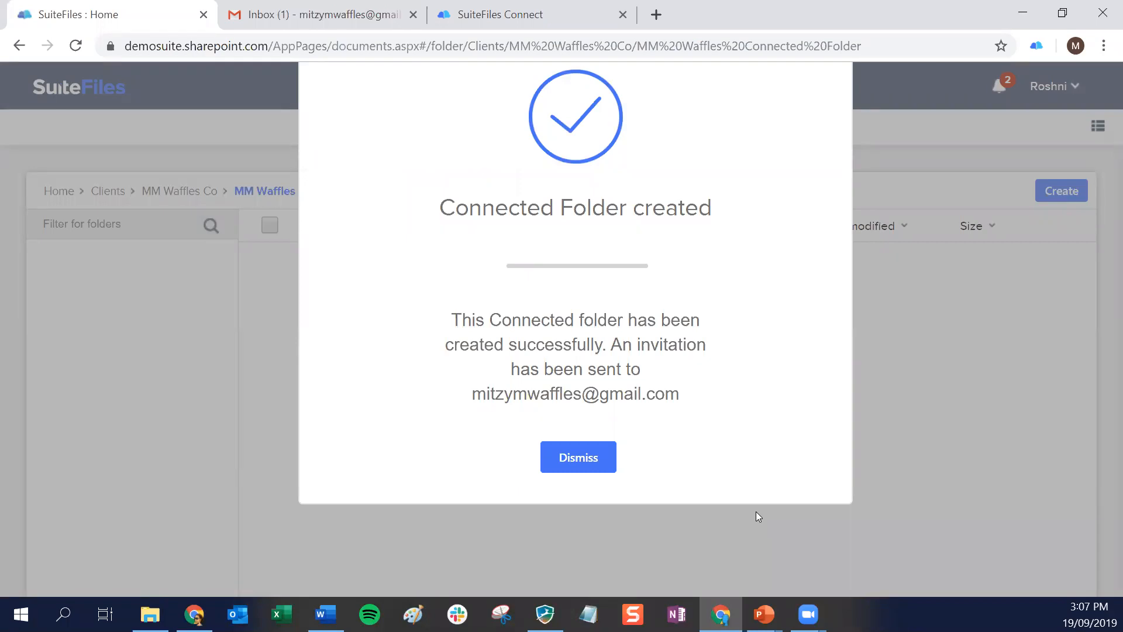
left_click(561, 462)
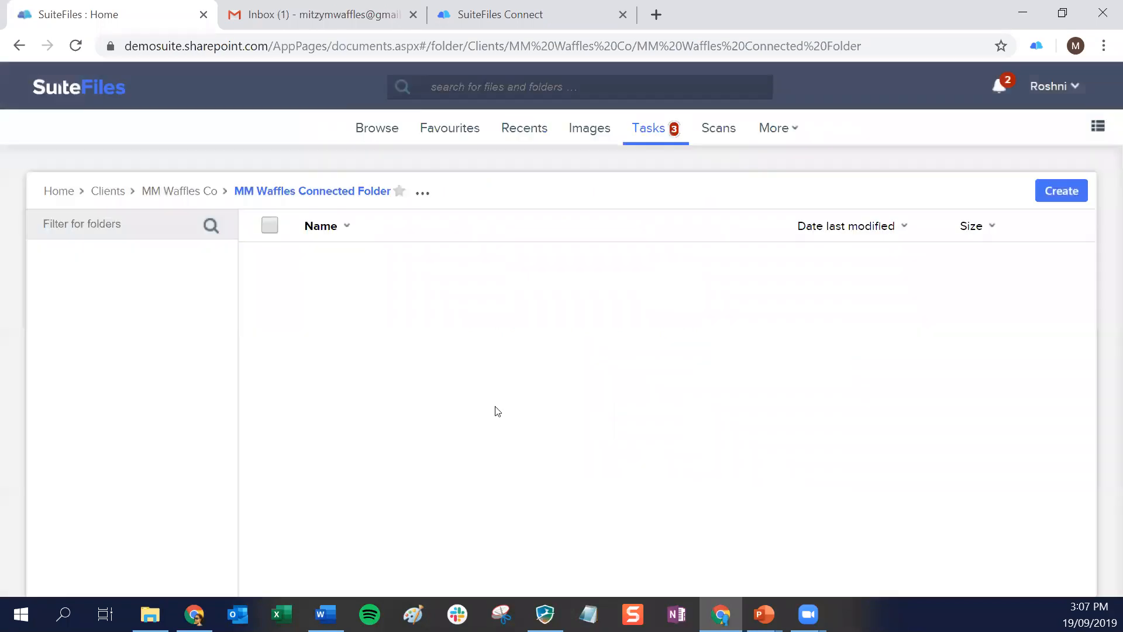
left_click(202, 194)
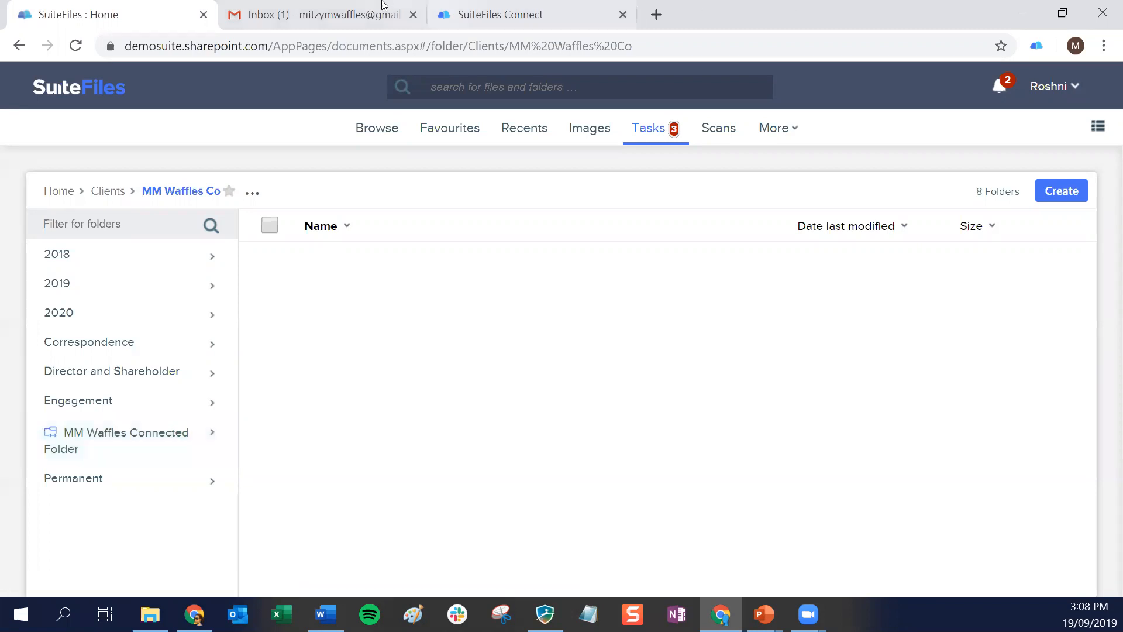
Switch to Gmail, open the new connected folder notification e-mail and follow its link to SuiteFiles Connect
left_click(316, 15)
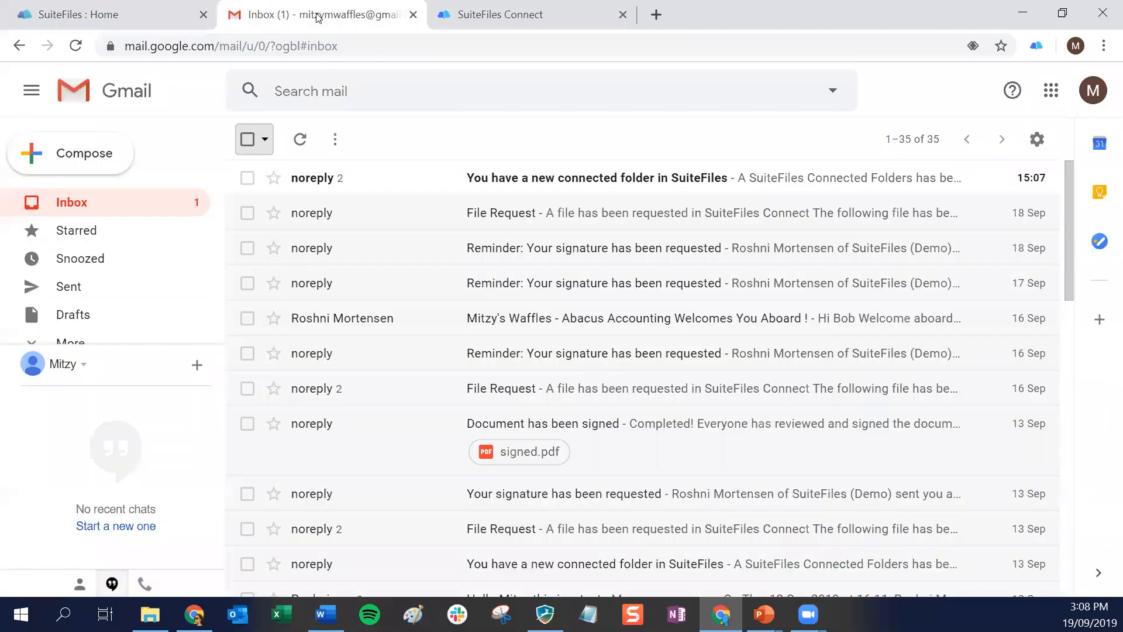
left_click(501, 178)
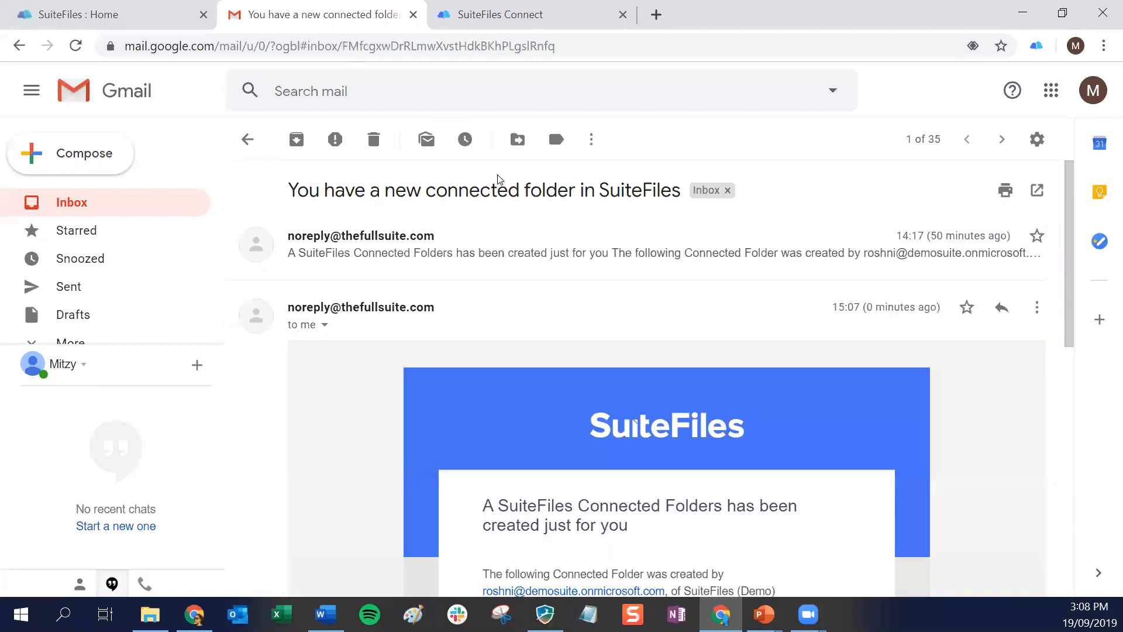
scroll(564, 313, "down", 5)
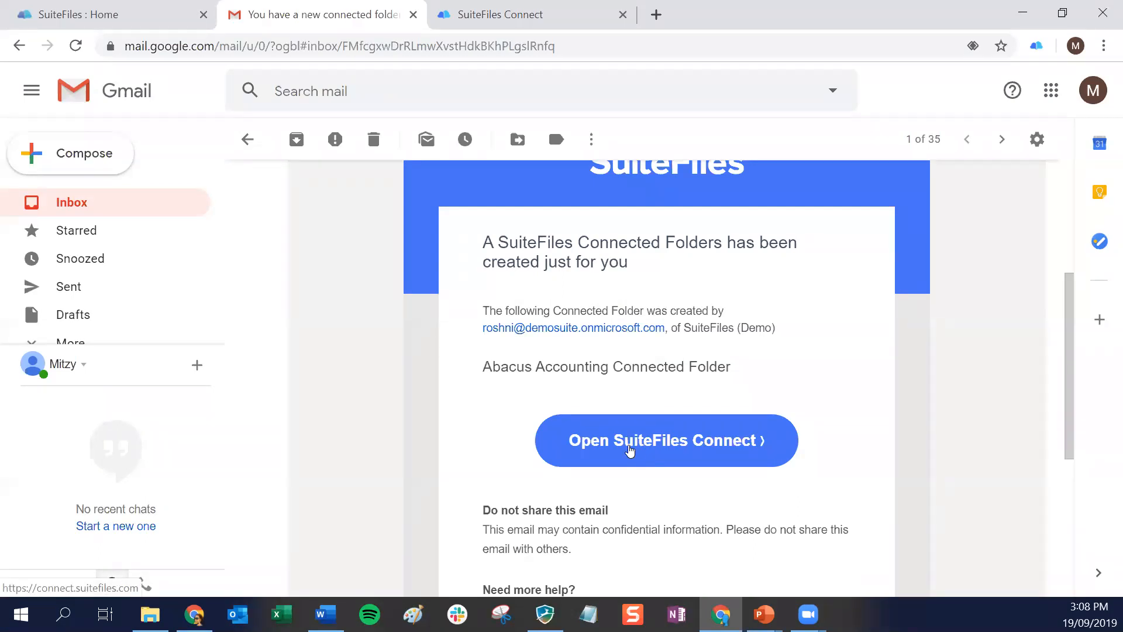
left_click(629, 450)
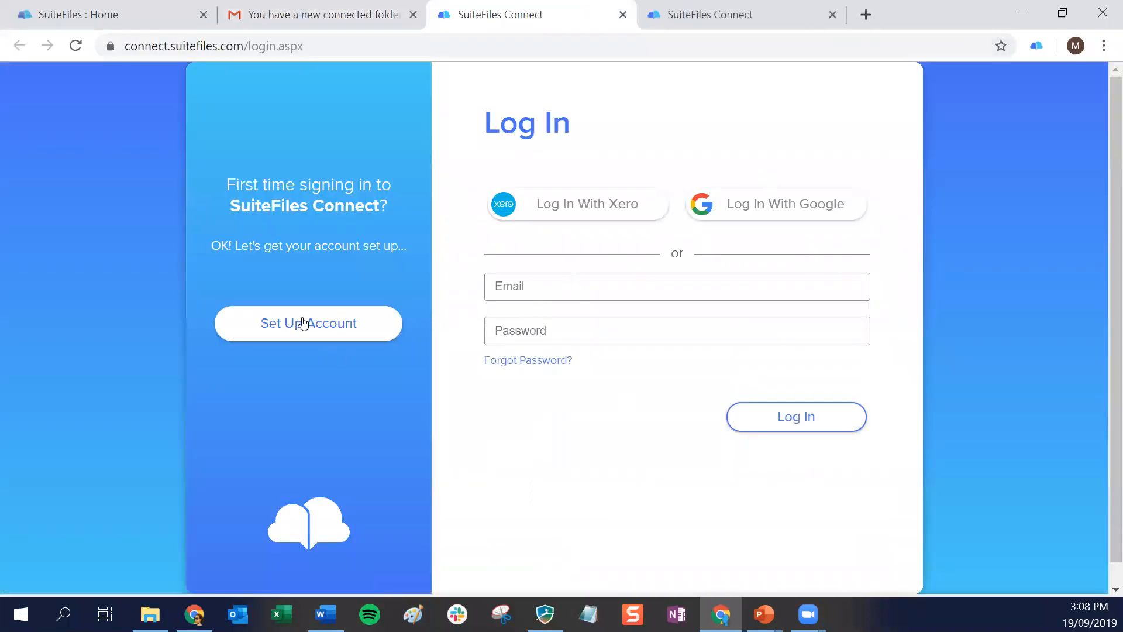
Check the account setup options and log in to SuiteFiles Connect with the client's listed Google account
left_click(302, 323)
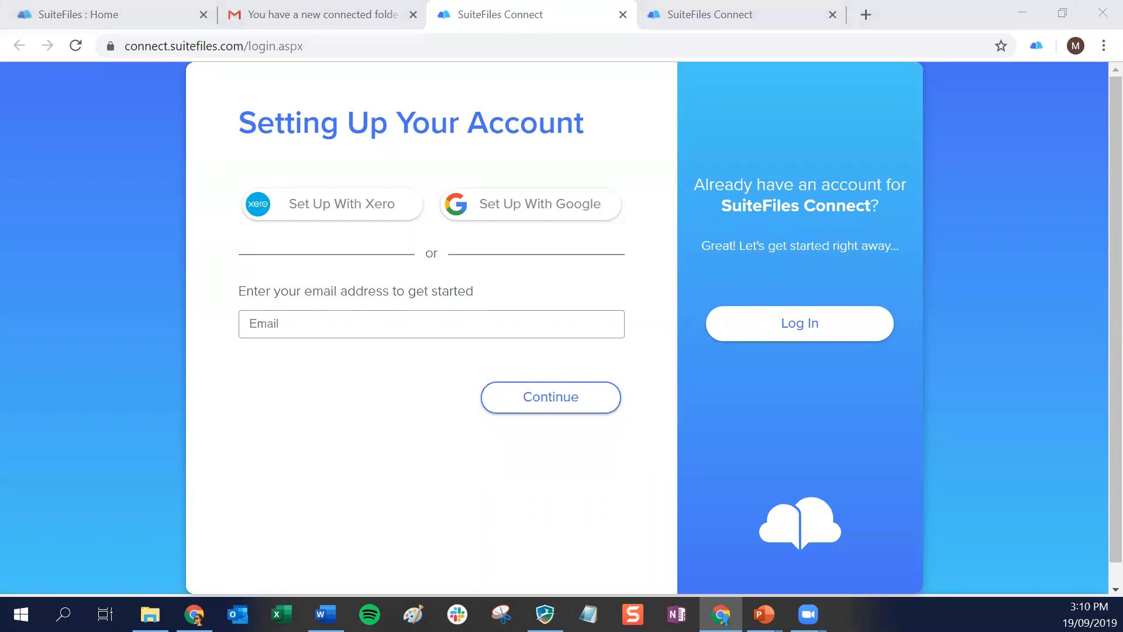
left_click(806, 331)
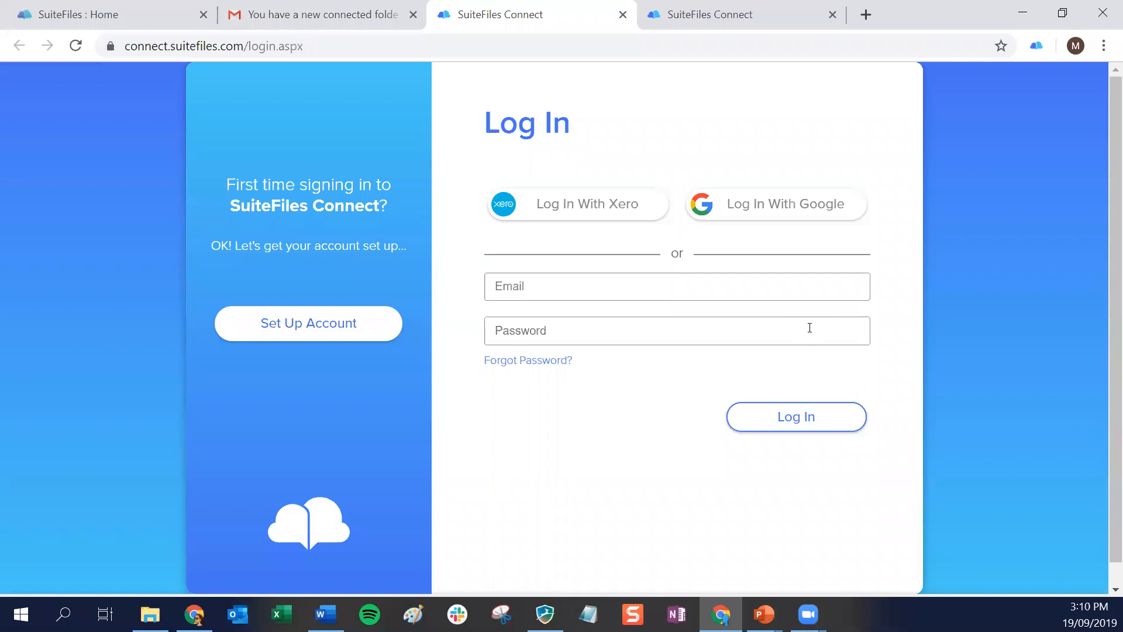
left_click(771, 210)
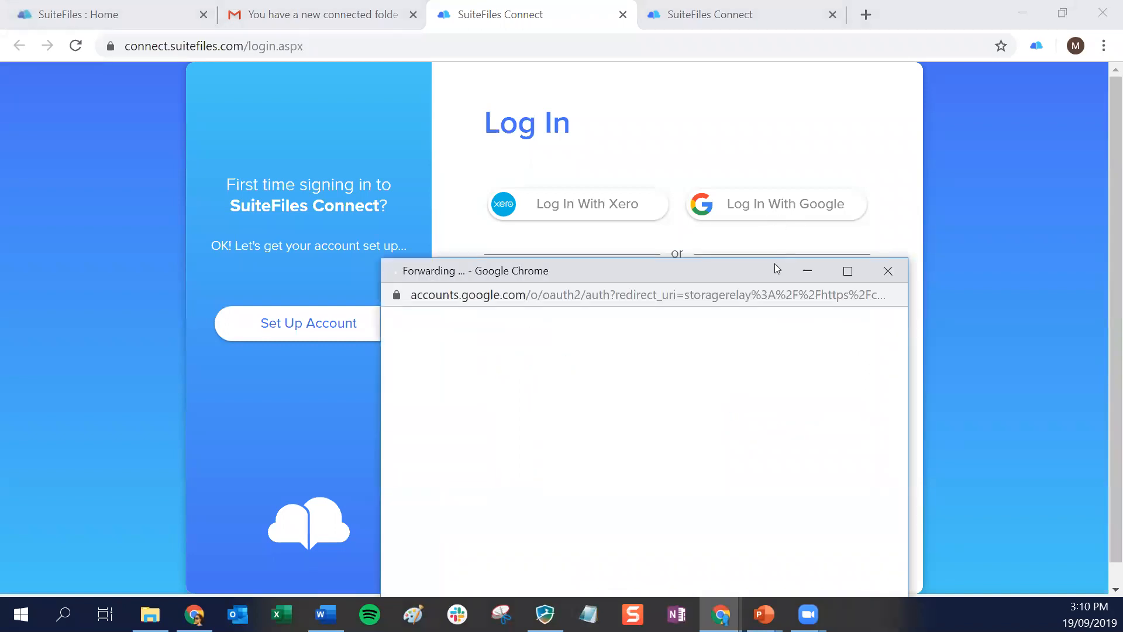
left_click_drag(771, 272, 739, 75)
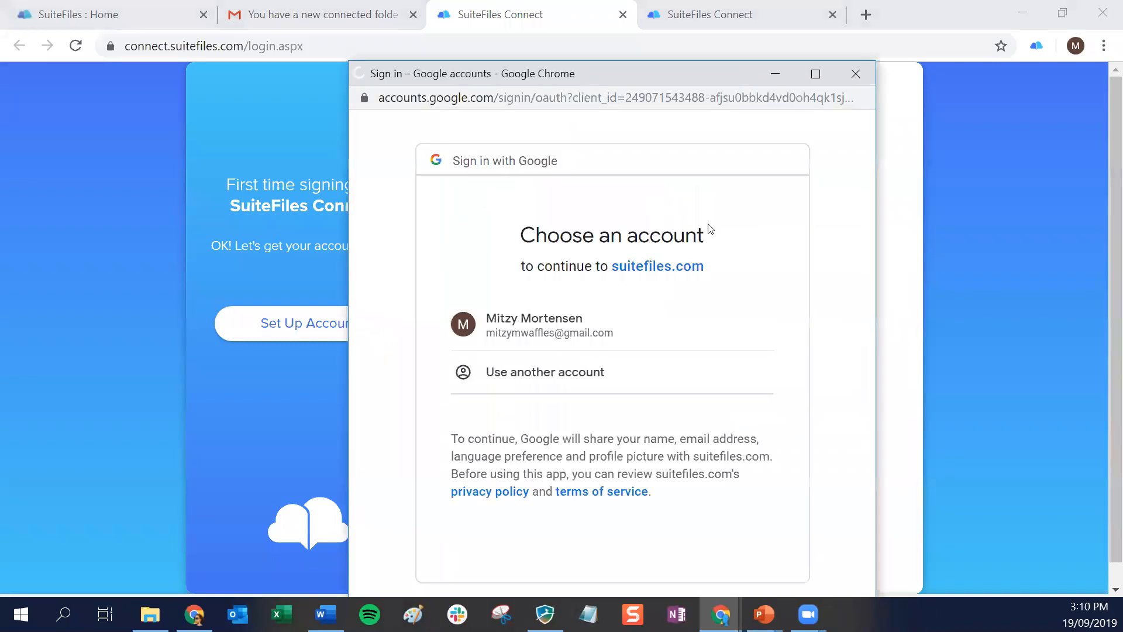
left_click(529, 331)
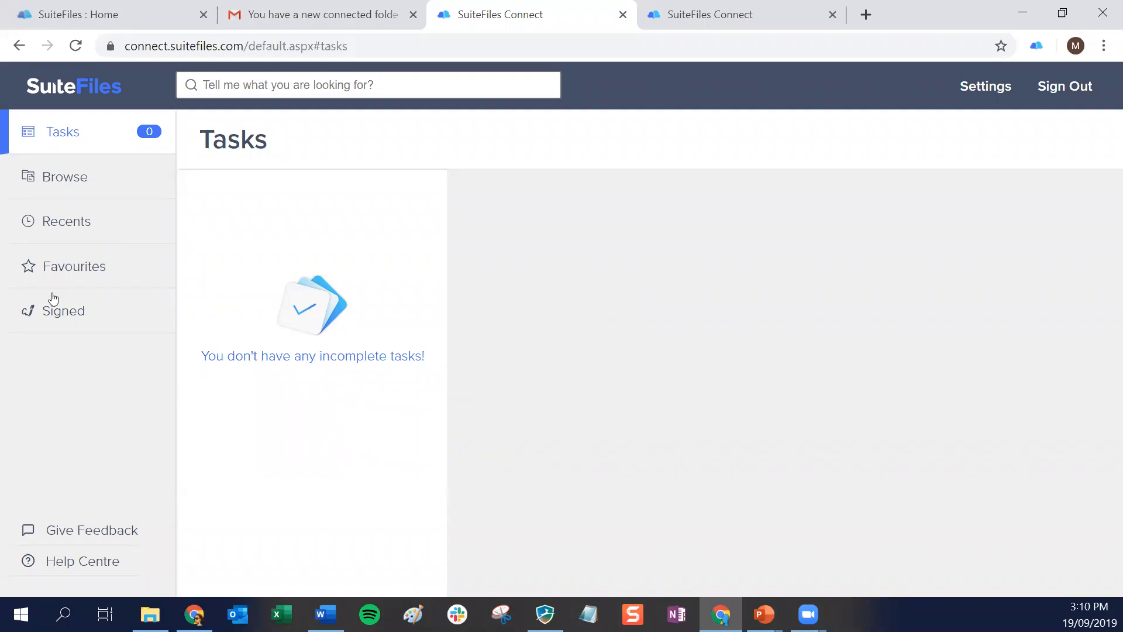
Browse the SuiteFiles (Demo) organisation and open the Abacus Accounting Connected Folder
left_click(69, 182)
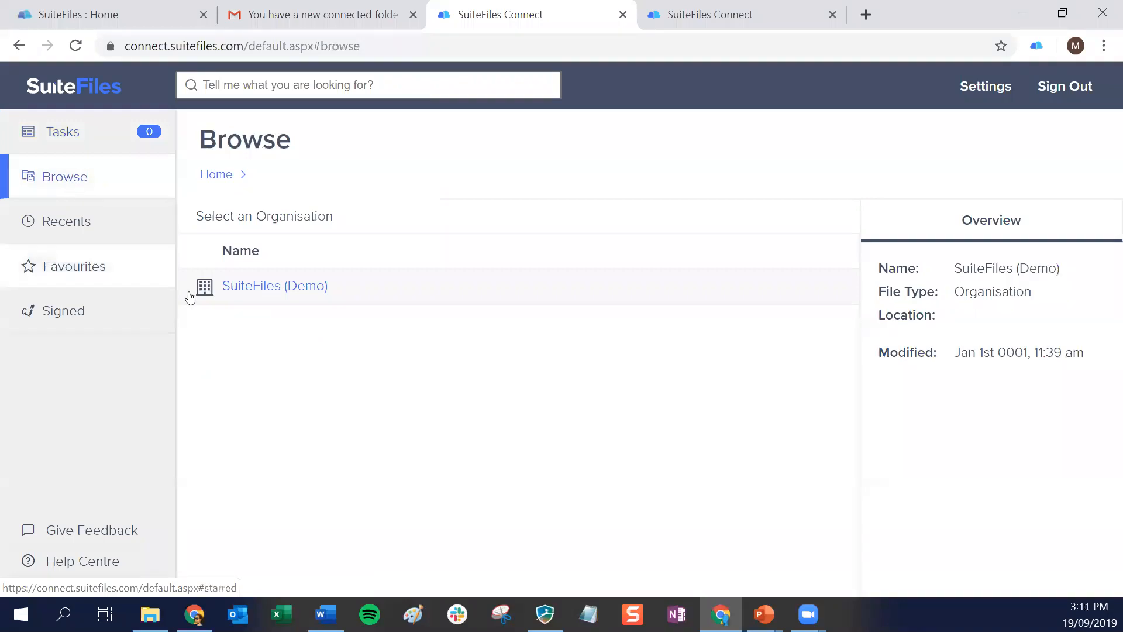
left_click(264, 287)
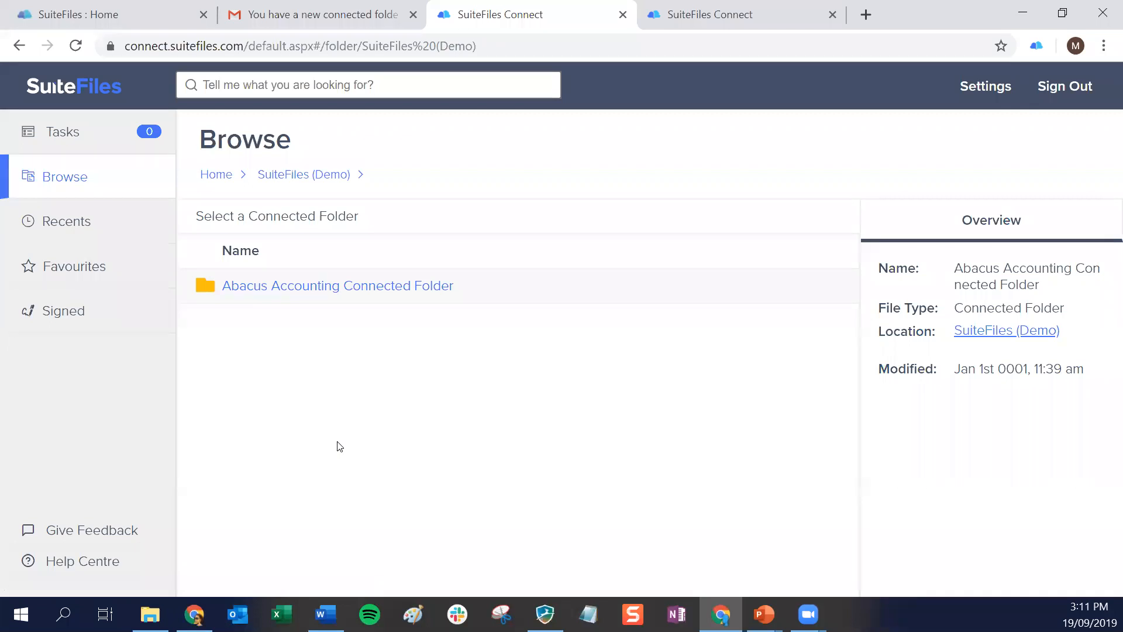
left_click(320, 293)
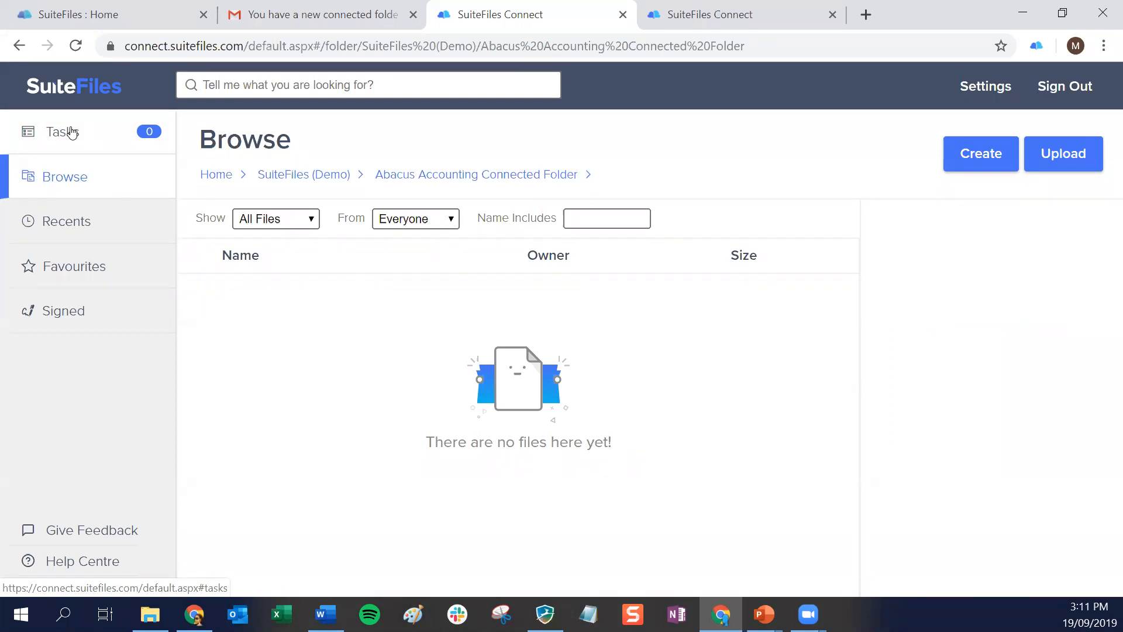
Upload the Desktop file "Workpapers - MM Waffle Co FY21" to the Abacus Accounting Connected Folder
left_click(1065, 158)
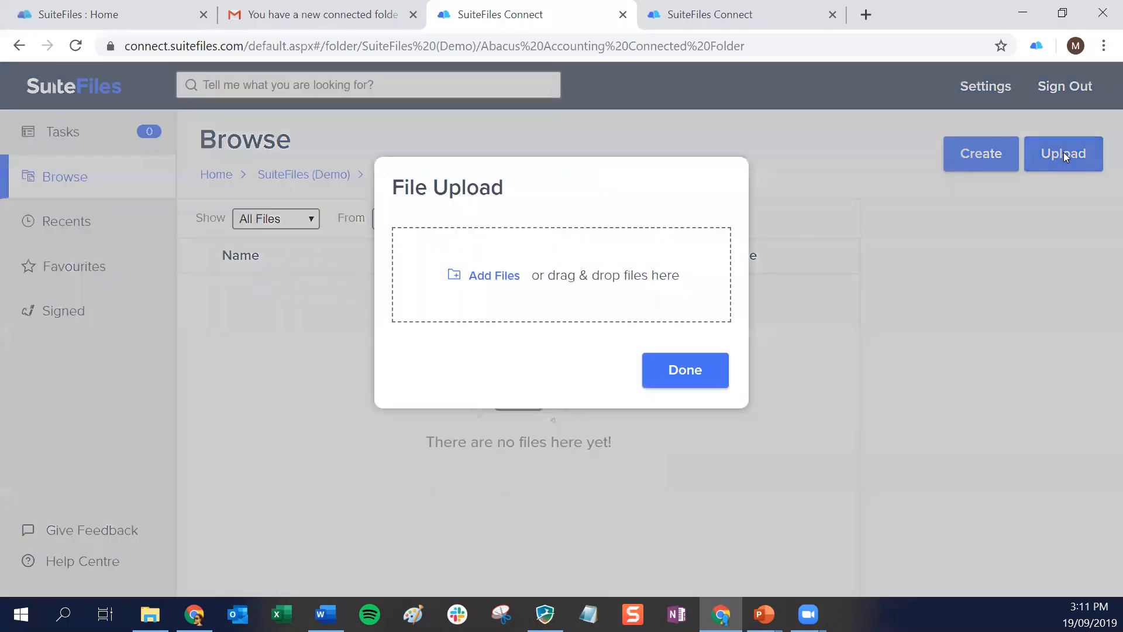
left_click(476, 279)
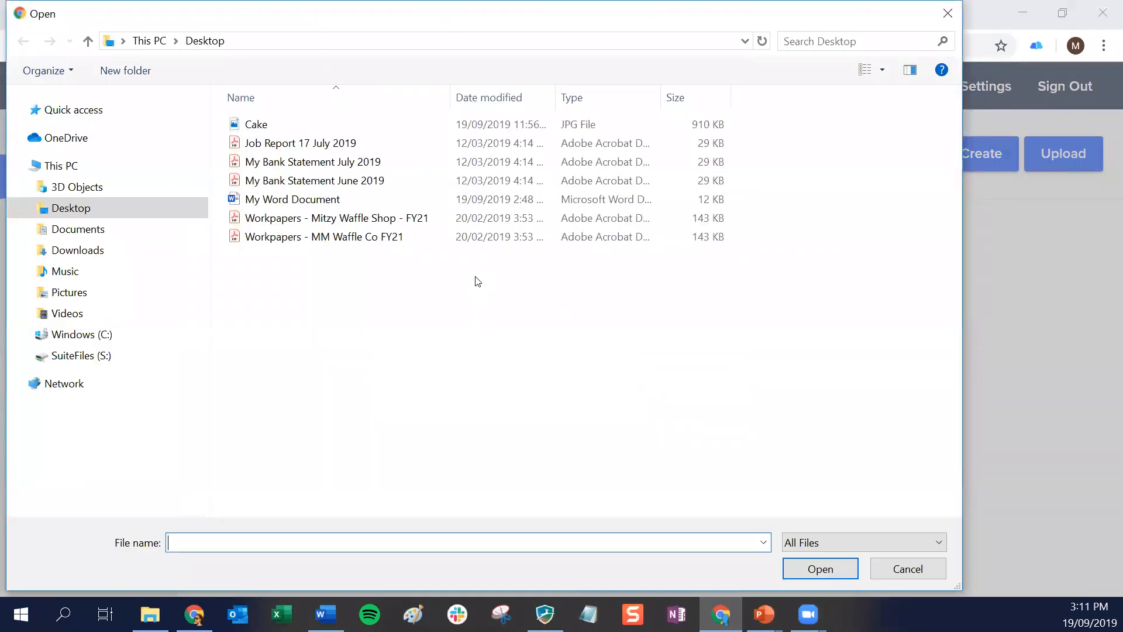
left_click(283, 242)
left_click(792, 570)
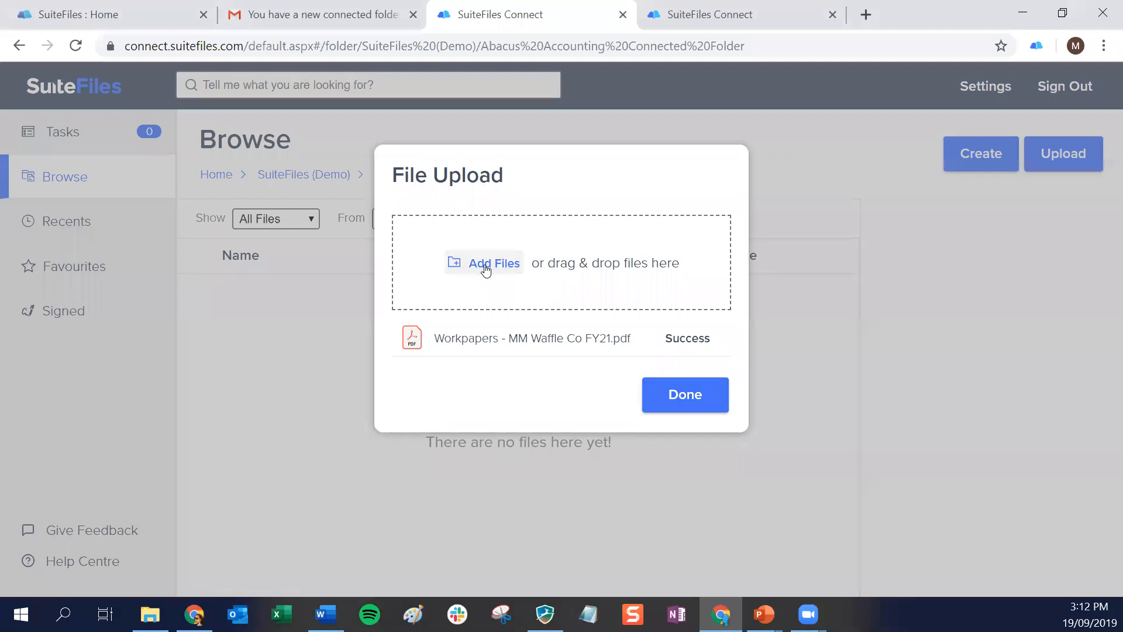
left_click(684, 403)
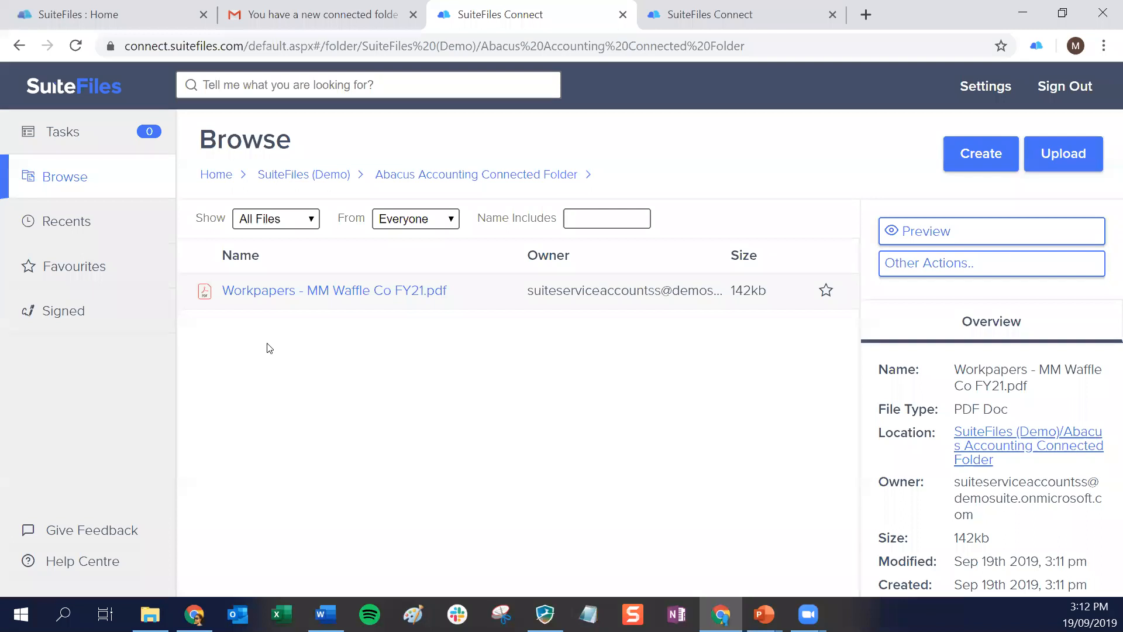
Switch back to the firm's SuiteFiles site and add My Word Document from File Explorer to MM Waffles Connected Folder
left_click(138, 10)
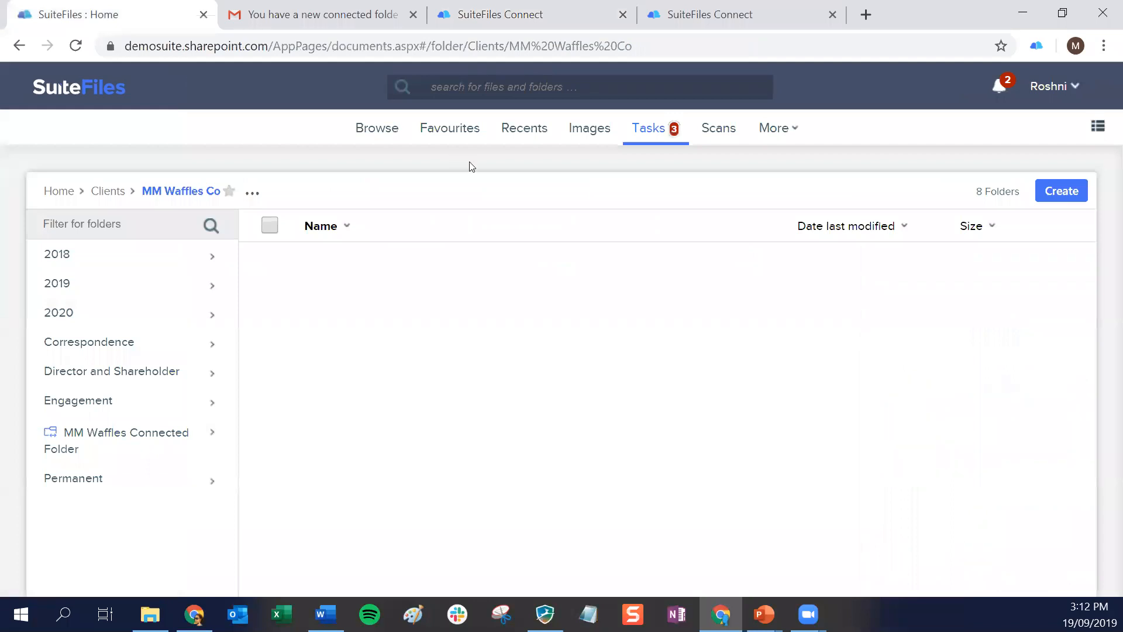
left_click(86, 438)
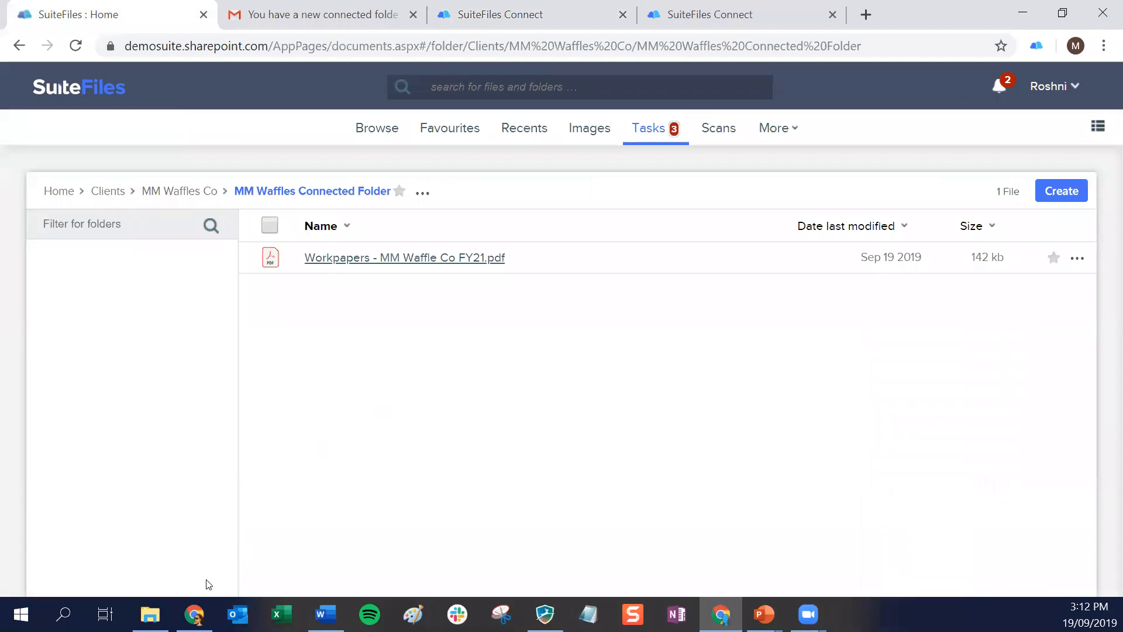
left_click(150, 615)
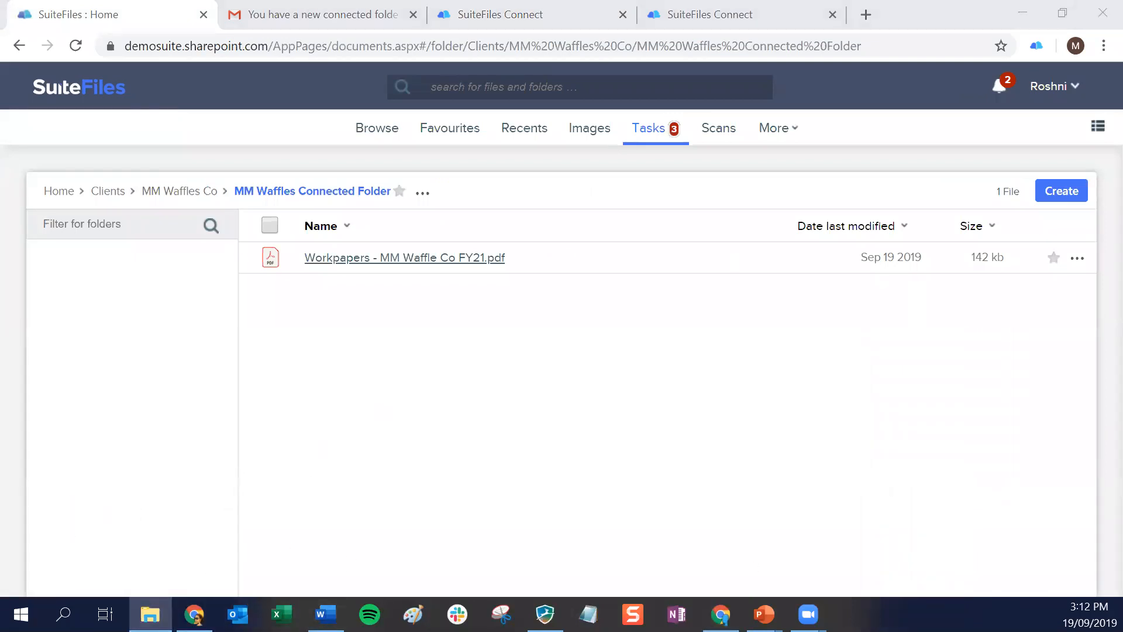
left_click_drag(222, 468, 497, 328)
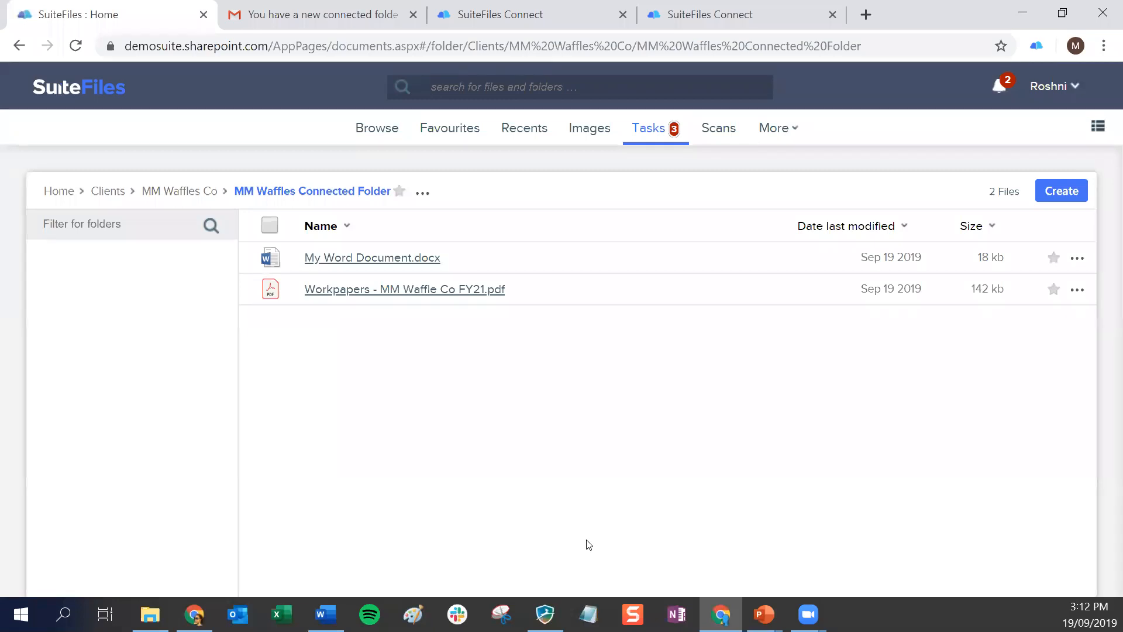
In SuiteFiles Connect, reload the Abacus Accounting Connected Folder and open My Word Document.docx in Office Online
left_click(501, 17)
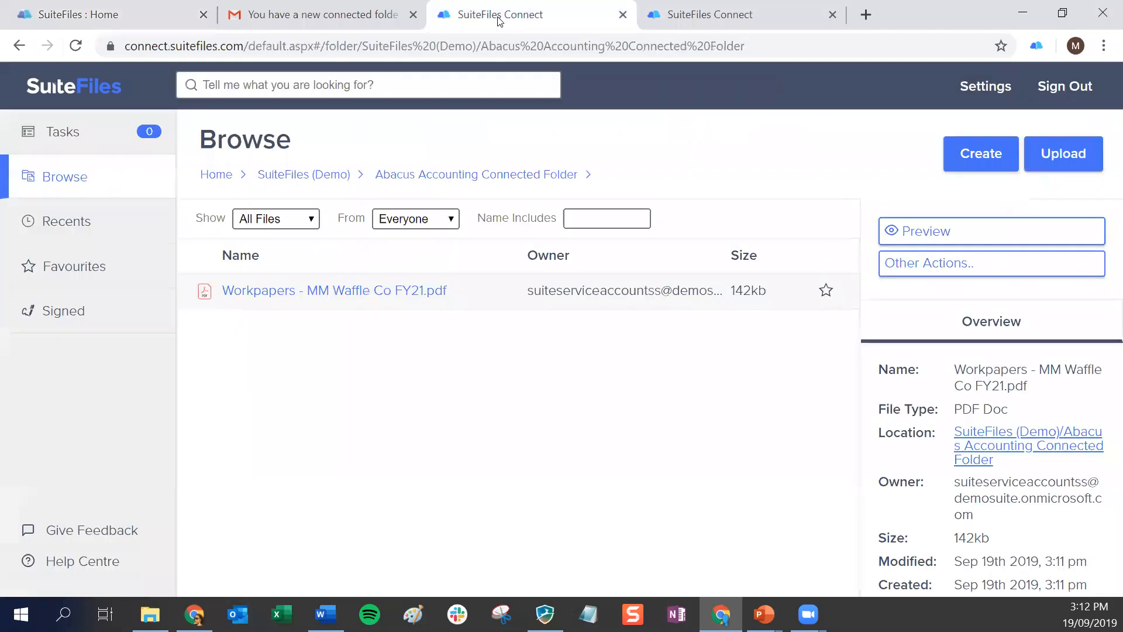
left_click(424, 174)
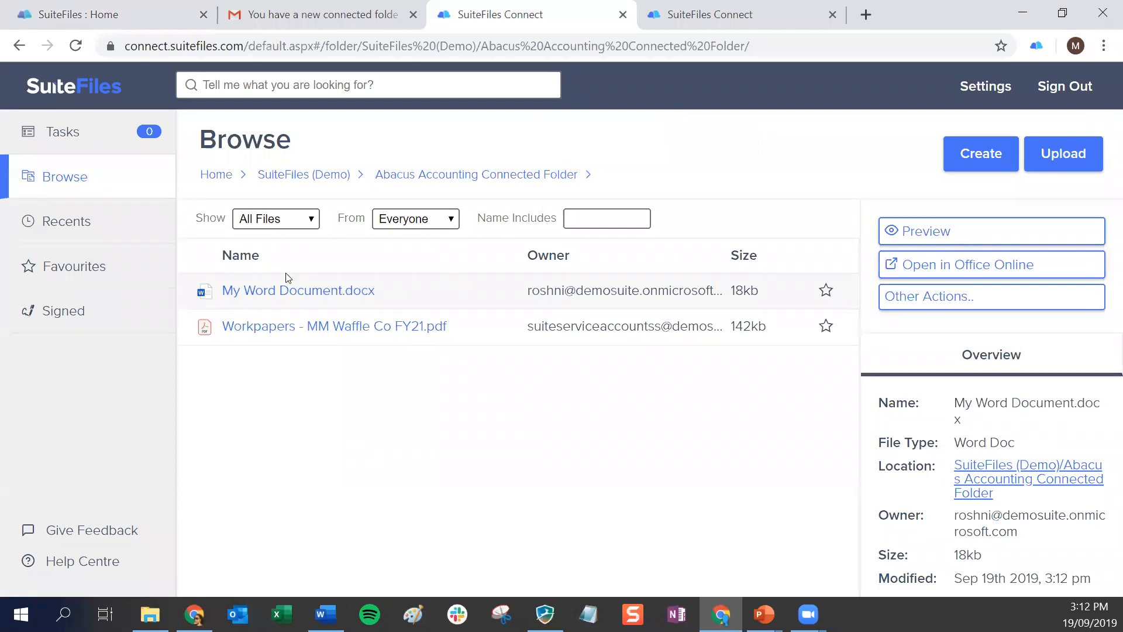
left_click(300, 290)
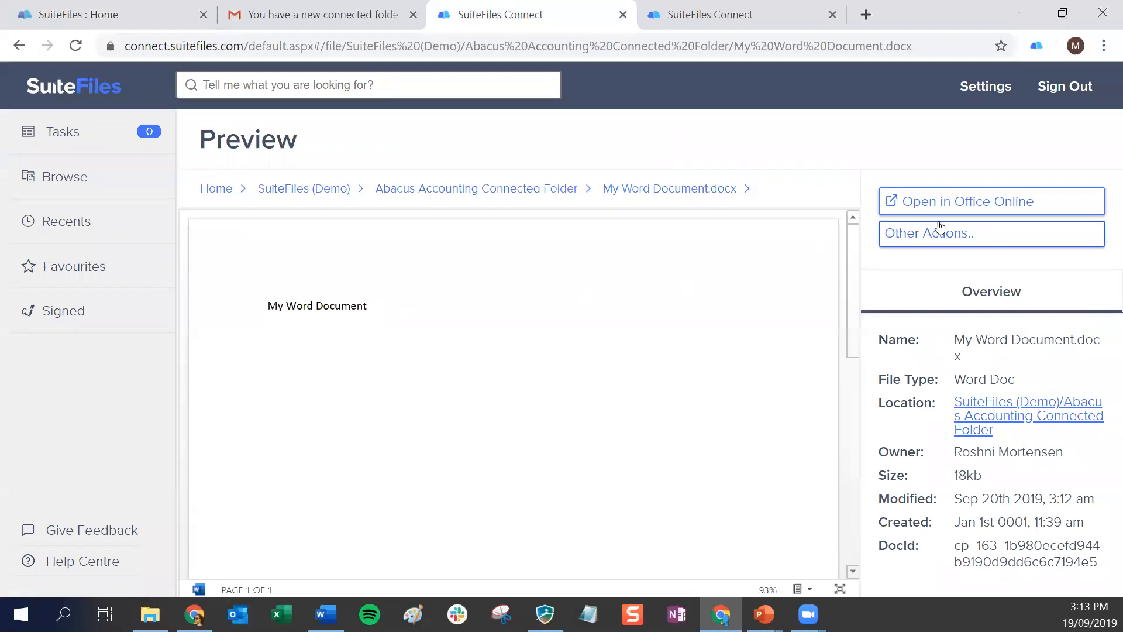
left_click(977, 202)
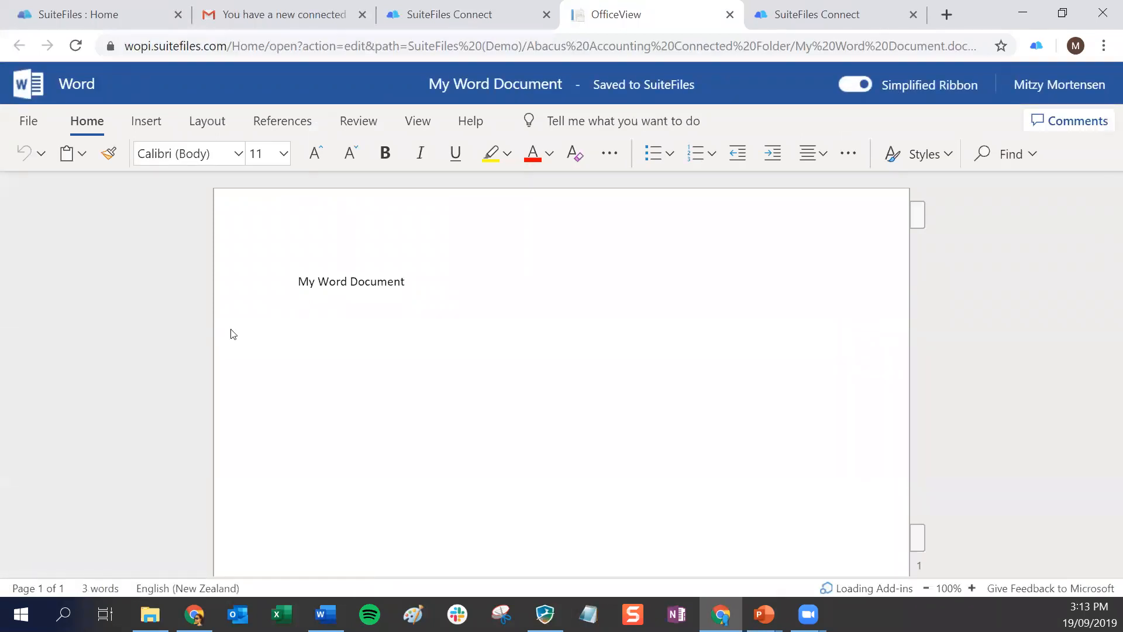
Below the My Word Document line, add a sentence saying that the client is making some edits, and close the document
left_click(414, 287)
key("Return")
key("Return")
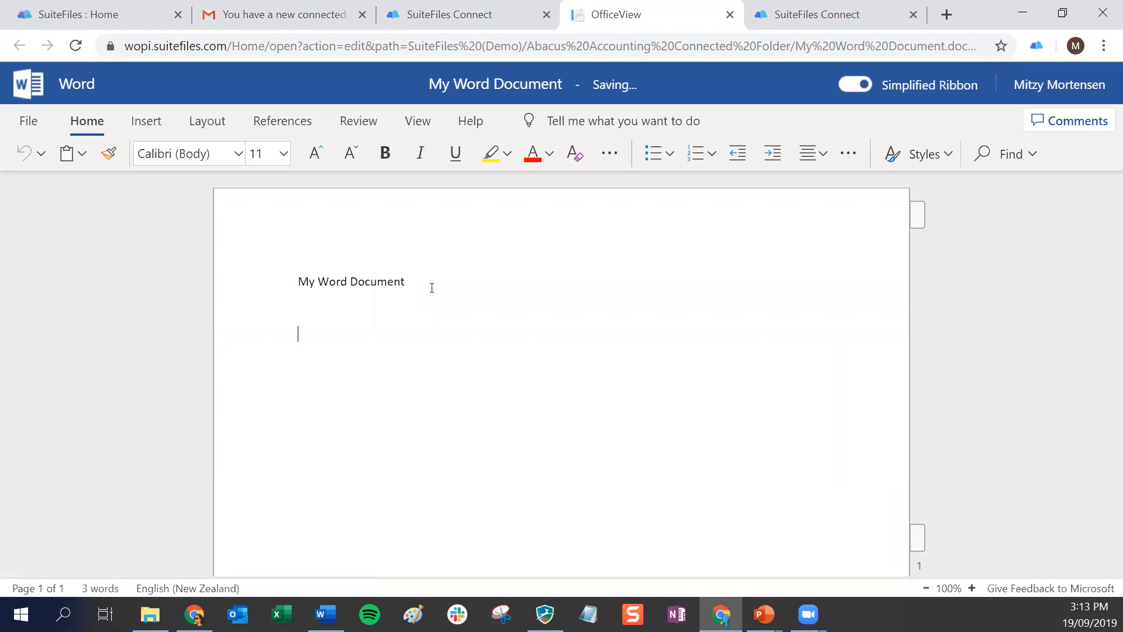
type("This is Mitzy making some edits!")
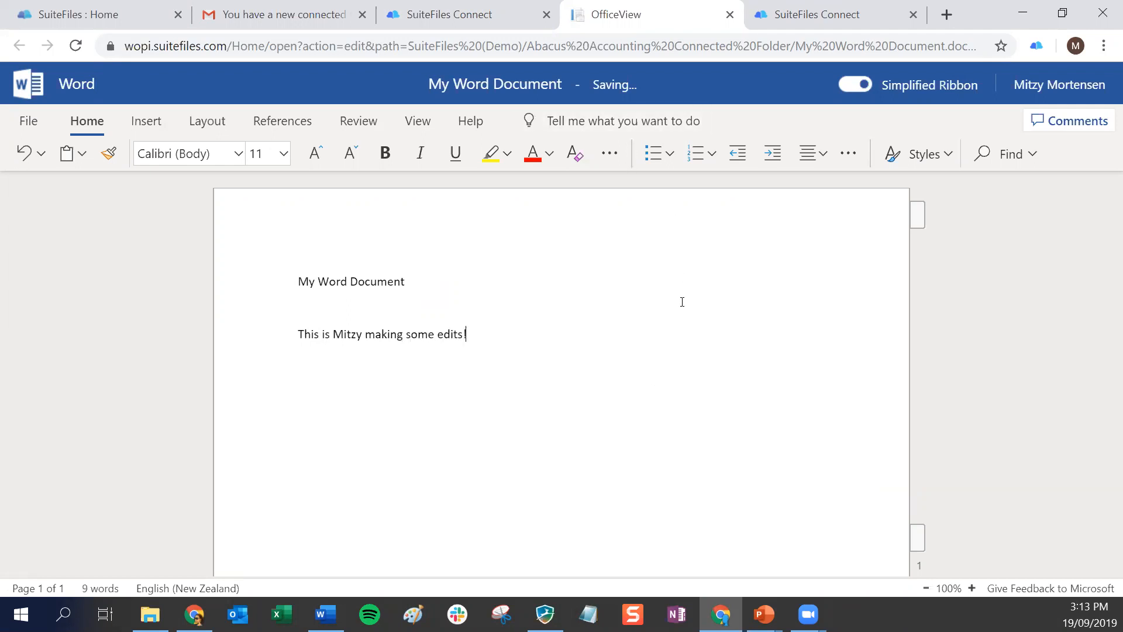
left_click(730, 15)
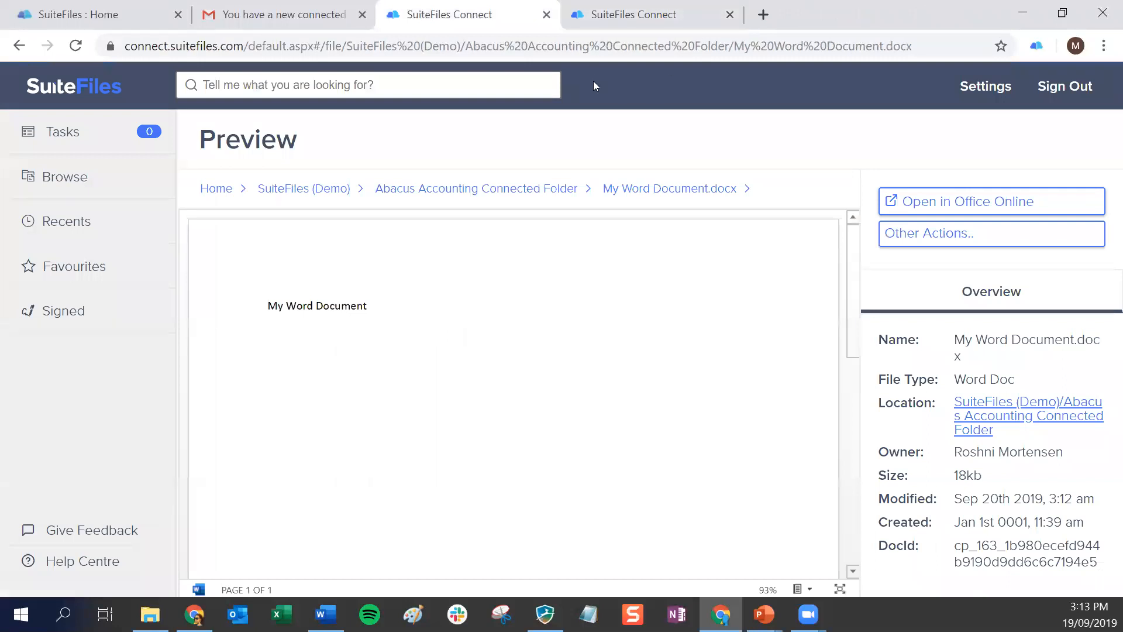
Preview My Word Document.docx from the Abacus Accounting Connected Folder and return to the folder
left_click(432, 189)
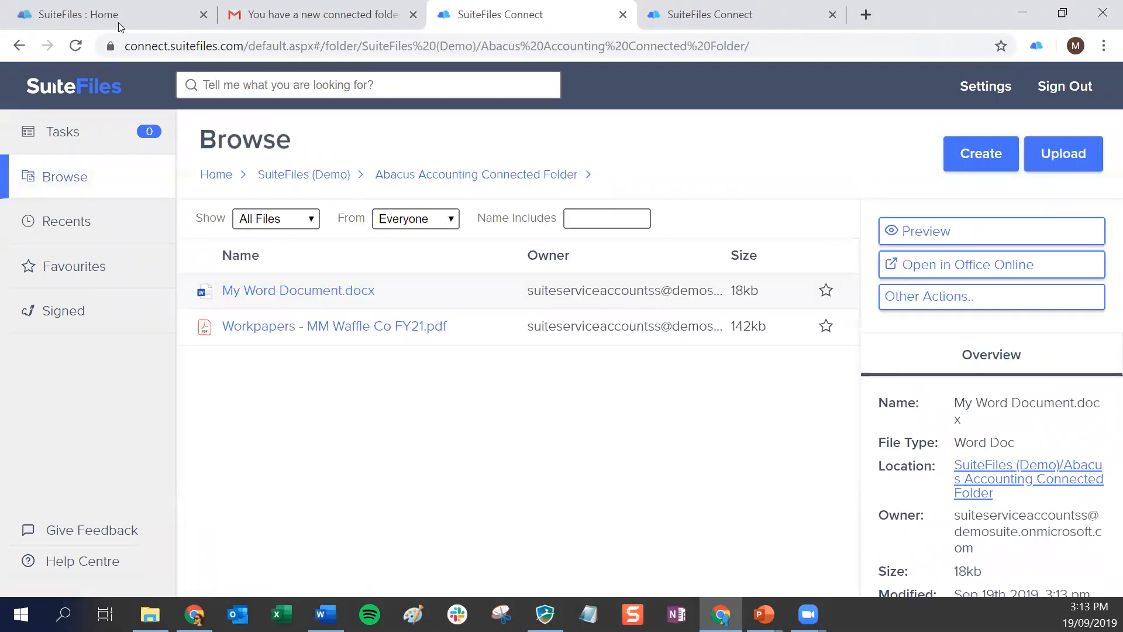
left_click(255, 290)
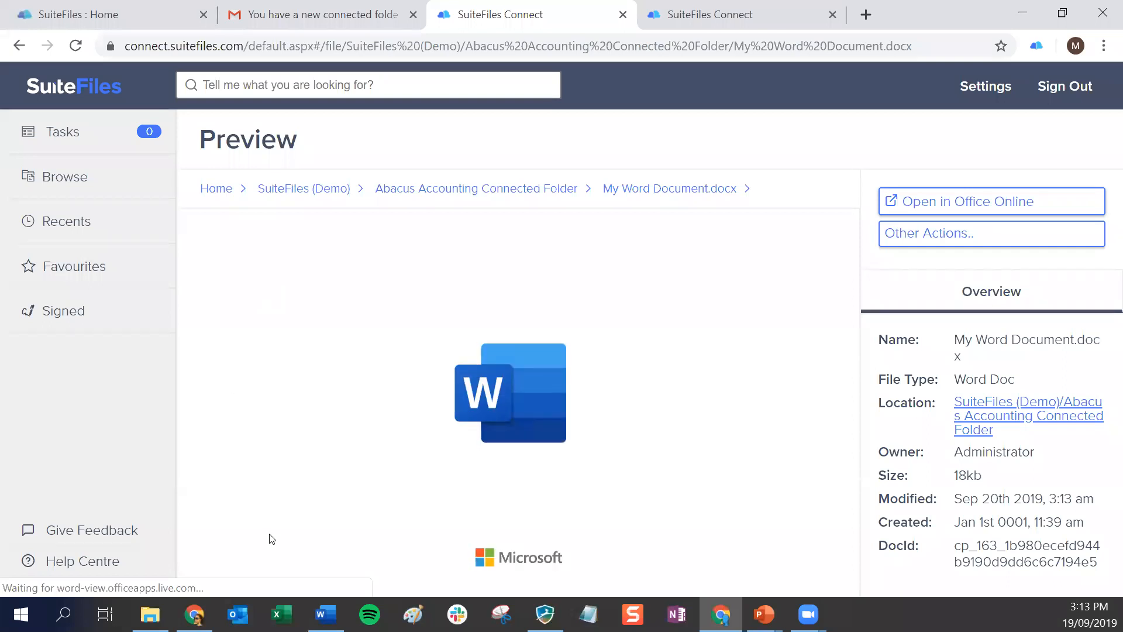
left_click(538, 190)
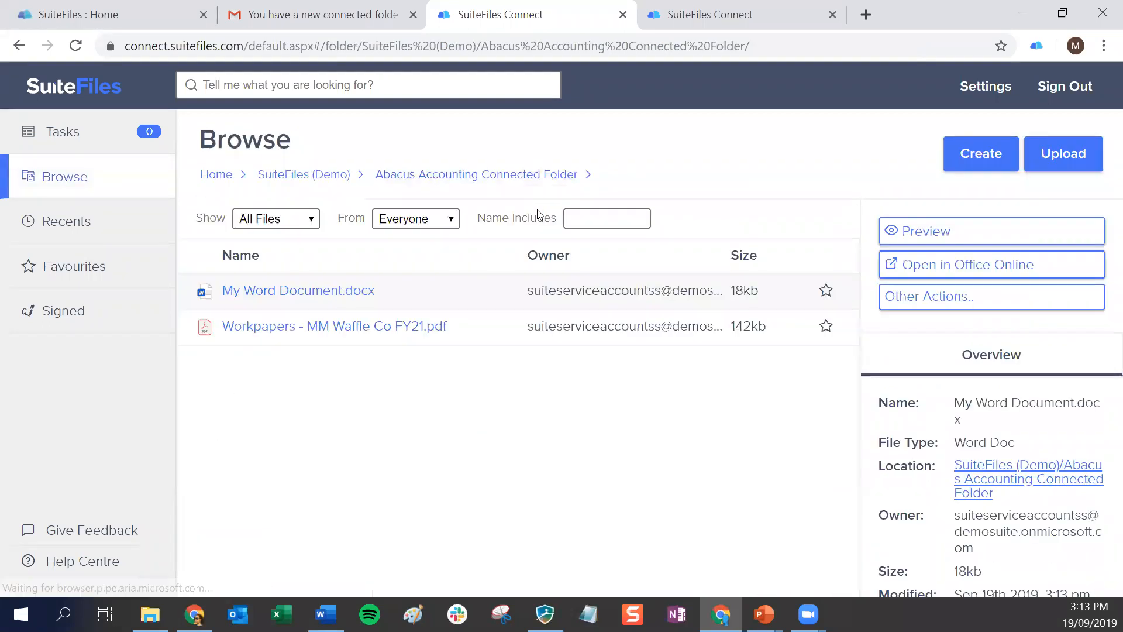
Switch to the firm's SuiteFiles site, check the client's edit in the preview of My Word Document.docx, and return to MM Waffles Connected Folder
left_click(60, 17)
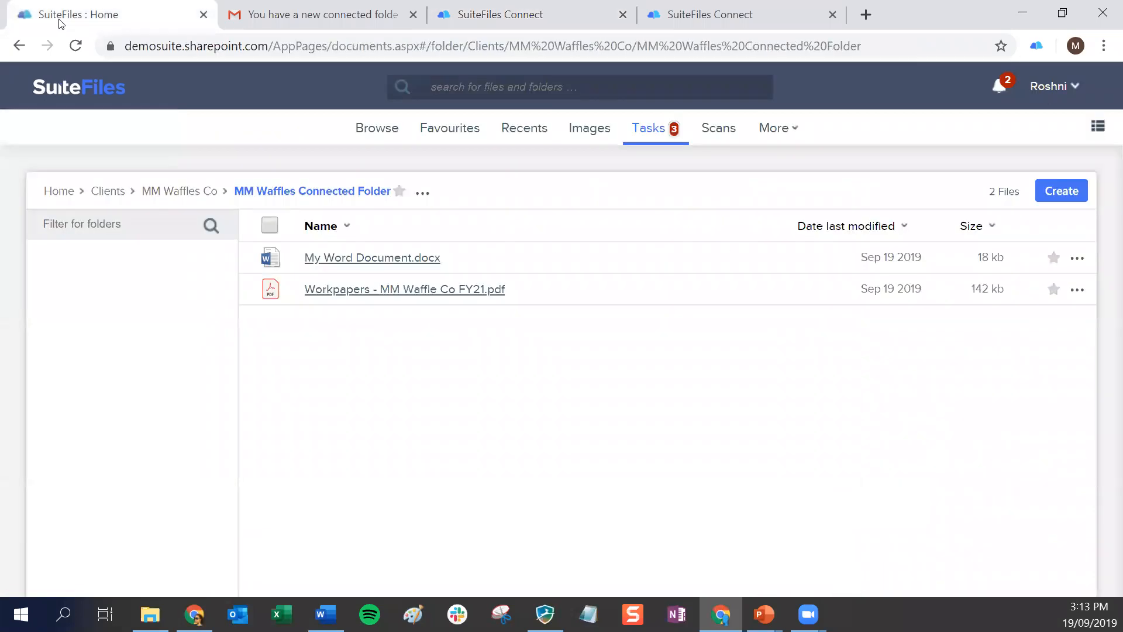
left_click(325, 263)
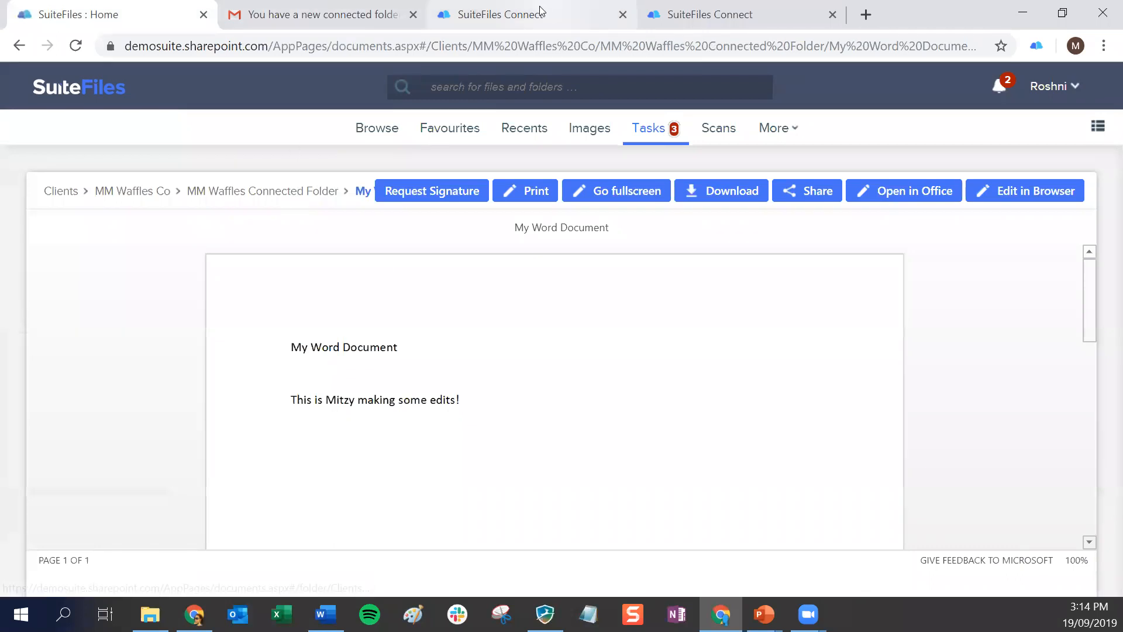
left_click(268, 193)
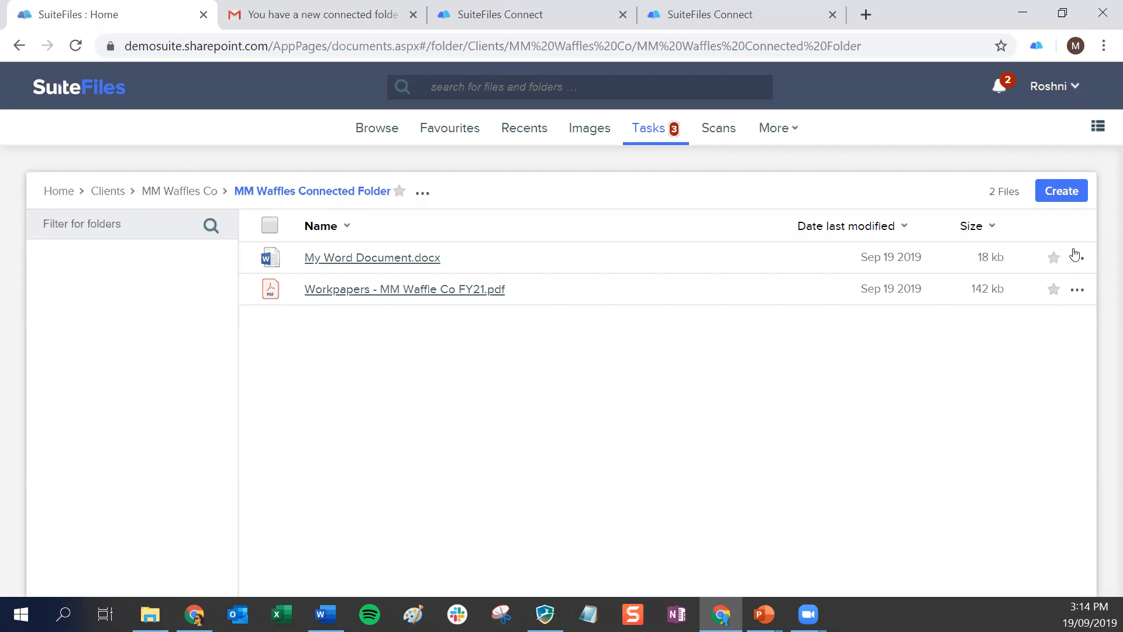
Create a file request in MM Waffles Connected Folder and choose the client's WorkflowMax contact as the person to request files from
left_click(1064, 193)
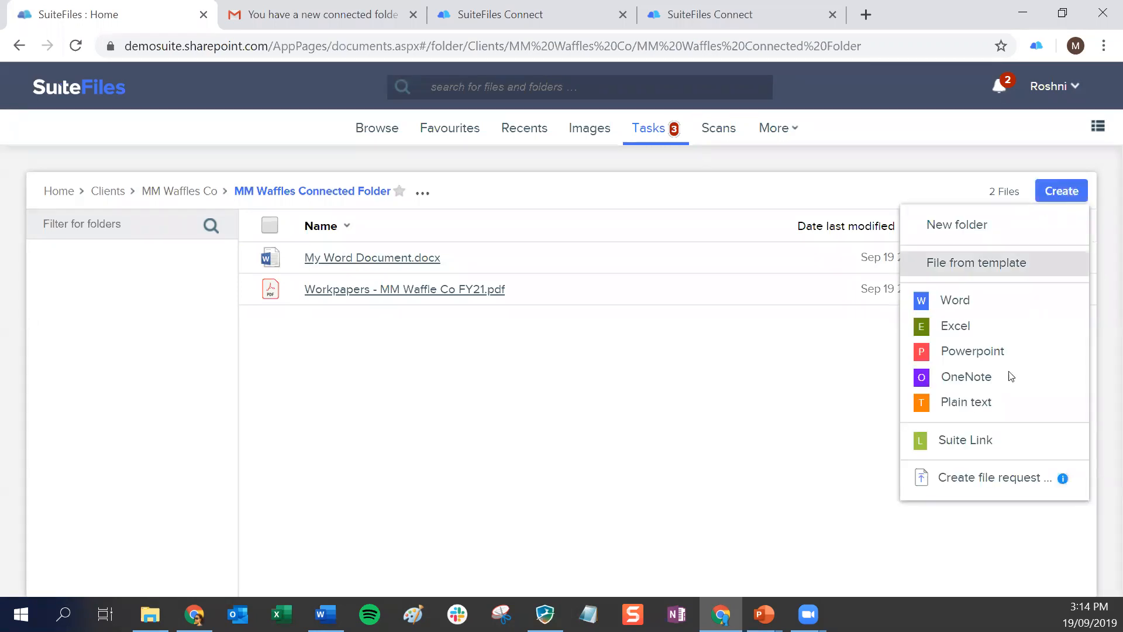
left_click(972, 480)
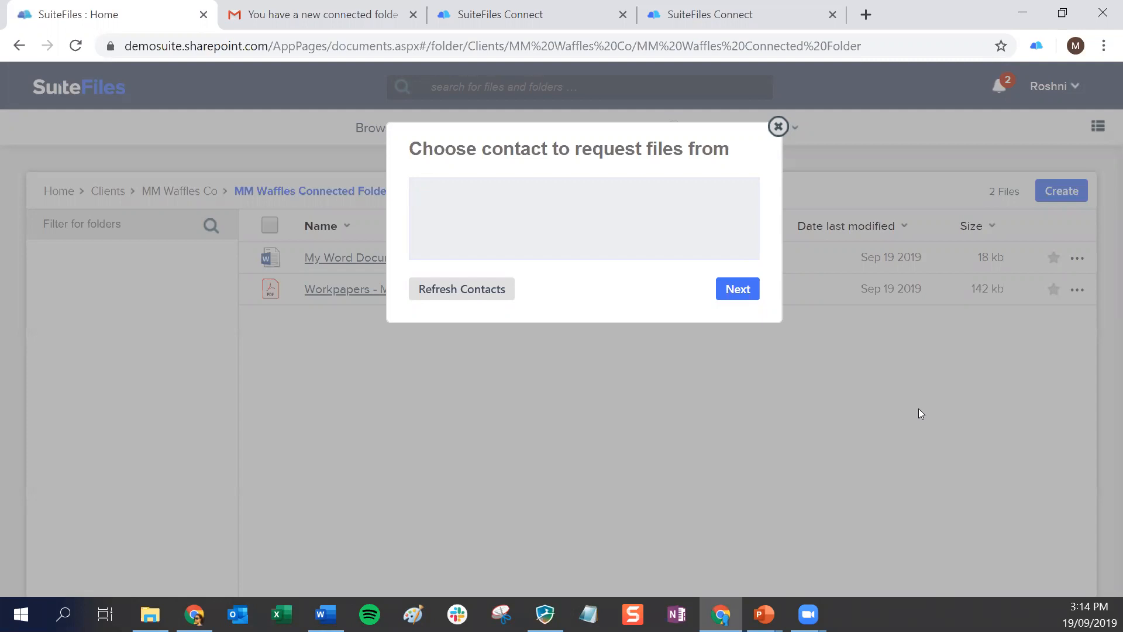
type("mit")
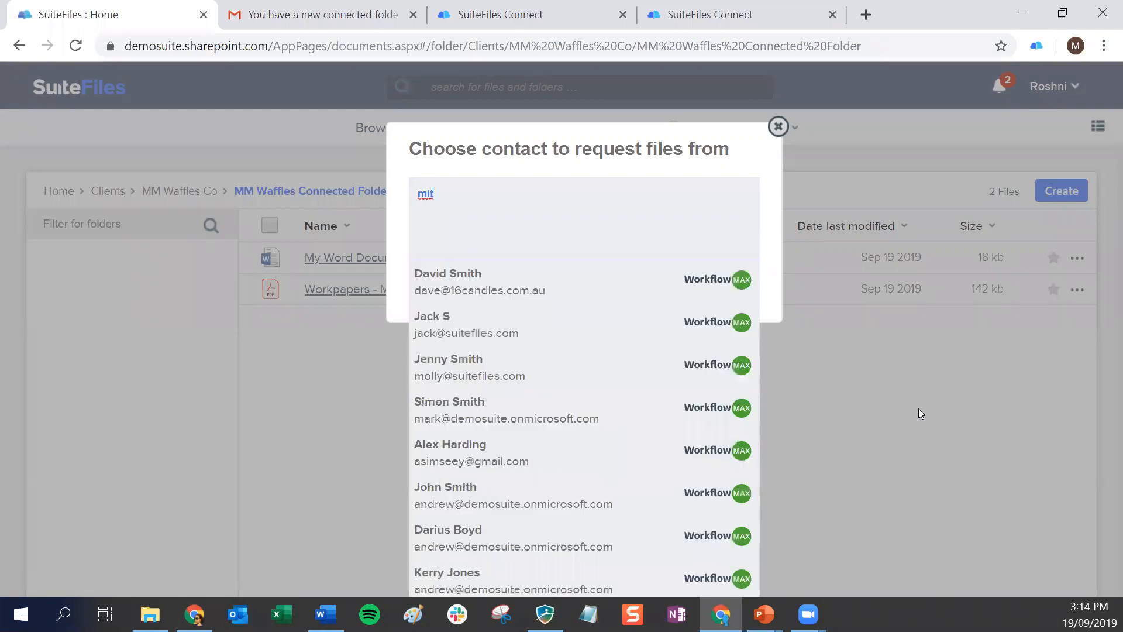
type("zy")
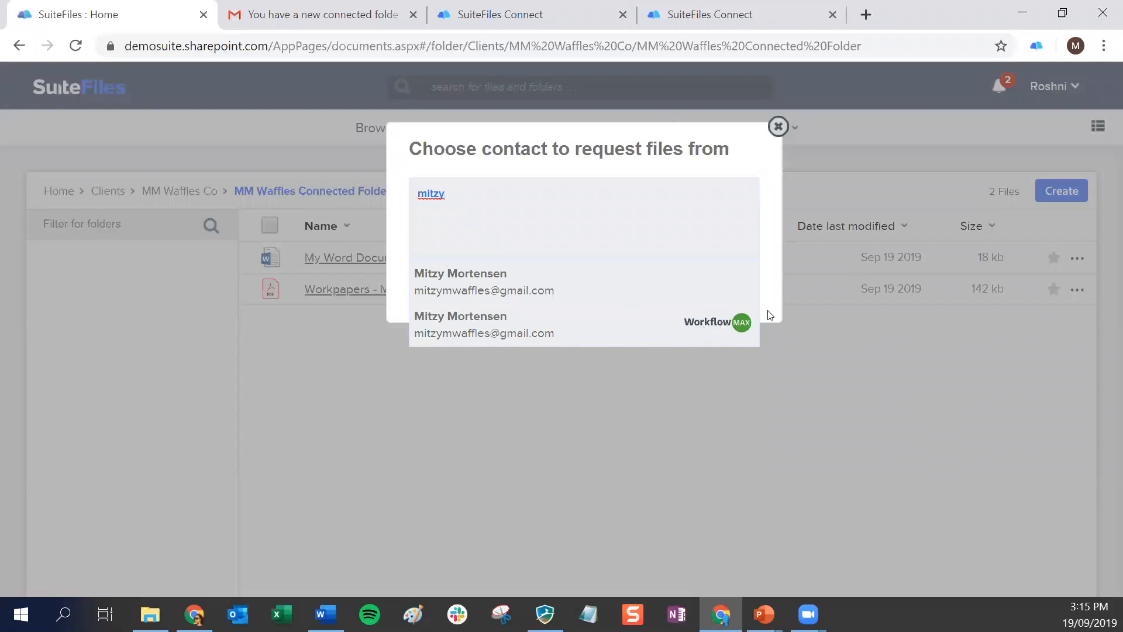
left_click(478, 323)
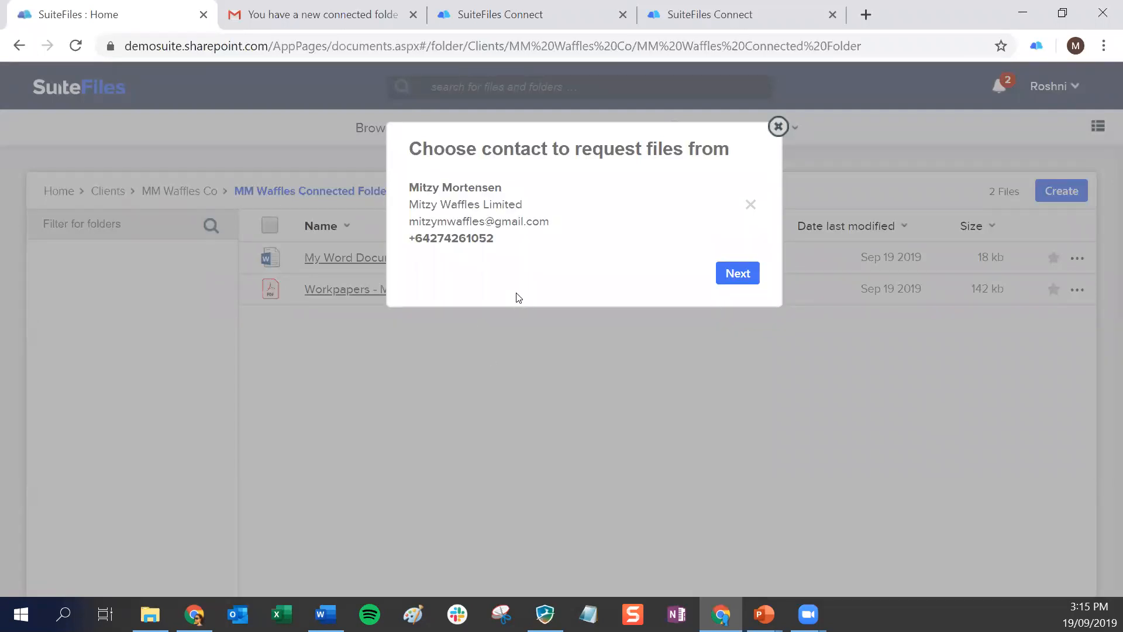
left_click(738, 275)
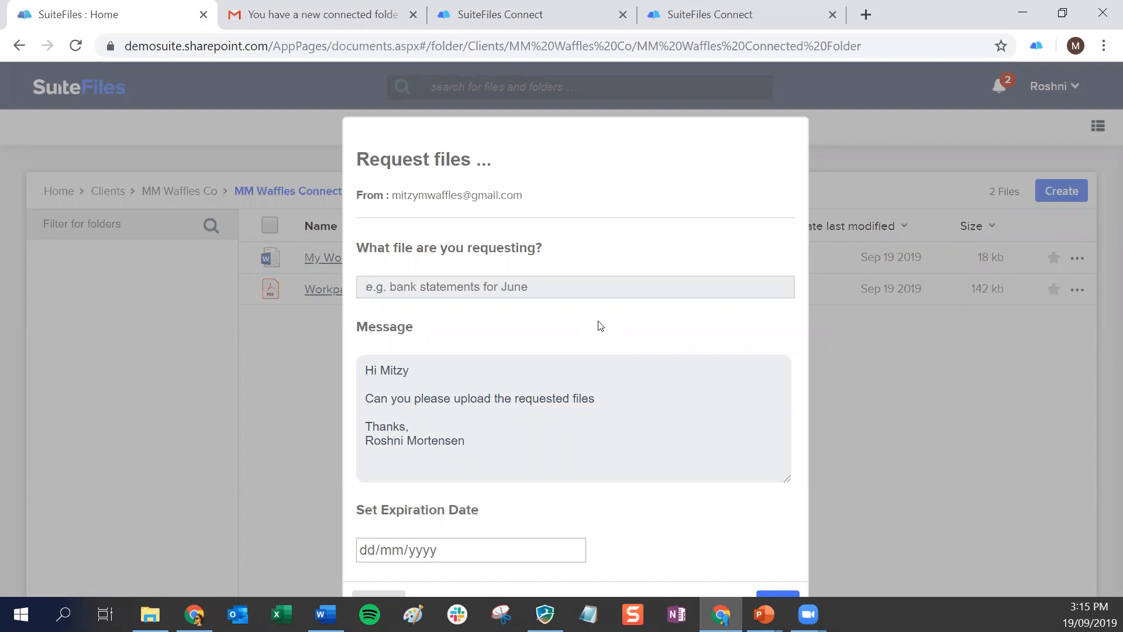
Name the requested file "Bank statement from July 2019"
type("Bank sat")
key("BackSpace")
key("BackSpace")
type("tatements")
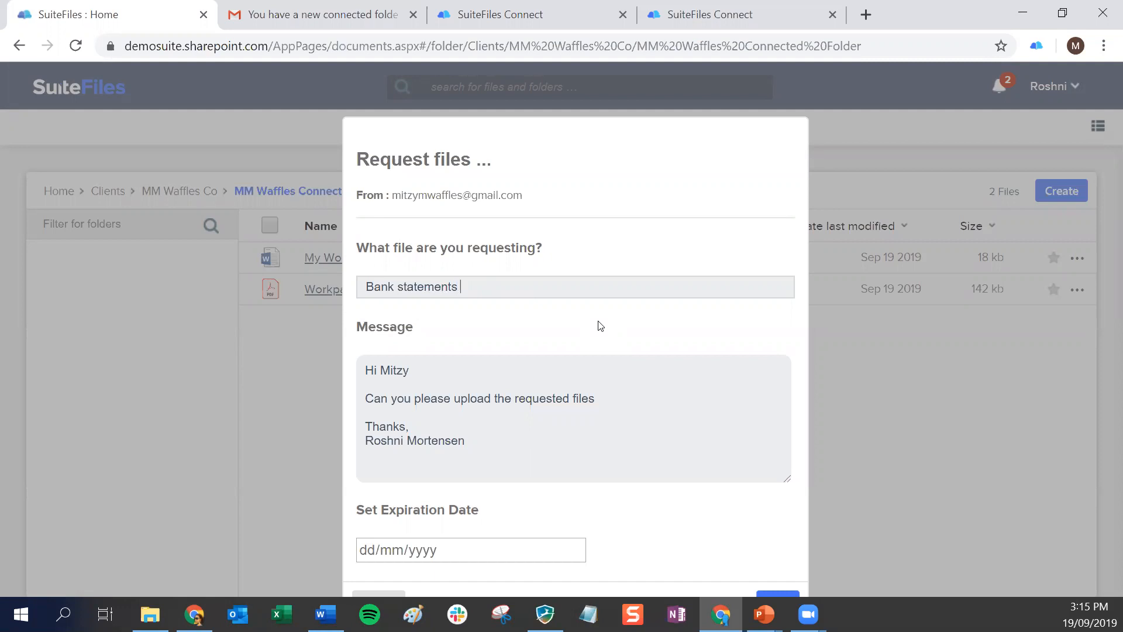
key("BackSpace")
key("BackSpace")
type("from July 2019")
Review the requested file description and the default message in the file request
left_click_drag(361, 287, 599, 288)
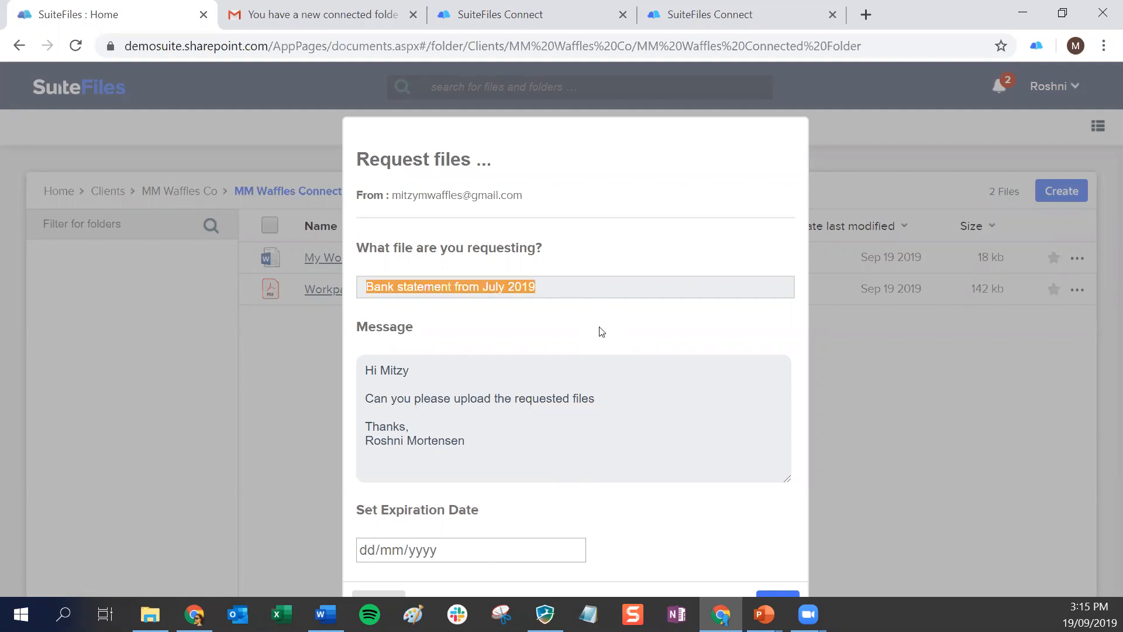
left_click(507, 403)
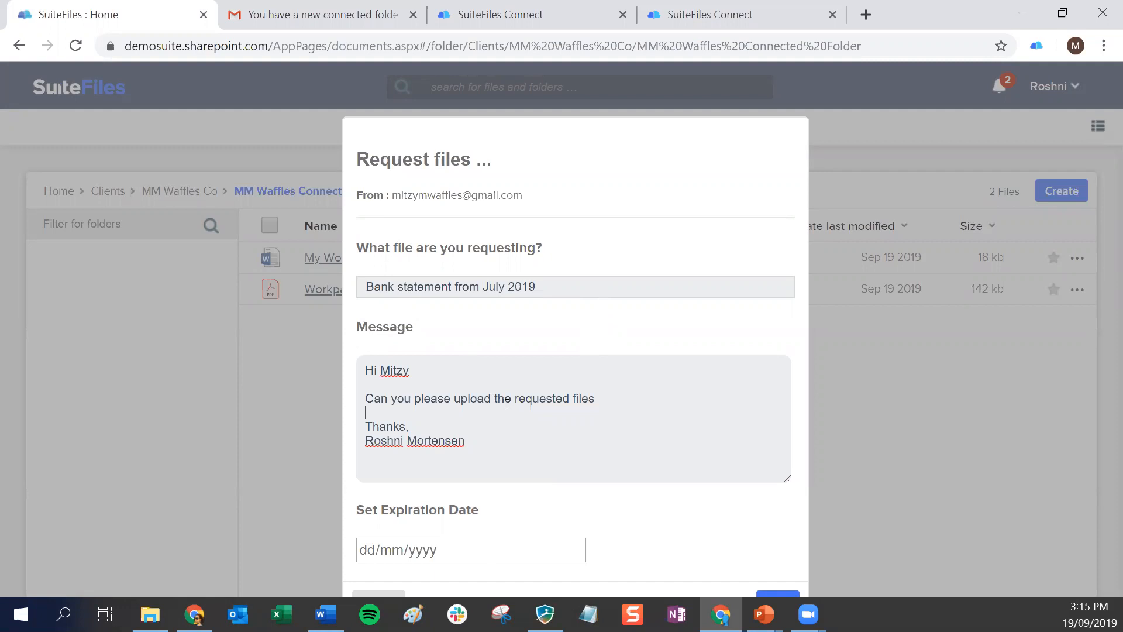
left_click_drag(368, 370, 484, 446)
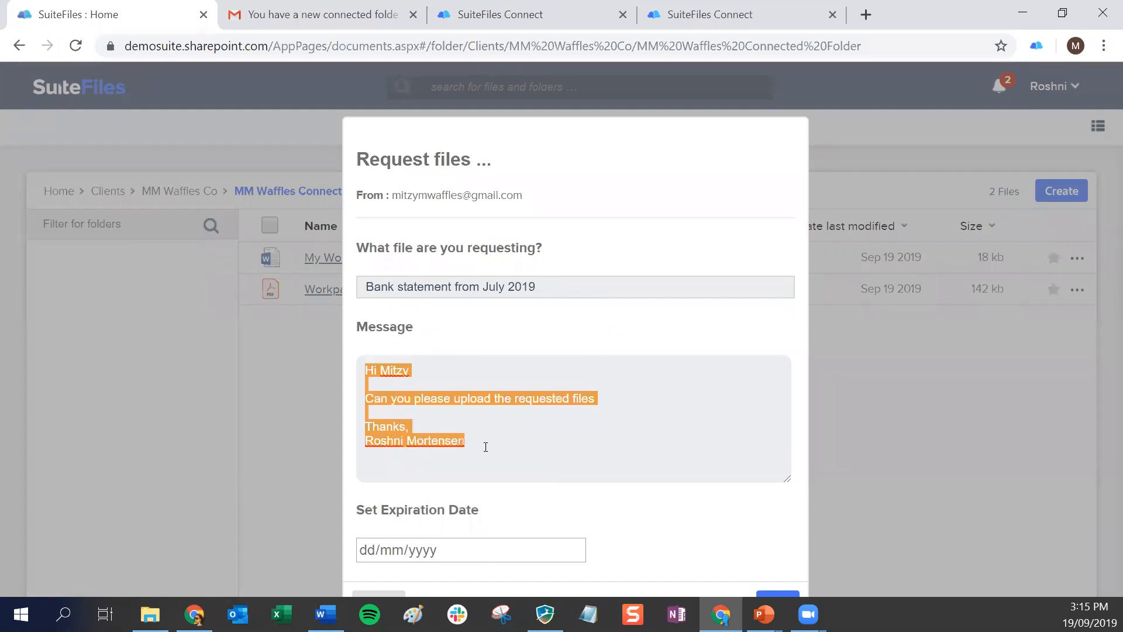
left_click(492, 465)
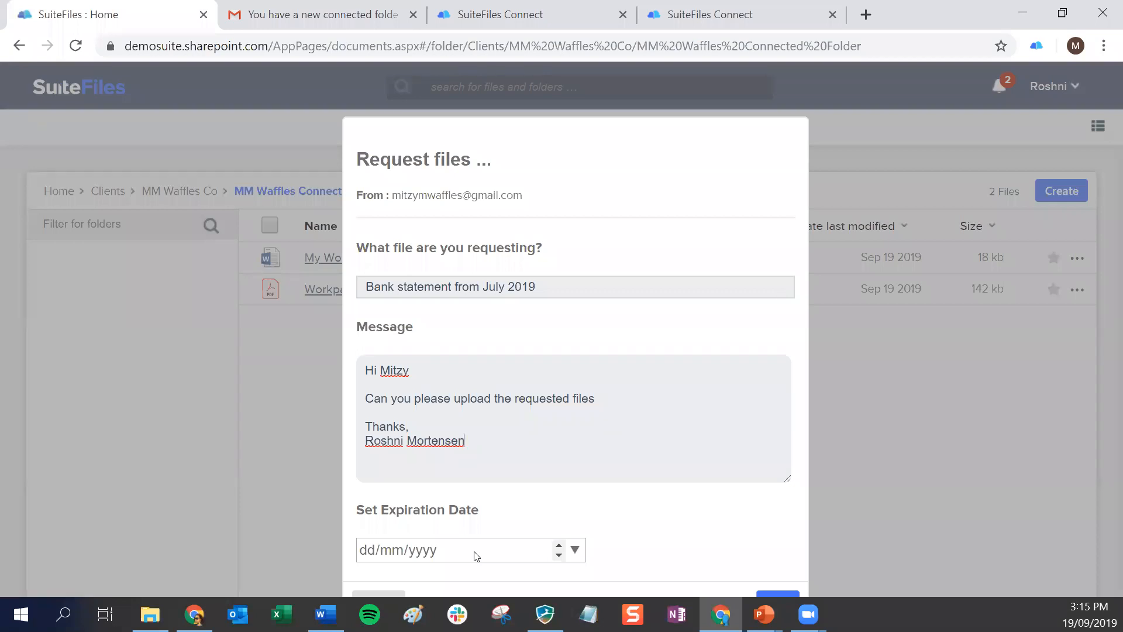
Set the request's expiration date to 03/10/2019, send the file request and dismiss the confirmation
left_click(574, 550)
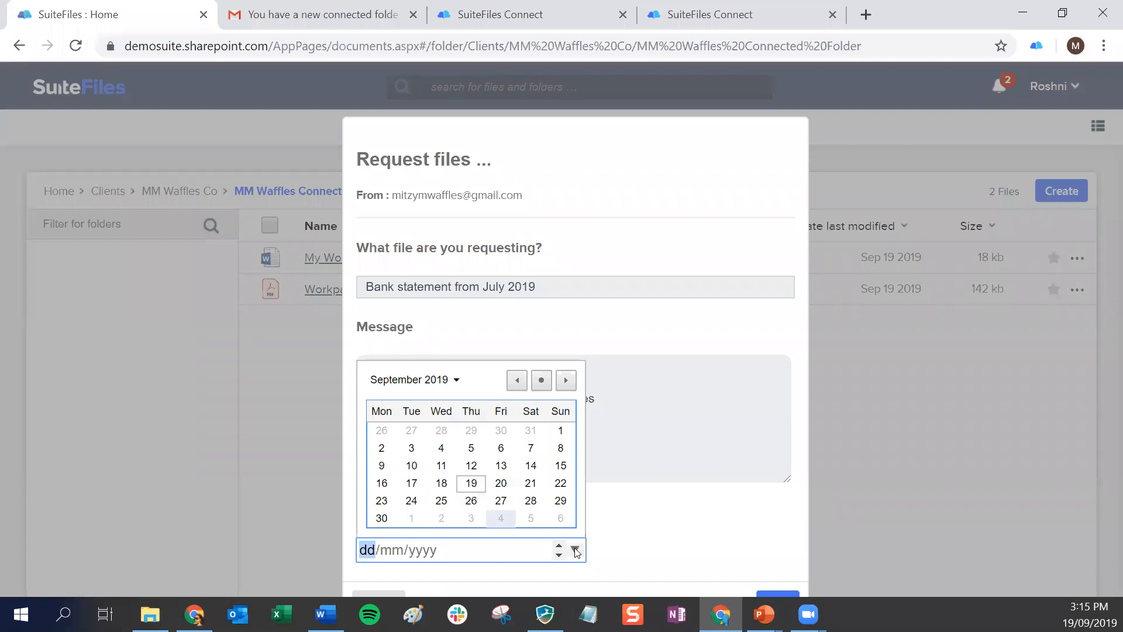
left_click(703, 520)
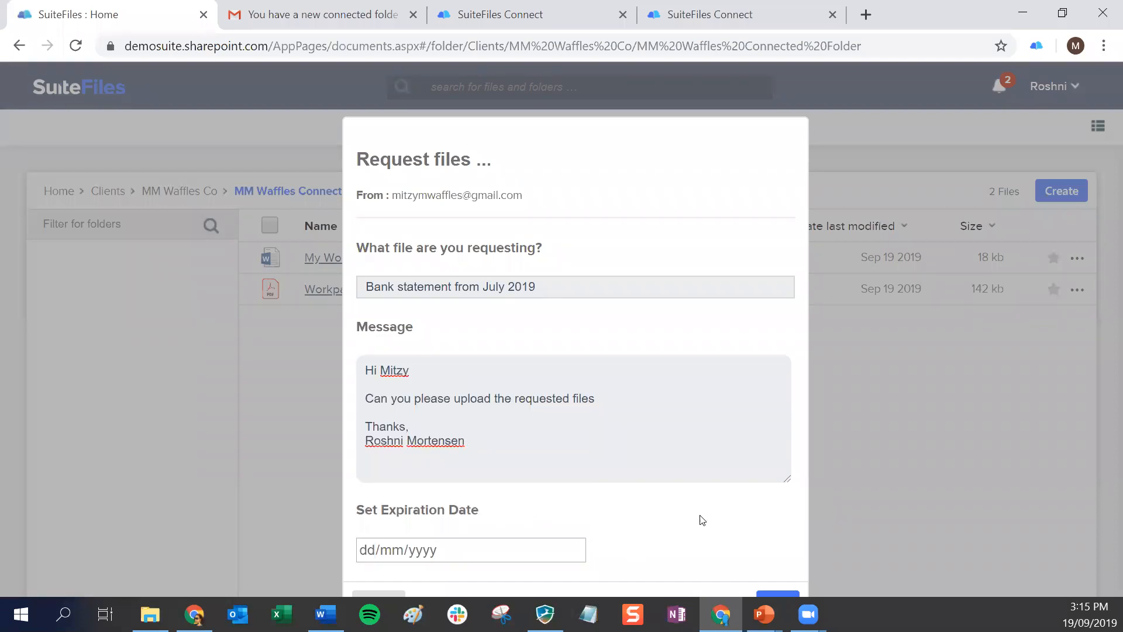
left_click(575, 549)
left_click(471, 517)
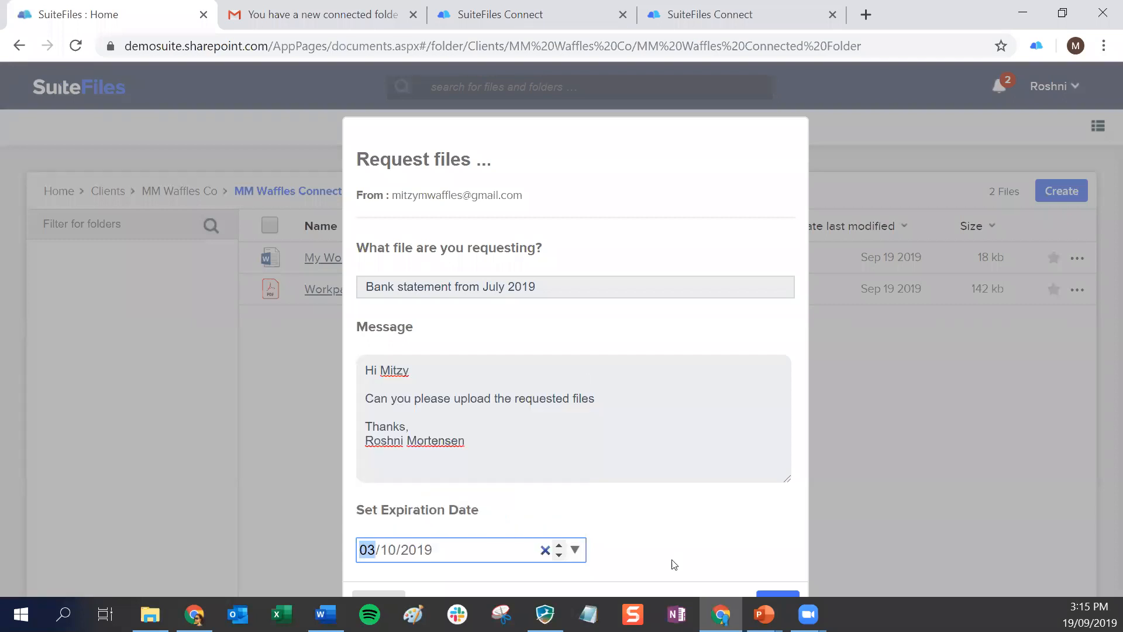
left_click(777, 597)
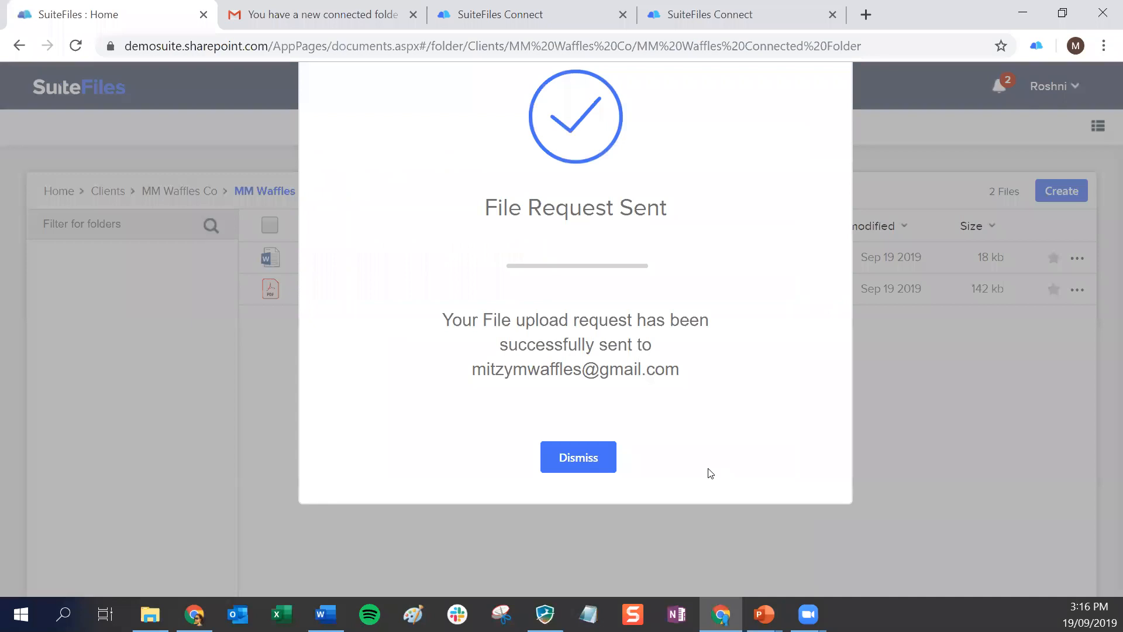
left_click(570, 459)
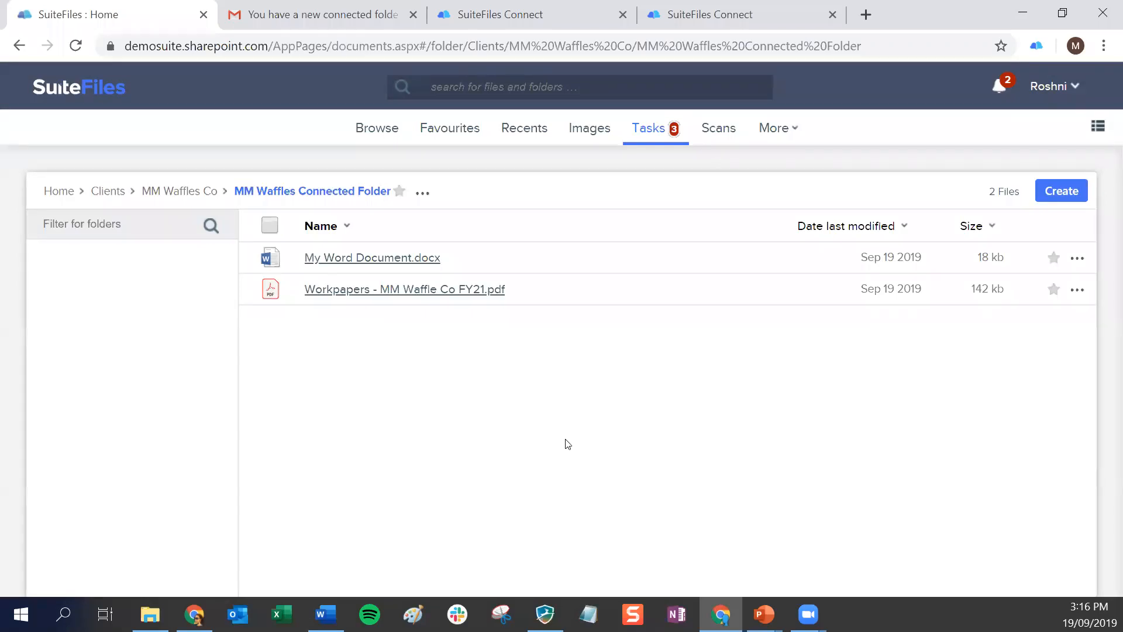
Switch to the client's Gmail inbox, open the newest File Request email and follow its link to SuiteFiles Connect
left_click(284, 8)
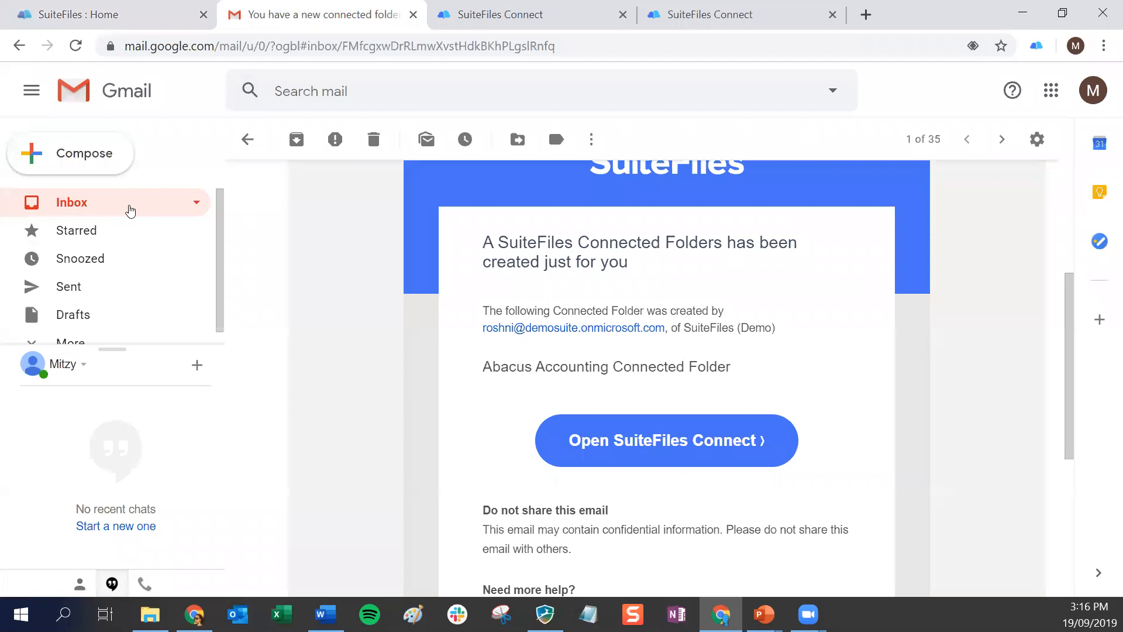
left_click(129, 206)
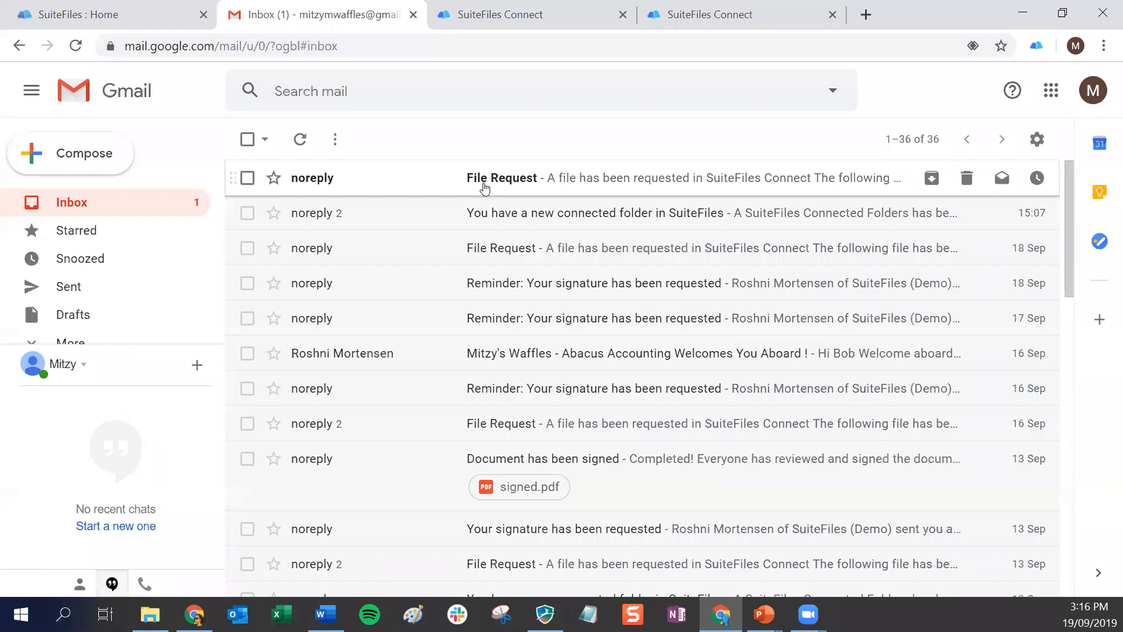
left_click(491, 183)
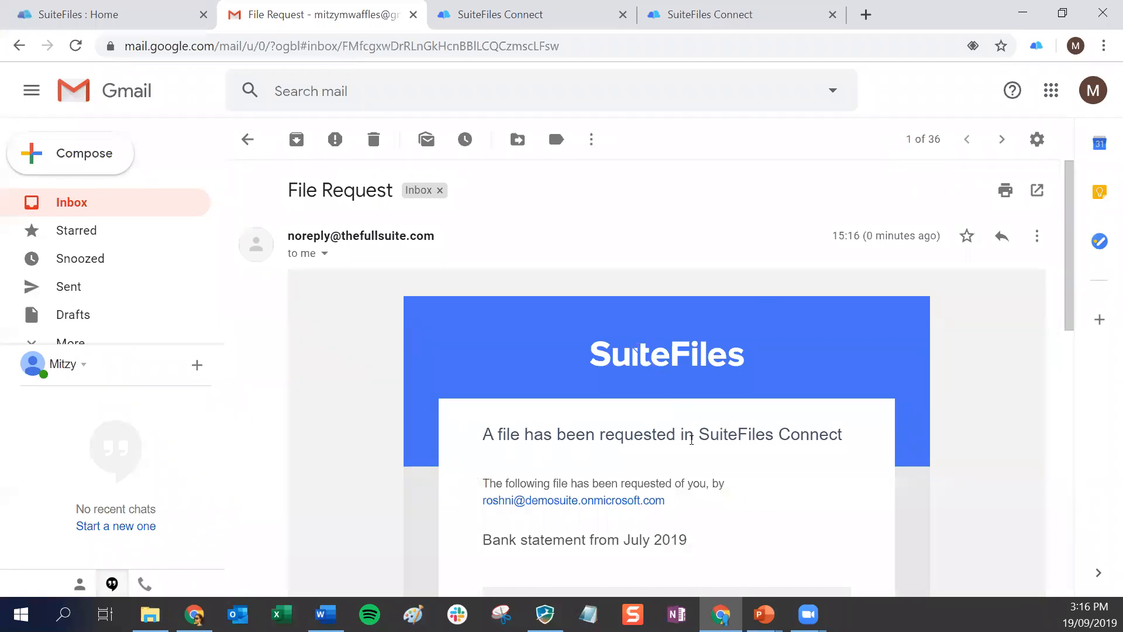
scroll(693, 440, "down", 6)
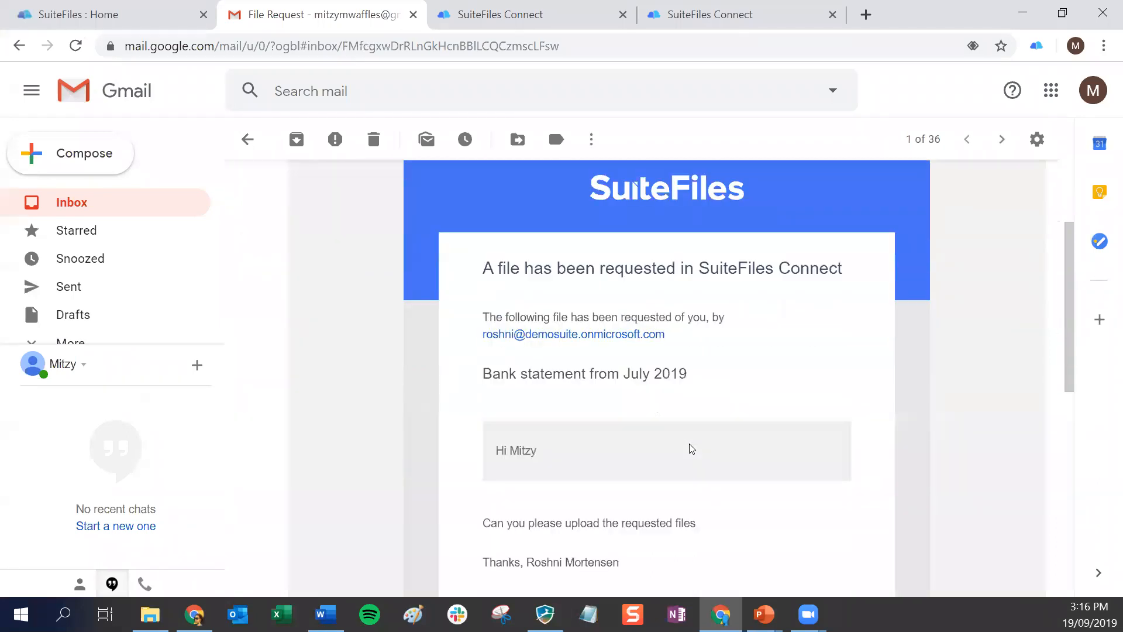
left_click(666, 462)
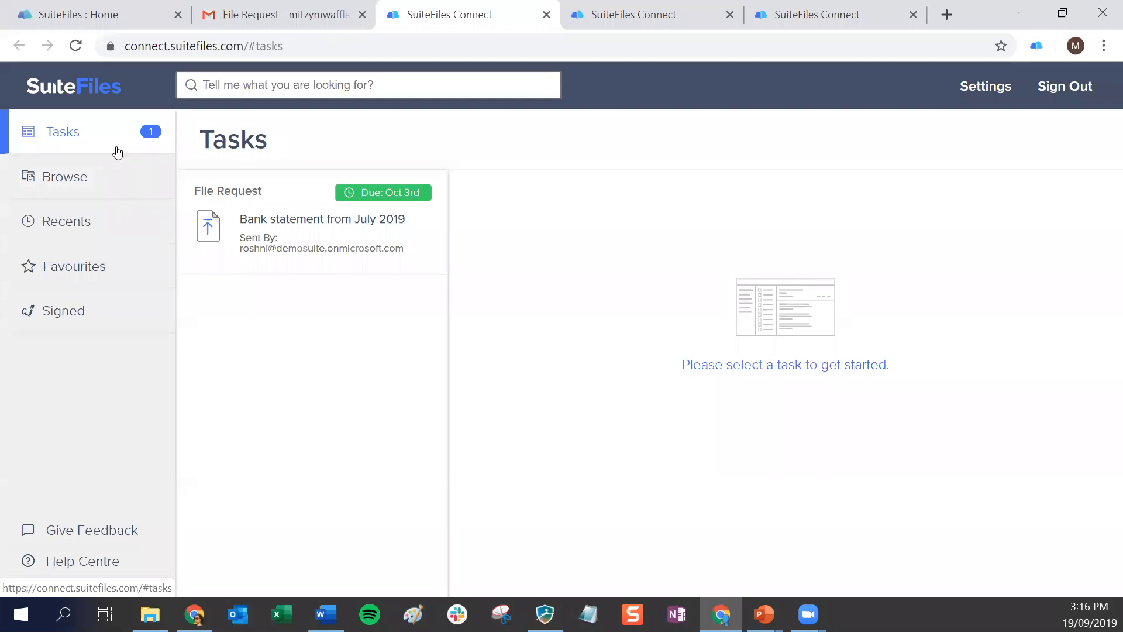
Open the "Bank statement from July 2019" file request task and review its title, sender and message
left_click(271, 222)
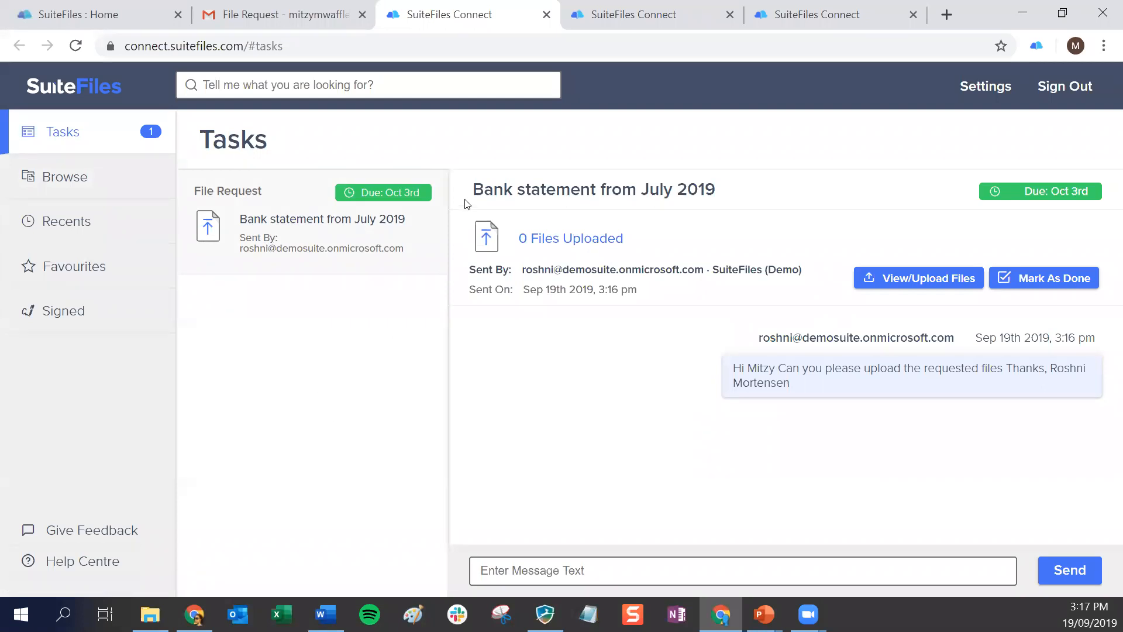
left_click_drag(474, 189, 727, 218)
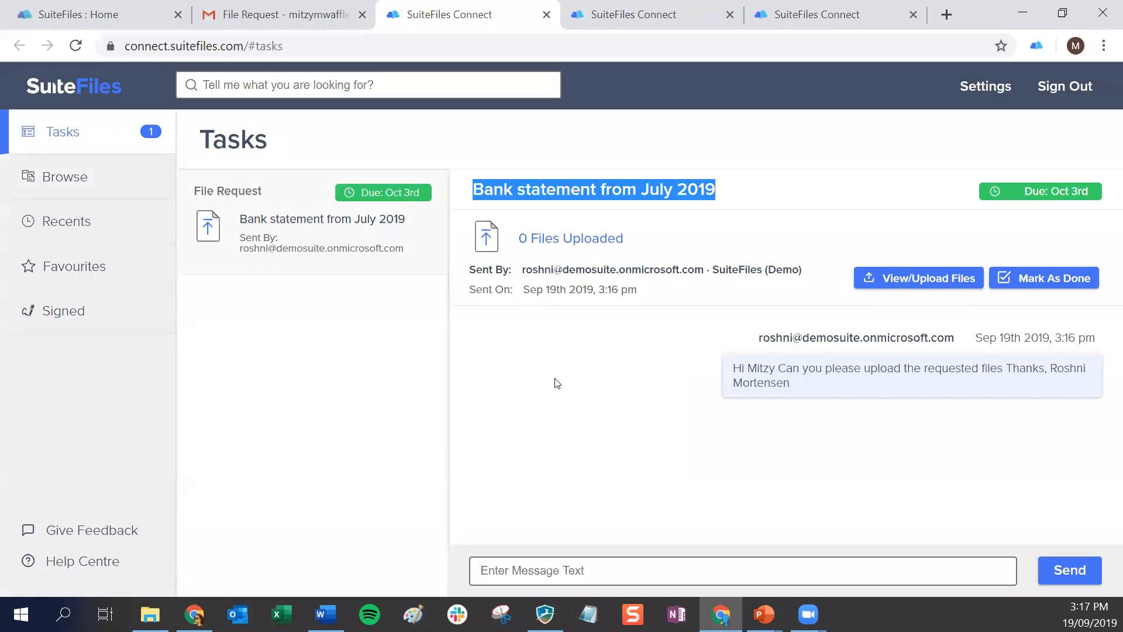
left_click_drag(522, 273, 704, 272)
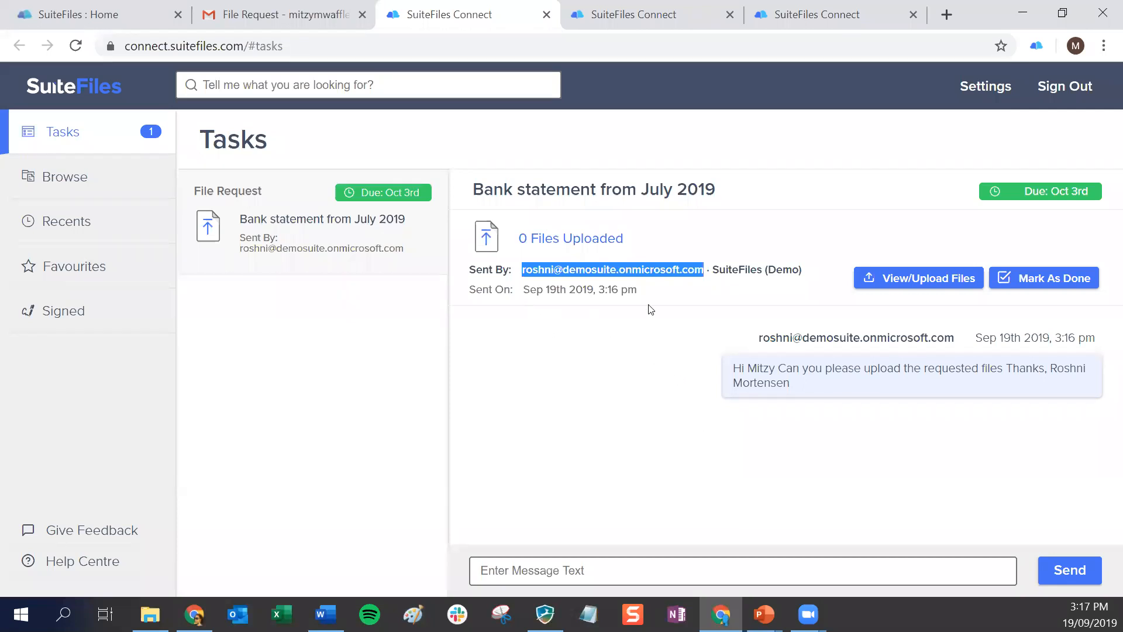
left_click_drag(733, 368, 790, 387)
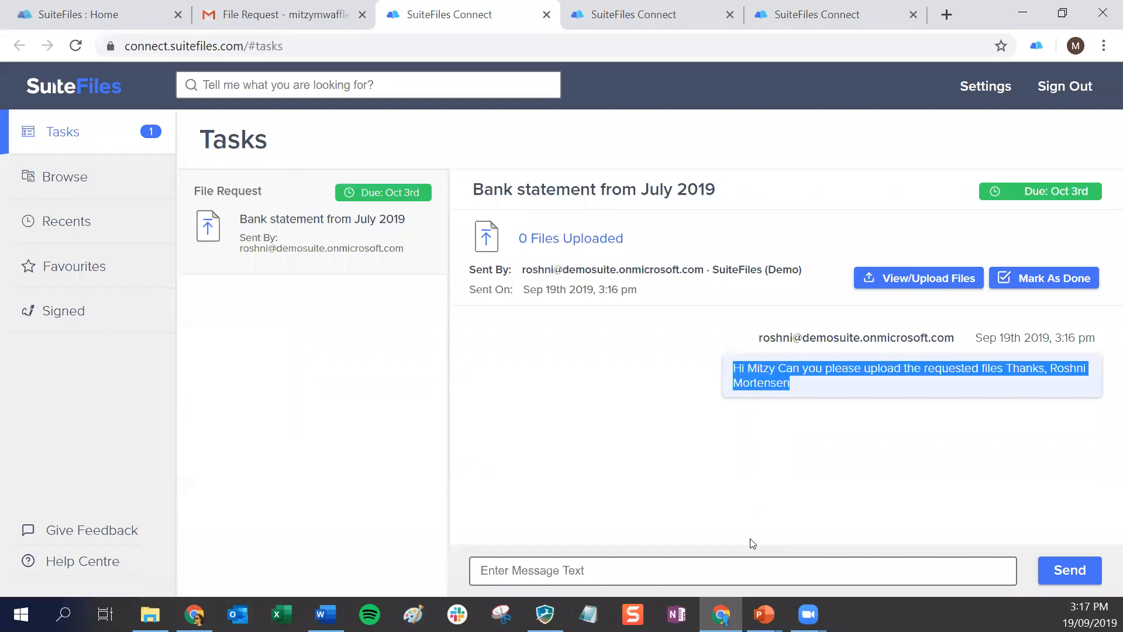
left_click(835, 395)
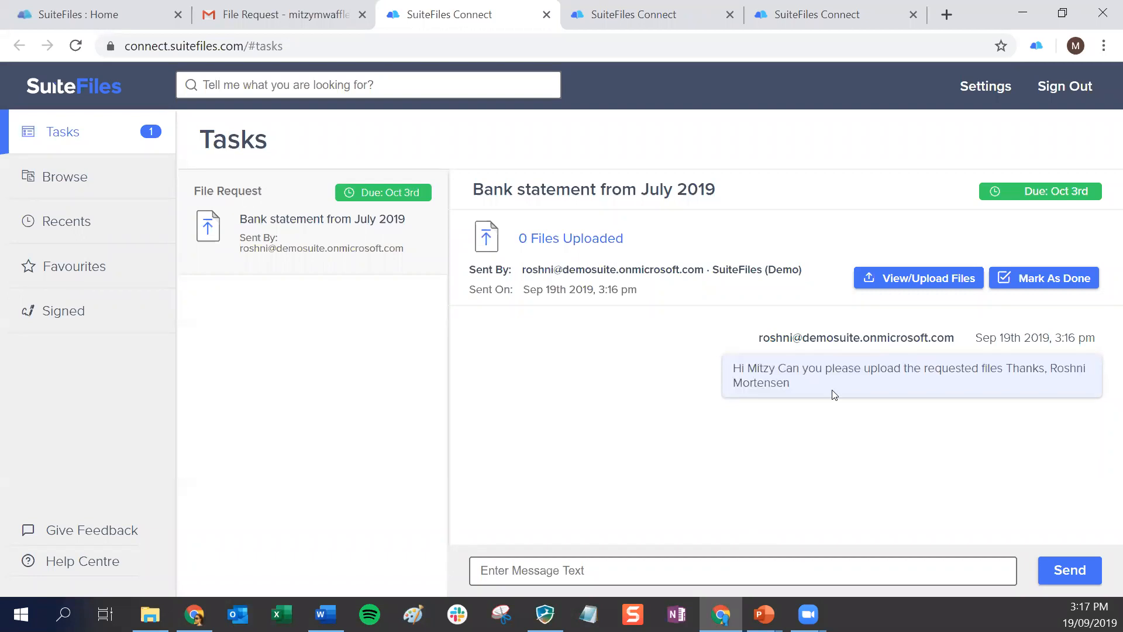
Upload "My Bank Statement July 2019" from the Desktop to the "Bank statement from July 2019" file request
left_click(922, 281)
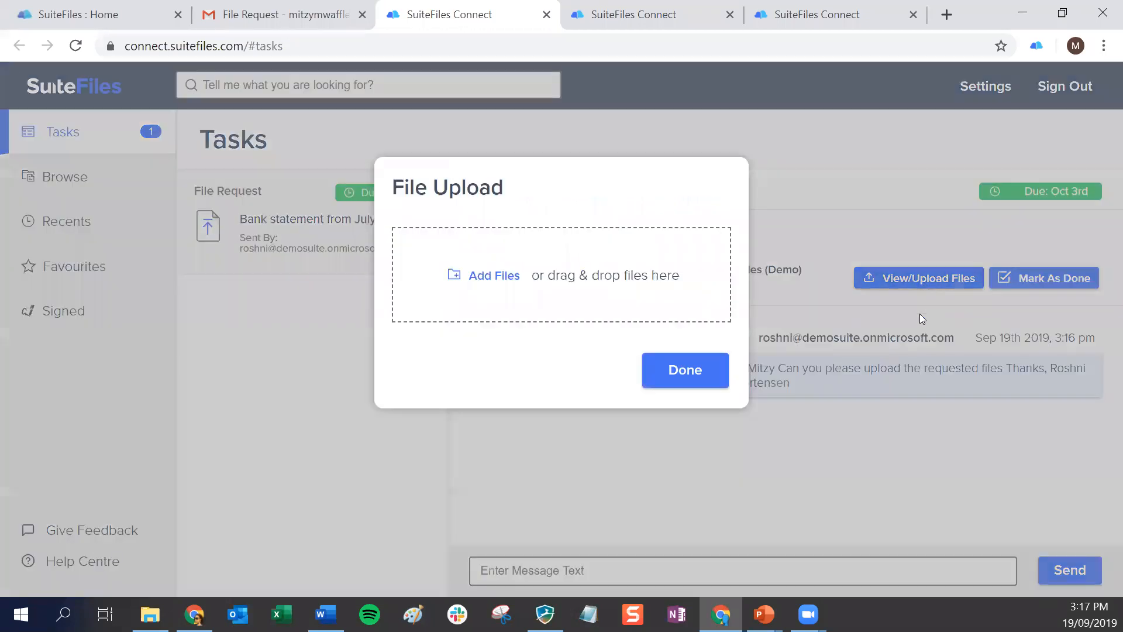
left_click(503, 279)
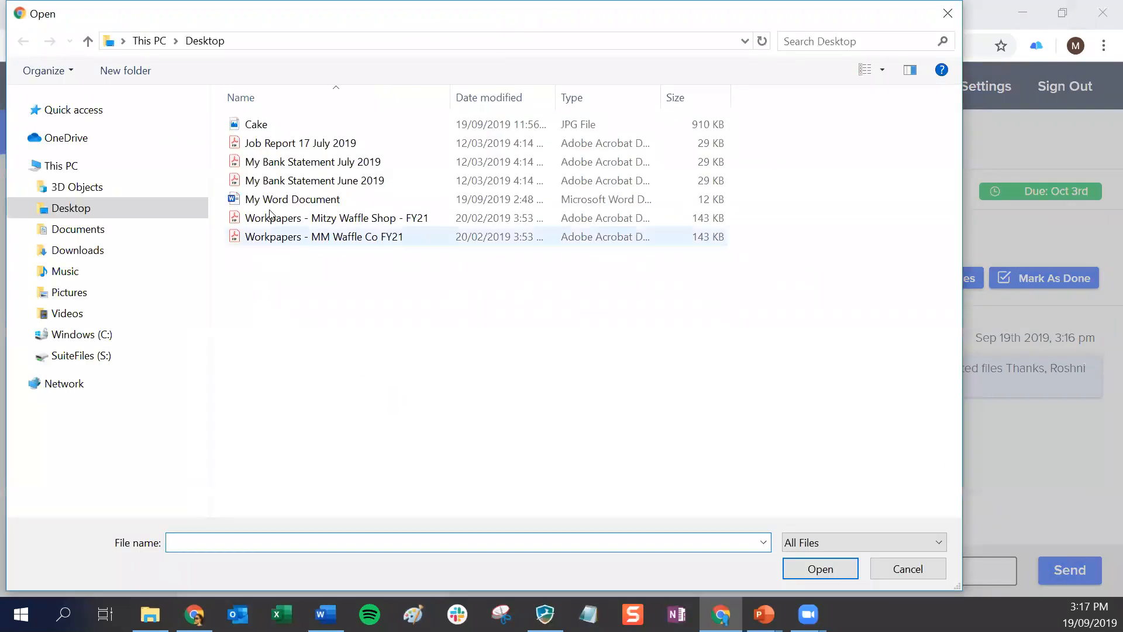
left_click(313, 163)
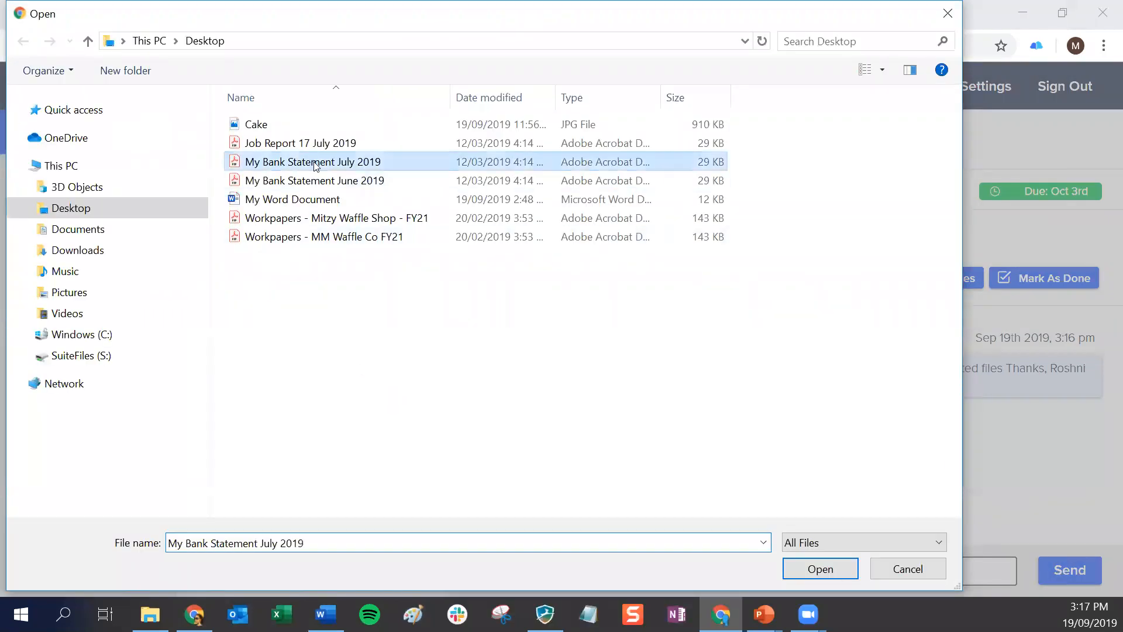
left_click(824, 568)
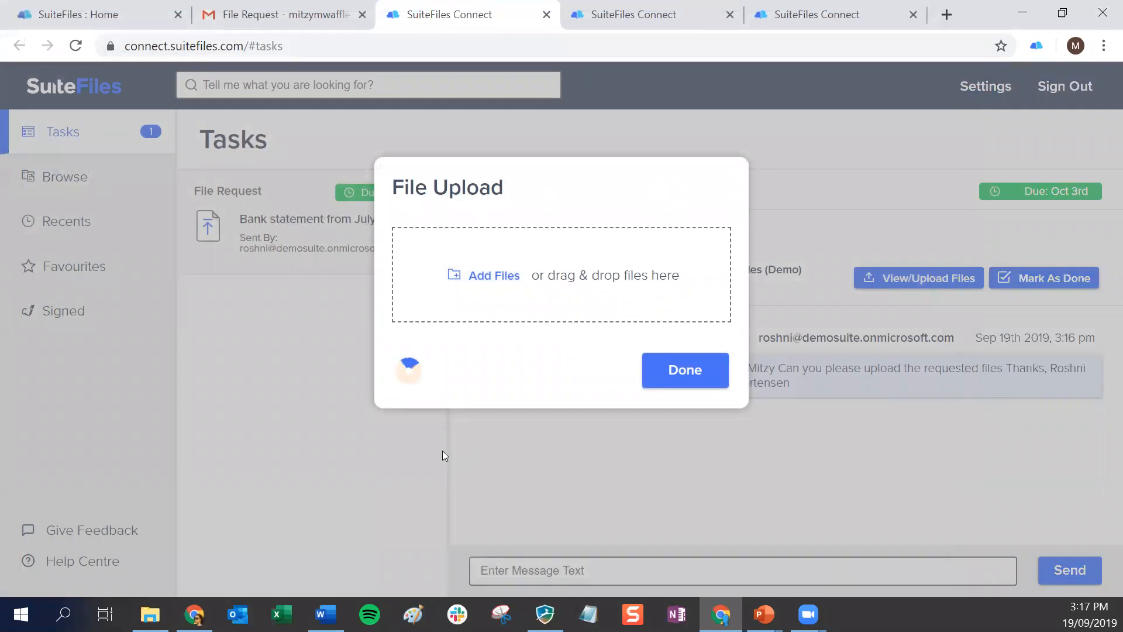
left_click(695, 397)
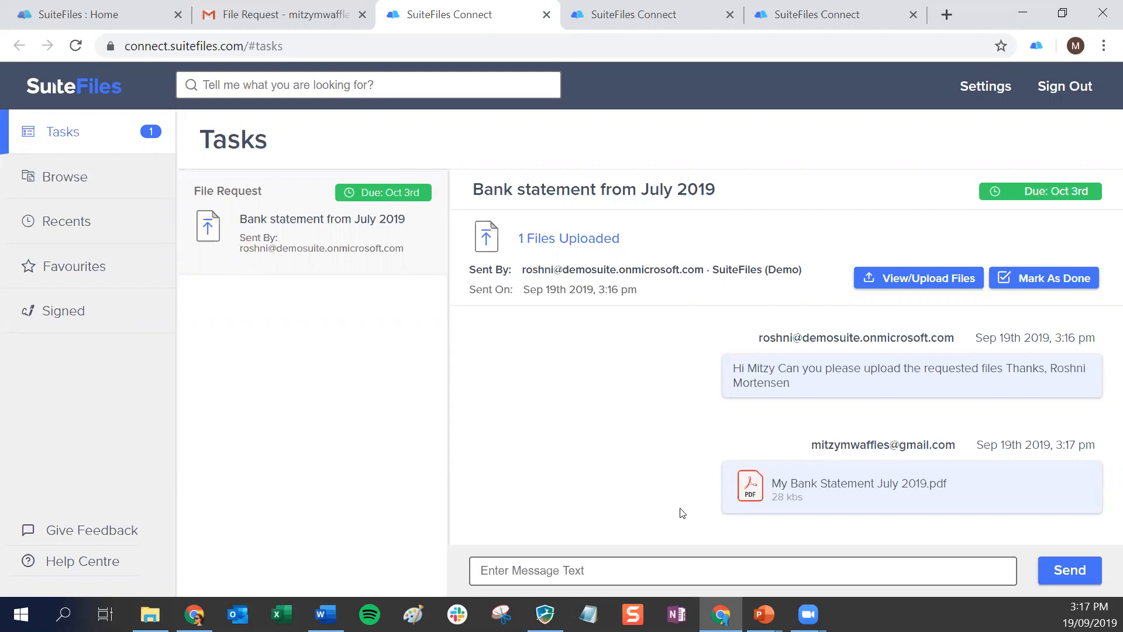
Send the message "That's all done, let me know if there is anything else you need." and mark the file request as done
left_click(591, 572)
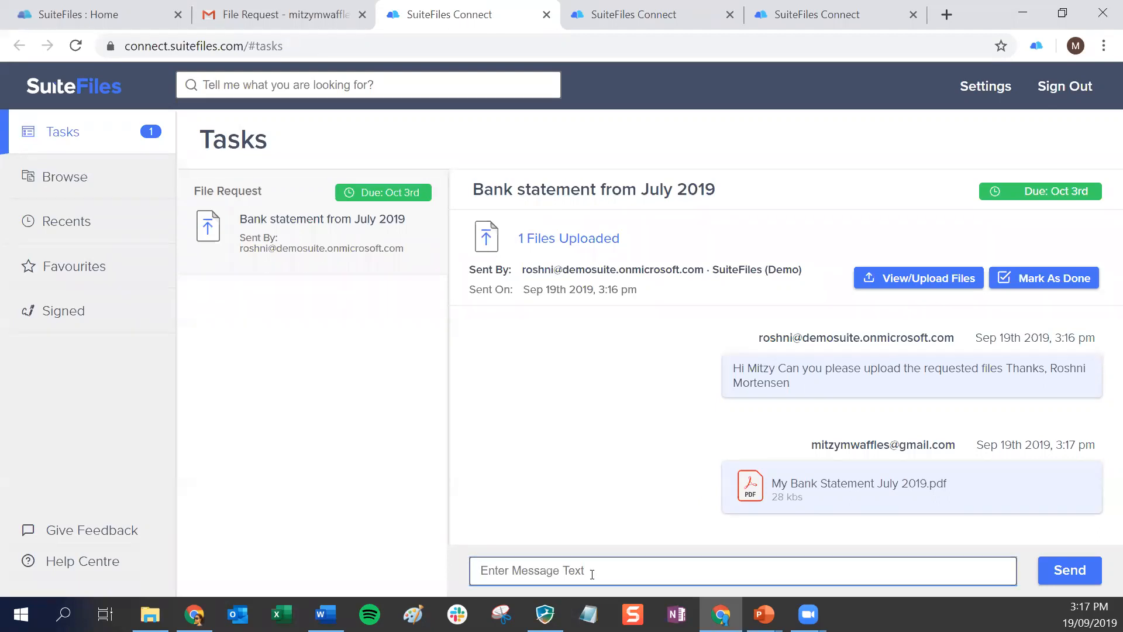
type("'s a")
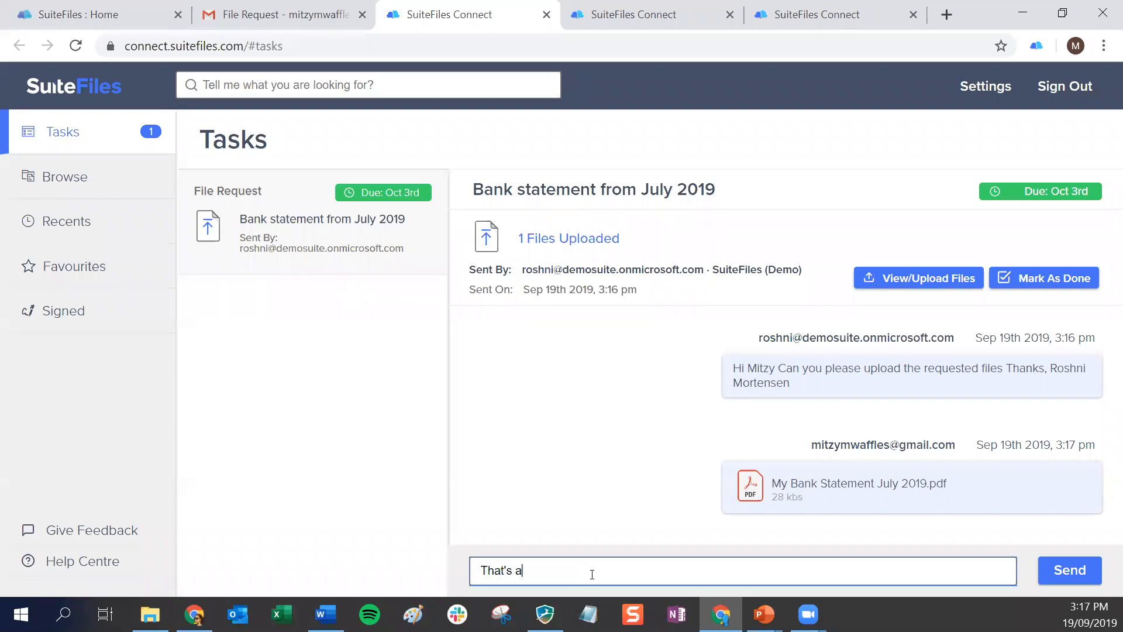
type("ll done, let me know if there is anything")
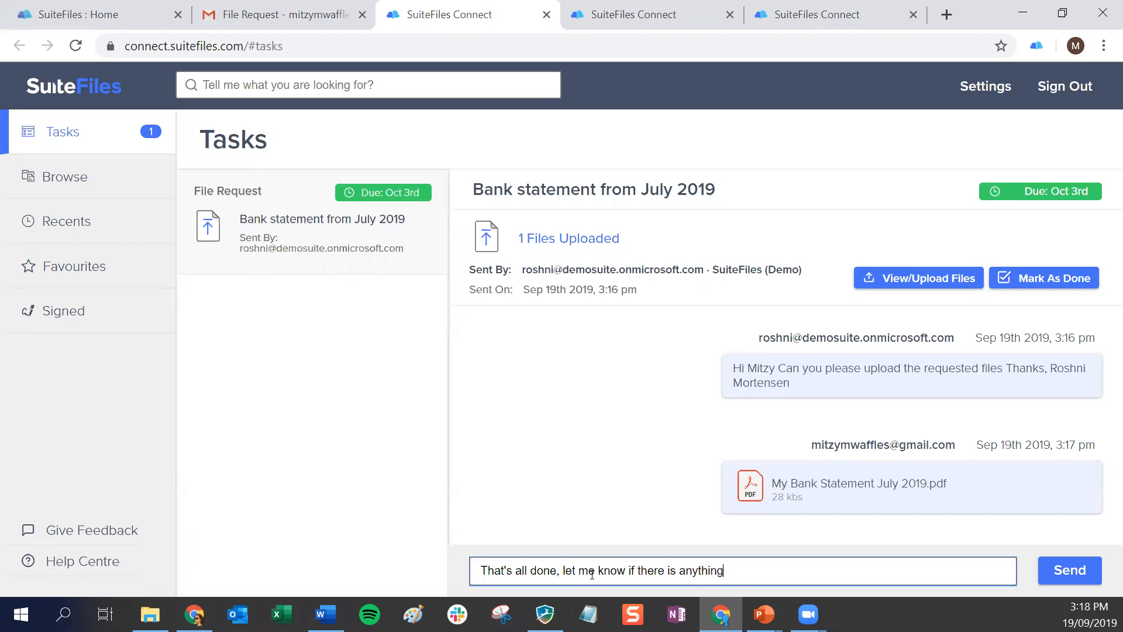
type(" else you need.")
left_click(1066, 571)
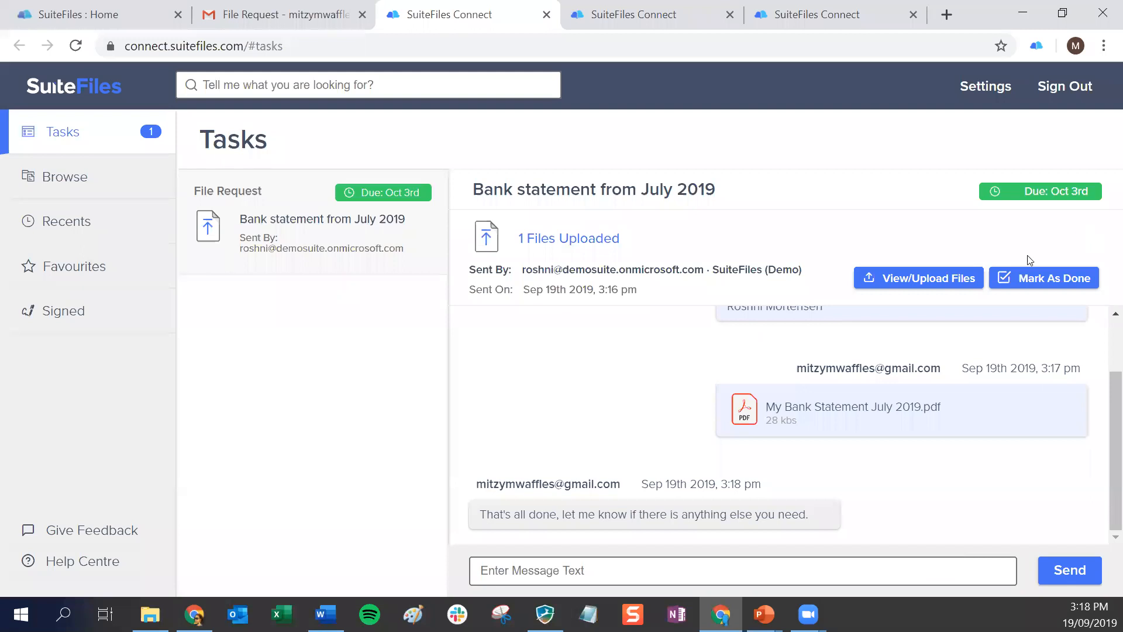
left_click(1050, 282)
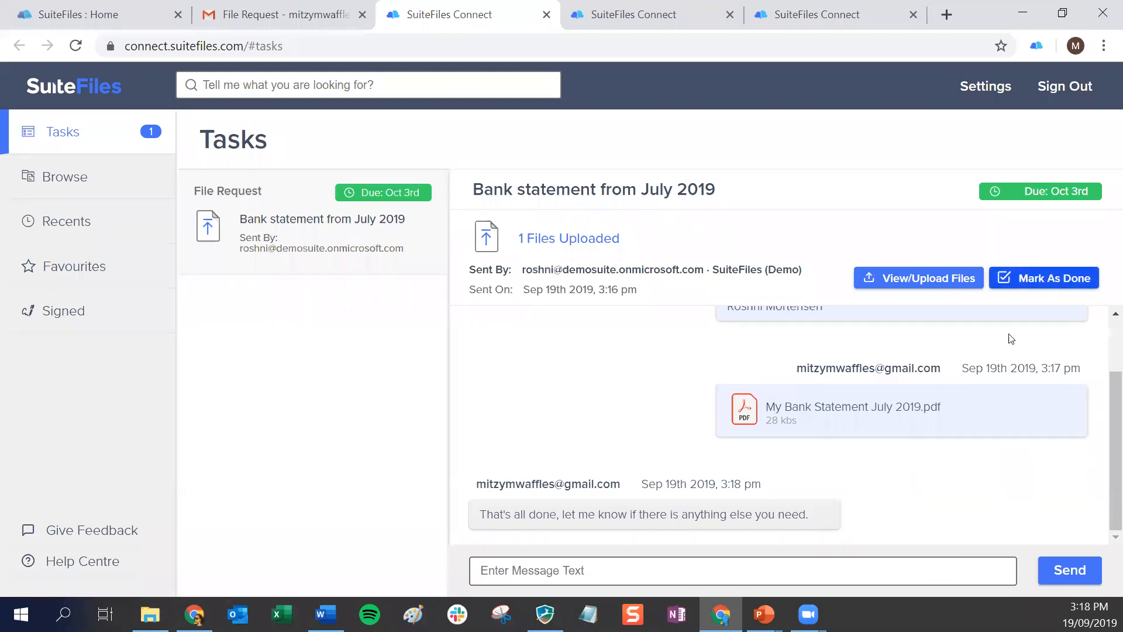
Switch to the SuiteFiles Home page and refresh the MM Waffles Connected Folder to check for the uploaded bank statement
left_click(141, 10)
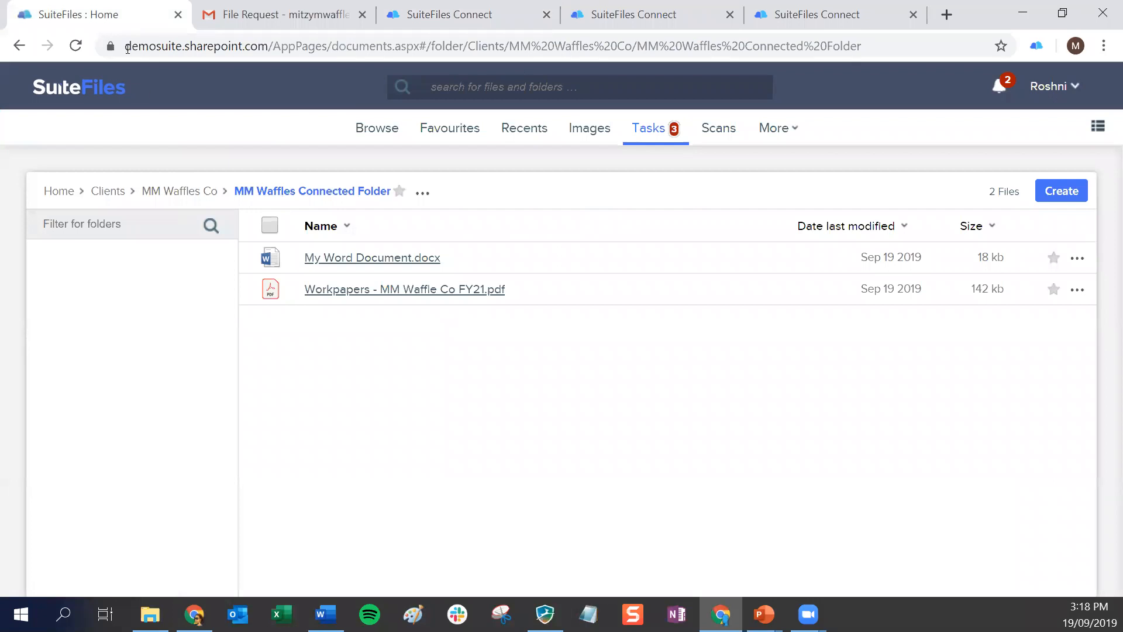
left_click(75, 46)
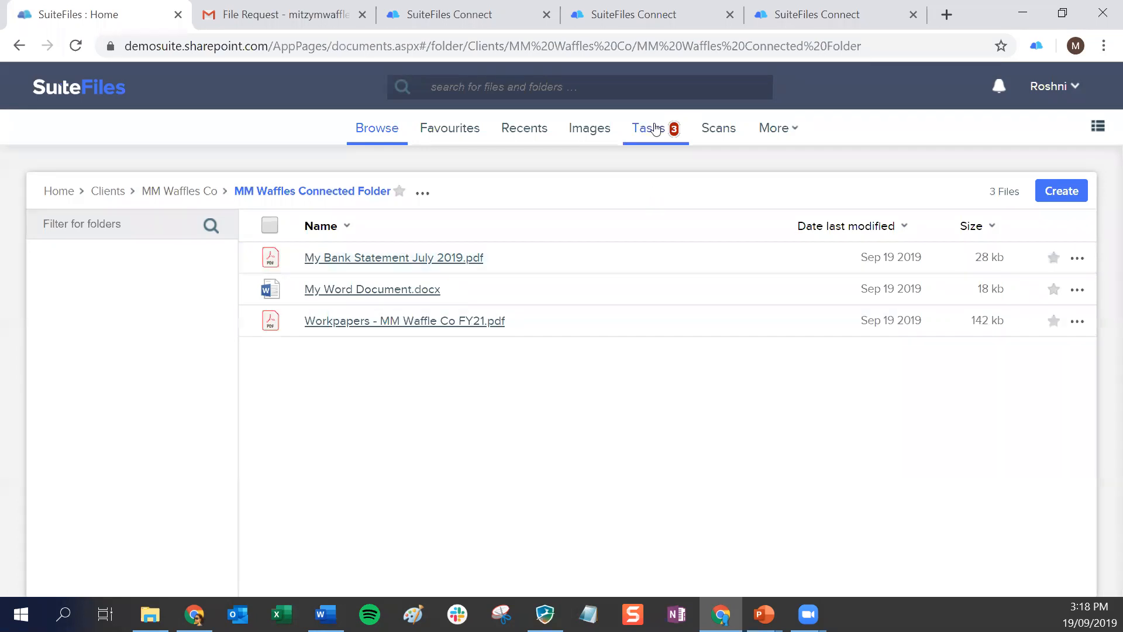
left_click(489, 14)
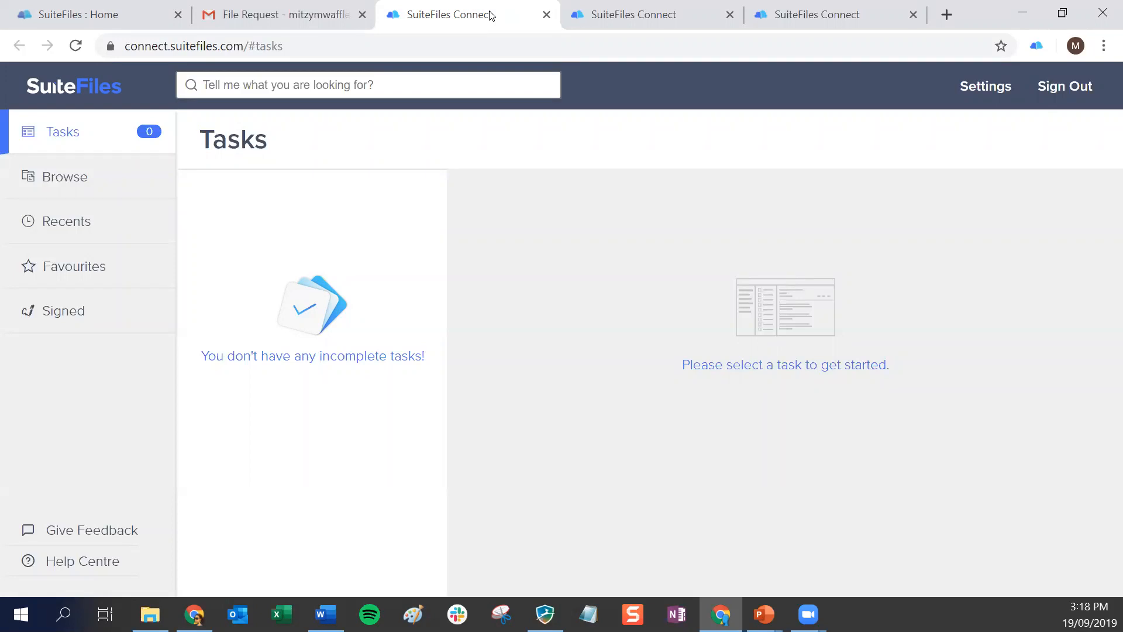
left_click(83, 14)
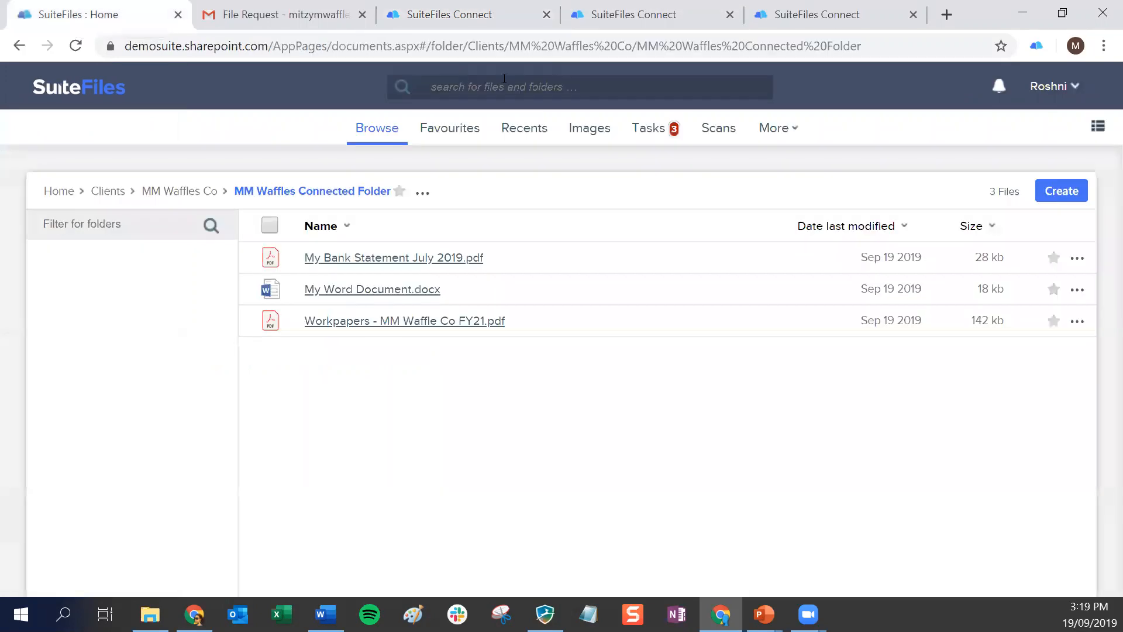
Open the "Bank statement from July 2019" request in the sent external tasks and preview the file the client uploaded
left_click(645, 132)
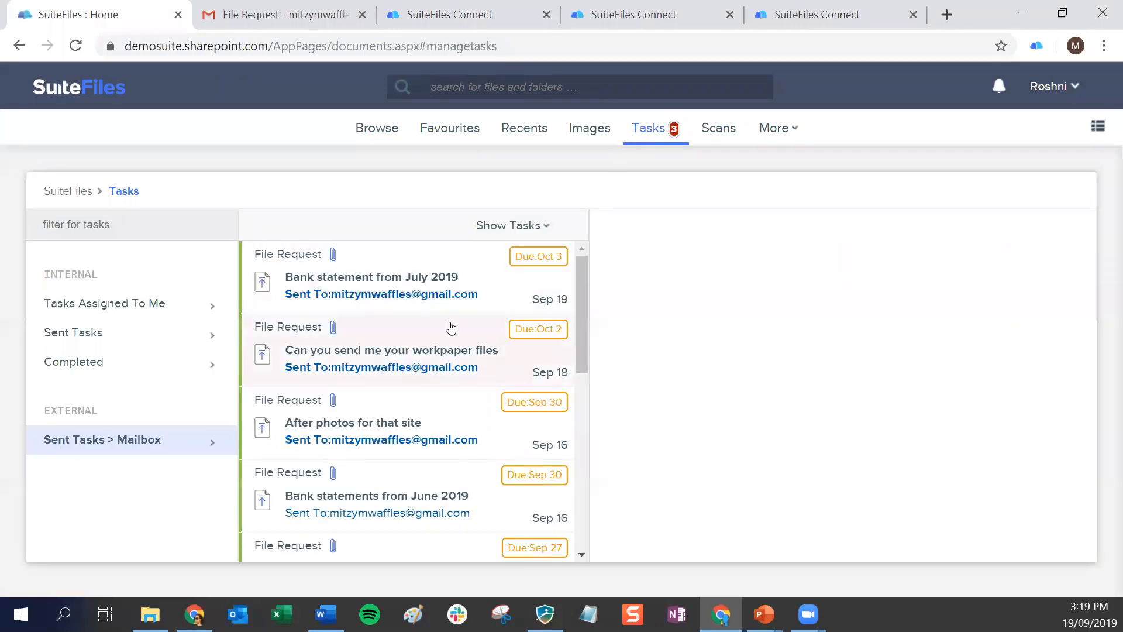
left_click(333, 280)
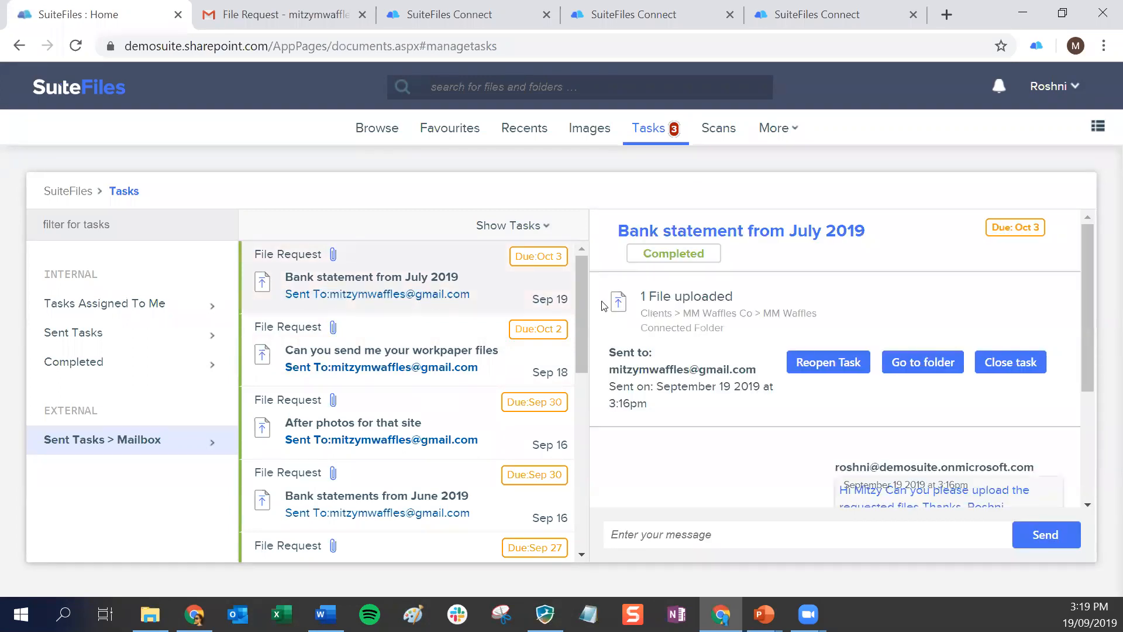
key("ctrl+minus")
key("ctrl+minus")
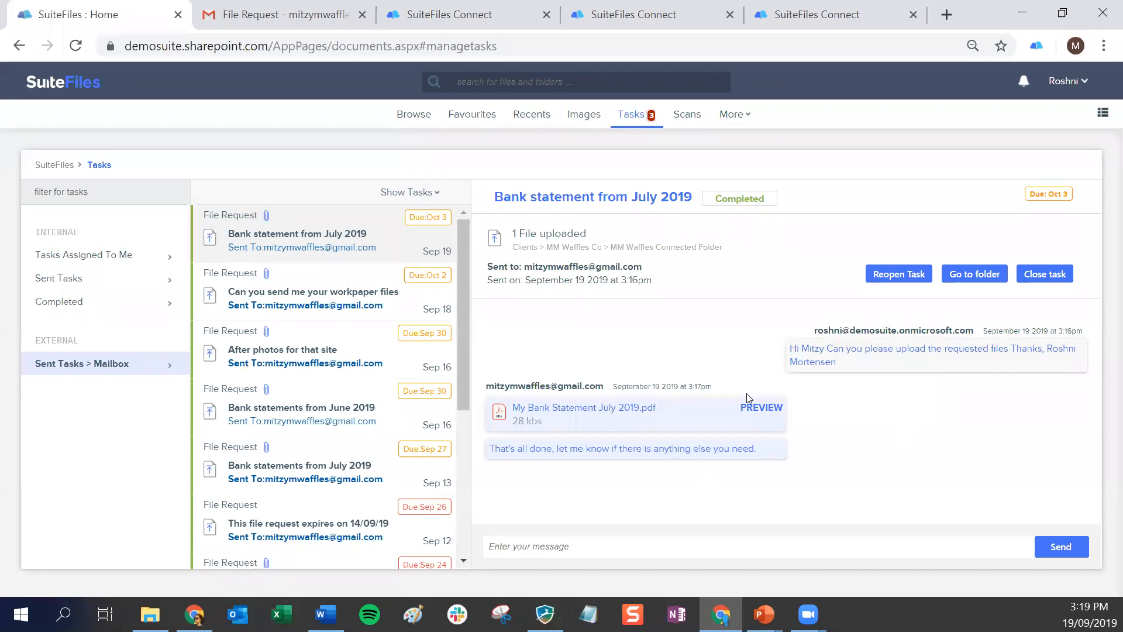
left_click(756, 409)
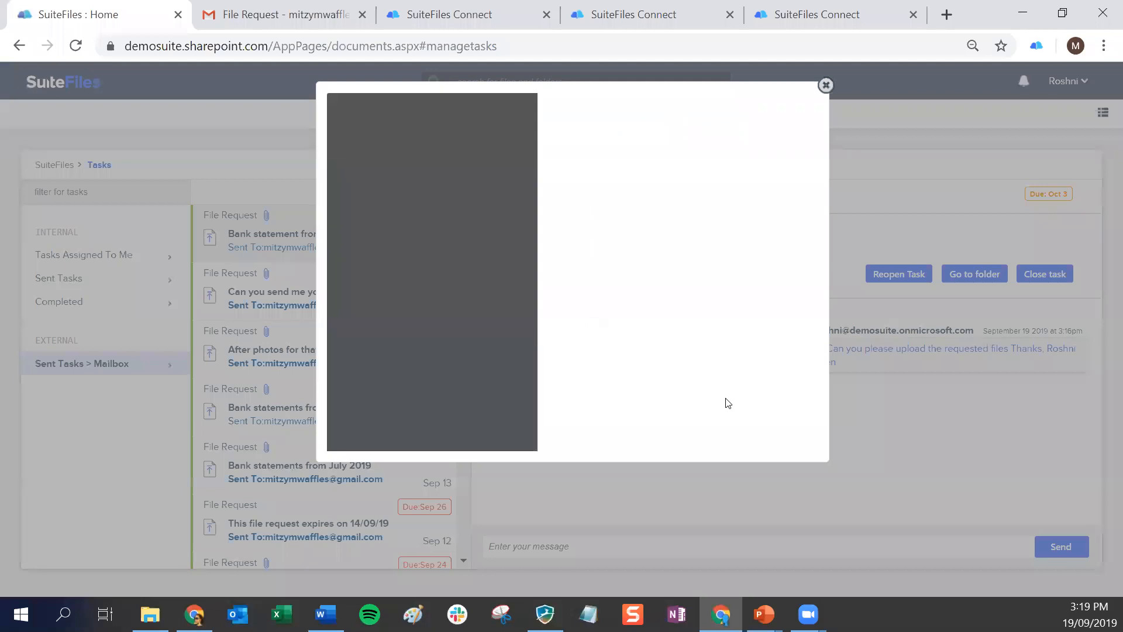
left_click(826, 86)
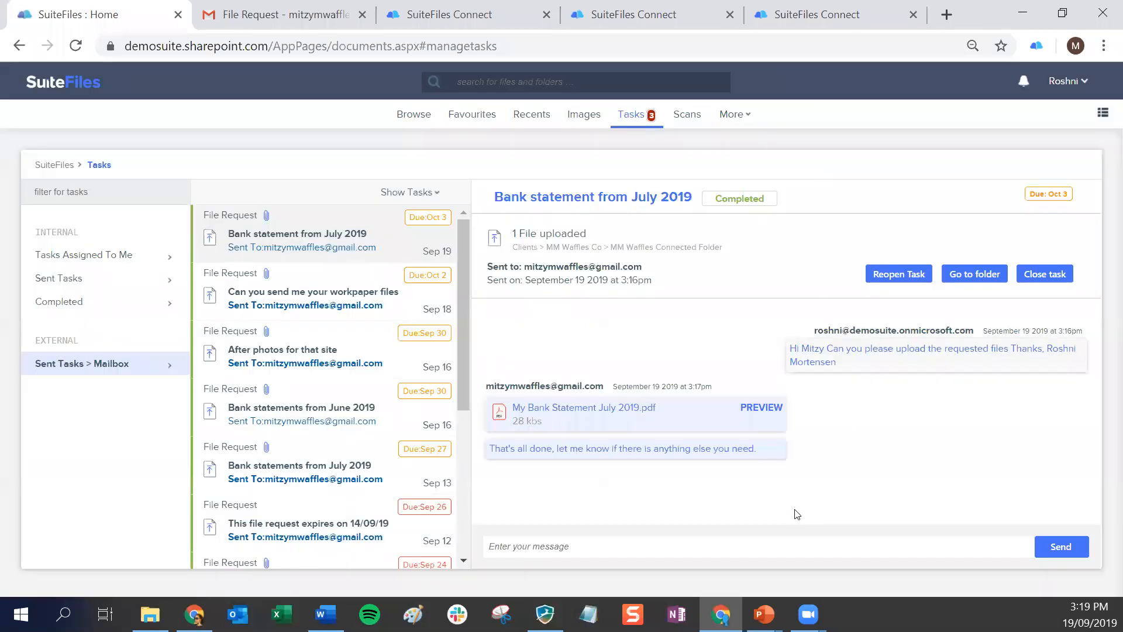
Review the request's title and task options, and open the full My Bank Statement July 2019.pdf from the conversation
left_click_drag(504, 198, 562, 199)
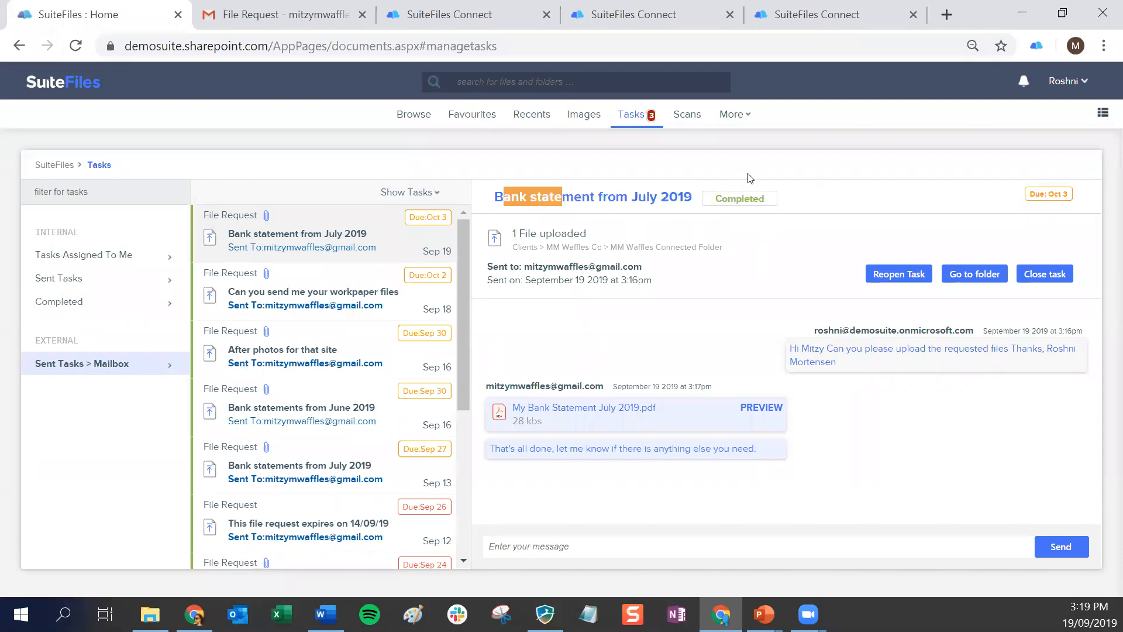
left_click(774, 255)
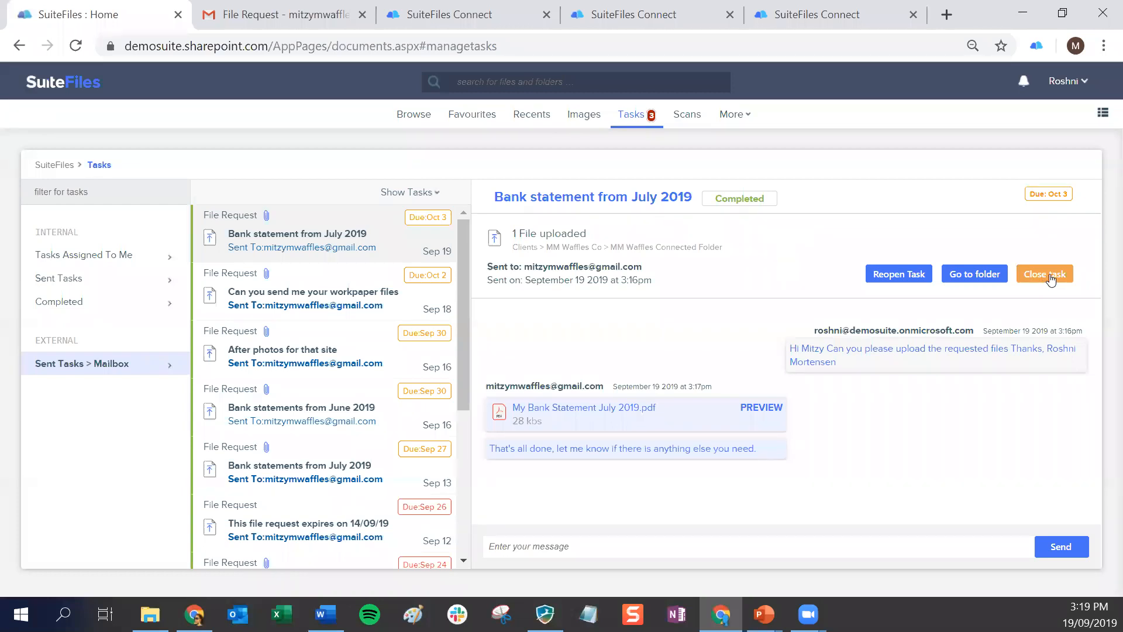
left_click(896, 282)
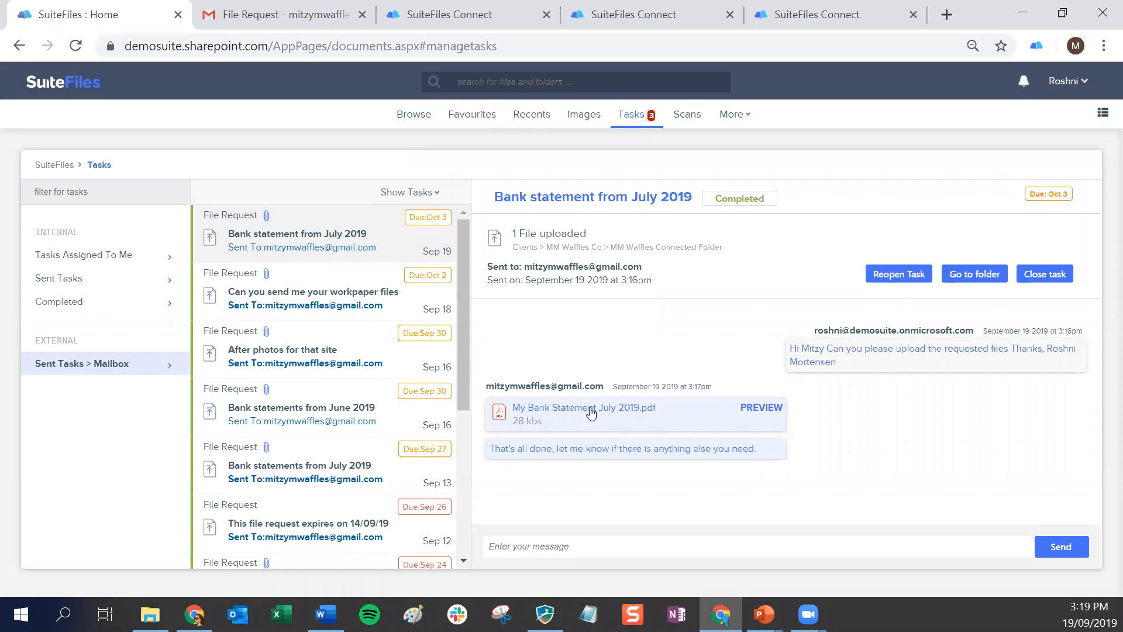
left_click(557, 408)
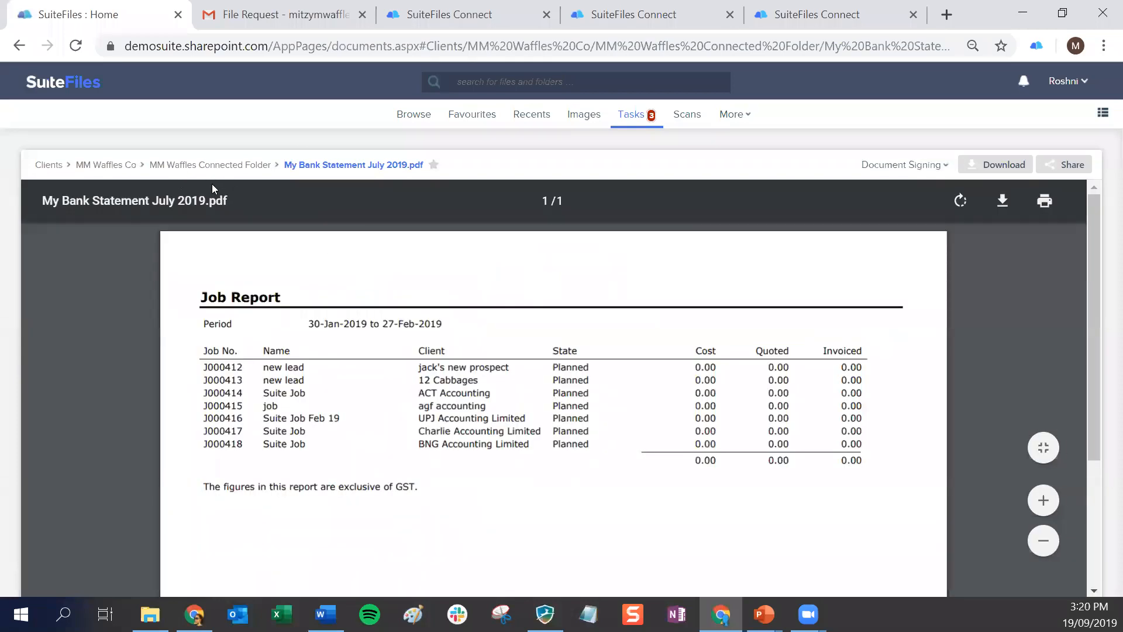
Return to the sent tasks and close the newest "Bank statement from July 2019" file request, confirming the closure
left_click(630, 115)
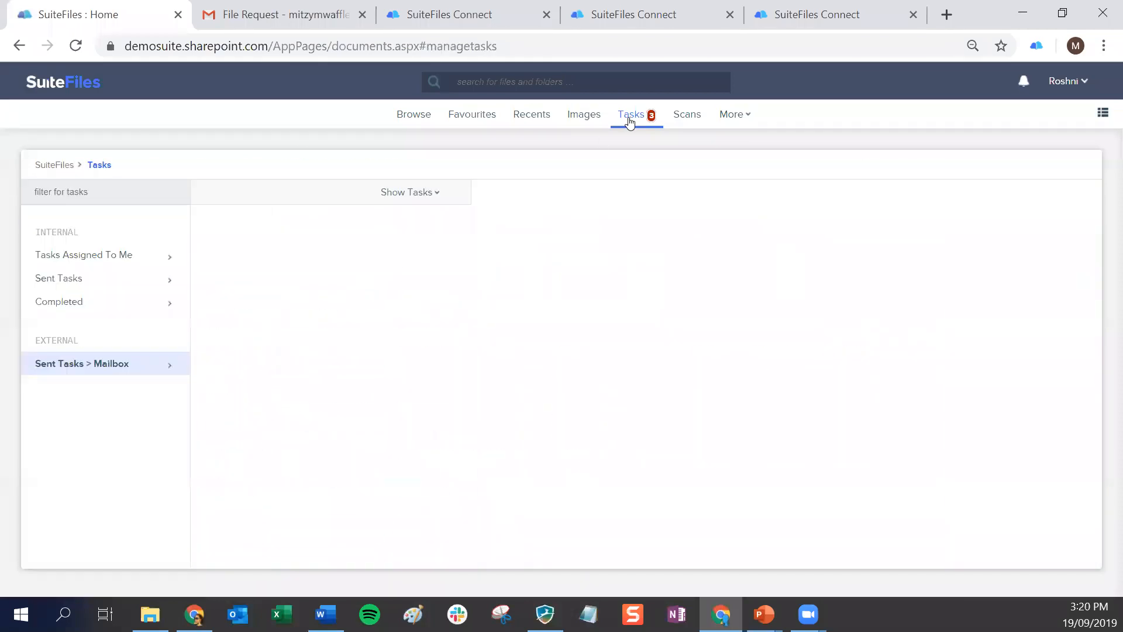
left_click(320, 249)
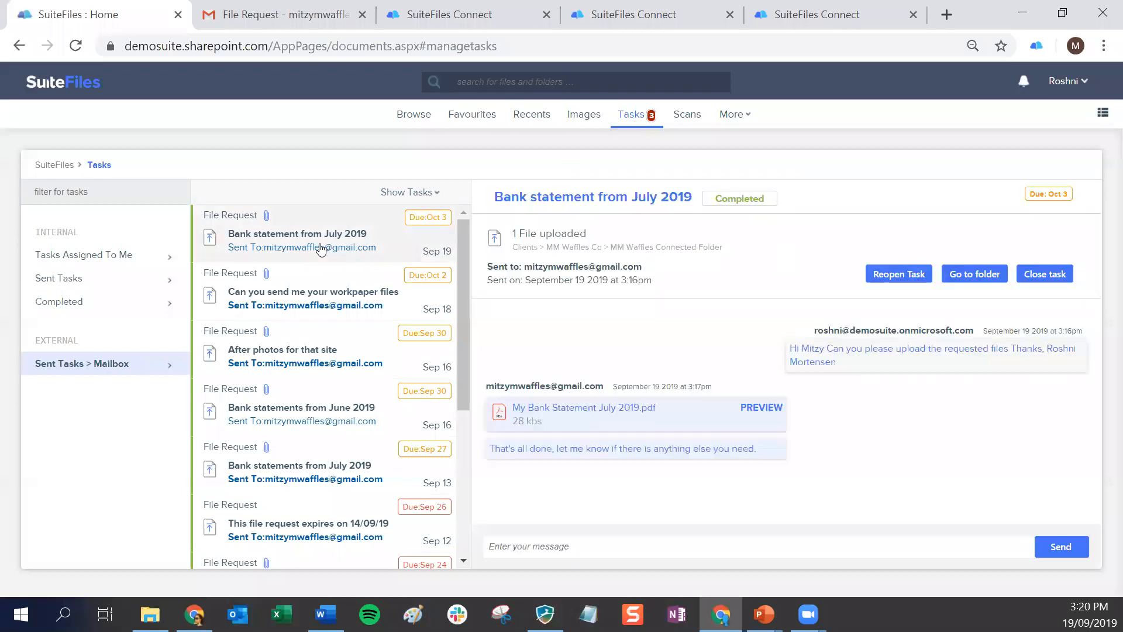
left_click(1037, 275)
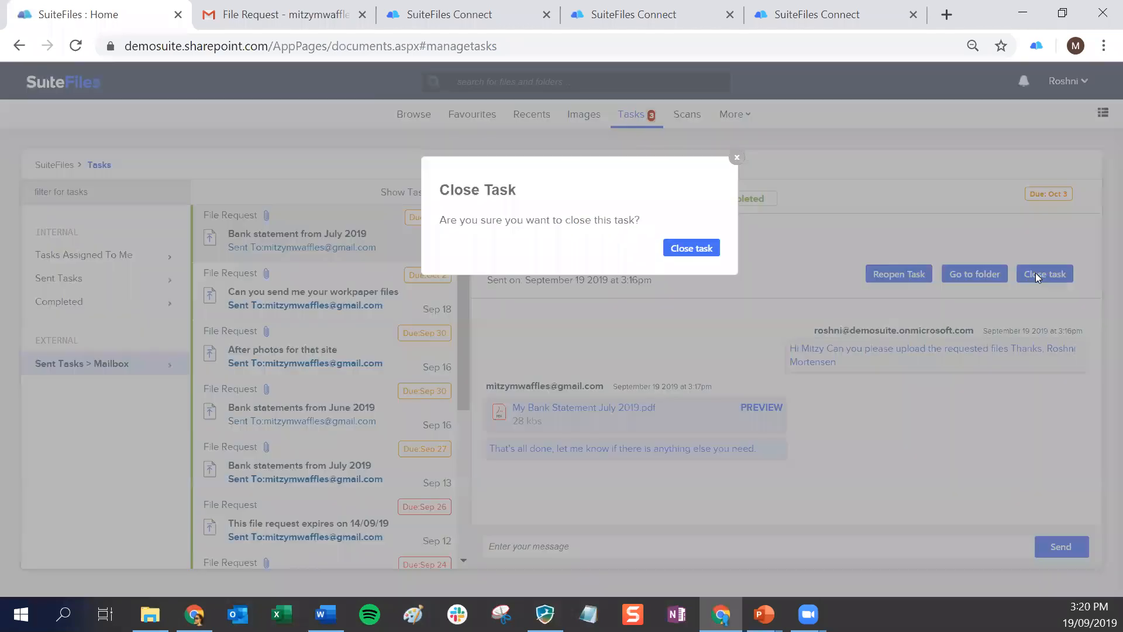
left_click(691, 248)
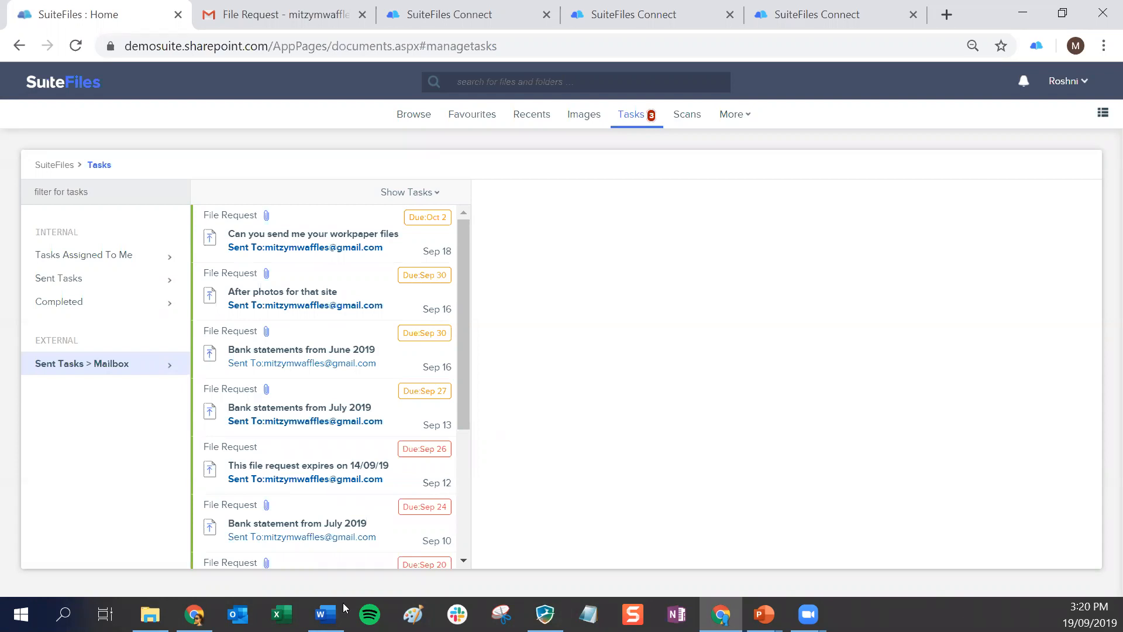
Browse to the Clients folder, filter it by "mm" and open the Permanent folder of MM Waffles Co
left_click(415, 117)
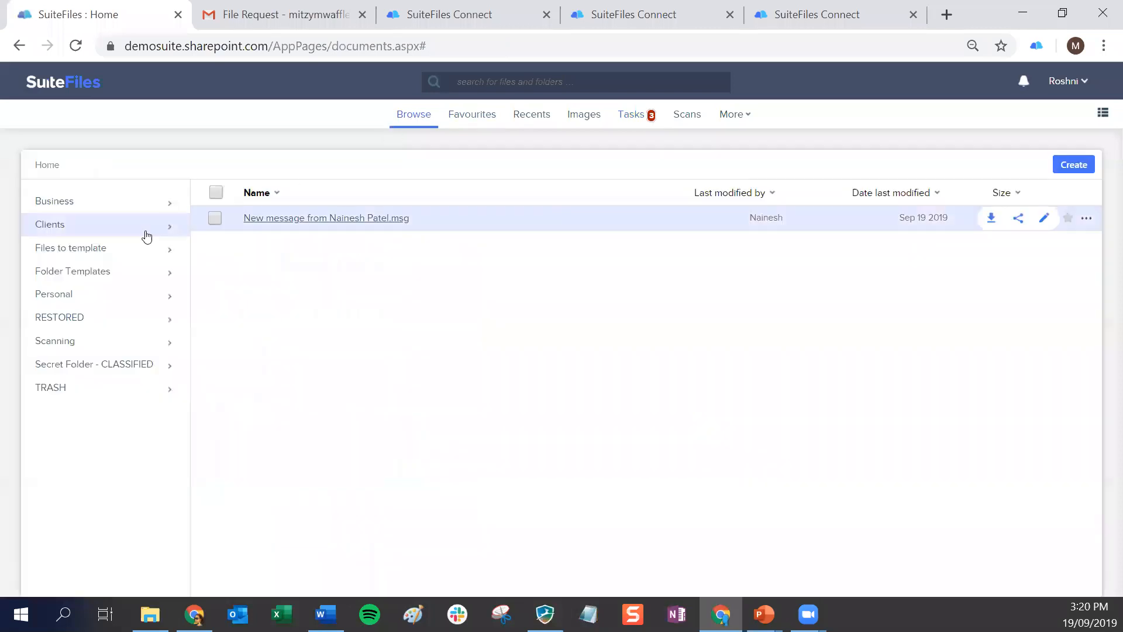
left_click(69, 225)
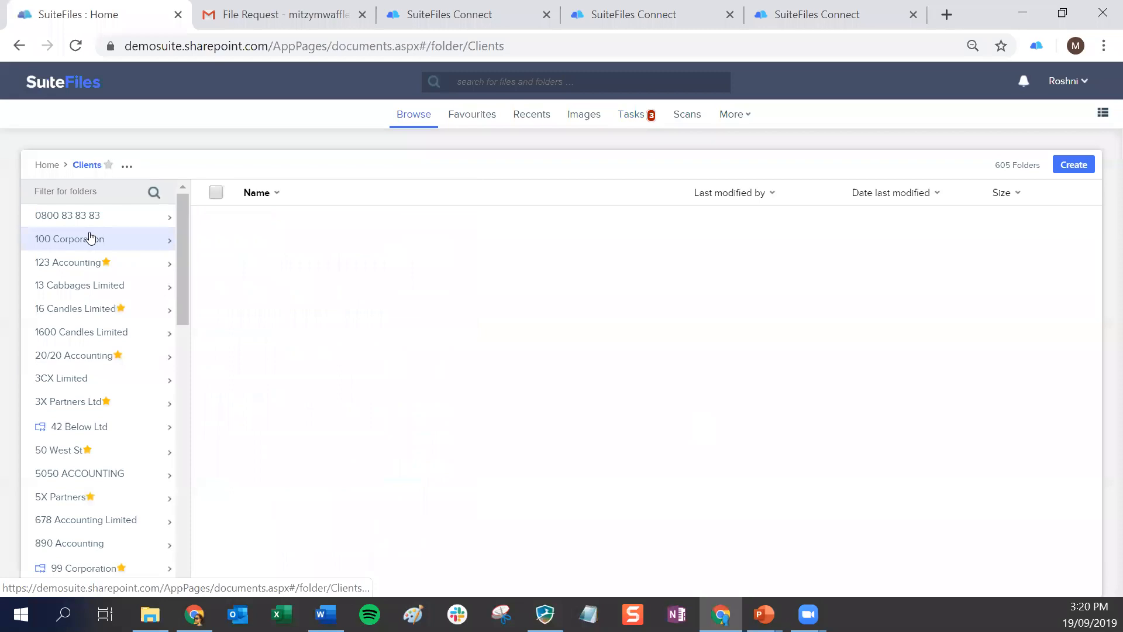
type("mm")
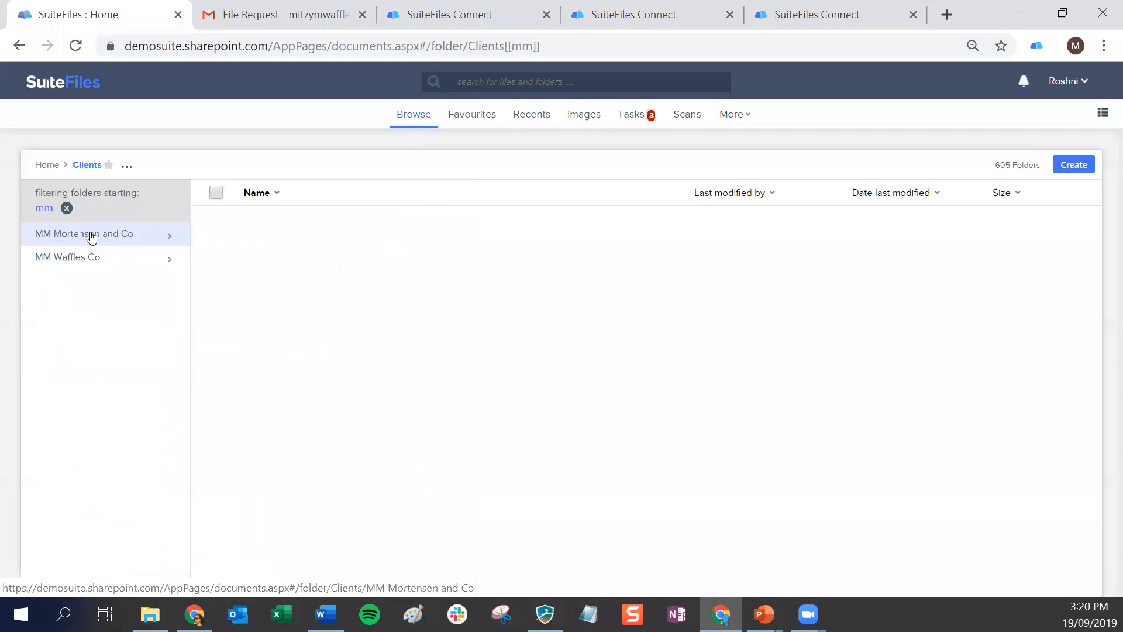
left_click(73, 256)
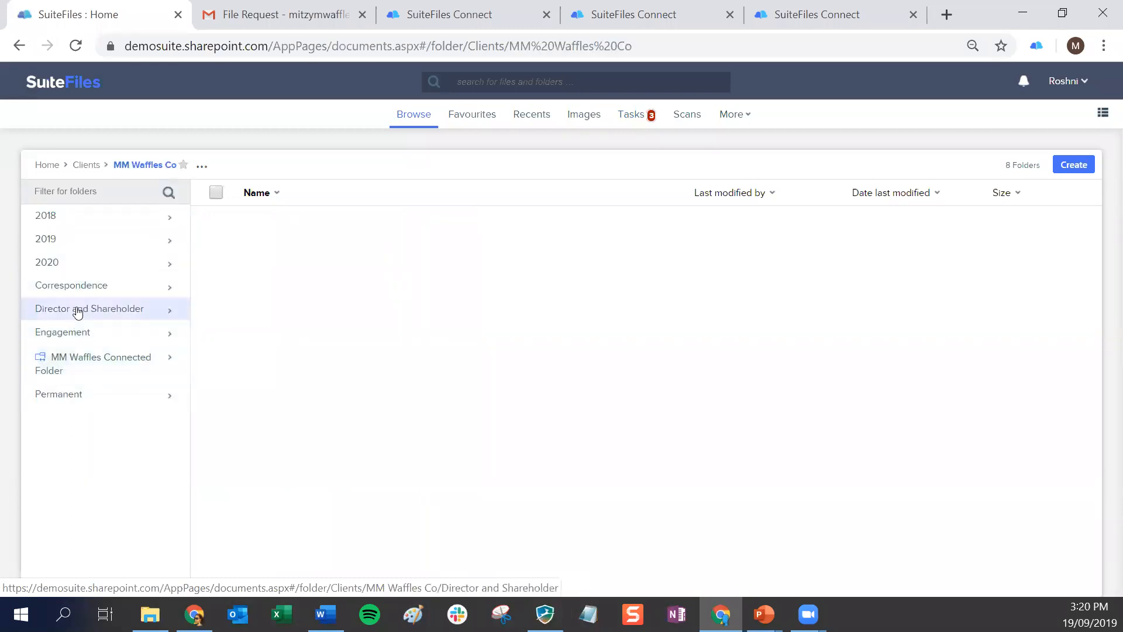
left_click(67, 397)
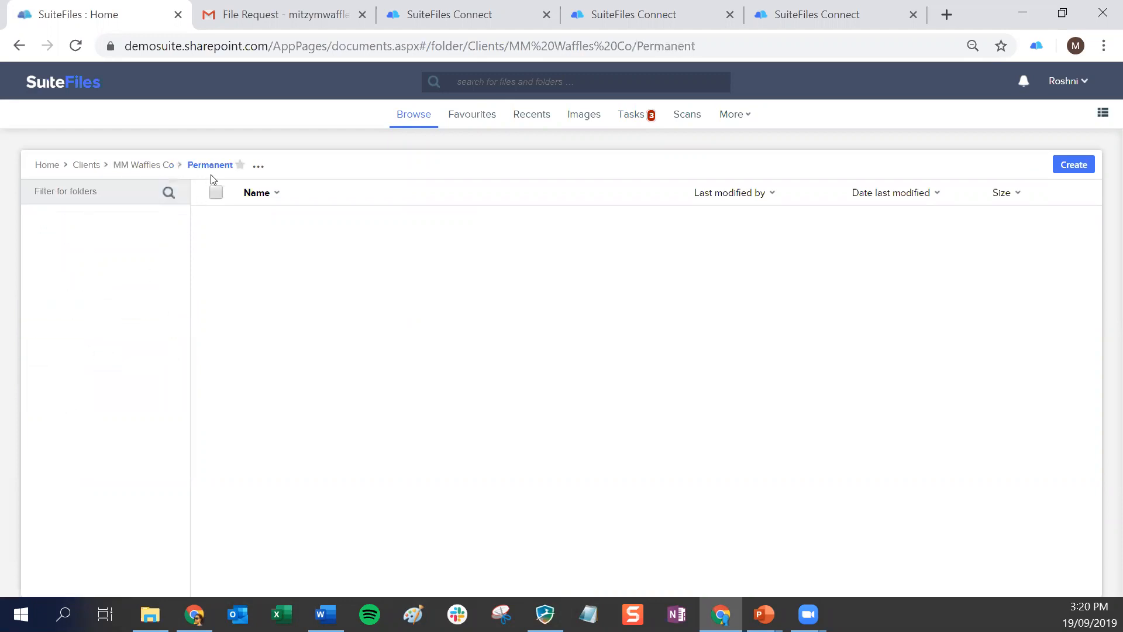
Start a new file request in the Permanent folder and choose the Mitzy Waffles Limited contact as its recipient
left_click(1077, 166)
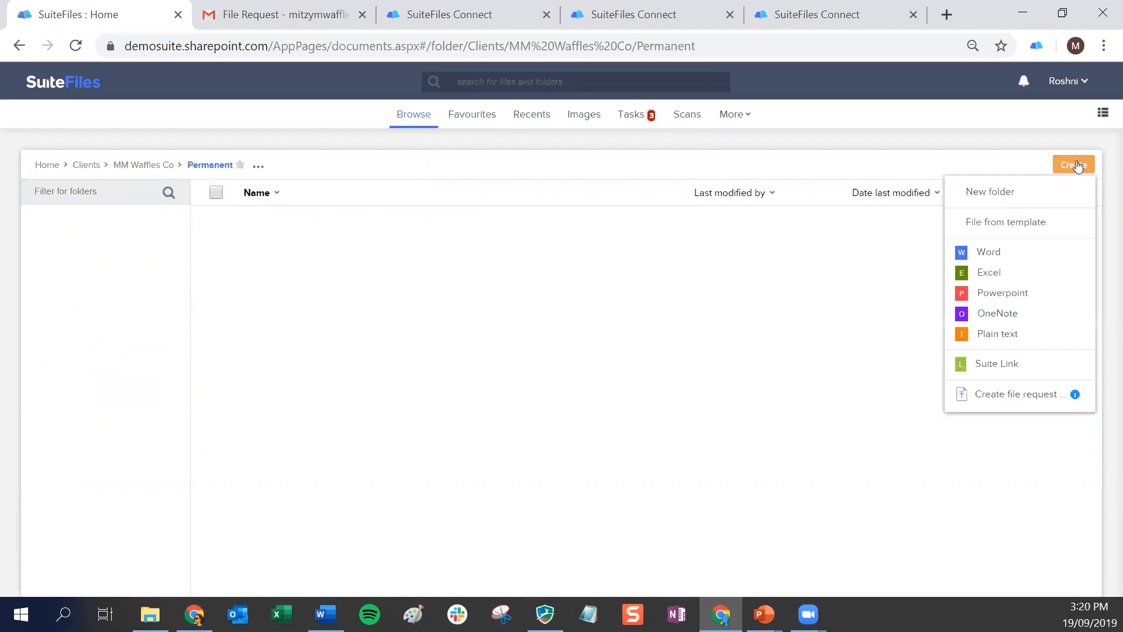
left_click(1003, 396)
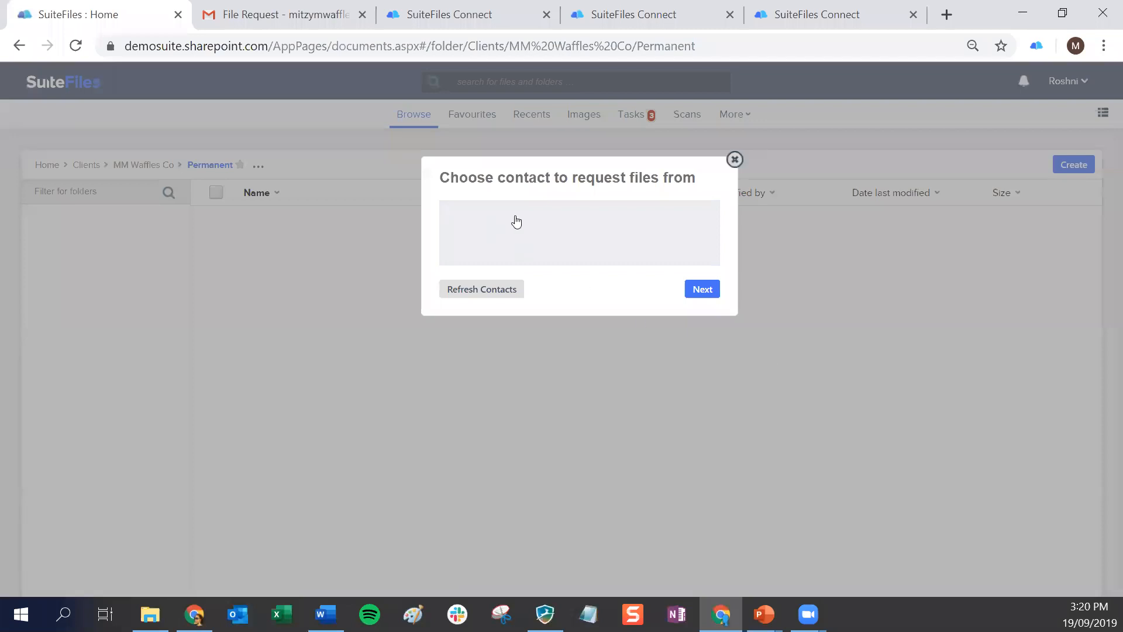
type("mity")
key("BackSpace")
type("zy")
left_click(517, 324)
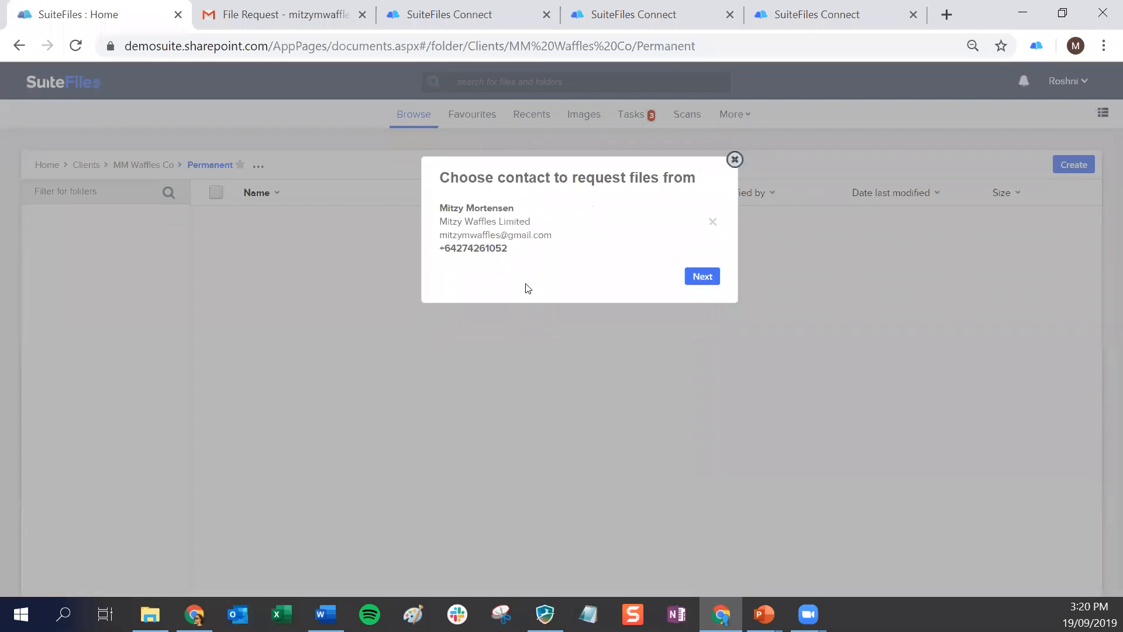
Title the file request "Cake receipt please from Sep", keep the default message, send it and dismiss the confirmation
left_click(702, 277)
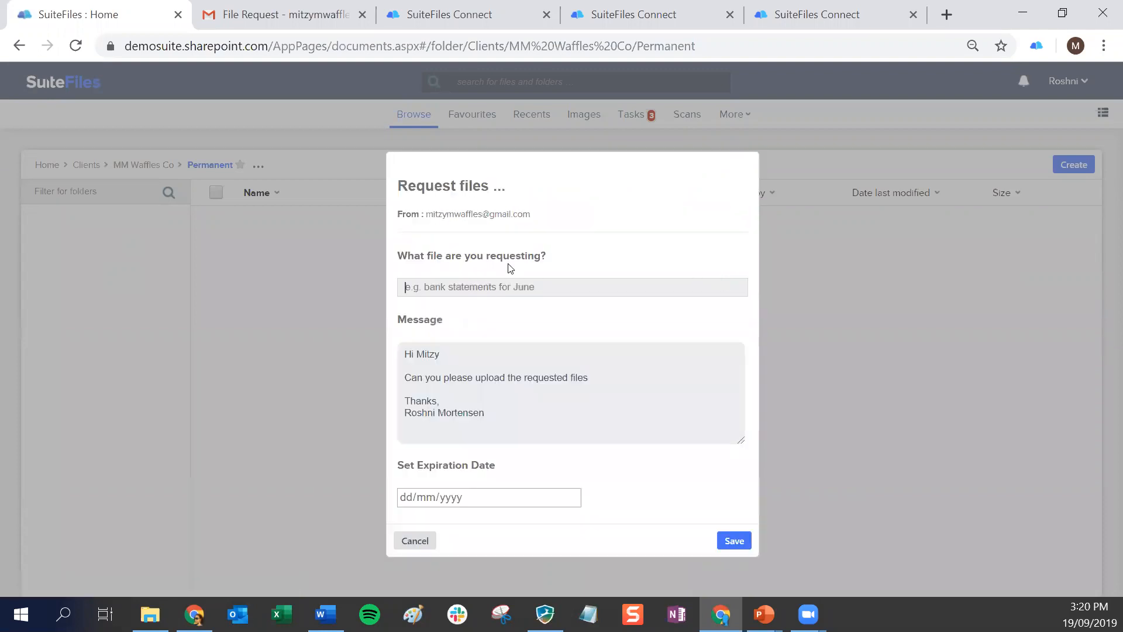
type("Cake receipt please from Sep")
left_click(734, 542)
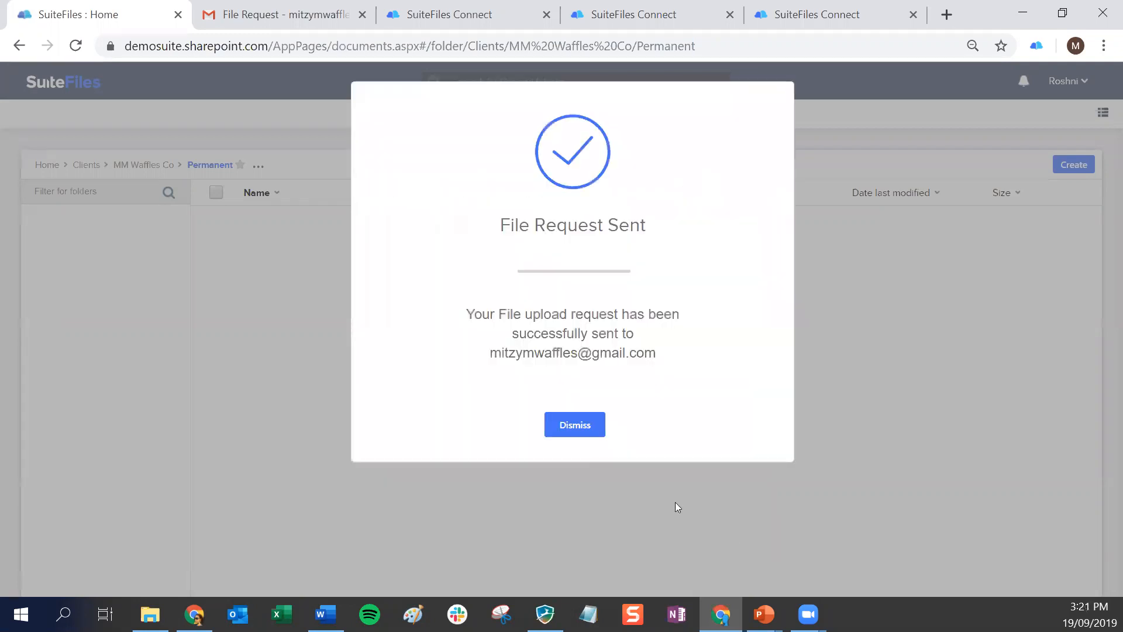
left_click(570, 422)
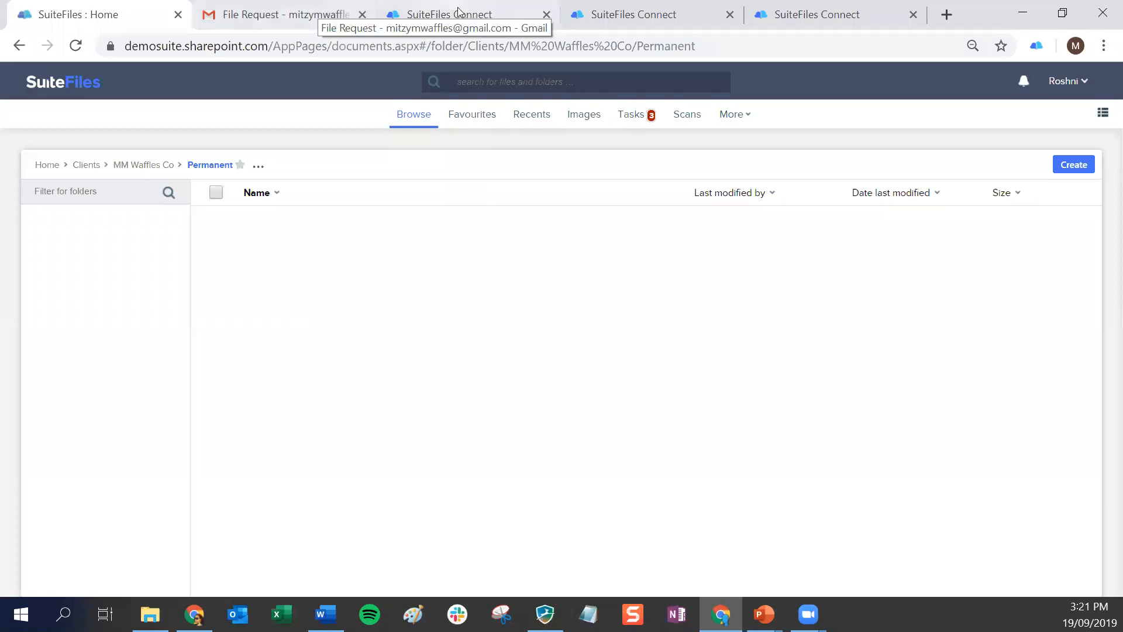
In the client's refreshed SuiteFiles Connect tasks, upload Cake.jpg to the "Cake receipt please from Sep" request and mark it as done
left_click(459, 13)
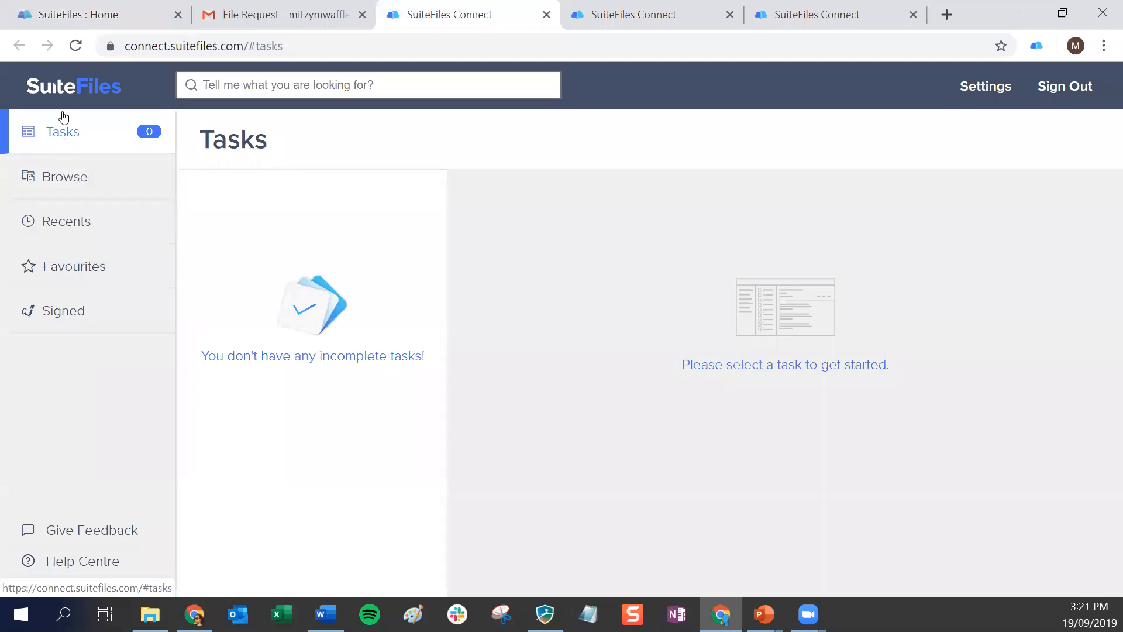
left_click(78, 41)
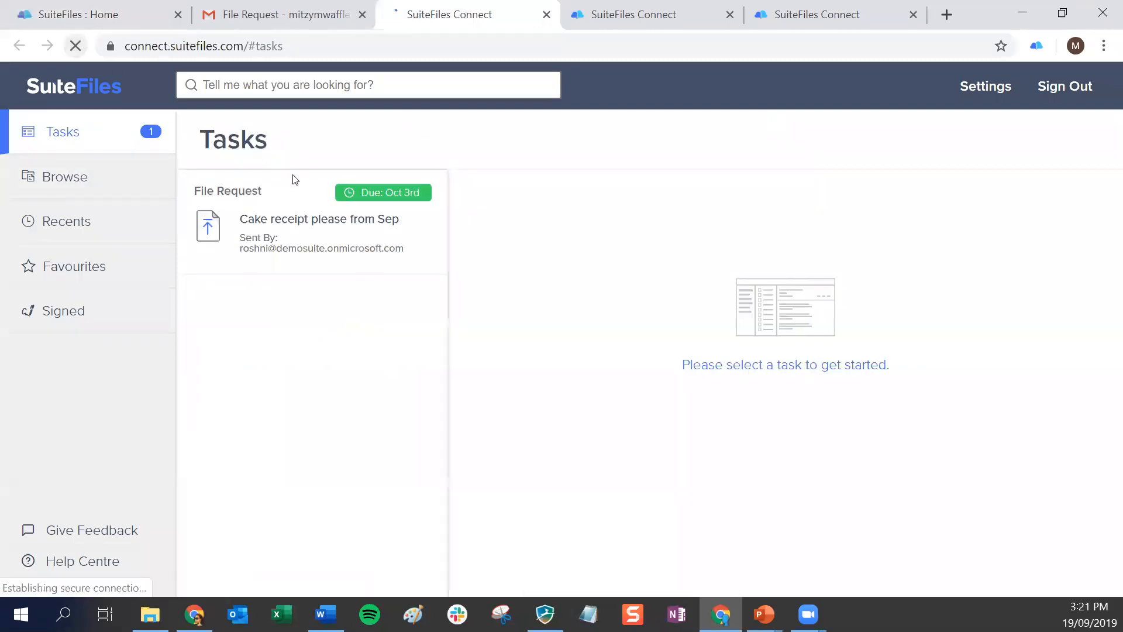
left_click(318, 219)
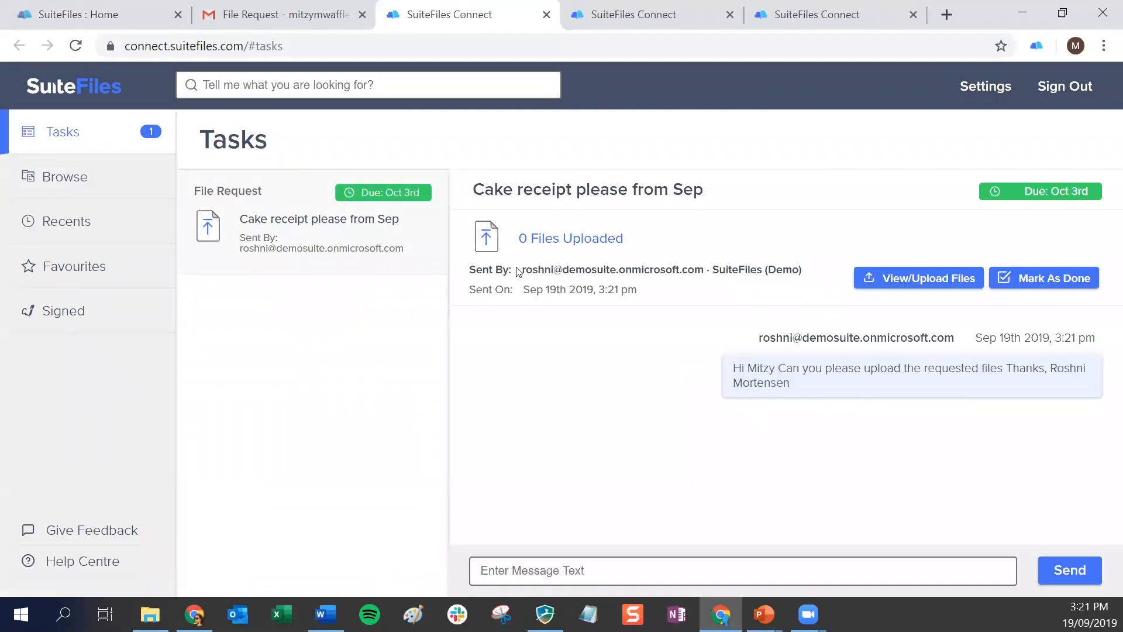
left_click(877, 276)
left_click(468, 275)
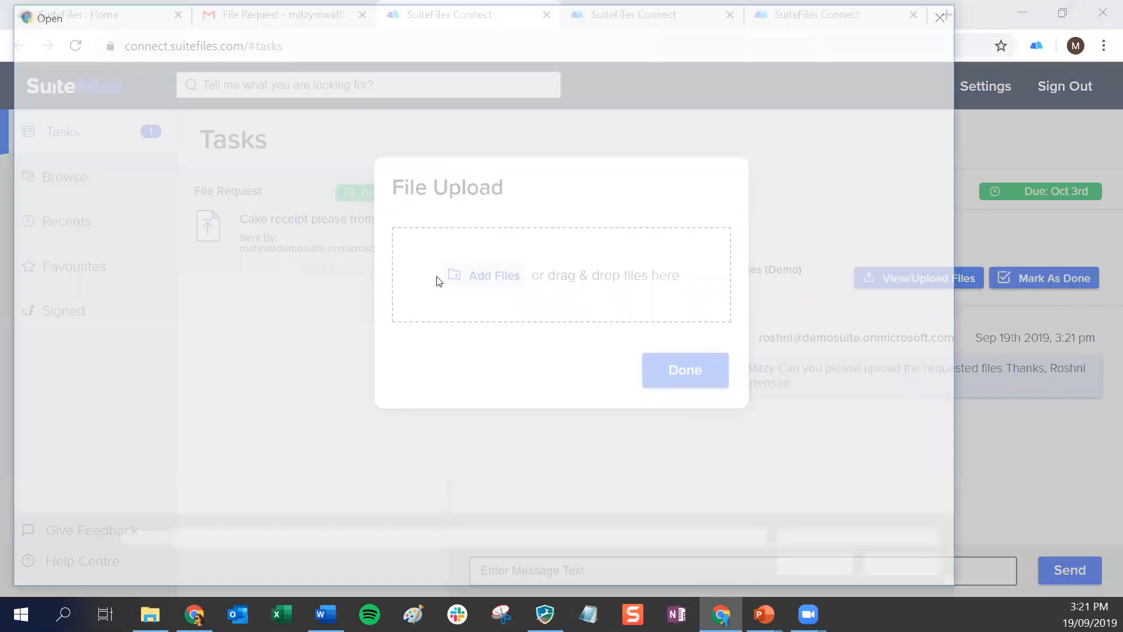
left_click(256, 124)
left_click(840, 560)
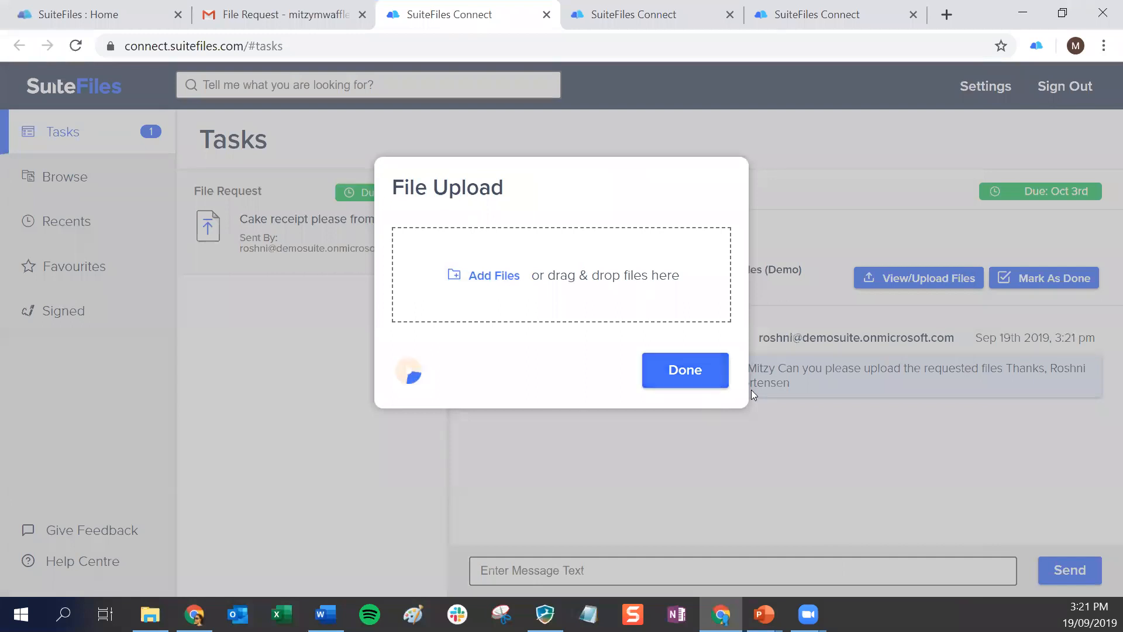
left_click(678, 410)
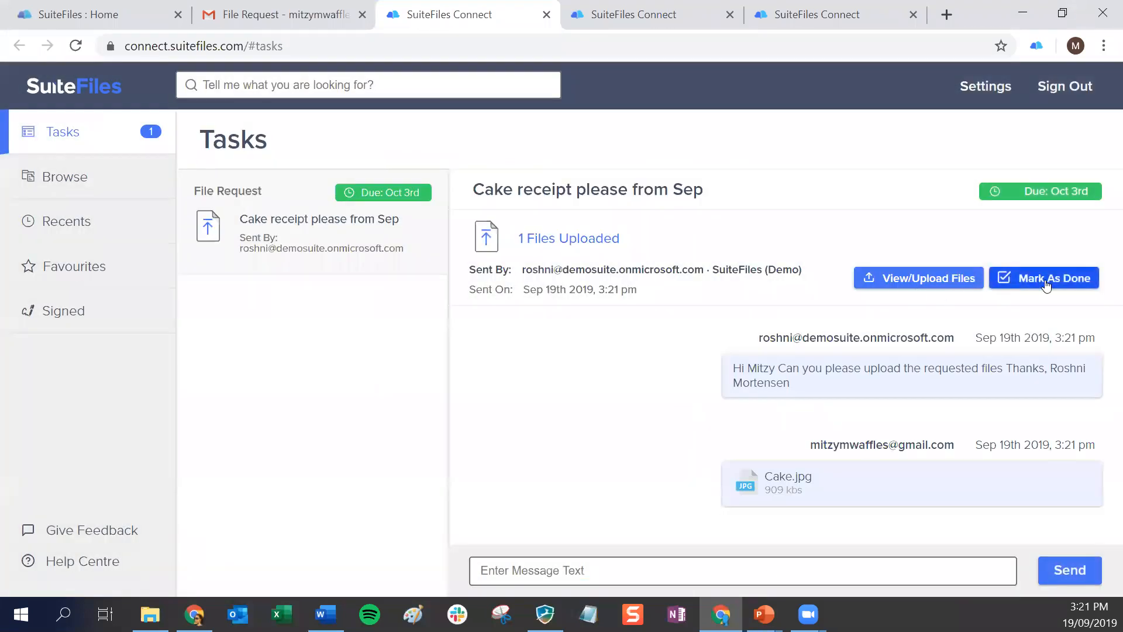
left_click(1047, 283)
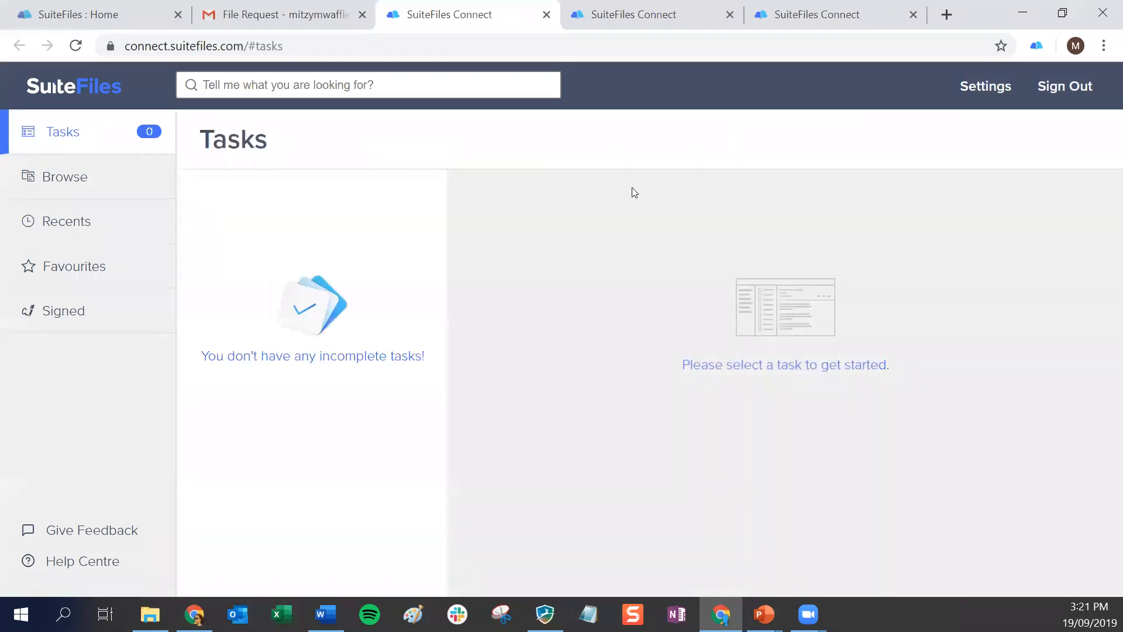
Back in the firm's SuiteFiles, refresh the Permanent folder, view the uploaded Cake.jpg and return to the folder
left_click(104, 14)
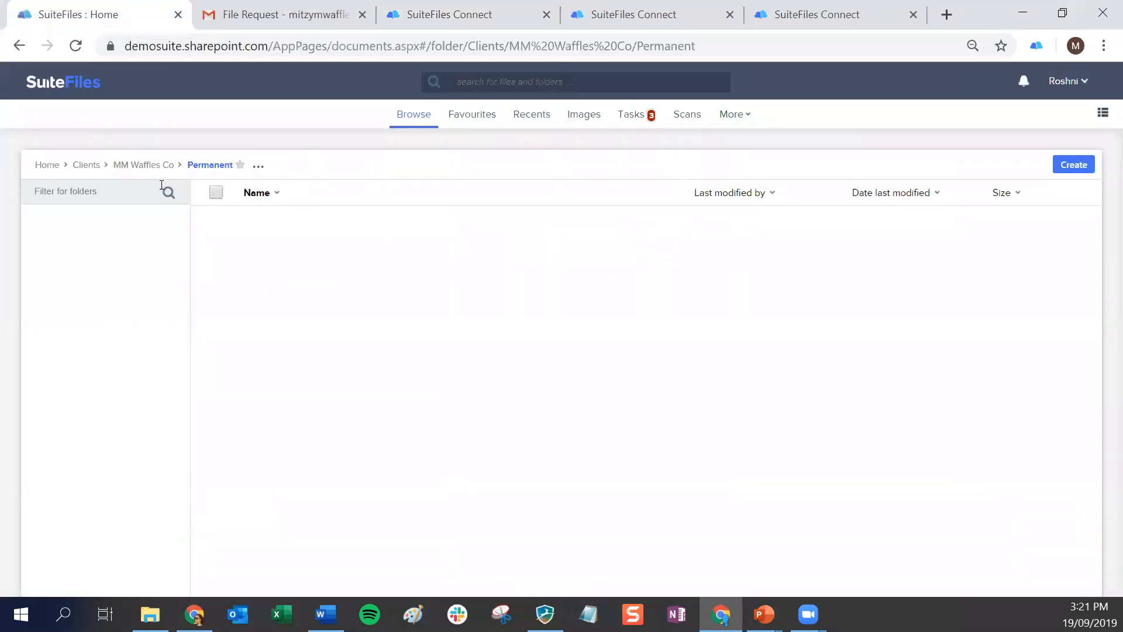
left_click(75, 45)
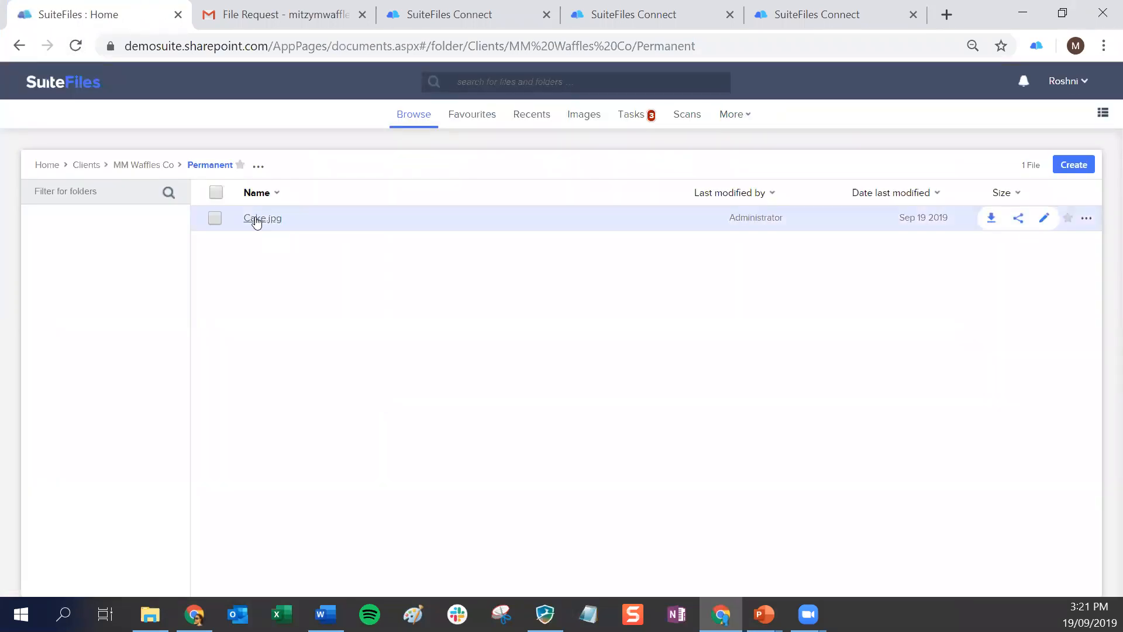
left_click(255, 220)
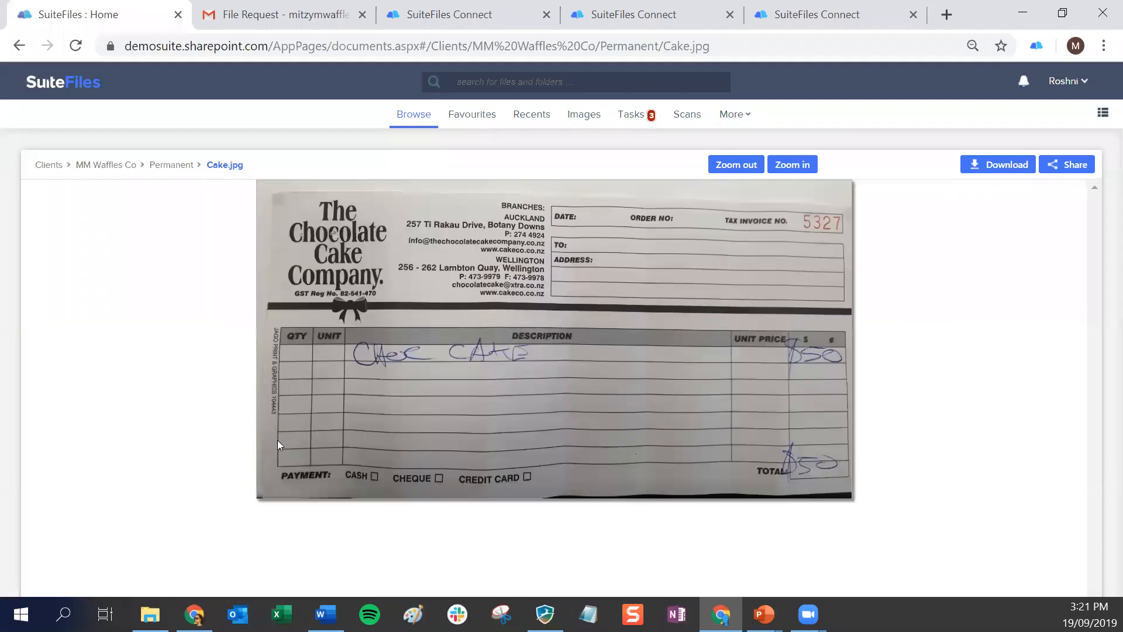
left_click(170, 165)
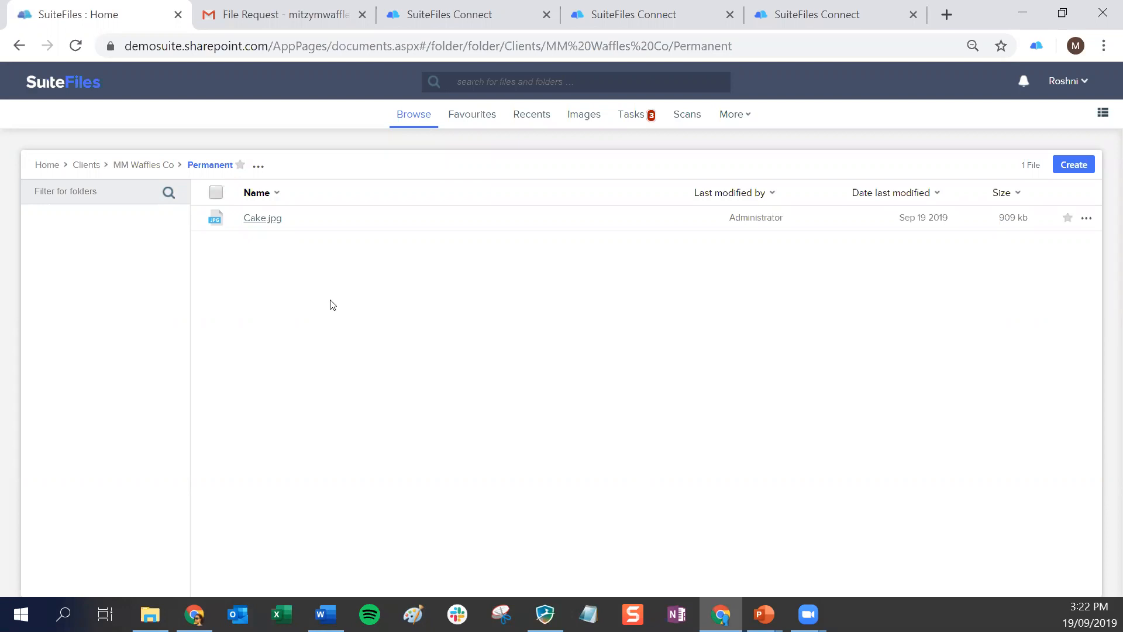
Open the MM Waffles Connected Folder and examine the Connect options available for My Word Document.docx
left_click(145, 170)
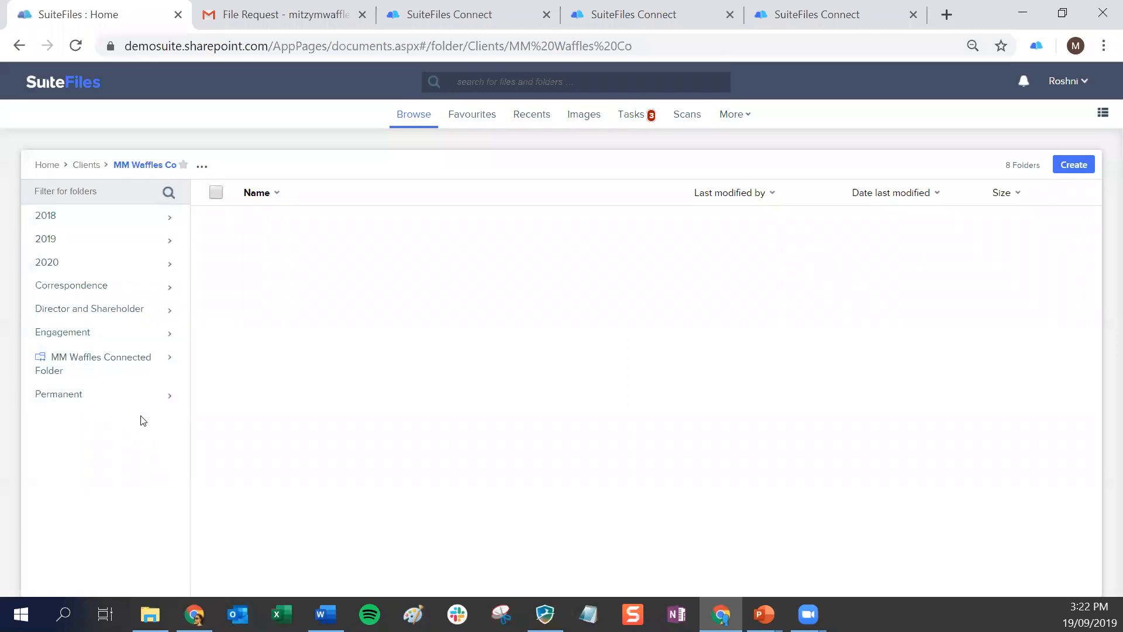
left_click(125, 362)
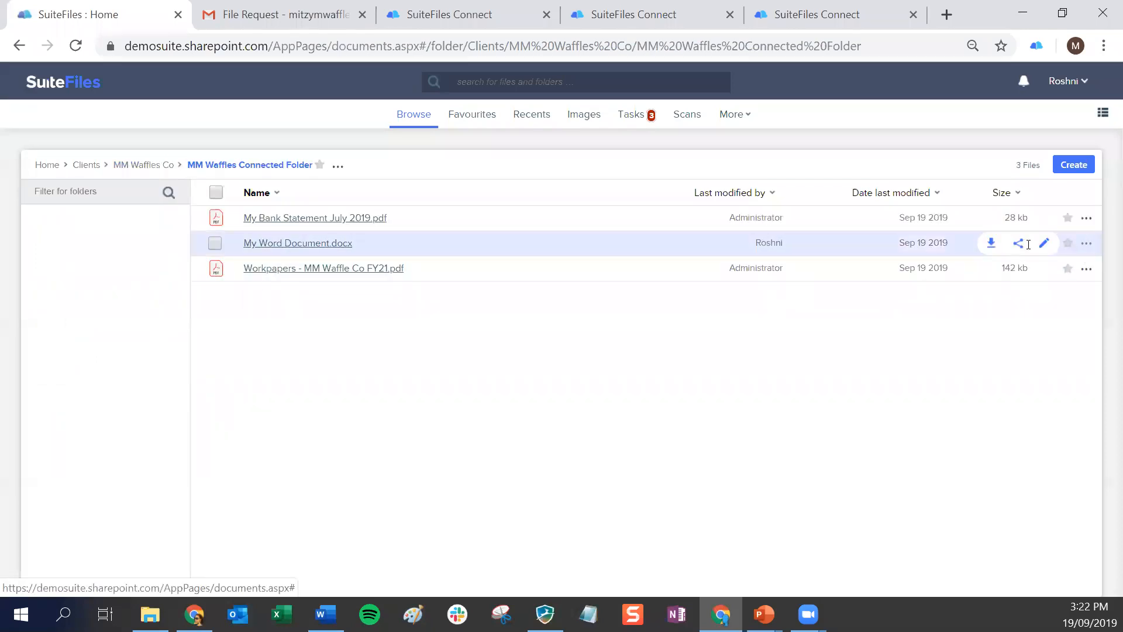
left_click(1086, 244)
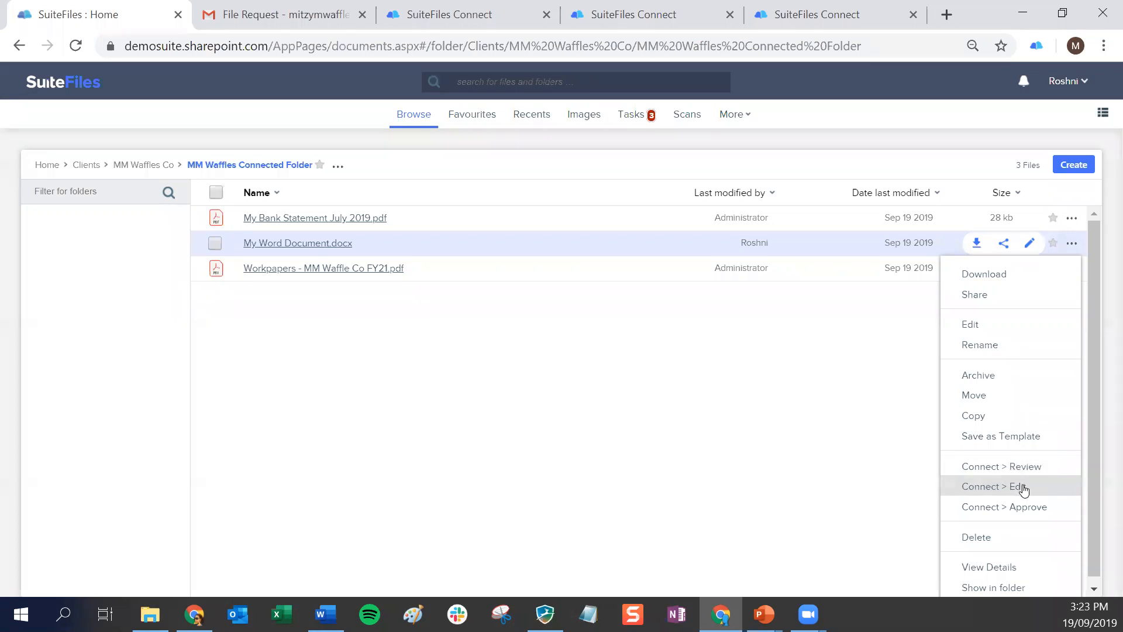
left_click(673, 478)
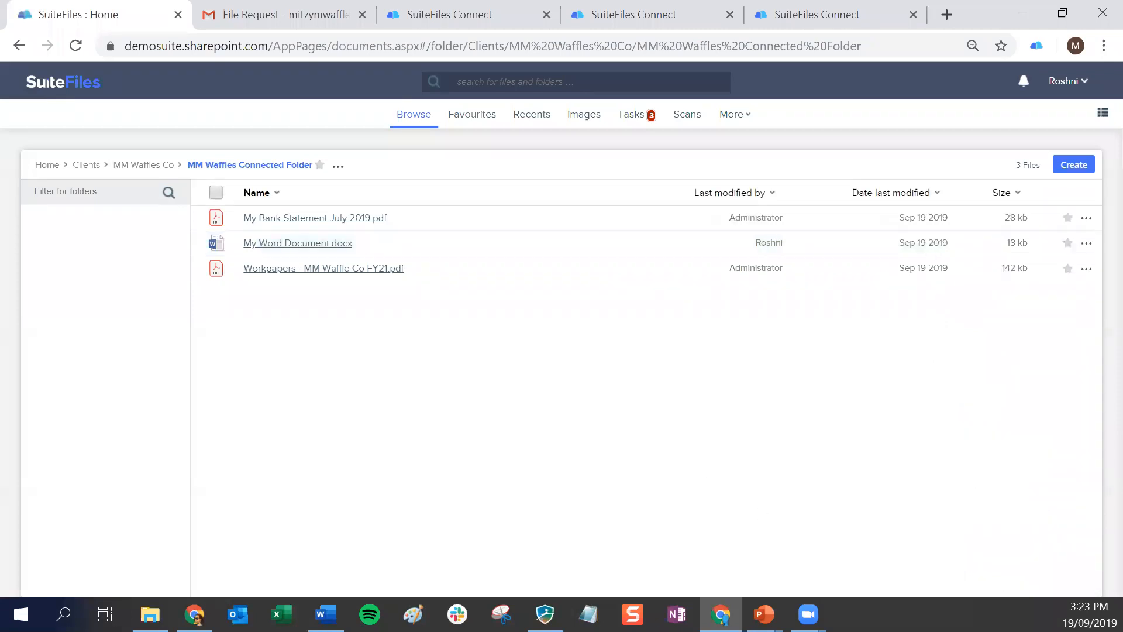
Bring up the Desktop folder's File Explorer window, reposition it and close it
key("alt+Tab")
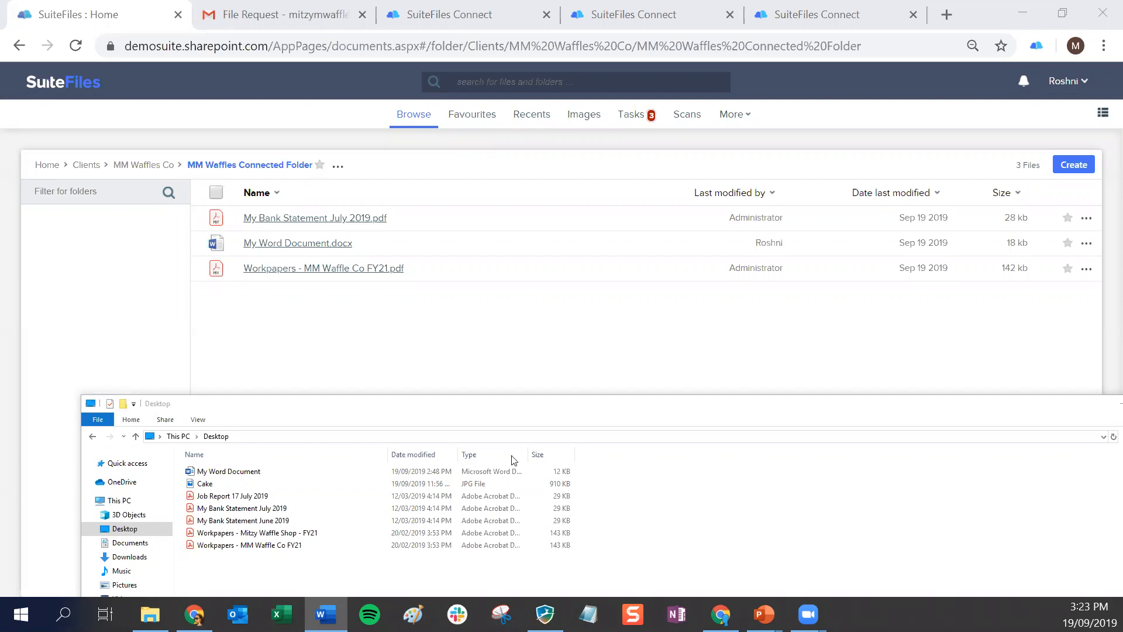
left_click_drag(571, 408, 362, 433)
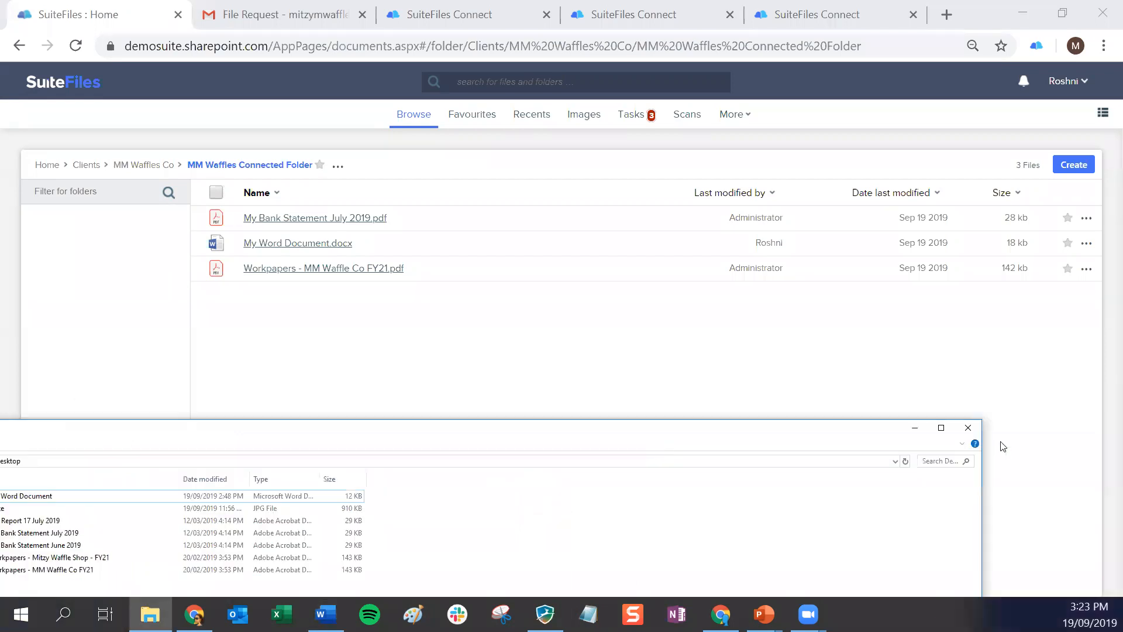
left_click(968, 428)
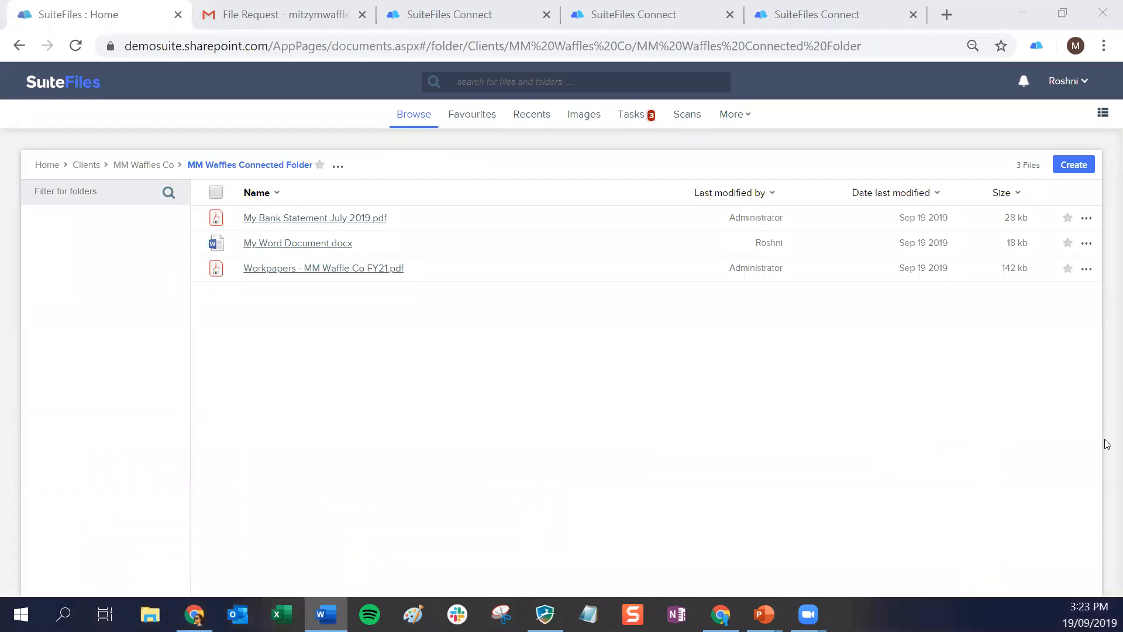
Open the Connected Folders (BETA) overview and examine the list of connected folders with their paths, creators and dates
left_click(742, 113)
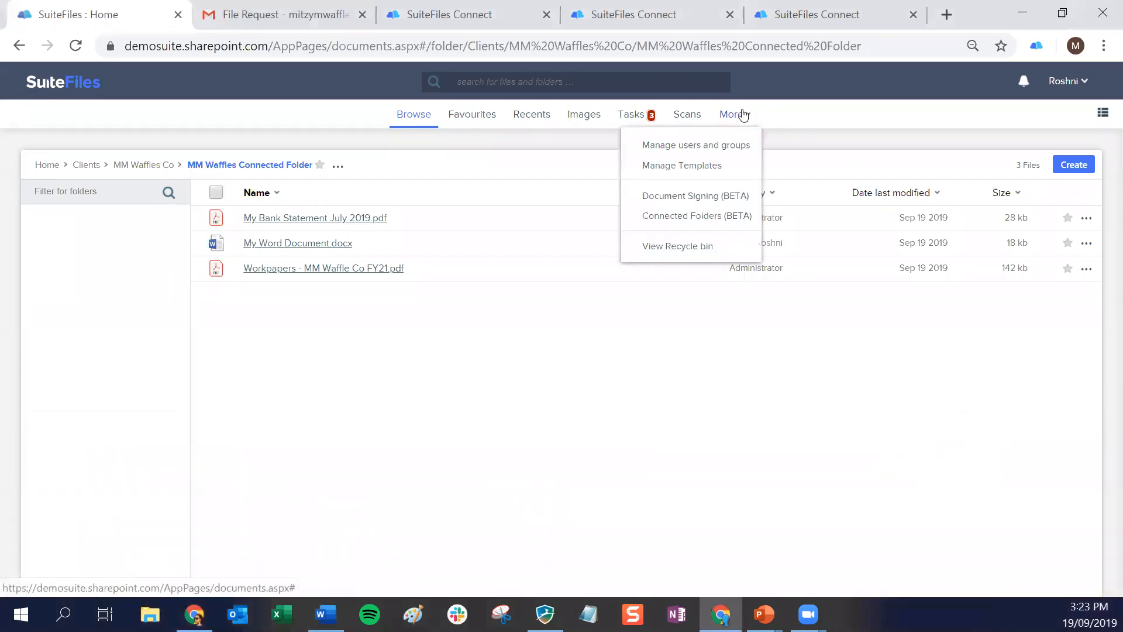
left_click(714, 222)
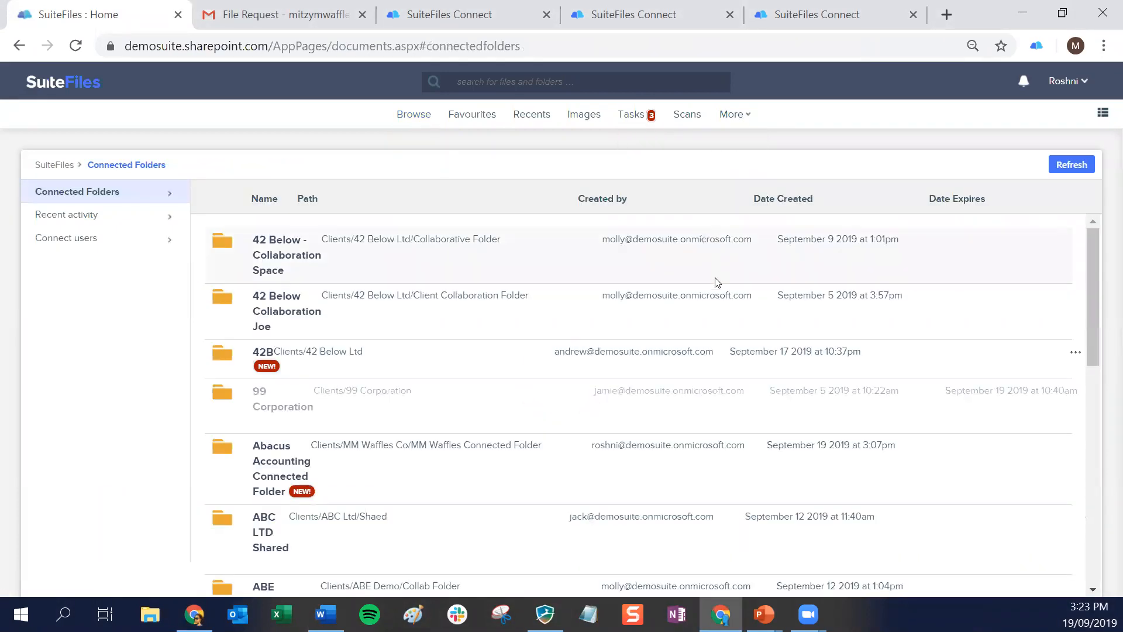
key("ctrl+minus")
key("ctrl+minus")
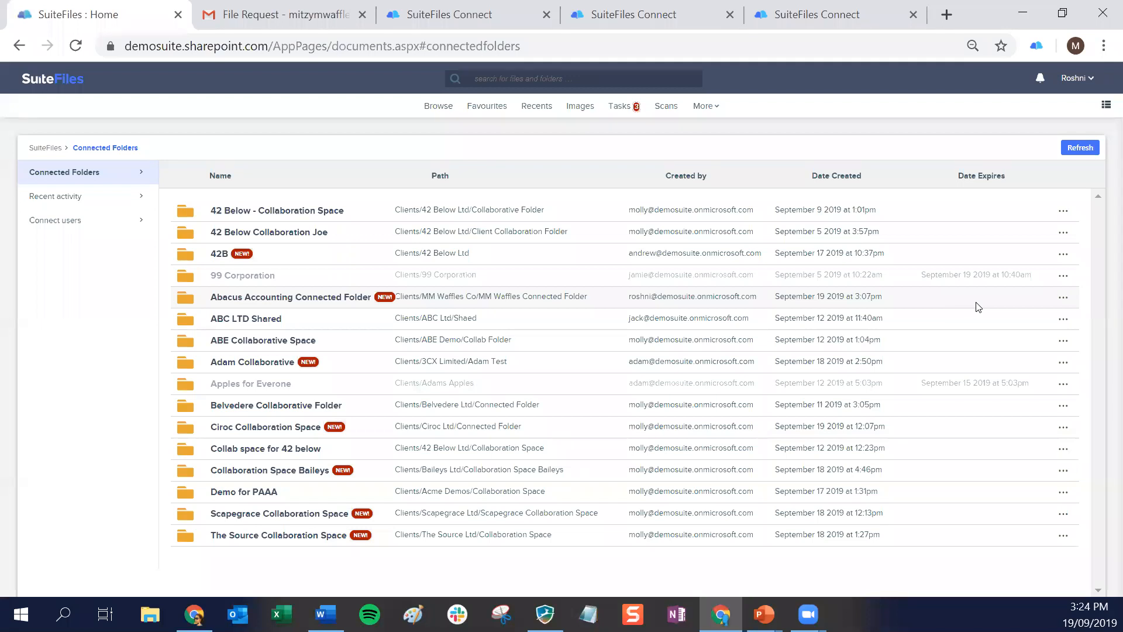
Open the folder settings of the Abacus Accounting Connected Folder and set its expiry to 90 days
left_click(1063, 299)
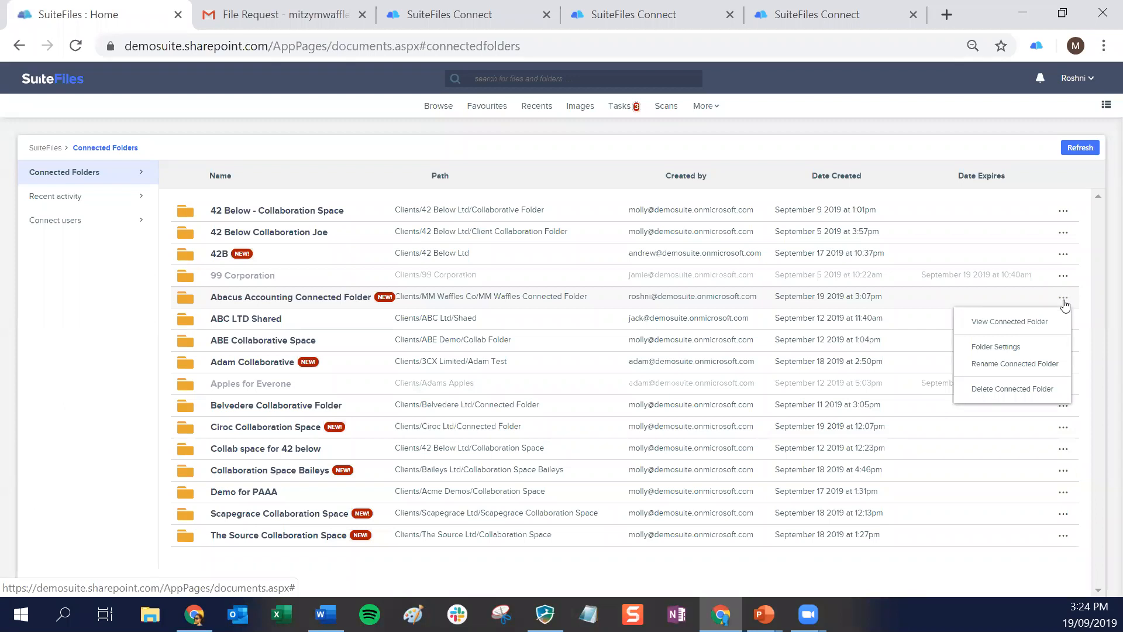
left_click(996, 348)
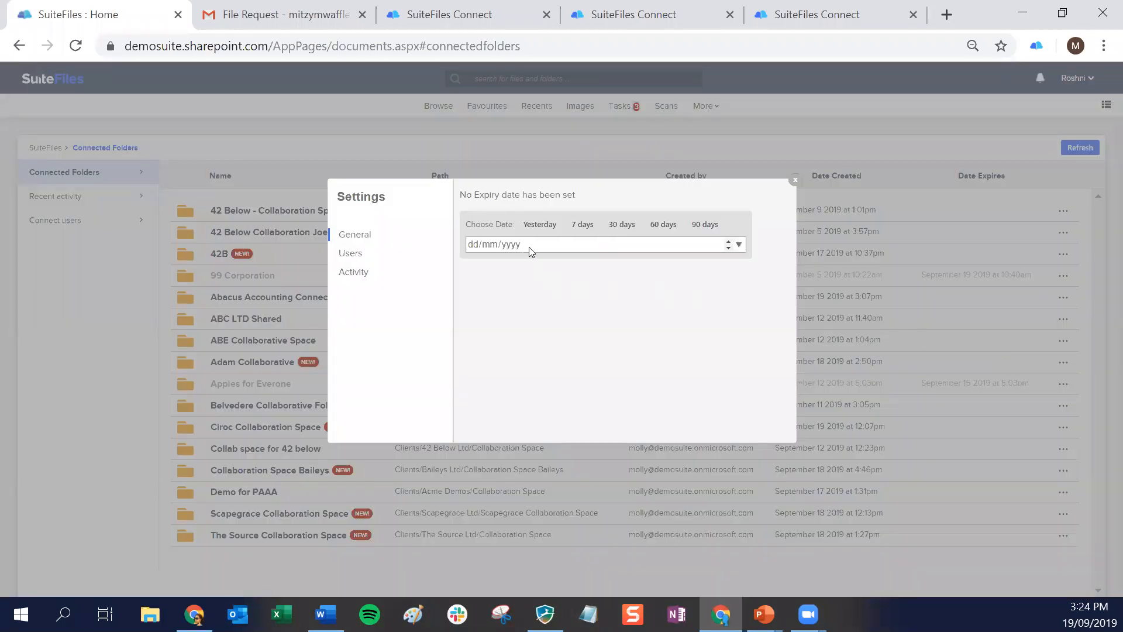
left_click(699, 225)
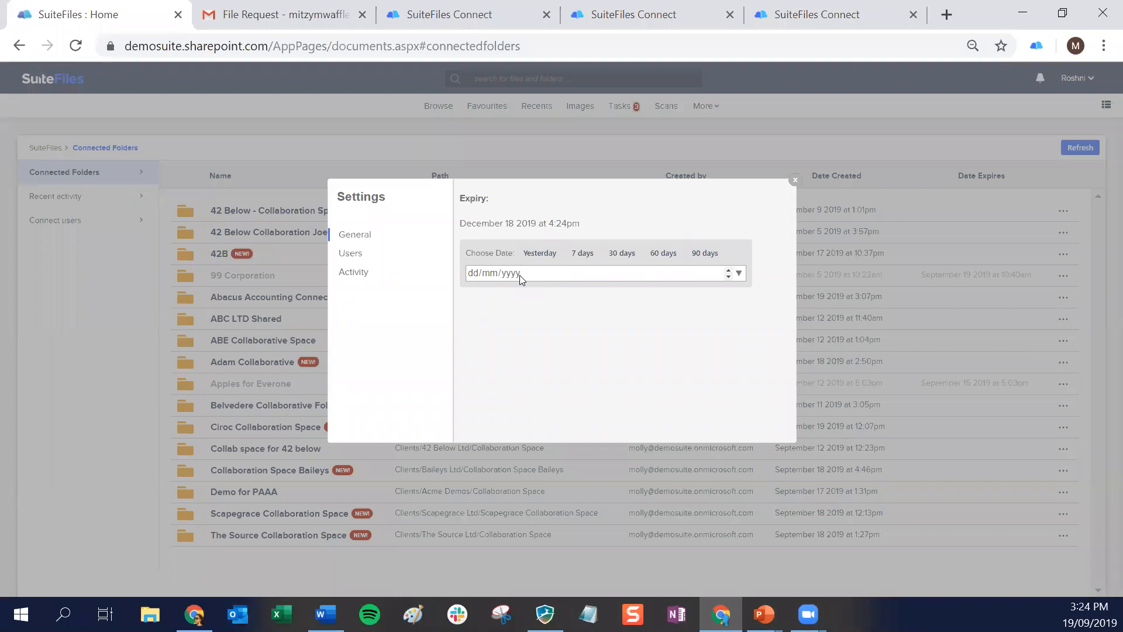
Set the Abacus Accounting Connected Folder's expiry date to 30/06/2020 using the calendar
left_click(740, 274)
left_click(606, 294)
left_click(607, 295)
left_click(606, 294)
left_click(607, 295)
left_click(606, 294)
left_click(606, 294)
left_click(606, 294)
left_click(606, 294)
left_click(606, 294)
left_click(606, 294)
left_click(574, 294)
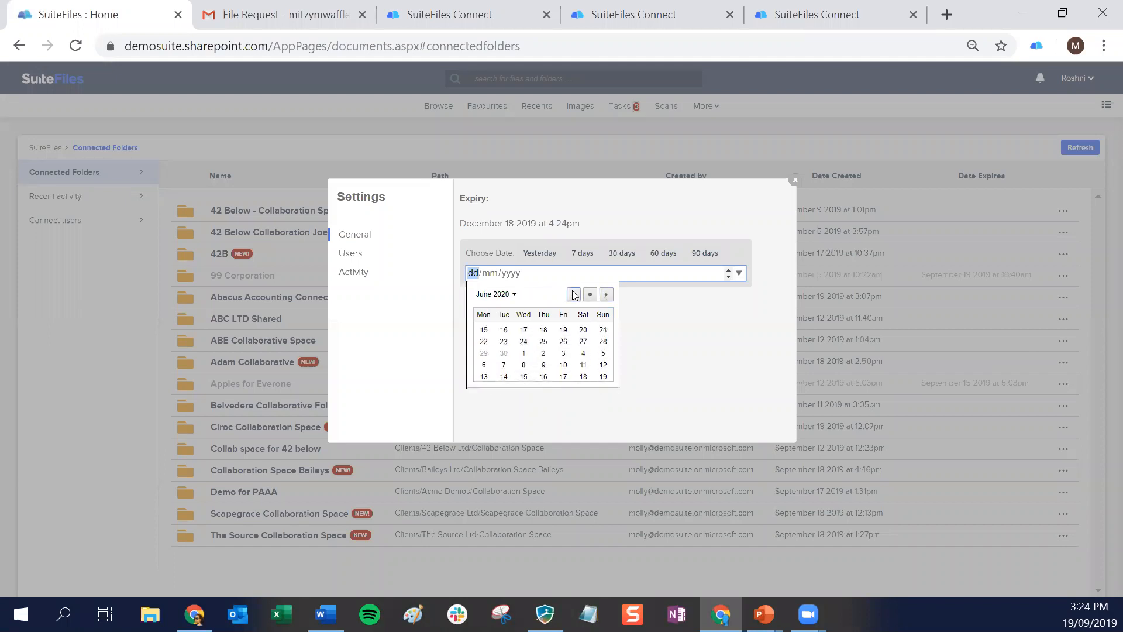
left_click(500, 375)
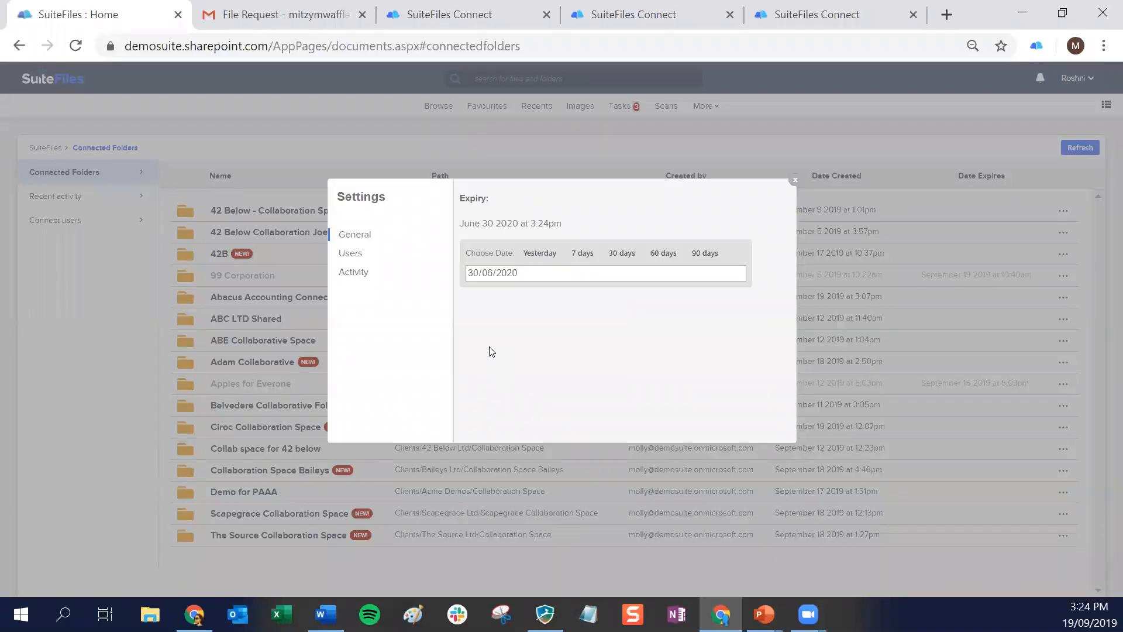
Review the Abacus Accounting Connected Folder's users and recent activity in its settings, and close the settings
left_click(362, 256)
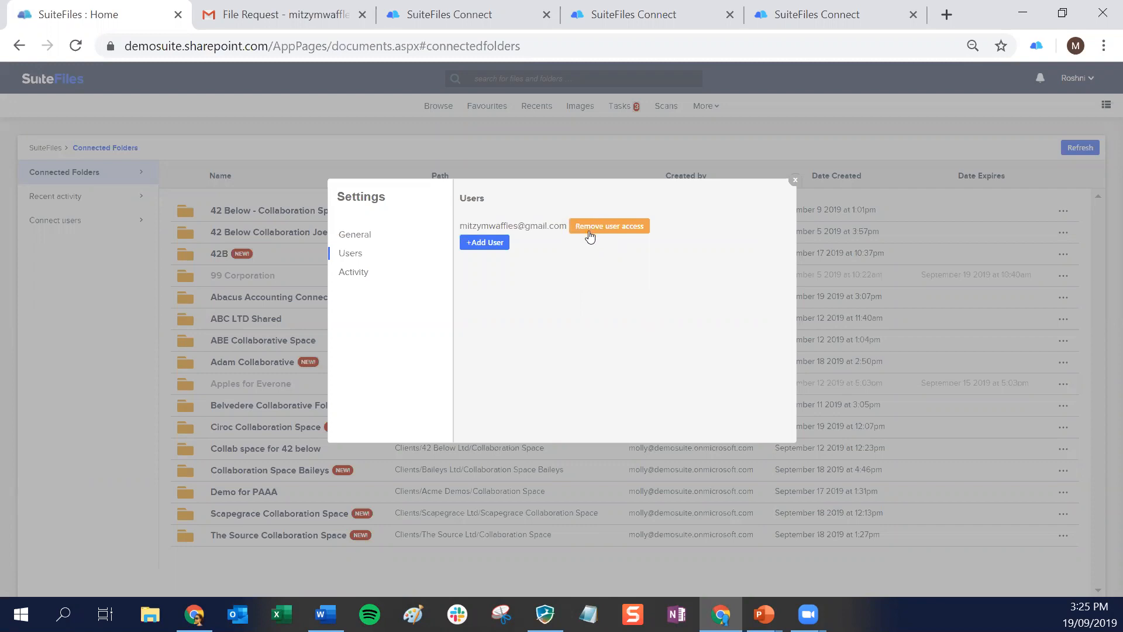
left_click(358, 279)
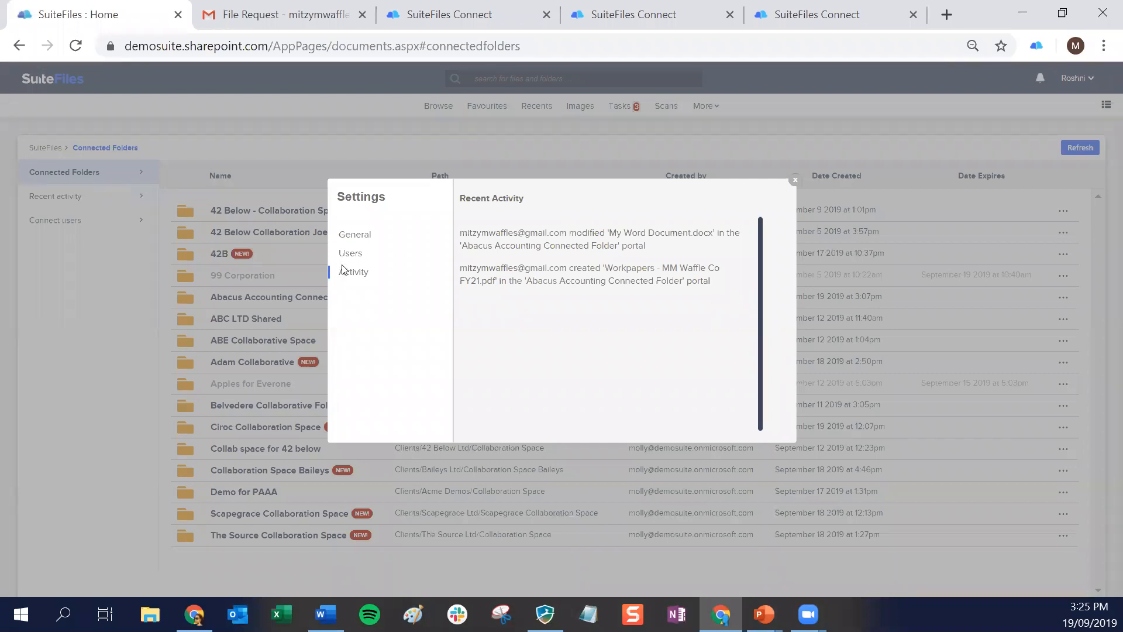
left_click_drag(606, 268, 592, 320)
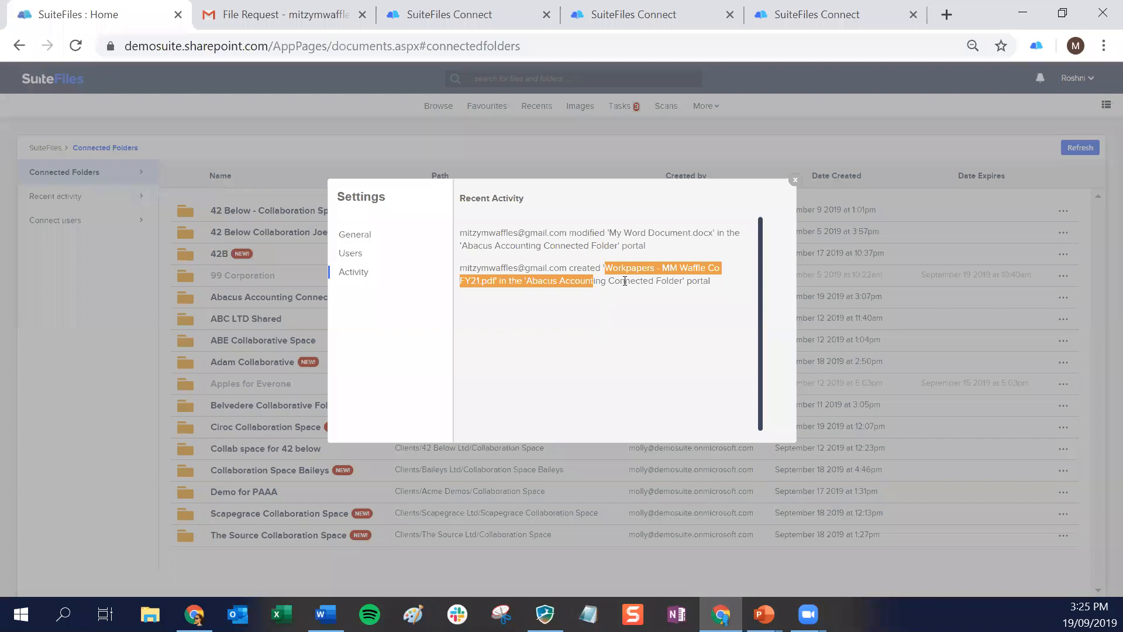
left_click(648, 251)
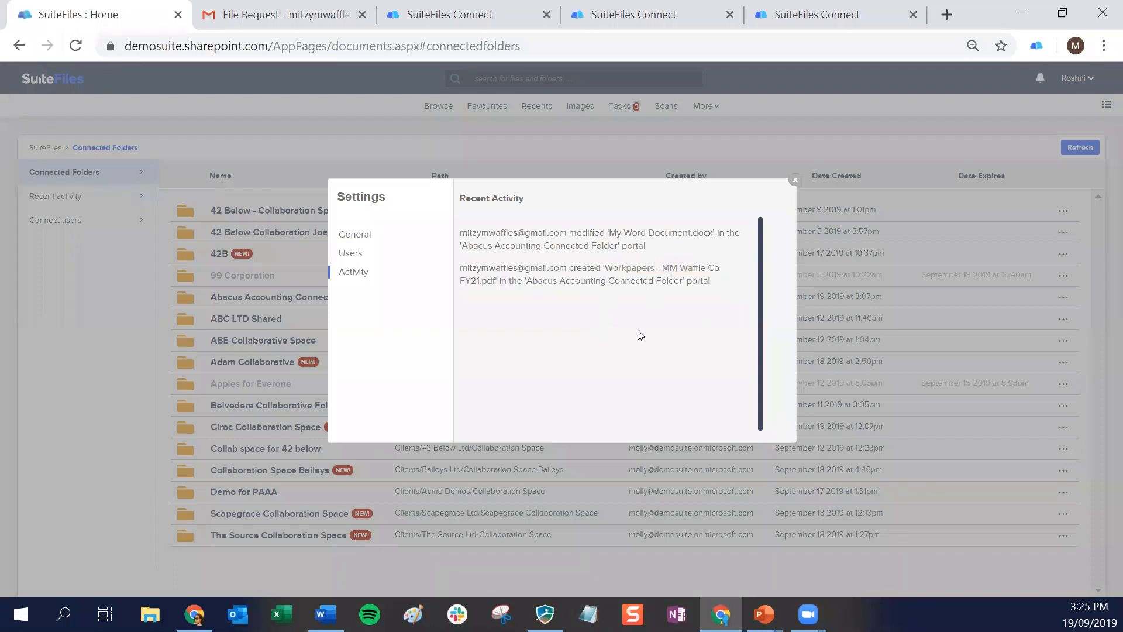
left_click(795, 182)
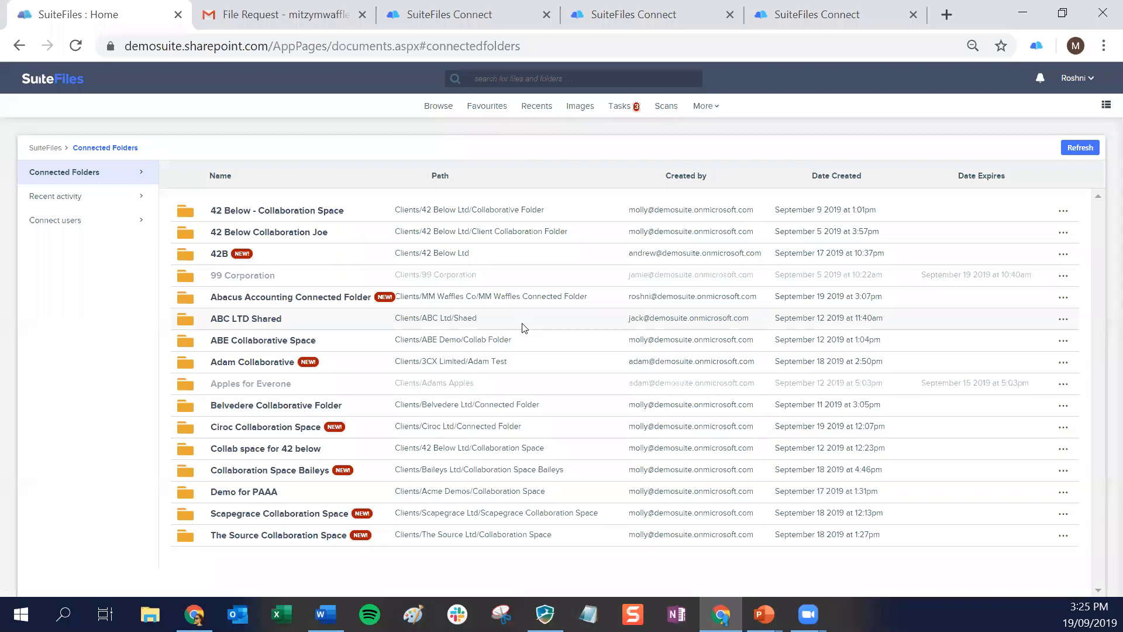
Open the recent activity list covering all connected folders and file requests
left_click(97, 197)
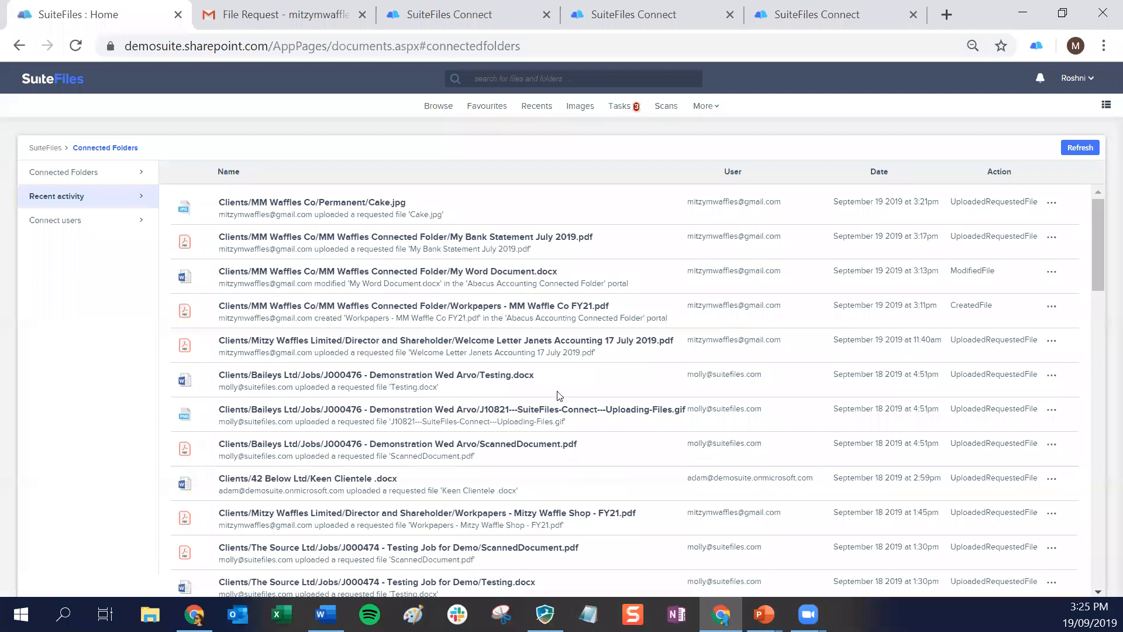
Open the Connect users list and view the connected folder membership of the Mitzy's Waffle Shop user
left_click(63, 220)
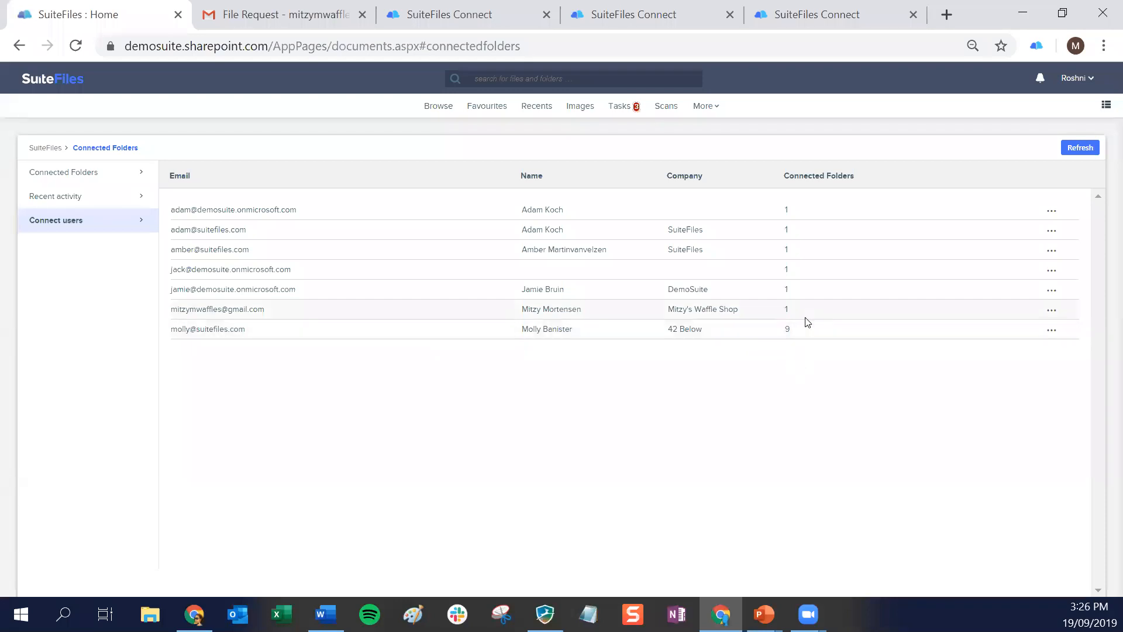
left_click(1047, 314)
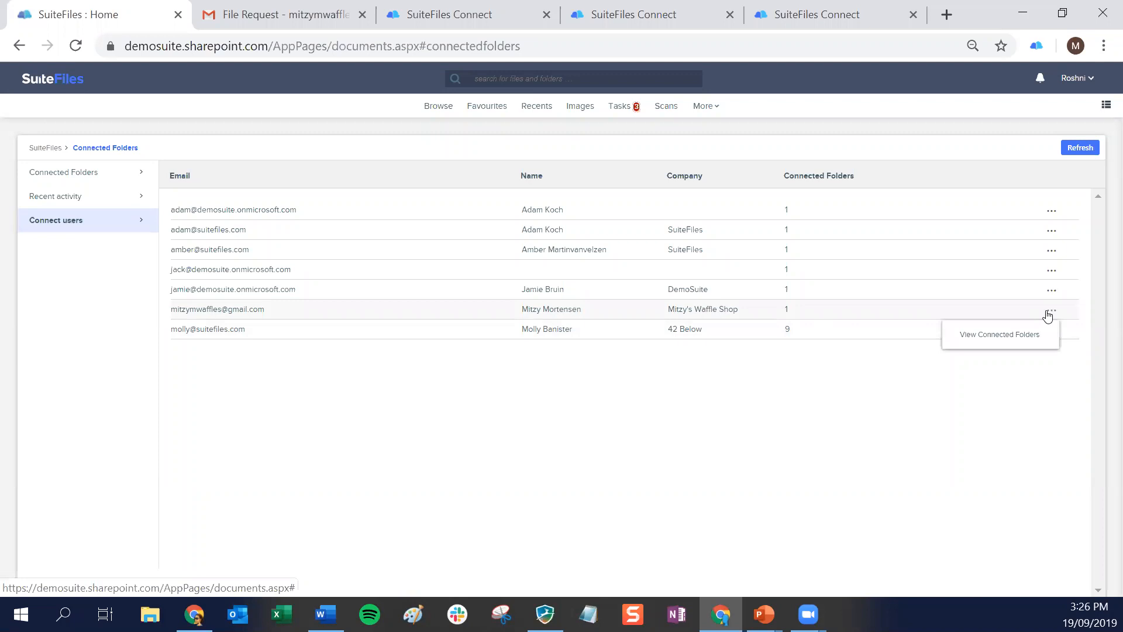
left_click(999, 337)
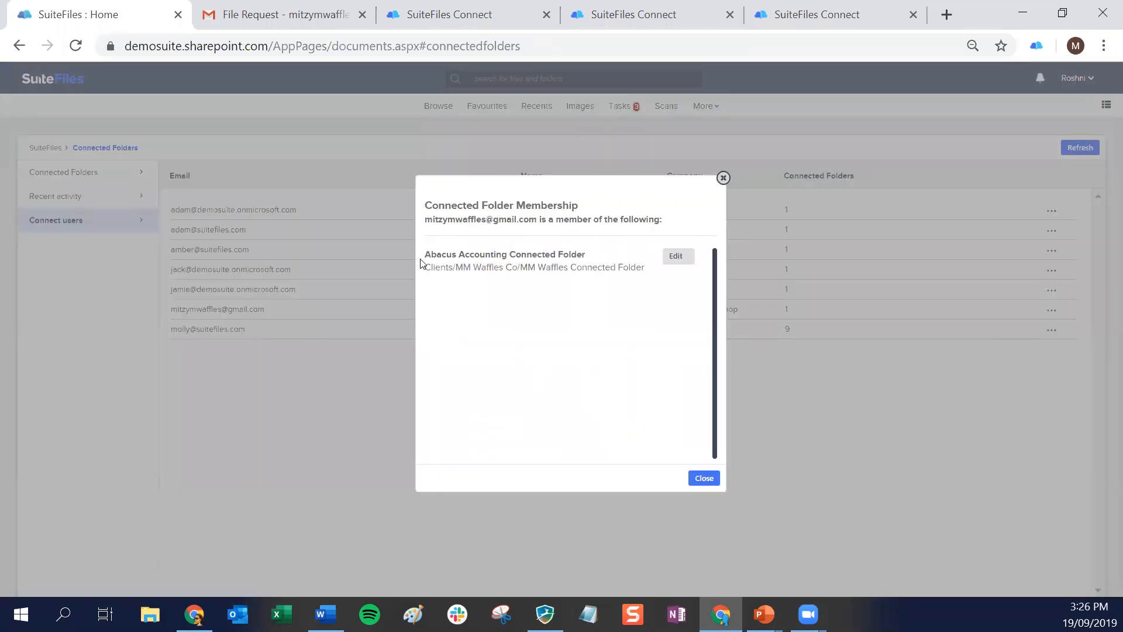
left_click(724, 178)
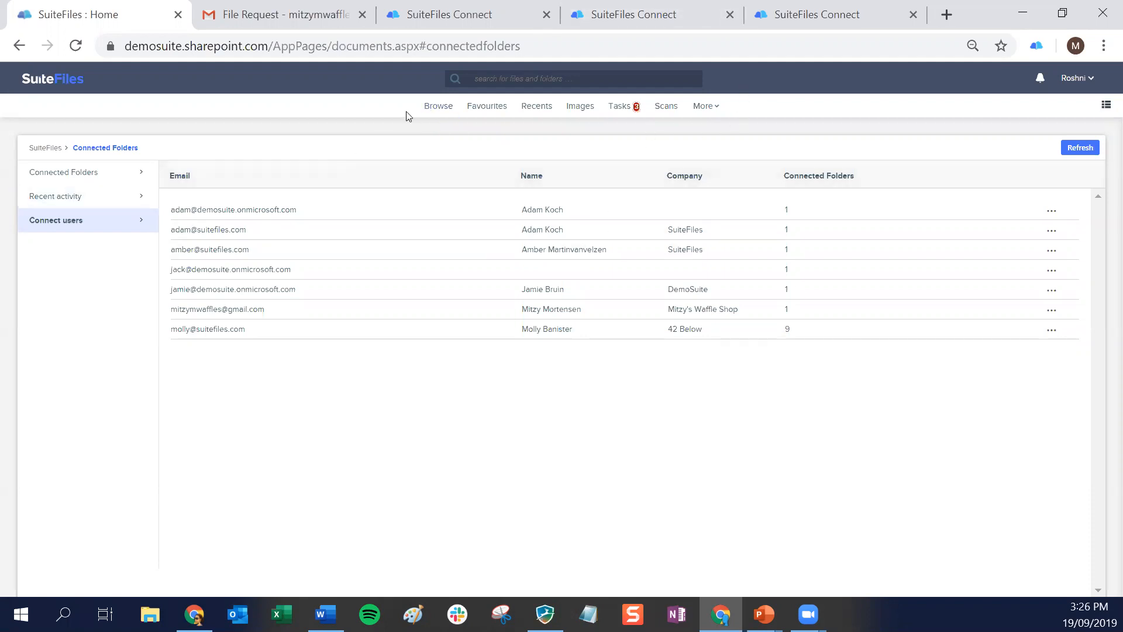
Browse to the Engagement folder of the client MM Mortensen and Co, filtering the Clients folders by "mm"
left_click(434, 115)
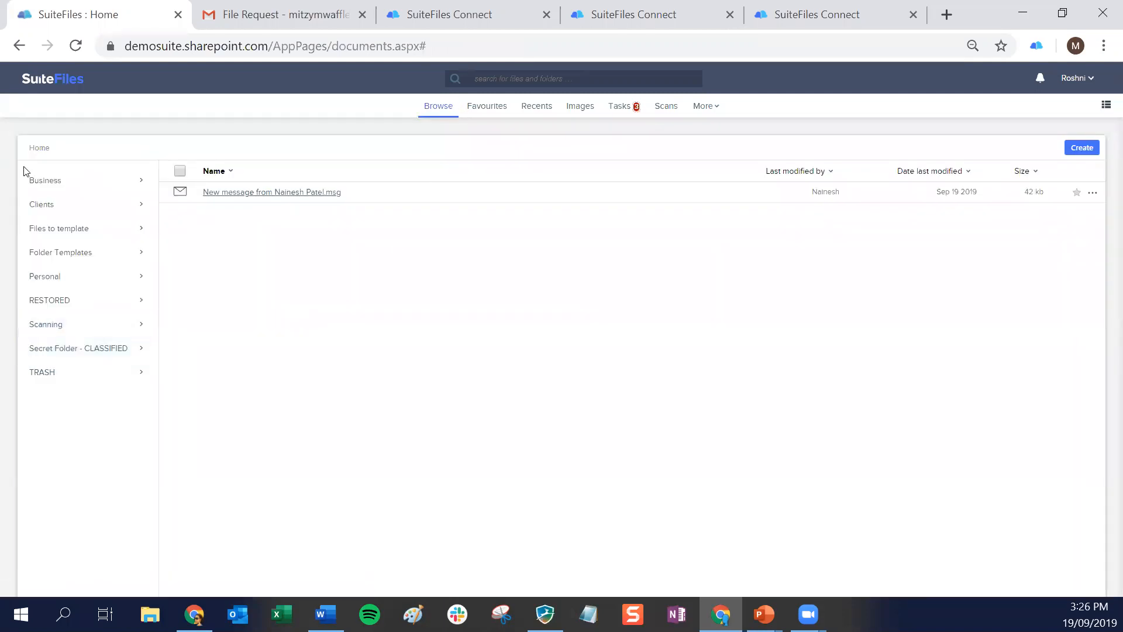
left_click(53, 203)
type("mm")
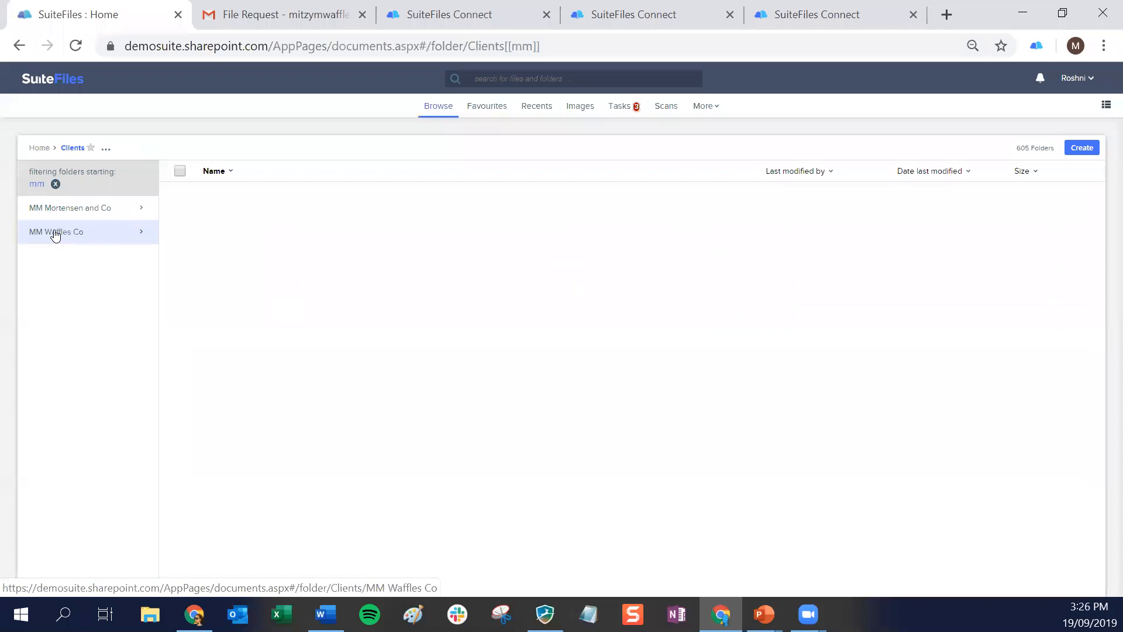
left_click(56, 206)
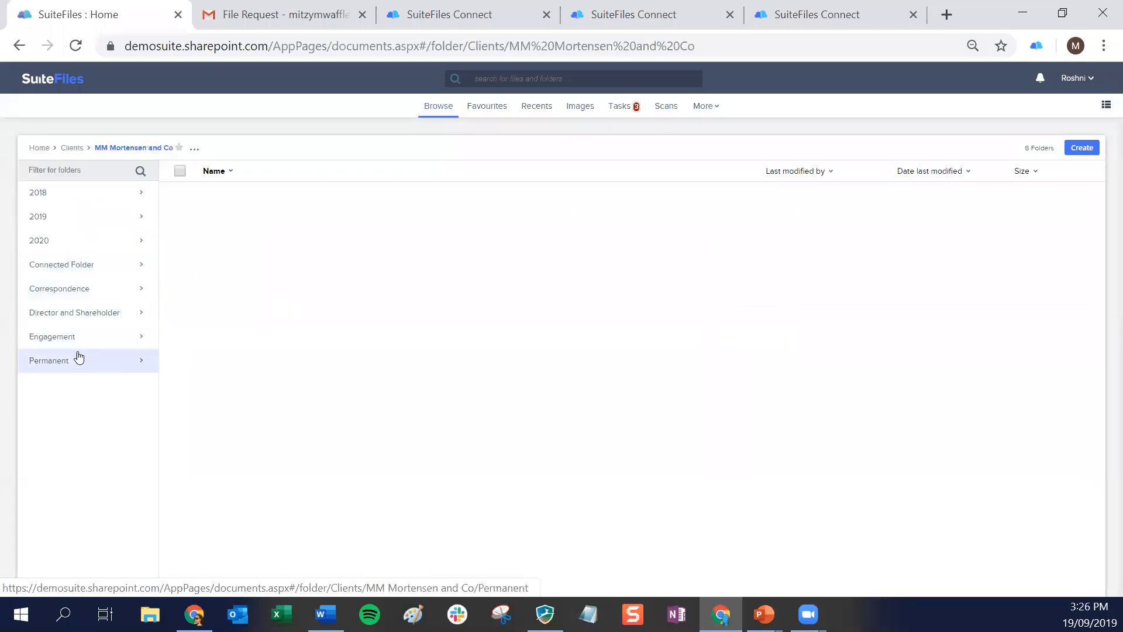
left_click(61, 333)
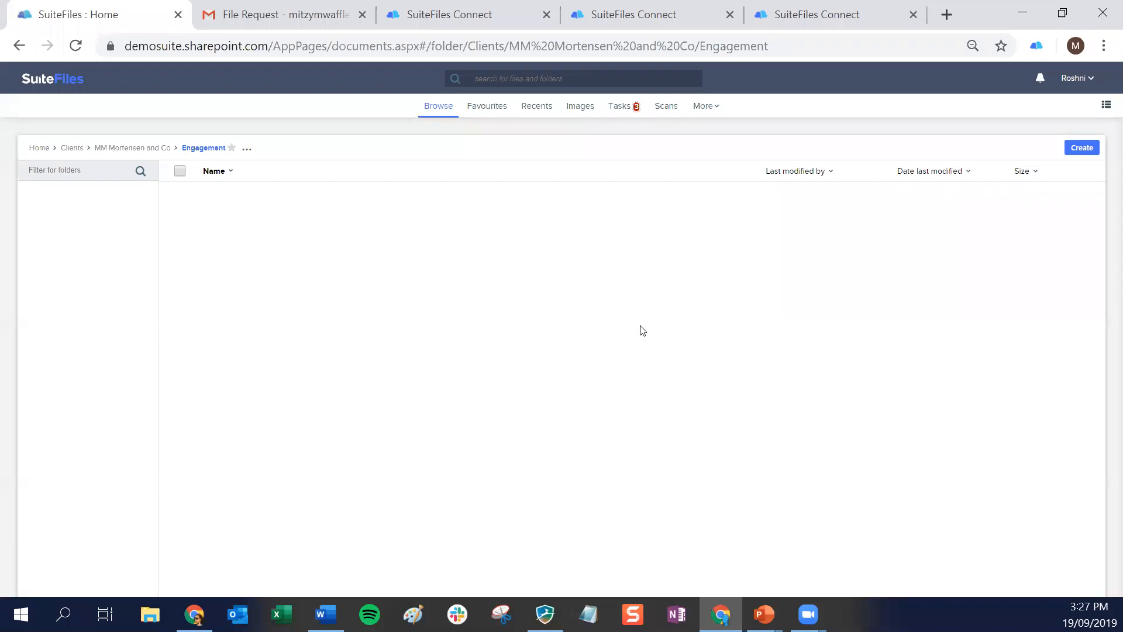
Start a file from the Abacus Accounting XPM Demo Letter template in Letters, with 99 Corporation (WFM) as the client
left_click(1081, 148)
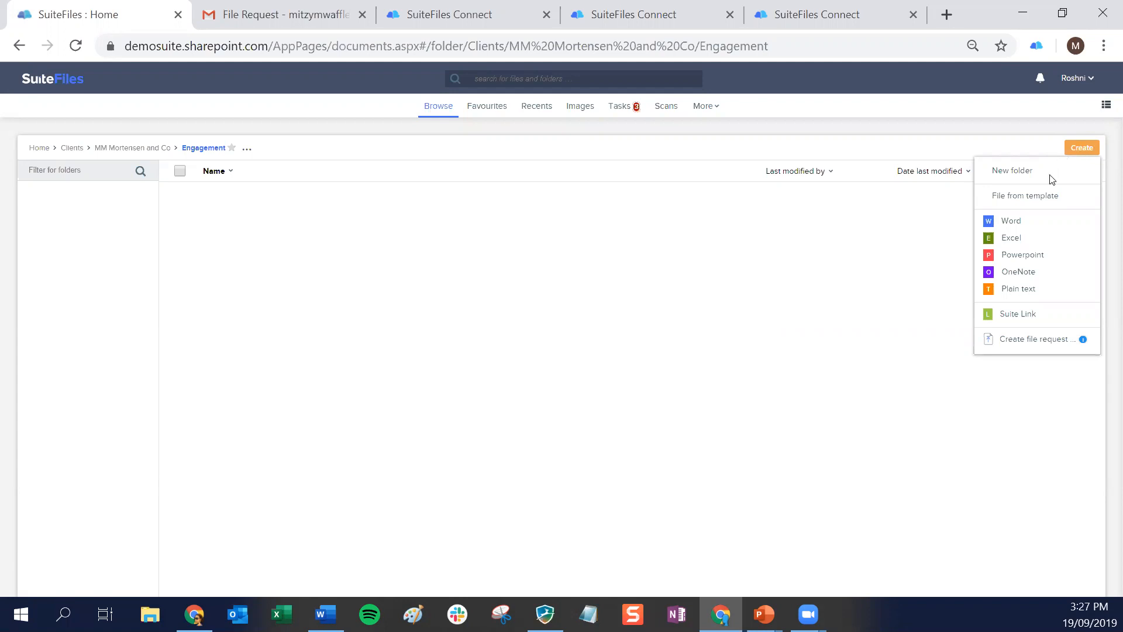
left_click(1031, 202)
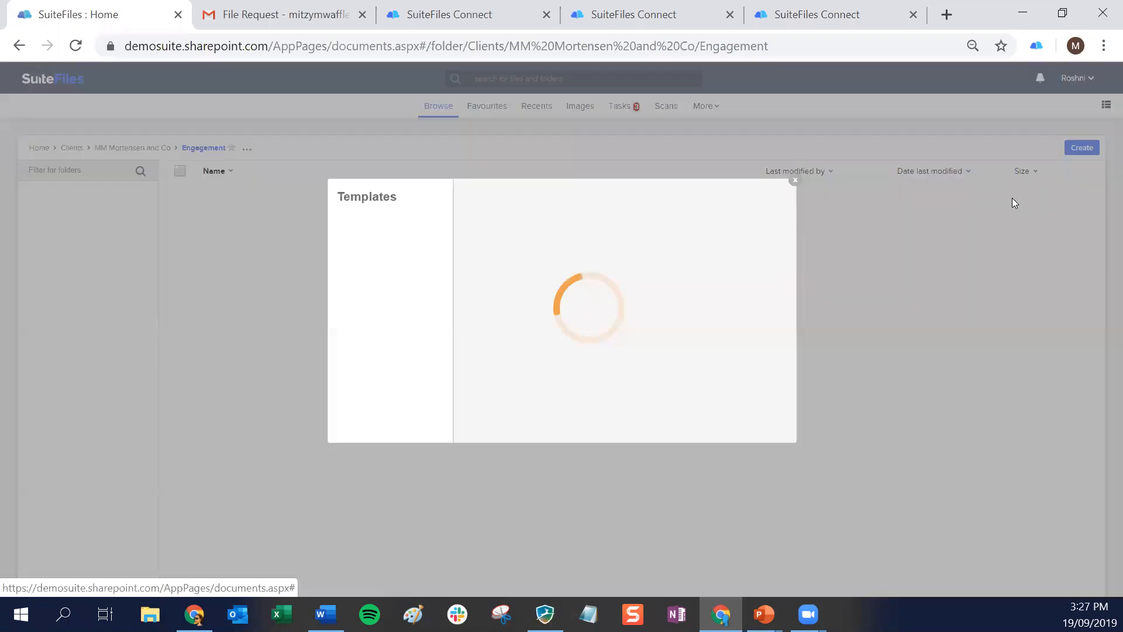
scroll(625, 259, "down", 3)
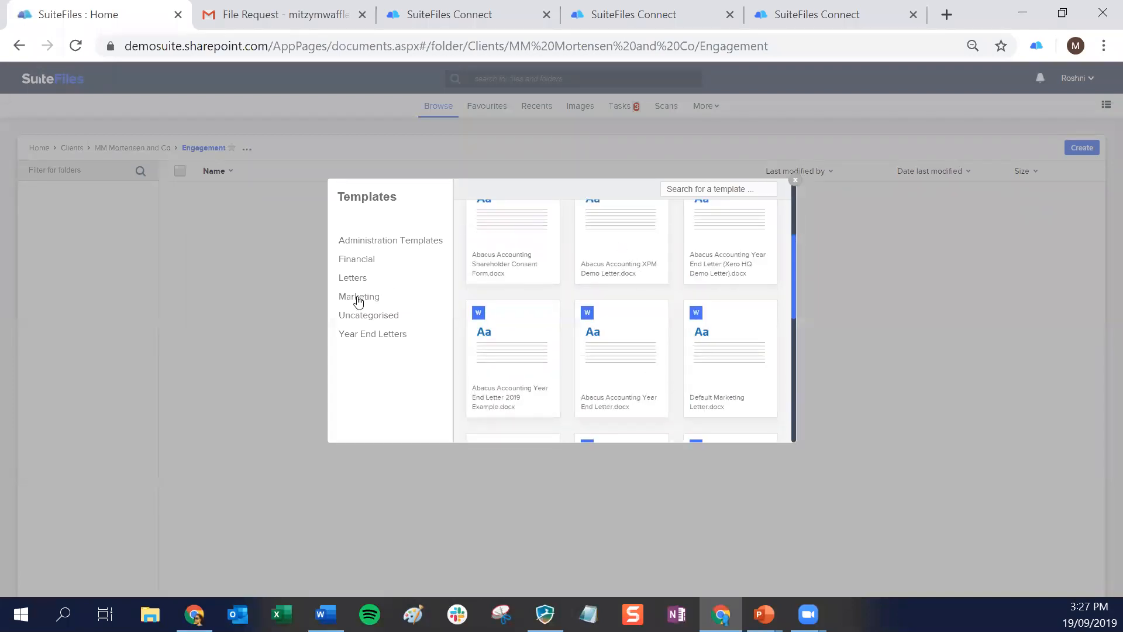
left_click(344, 278)
left_click(630, 257)
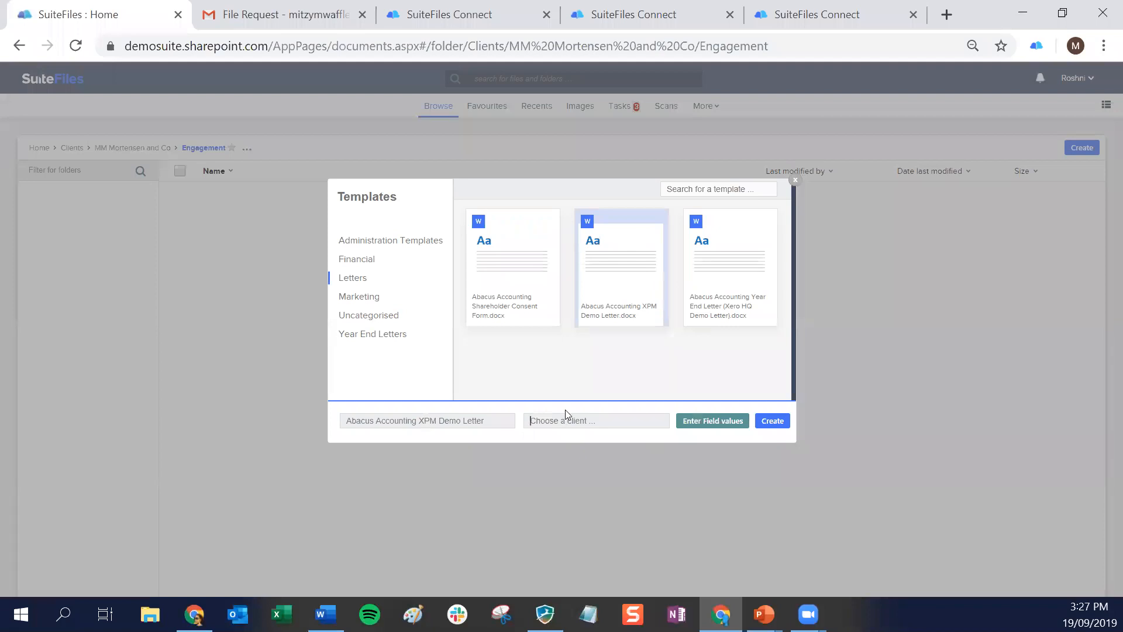
type("99")
left_click(564, 433)
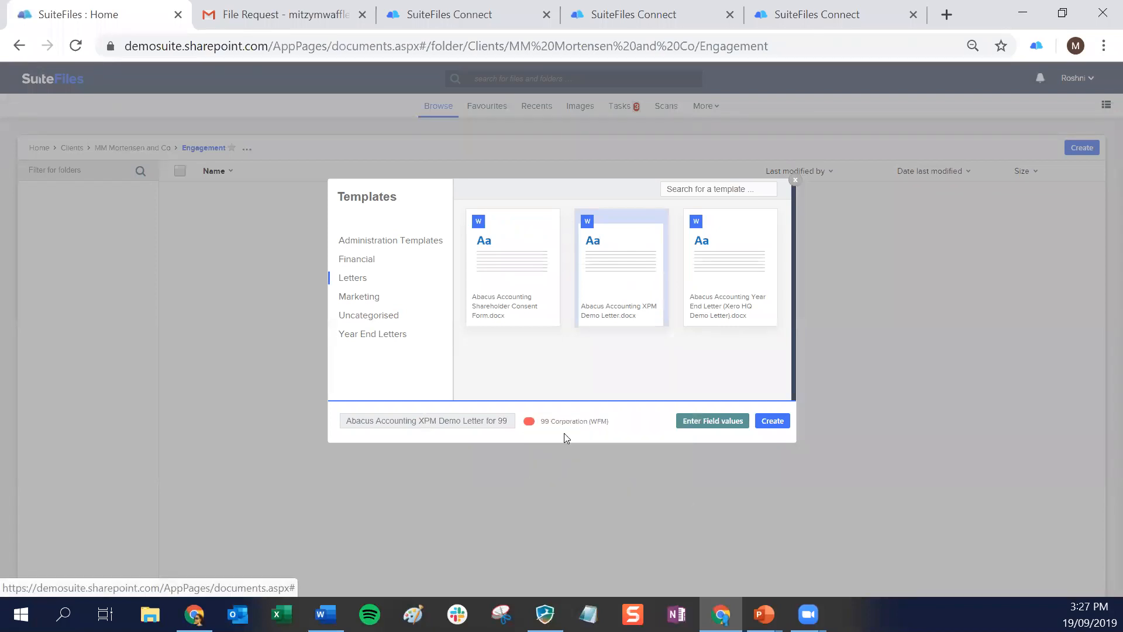
Enter the account manager's full name and the primary contact's first name as salutation in the field values, and create the letter
left_click(723, 421)
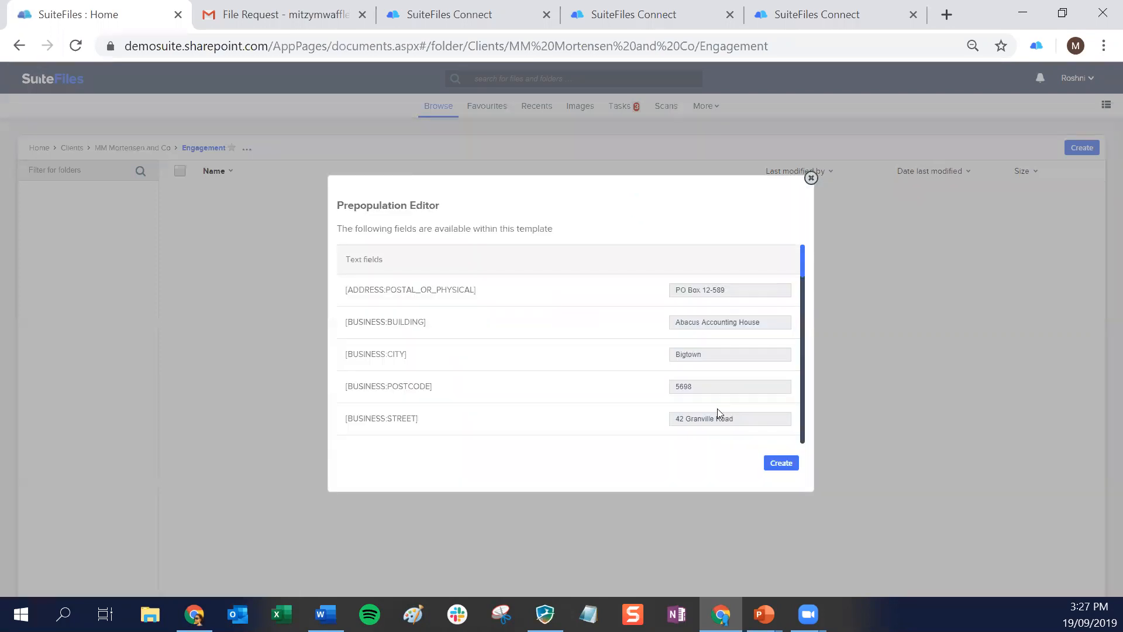
scroll(711, 358, "down", 5)
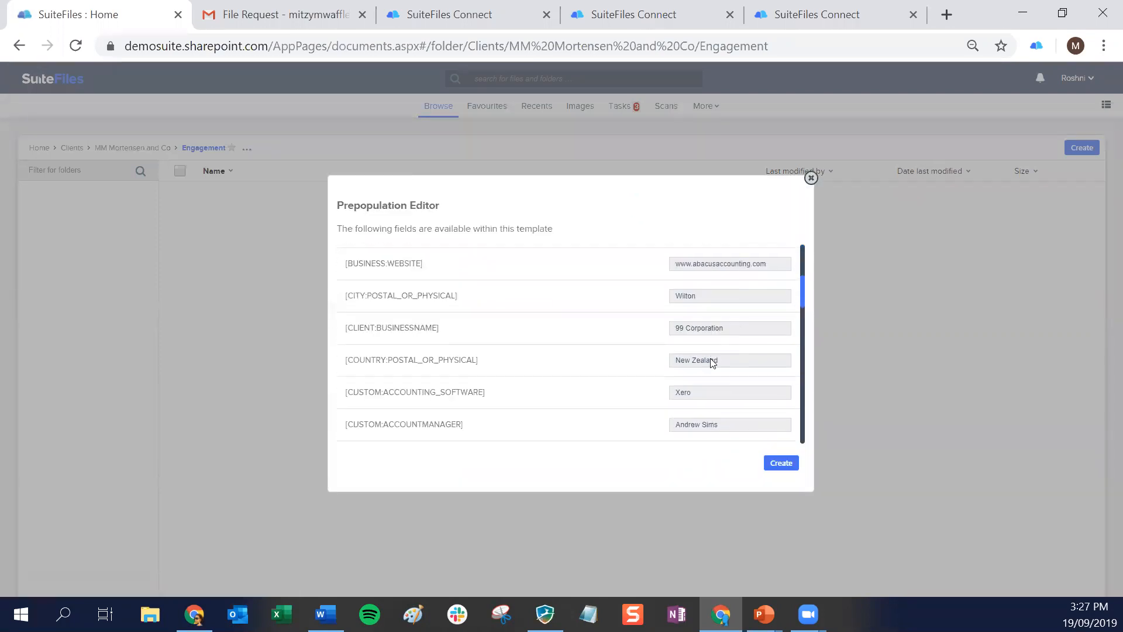
left_click_drag(723, 349, 657, 351)
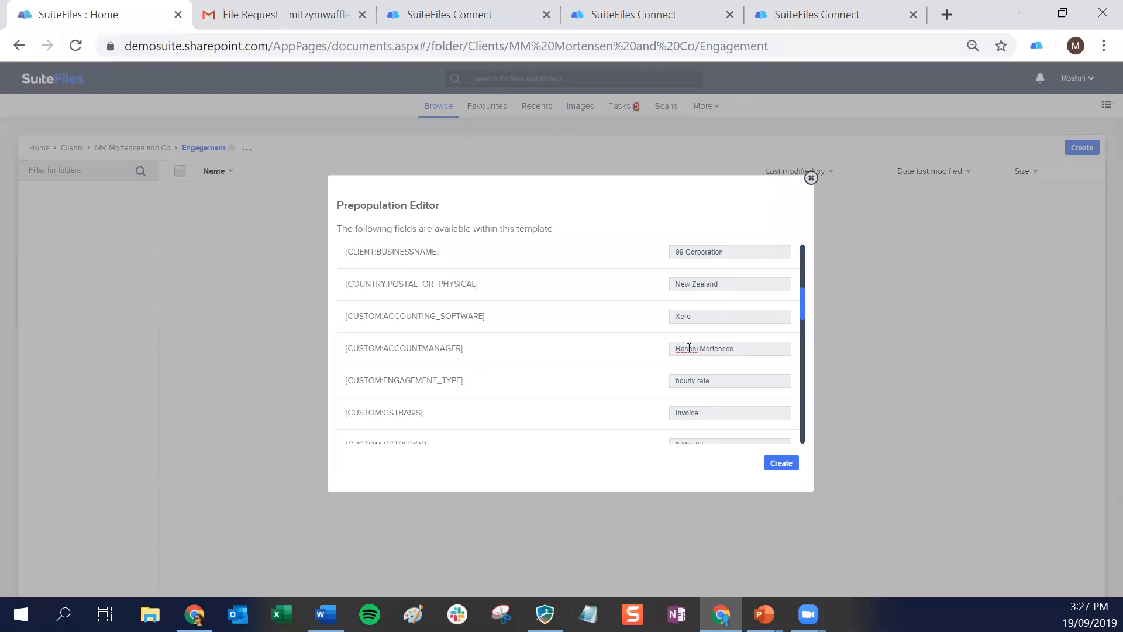
scroll(770, 312, "down", 5)
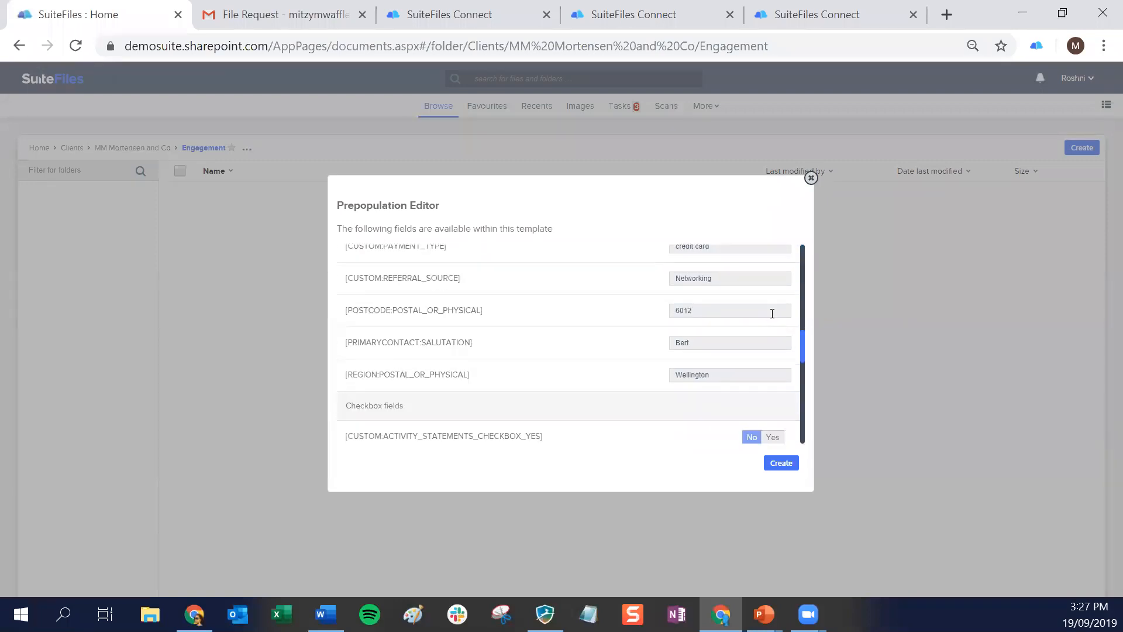
double_click(695, 344)
type("Mitzy")
left_click(788, 465)
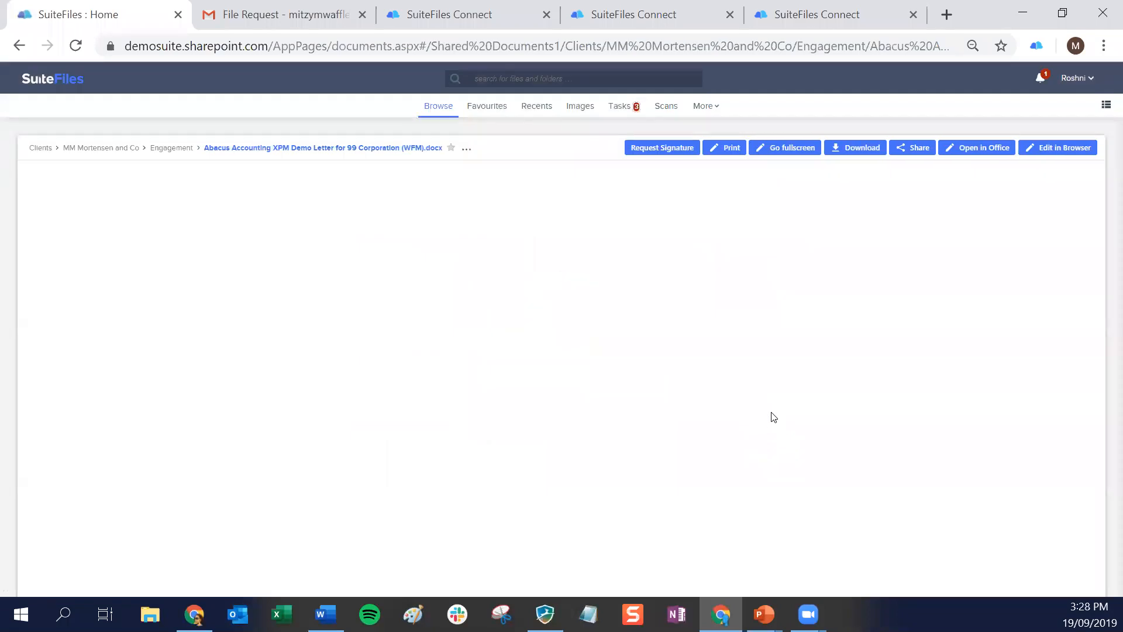
Check the generated letter from its address details to the Confirmation section, and request a signature for it
scroll(606, 372, "down", 3)
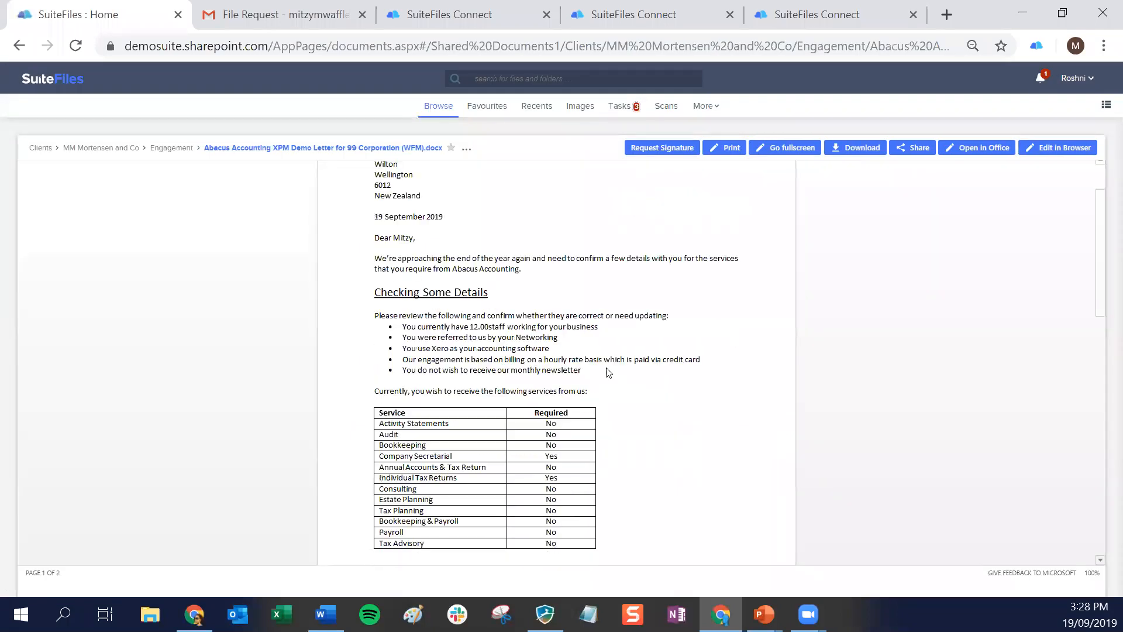
scroll(605, 373, "down", 9)
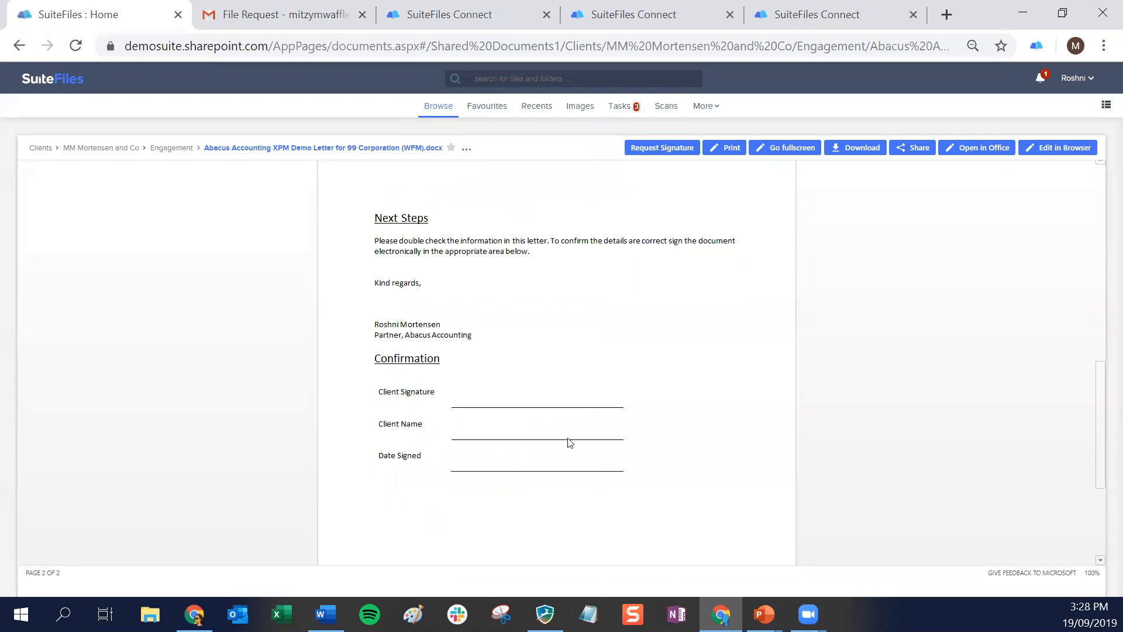
scroll(570, 443, "up", 12)
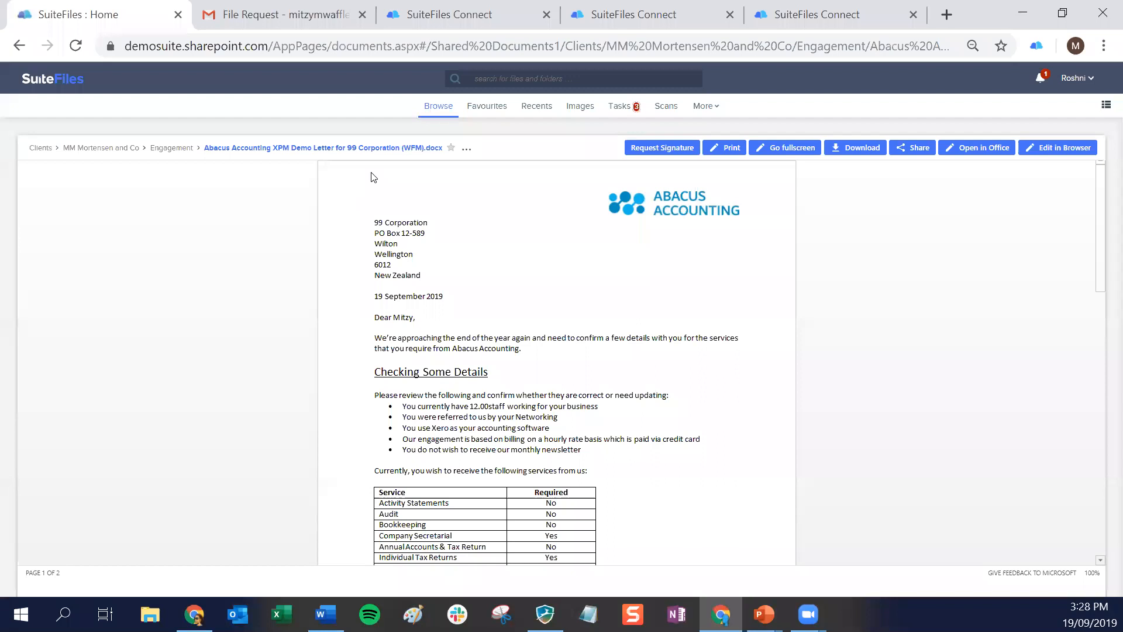
scroll(539, 328, "down", 15)
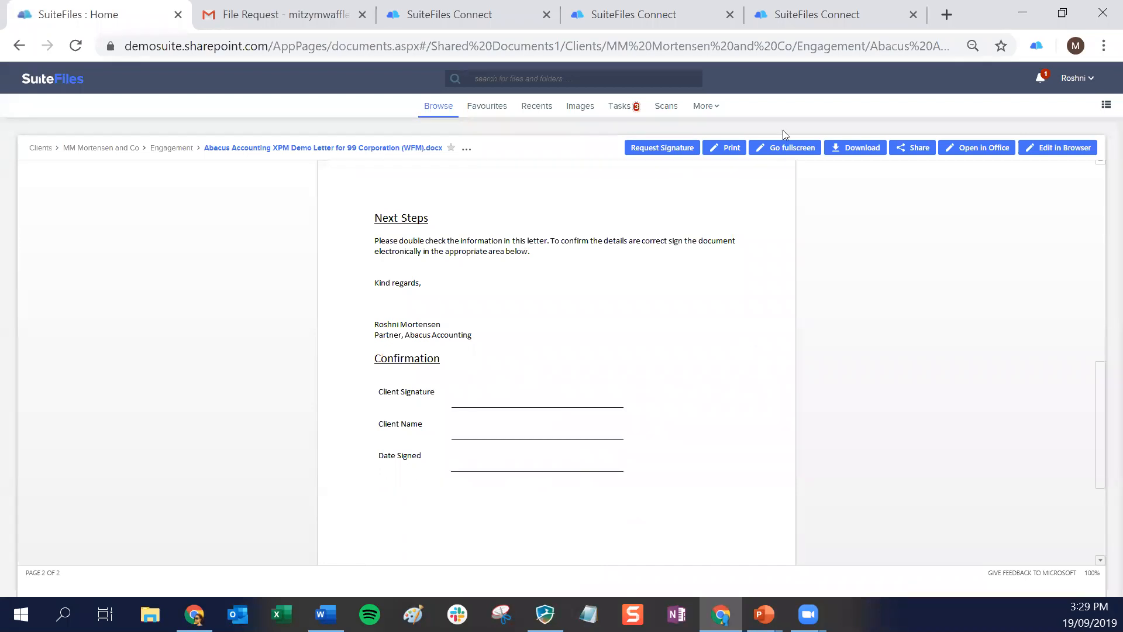
left_click(662, 151)
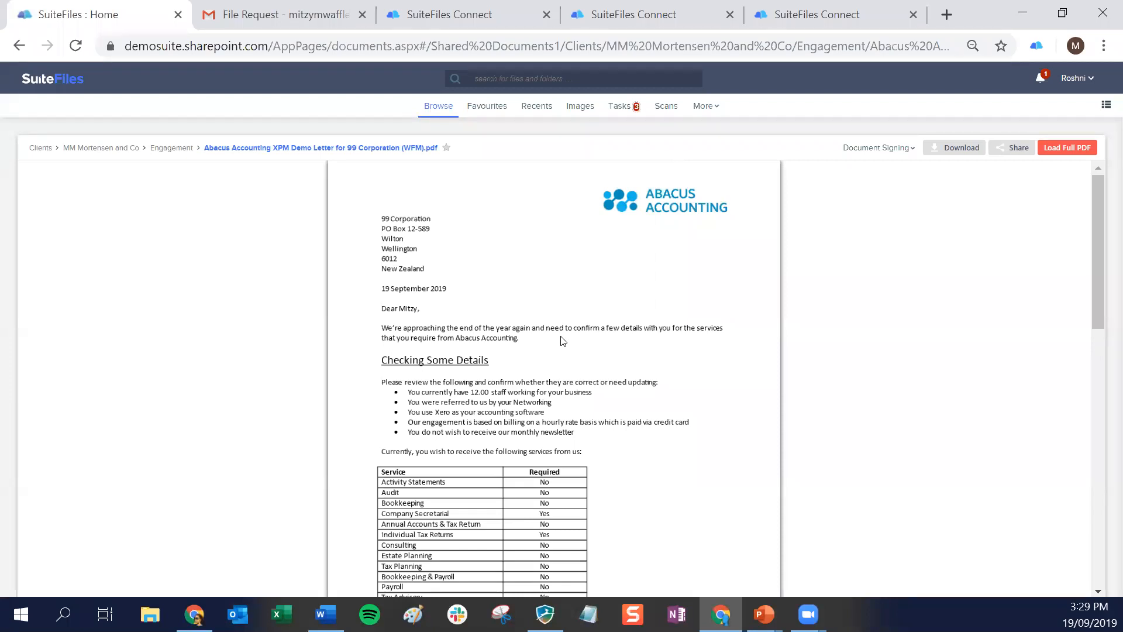
left_click(883, 150)
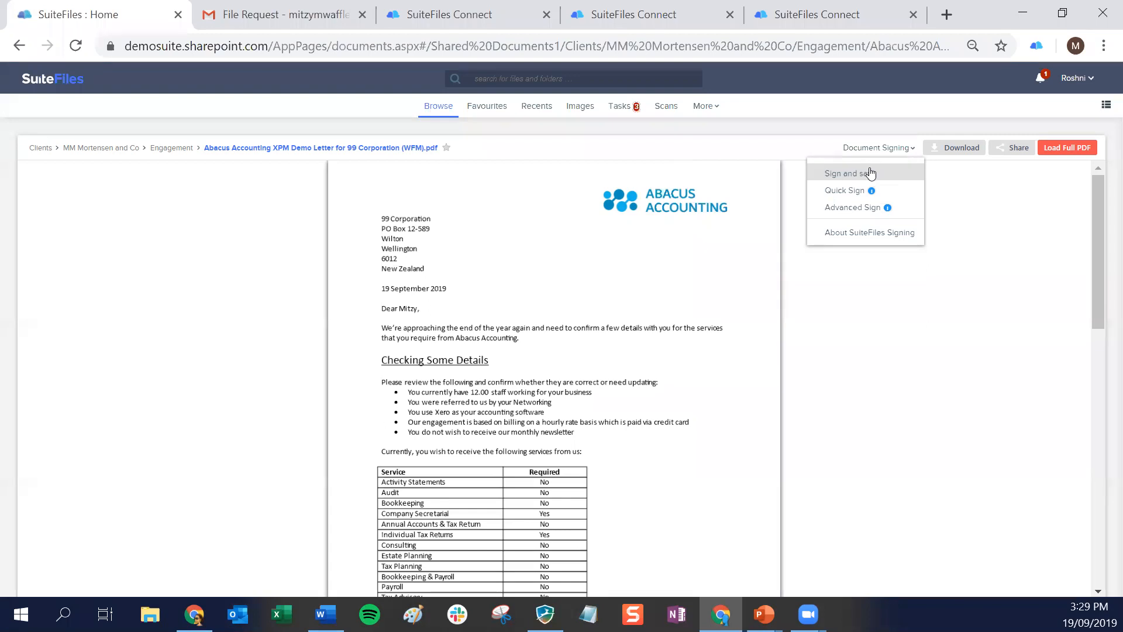
left_click(854, 196)
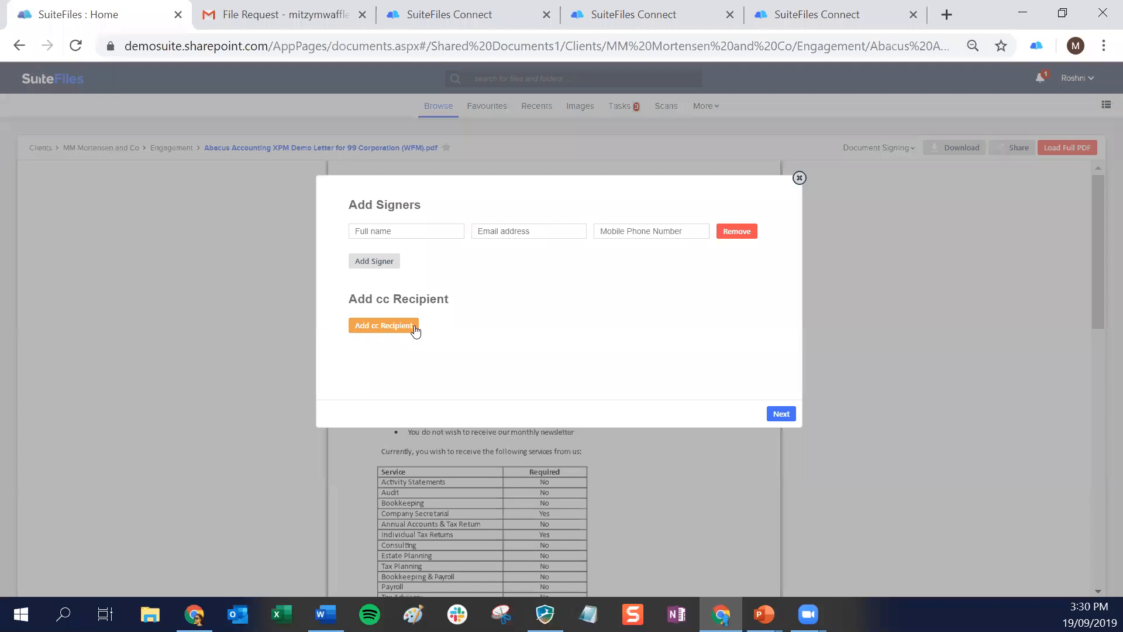
left_click(799, 179)
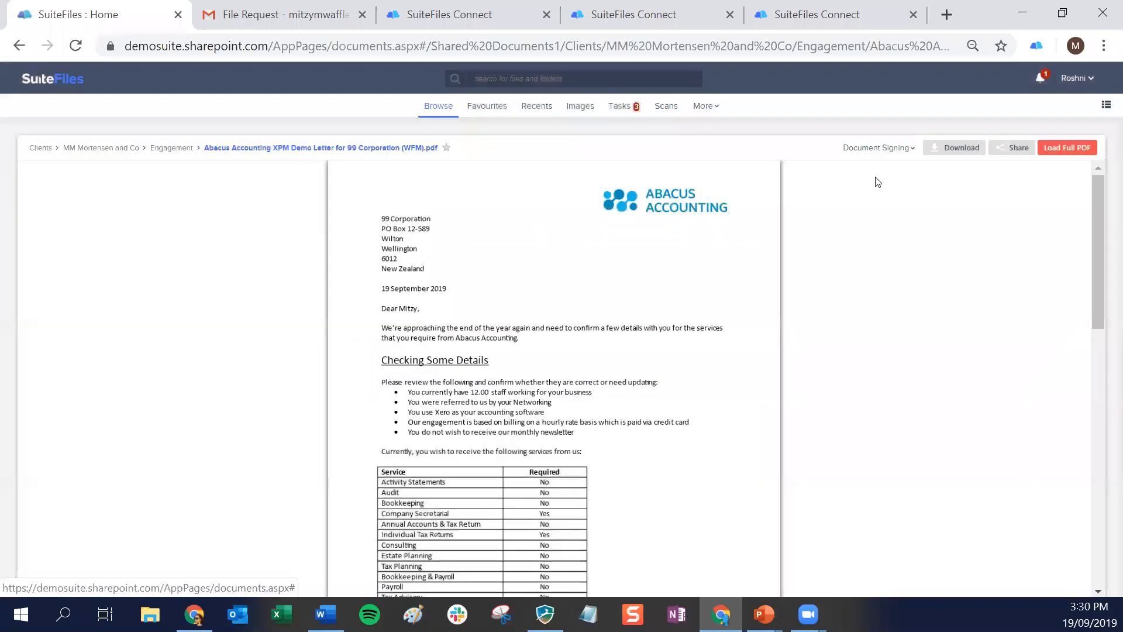
Start a Quick Sign request for the letter PDF with the client's WorkflowMax contact as the recipient
left_click(877, 147)
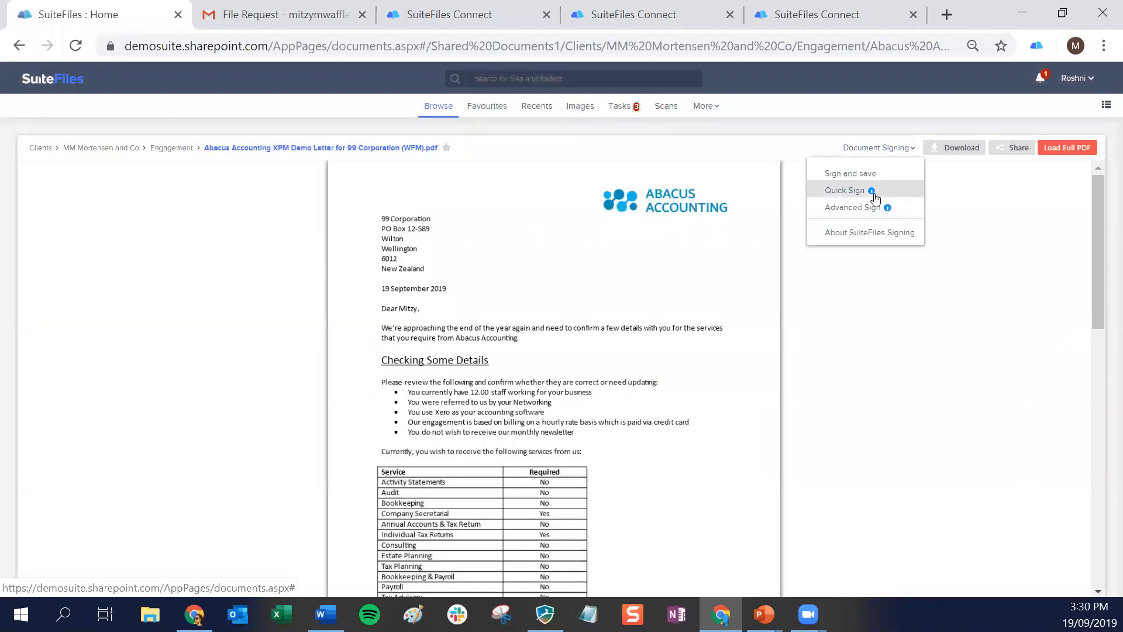
left_click(842, 193)
left_click(517, 237)
type("mitzy")
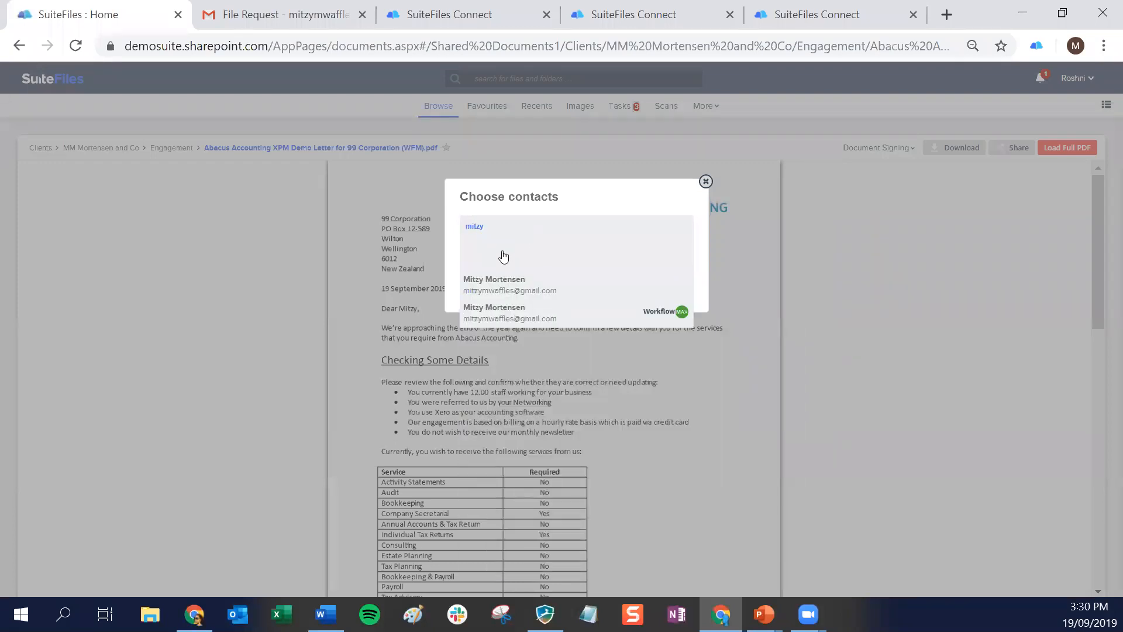
left_click(501, 311)
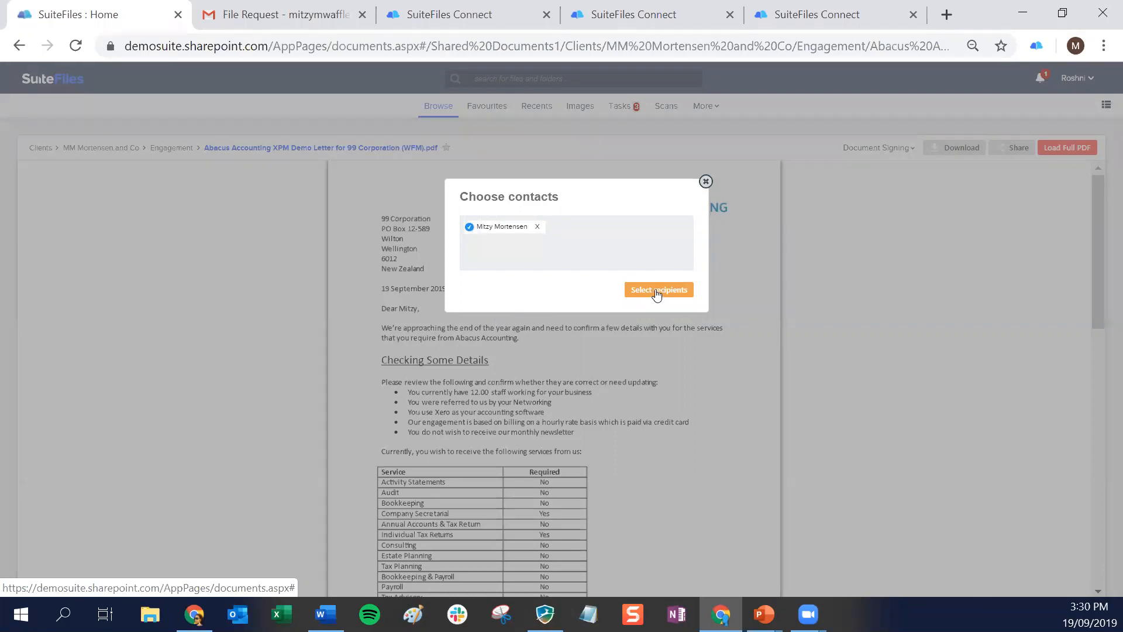
left_click(657, 293)
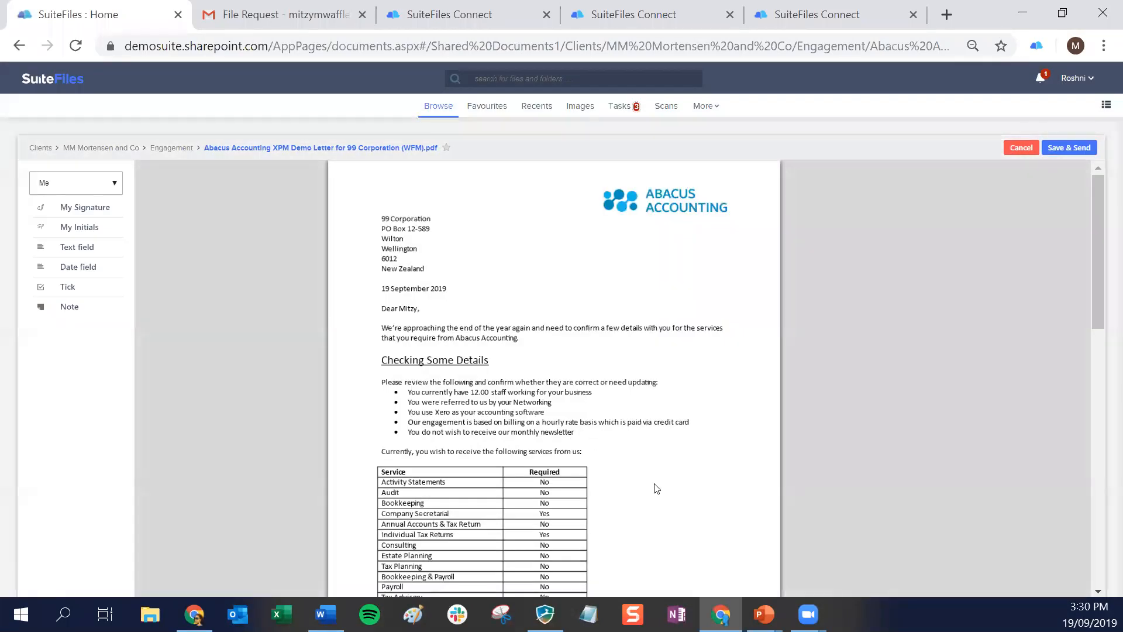
Place your own signature under "Kind regards" on the letter's second page
scroll(656, 488, "down", 10)
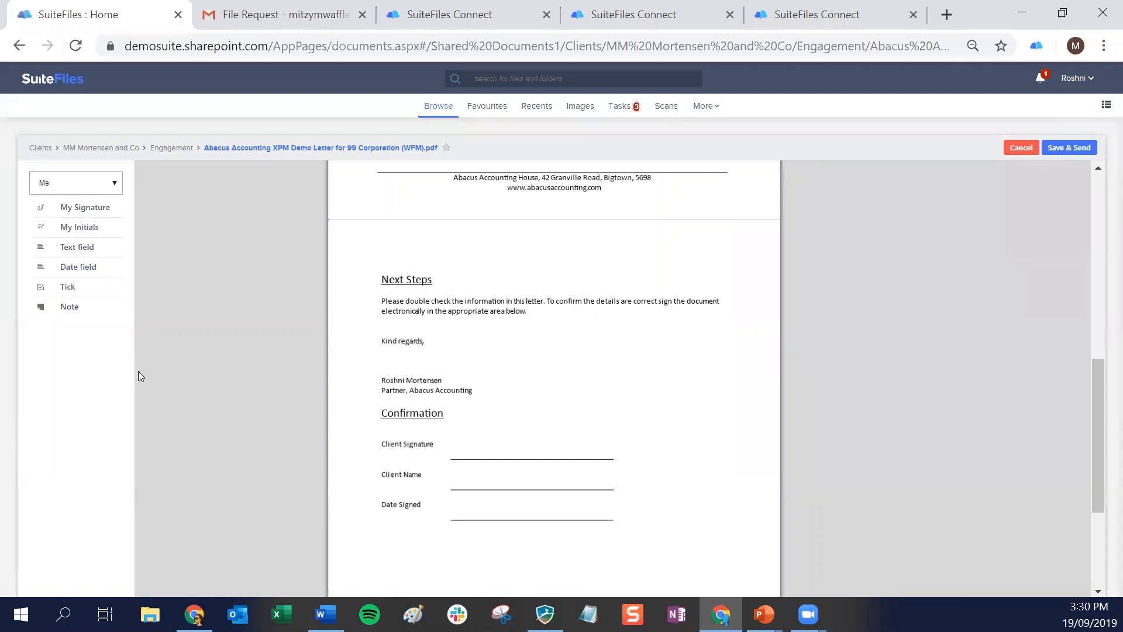
left_click(69, 209)
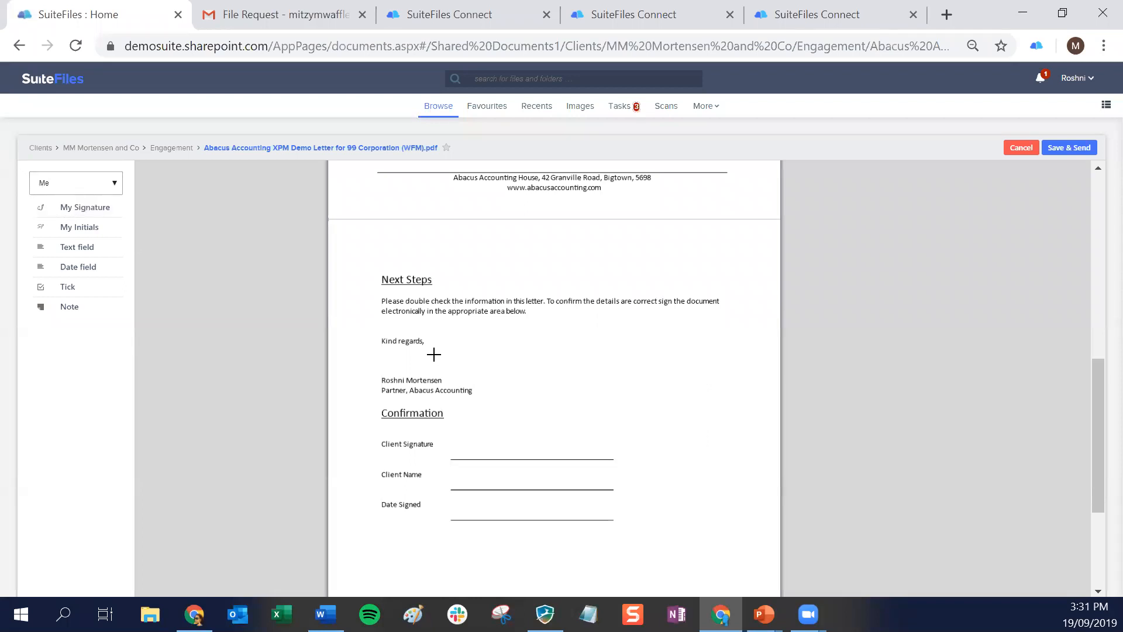
left_click(391, 349)
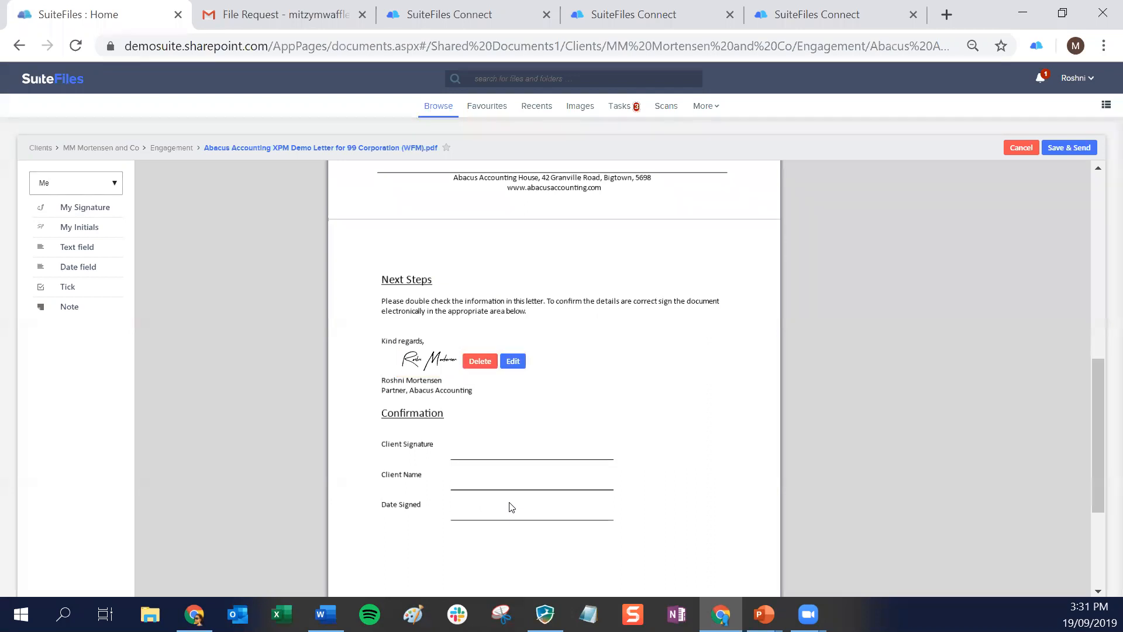
Switch the signing fields to the client recipient and place a signature field on the Client Signature line
left_click(96, 186)
left_click(79, 206)
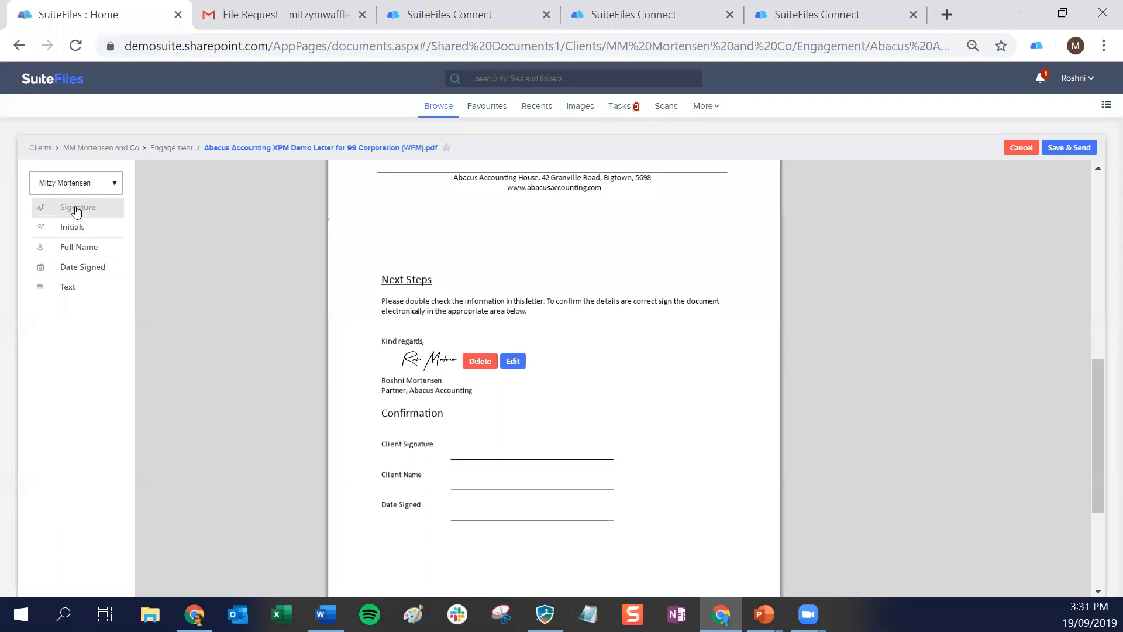
left_click(82, 183)
left_click(79, 208)
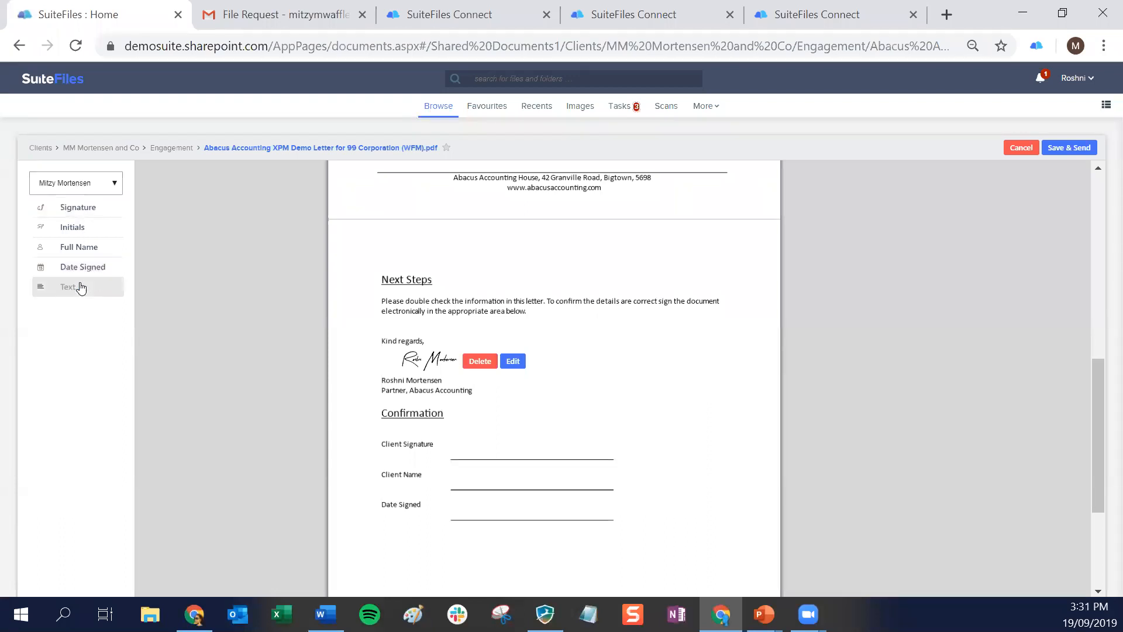
left_click_drag(78, 209, 456, 427)
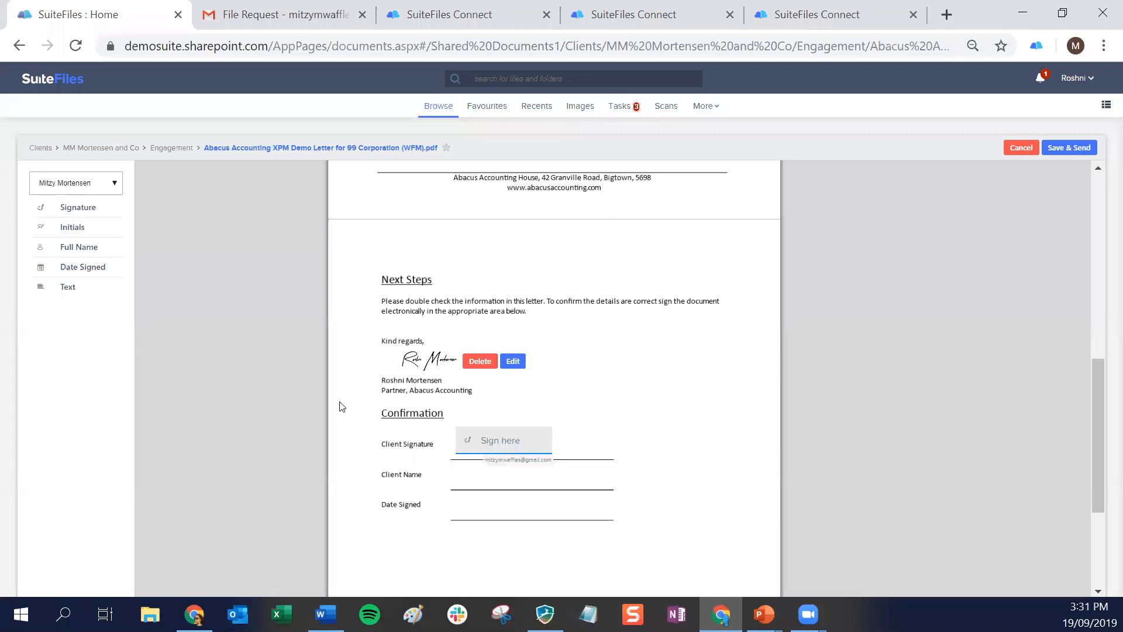
Place the client's Full Name field on the Client Name line and a date field on the Date Signed line
left_click(88, 250)
left_click(458, 463)
left_click(88, 269)
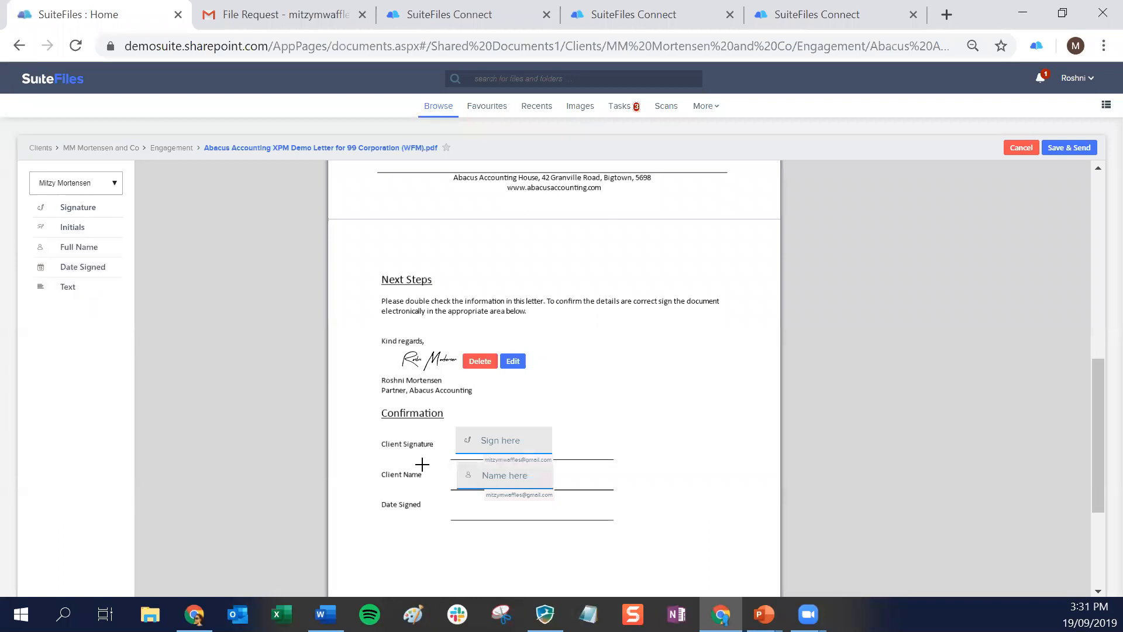
left_click(457, 492)
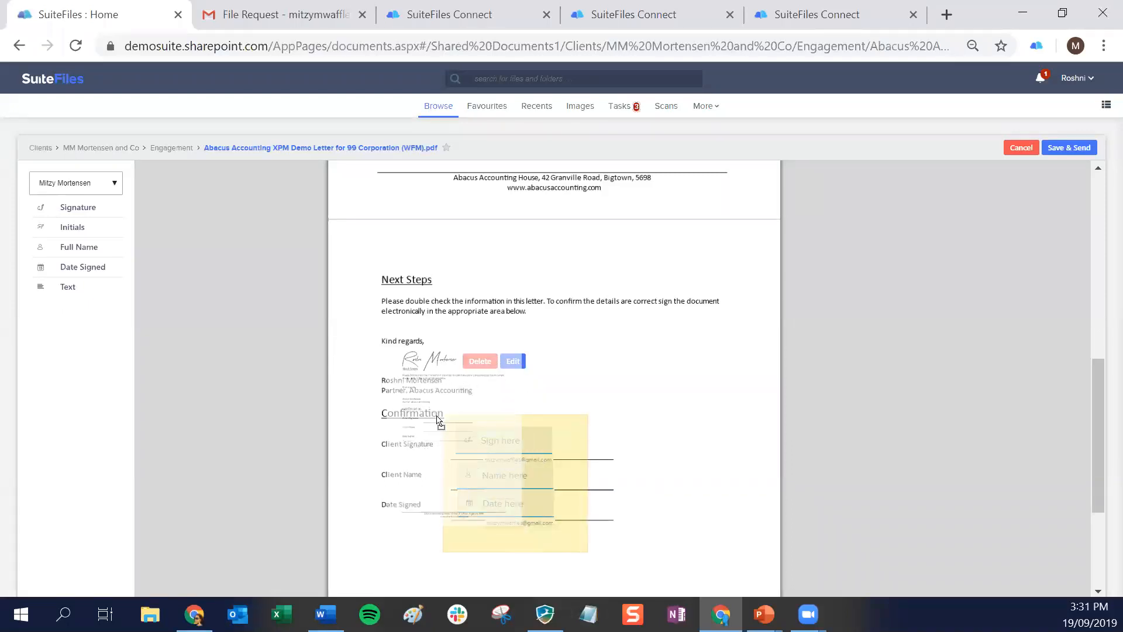
Select the client's signature, name and date fields together and align them vertically
left_click_drag(437, 416, 444, 431)
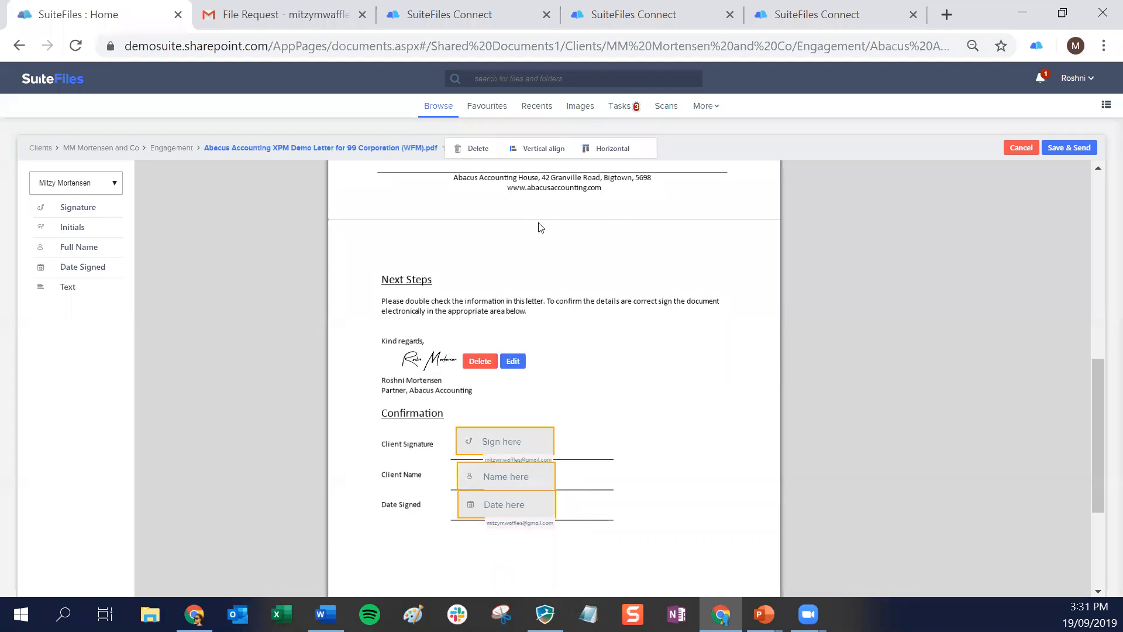
left_click(536, 148)
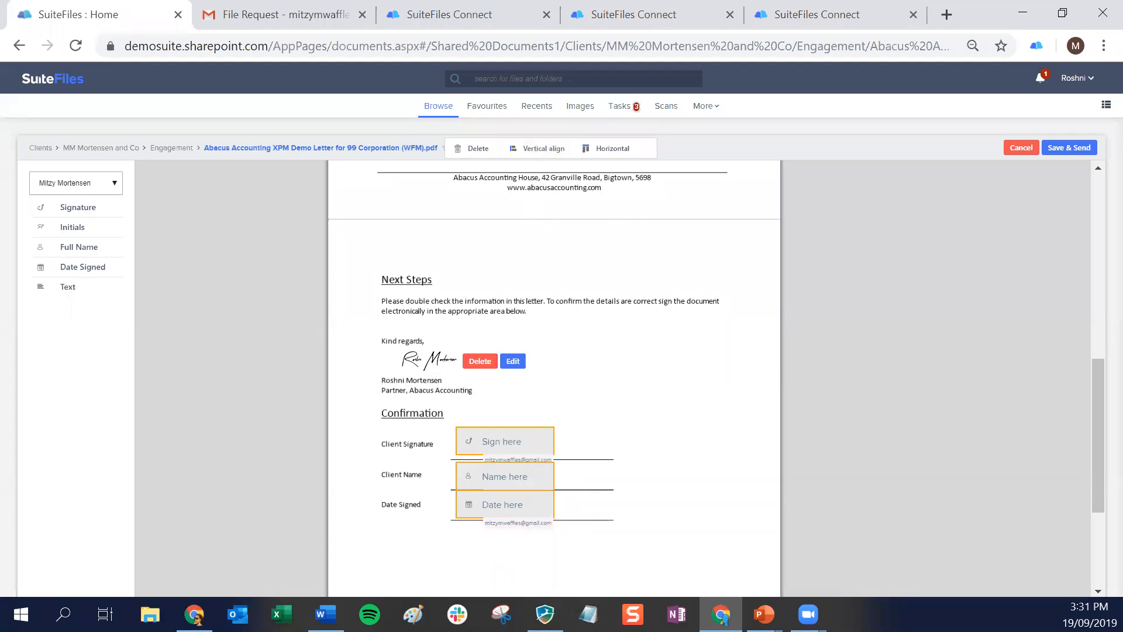
left_click(562, 556)
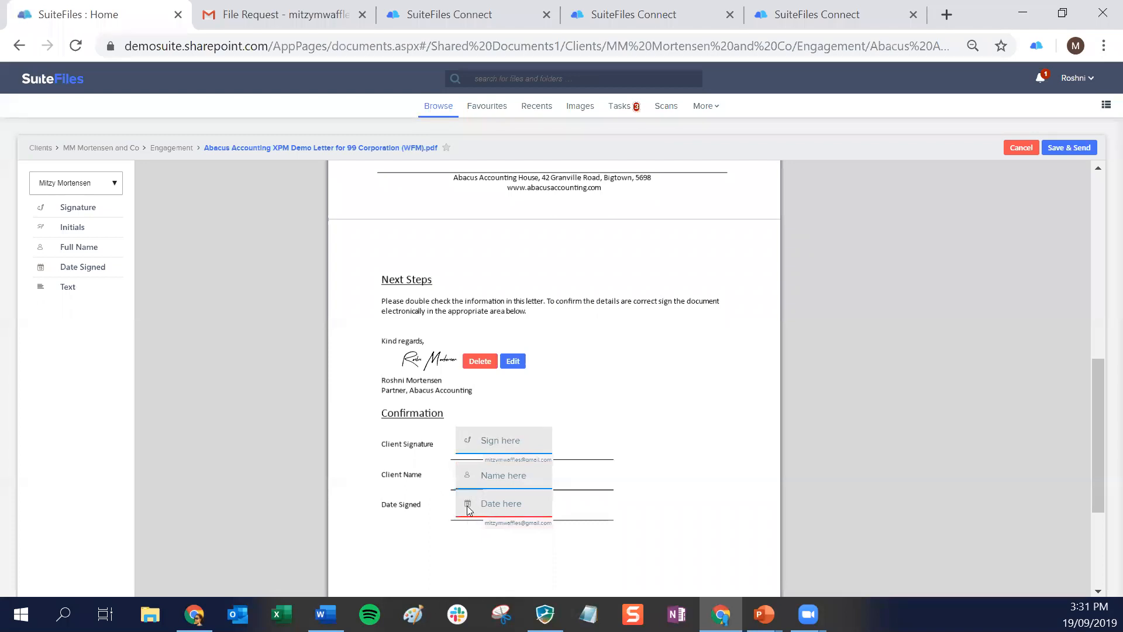
Move the date field slightly lower onto the Date Signed line and vertically realign all three client fields
left_click_drag(468, 513, 484, 522)
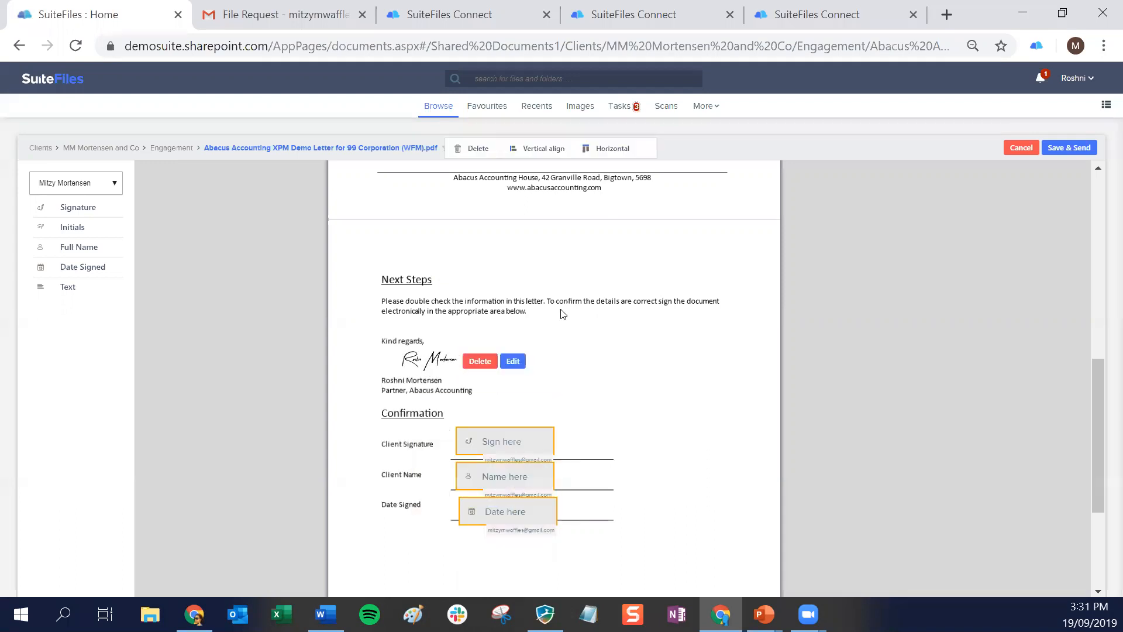
left_click_drag(690, 466, 708, 490)
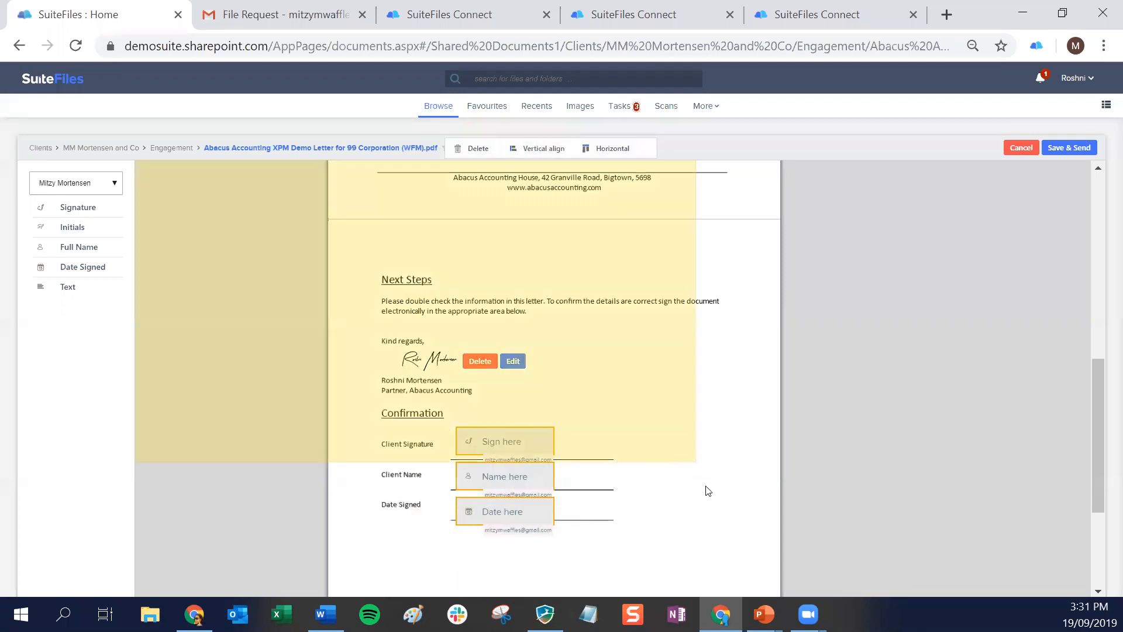
left_click(746, 483)
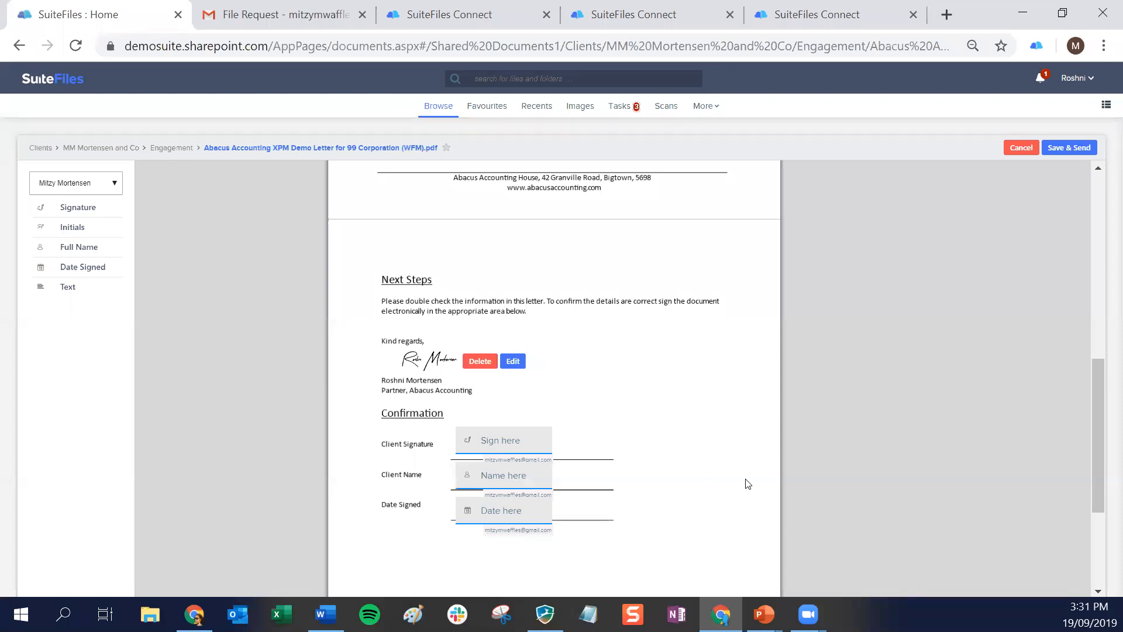
Save the letter with its signing fields and start sending it to the client for signature
left_click(1074, 151)
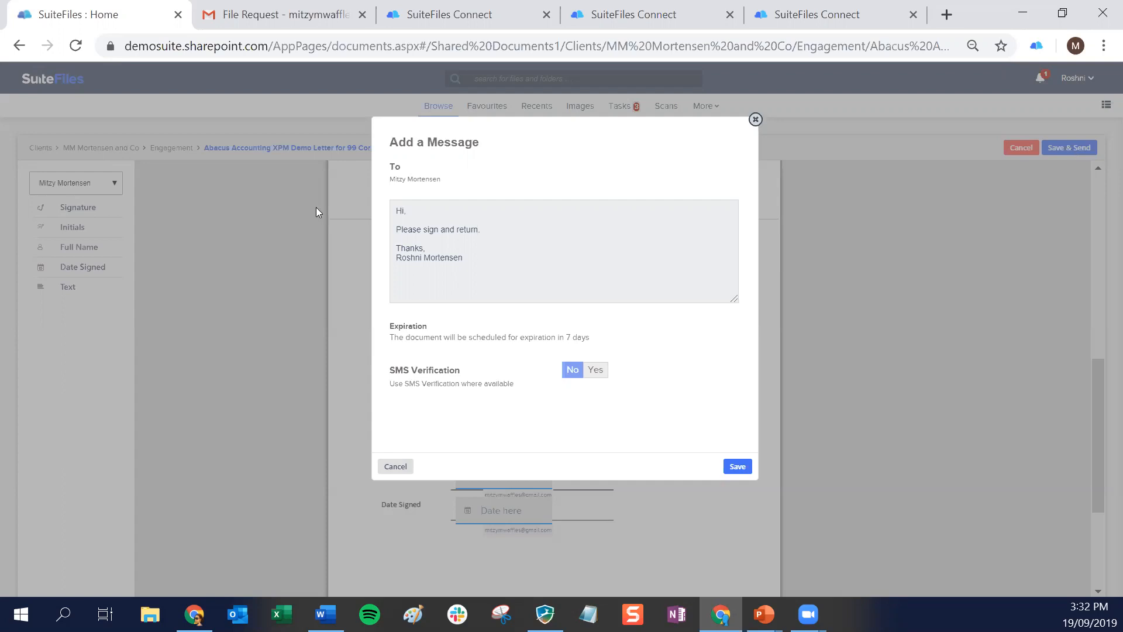
Personalize the message greeting with the client's first name and submit the signature request without SMS verification
left_click(400, 212)
type("Mitzy")
left_click(738, 468)
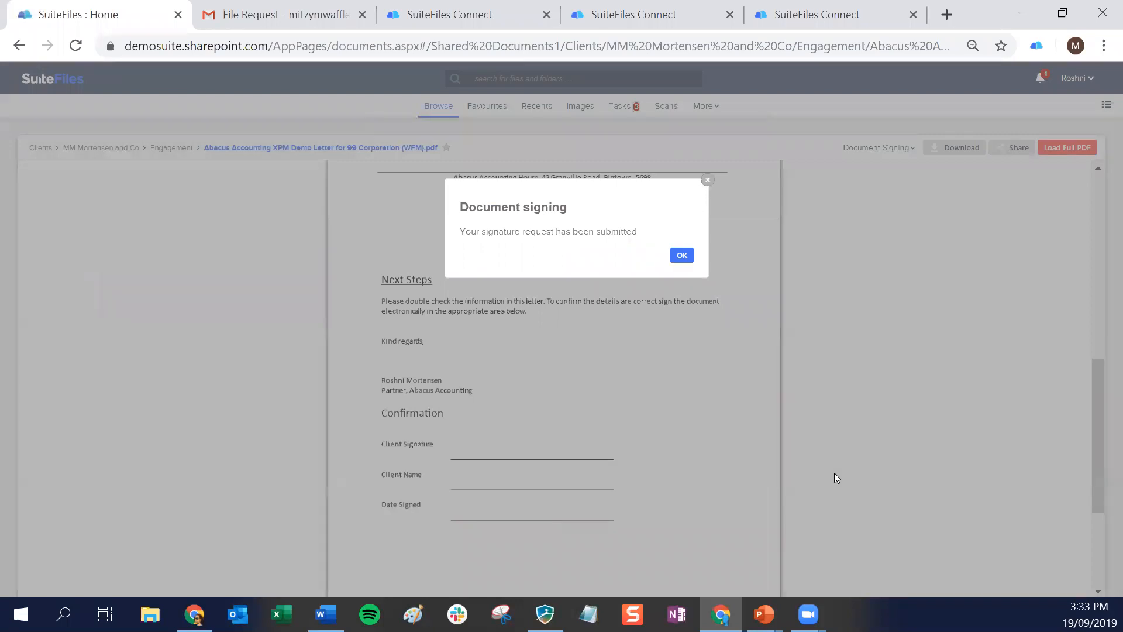
left_click(679, 255)
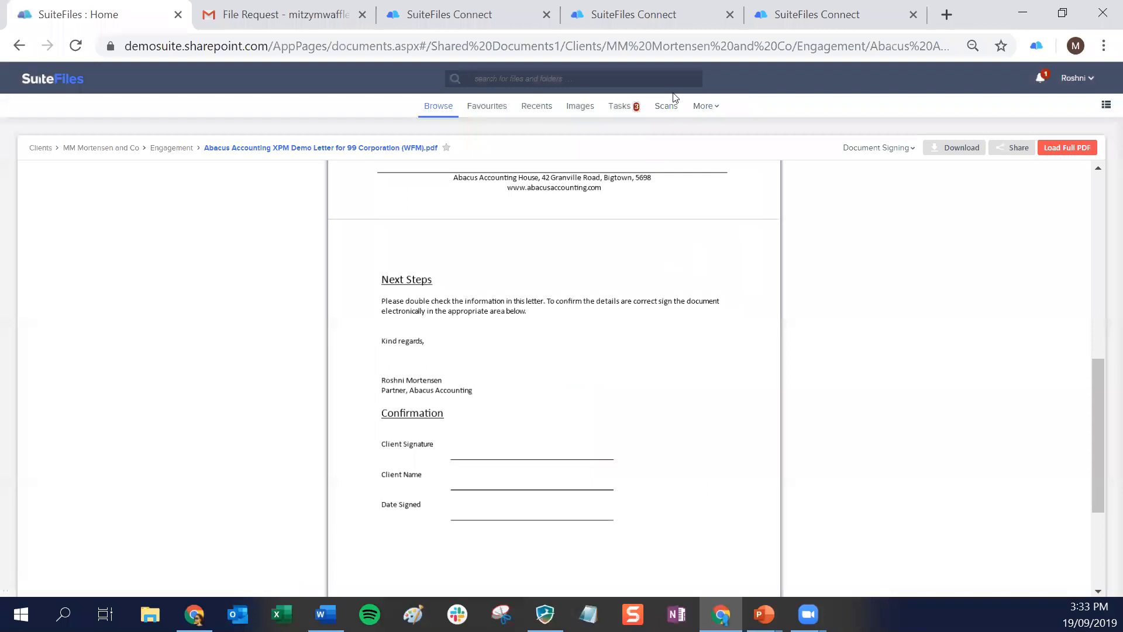
Open the Document Signing overview and check the status of the newly sent 99 Corporation letter
left_click(706, 106)
left_click(691, 173)
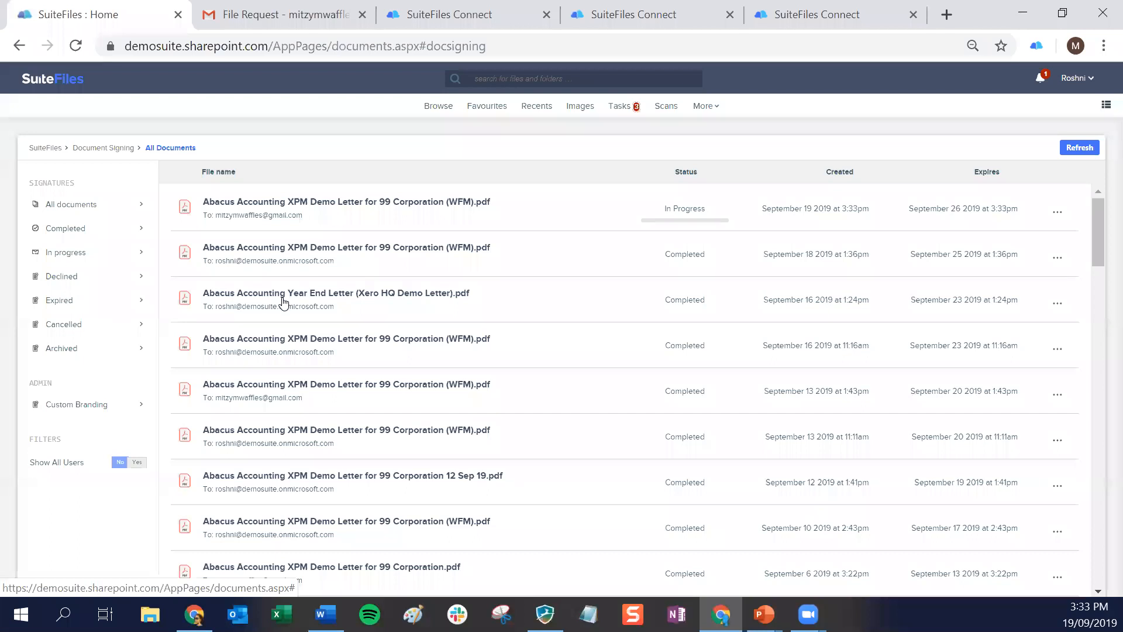
mouse_move(650, 221)
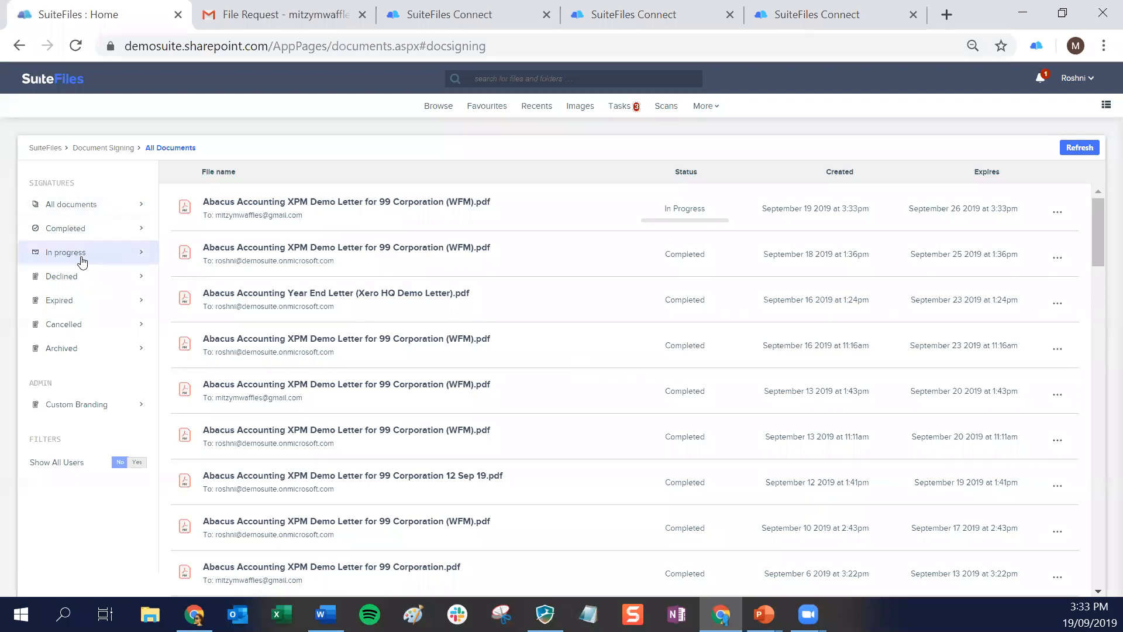
List the completed signature requests and view the signing history of the letter created September 18 2019
left_click(66, 228)
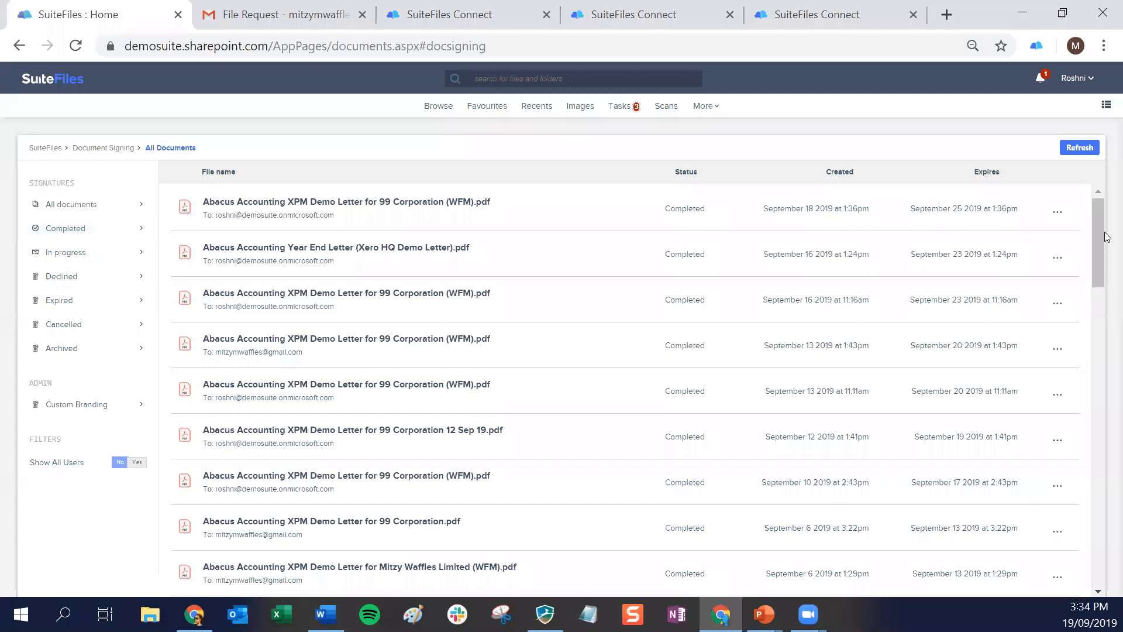
left_click(1057, 213)
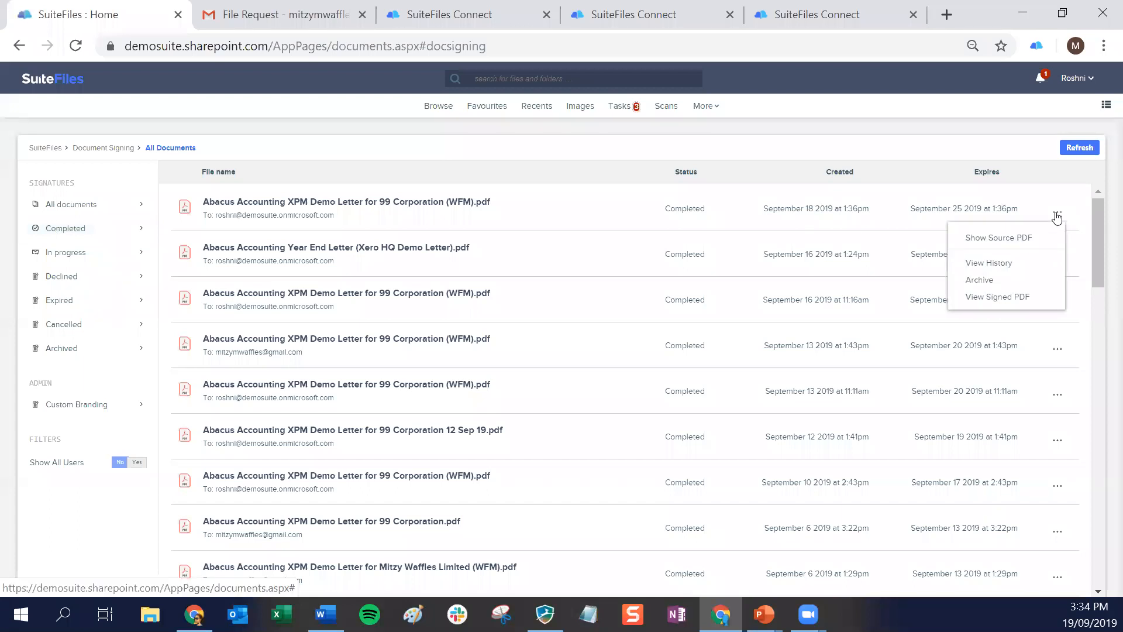
left_click(1004, 263)
left_click(302, 256)
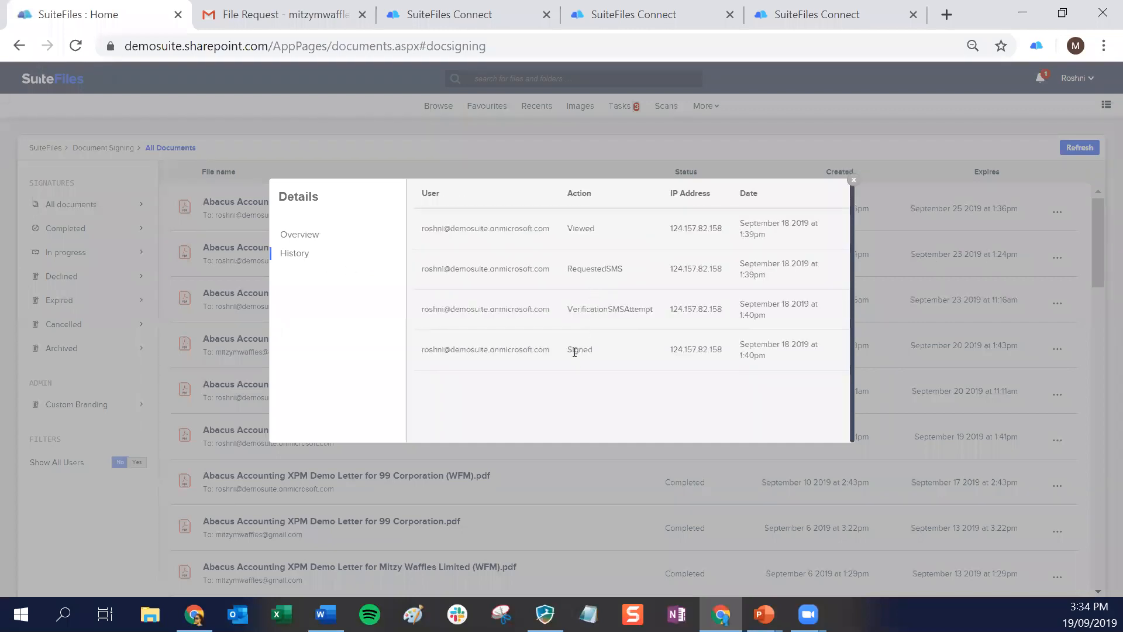
left_click(854, 180)
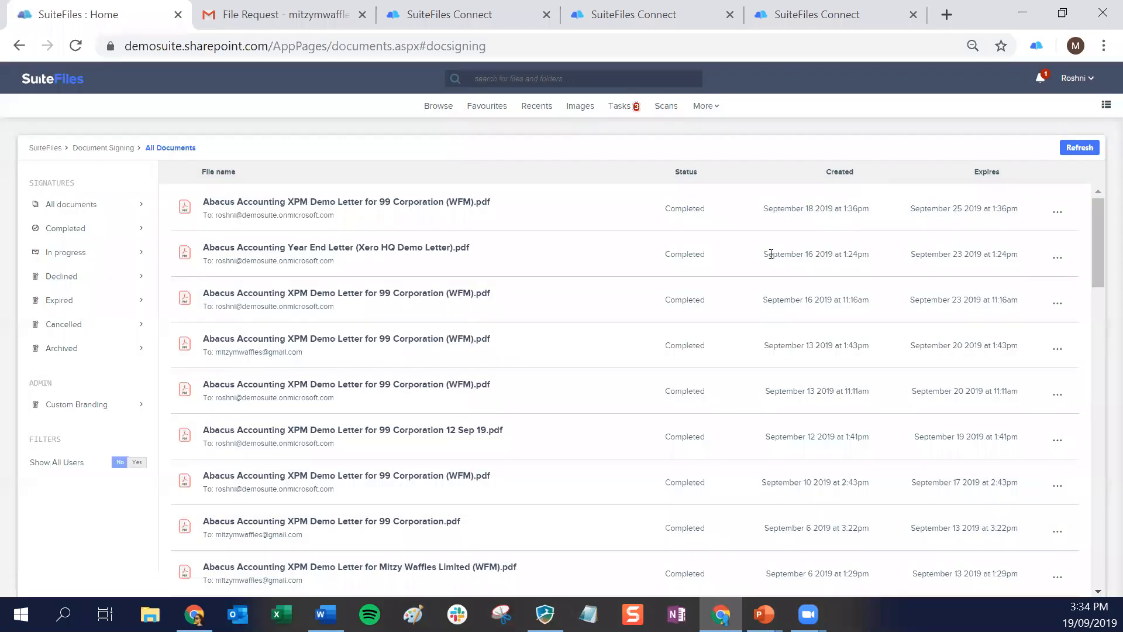
Check the in-progress signature requests, and compare the Website and Email live previews in the Custom Branding settings
left_click(71, 252)
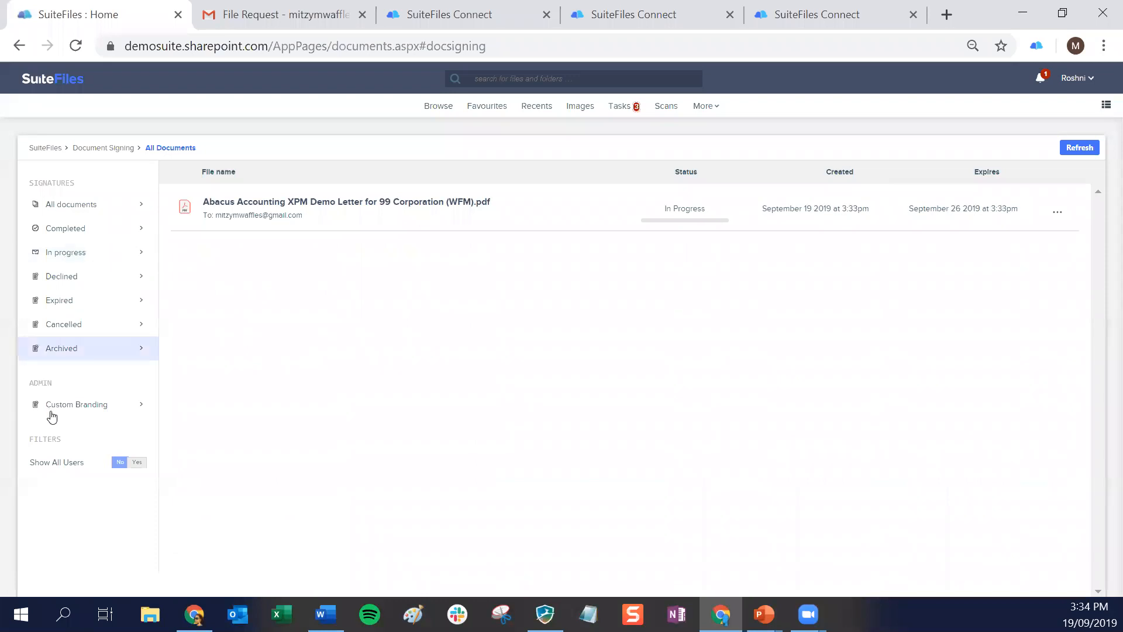
left_click(82, 405)
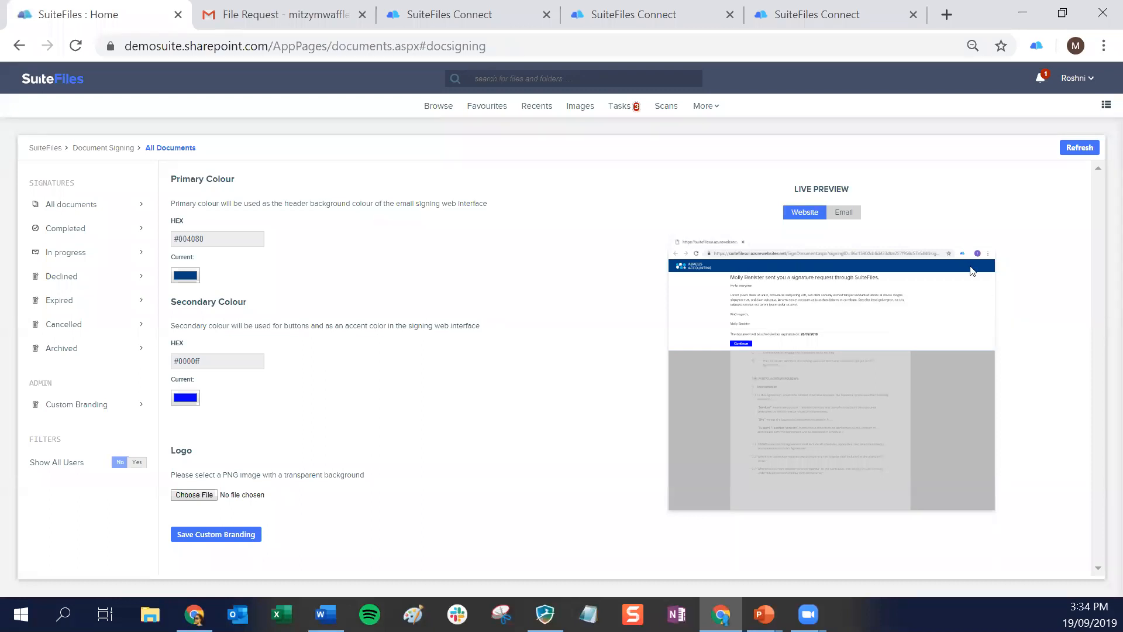
left_click(834, 213)
left_click(807, 216)
left_click(851, 215)
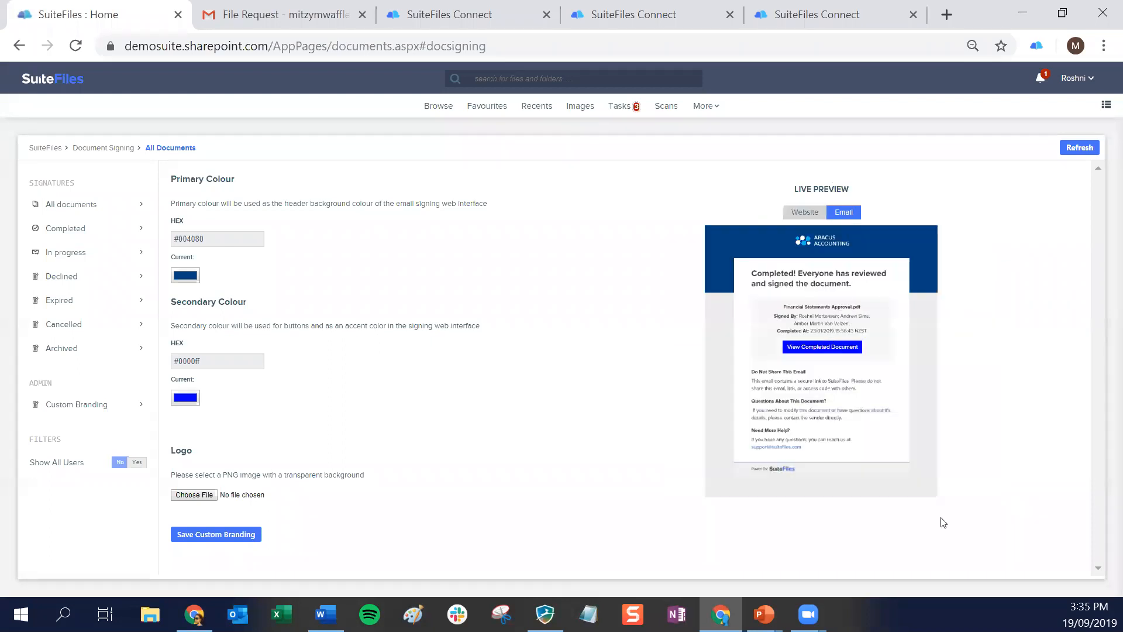
left_click(816, 216)
left_click(848, 215)
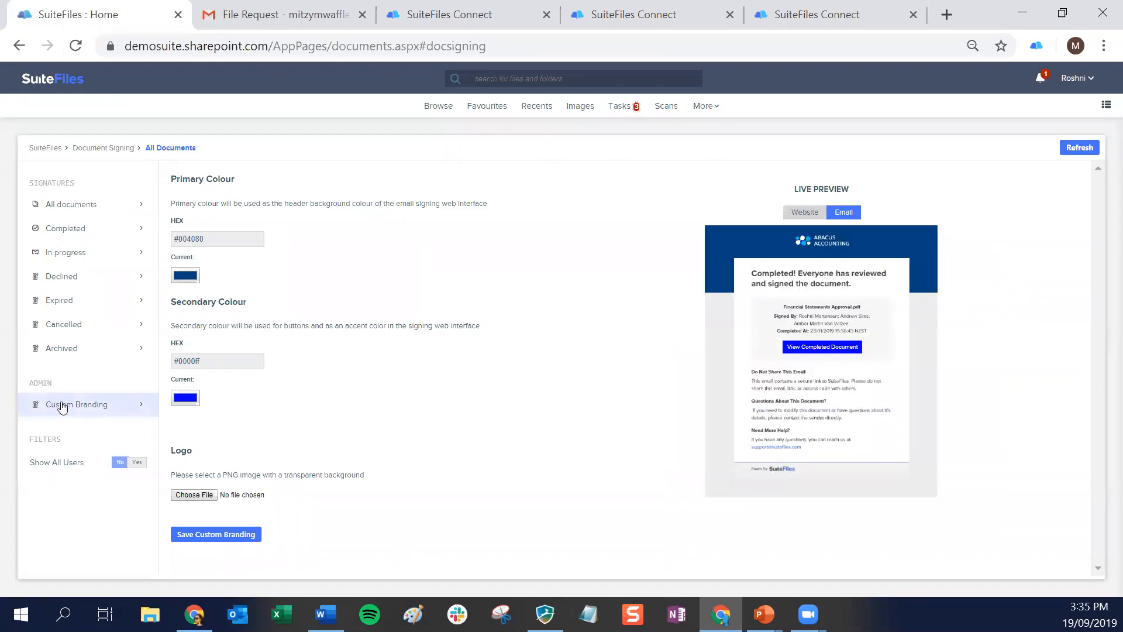
Switch to the client's Gmail inbox and open the letter for review from the "Your signature has been requested" email
left_click(281, 14)
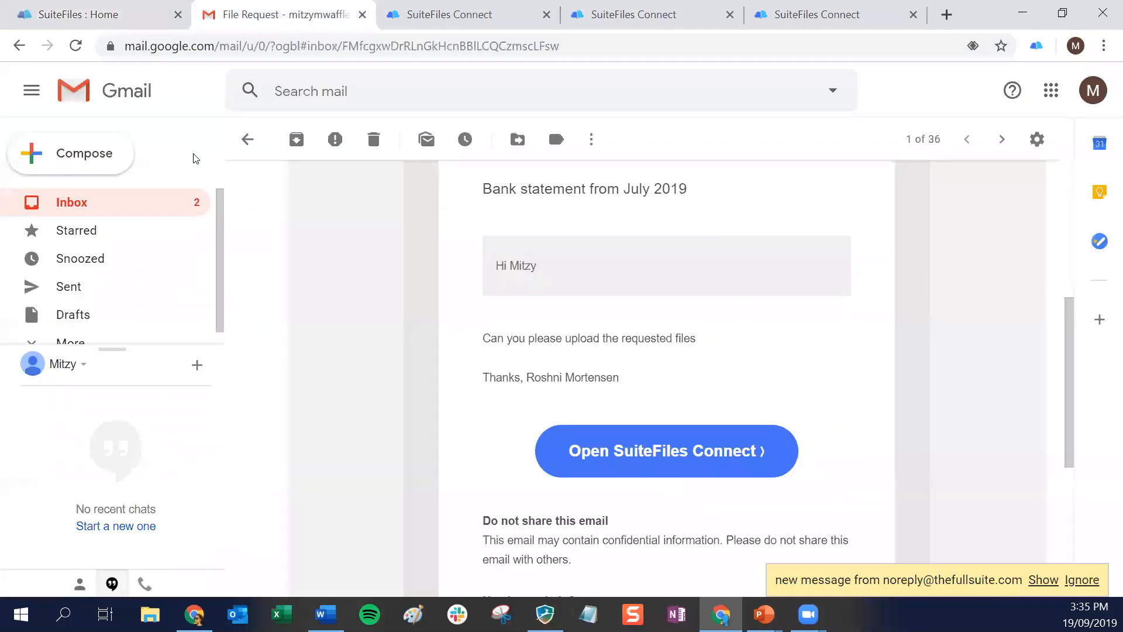
left_click(136, 209)
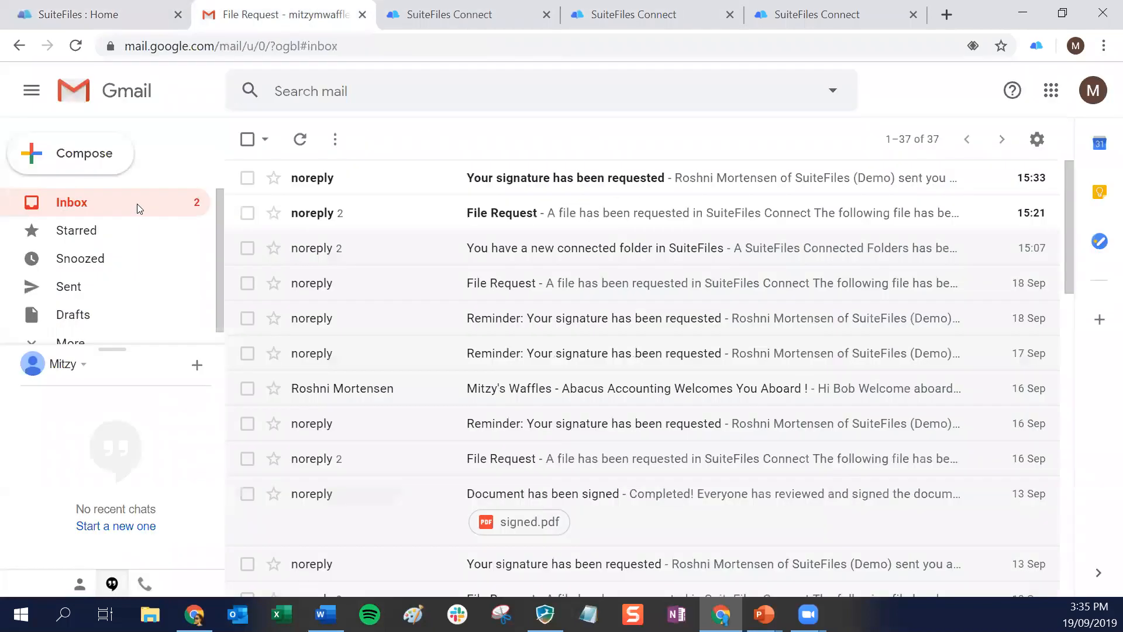
left_click(558, 182)
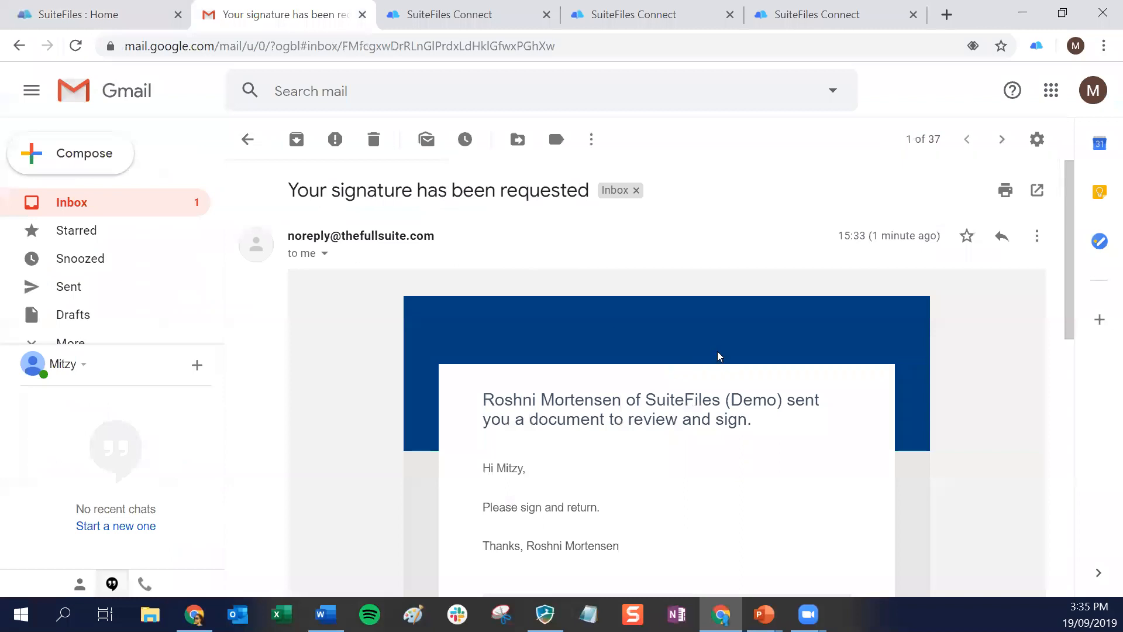
scroll(720, 354, "down", 2)
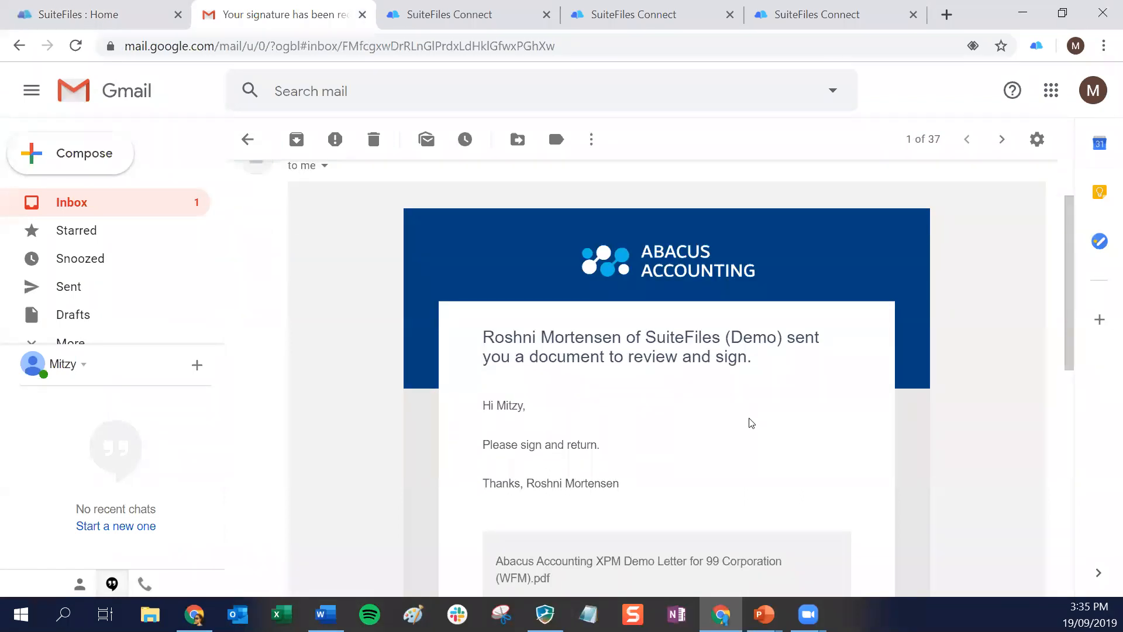
scroll(742, 420, "down", 2)
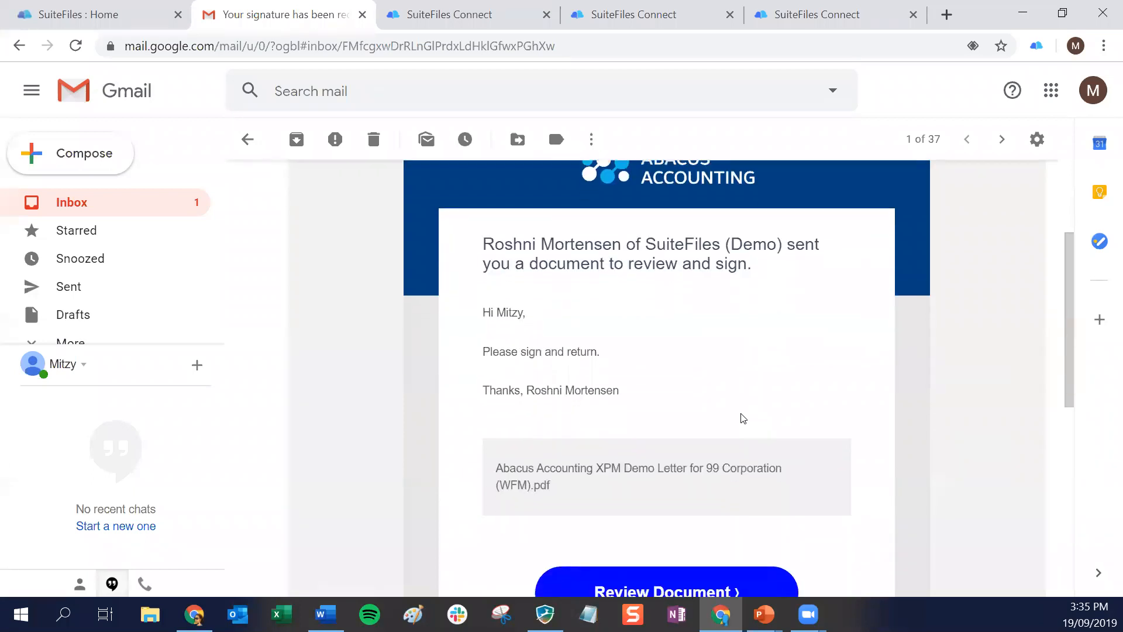
scroll(742, 418, "down", 3)
left_click(660, 426)
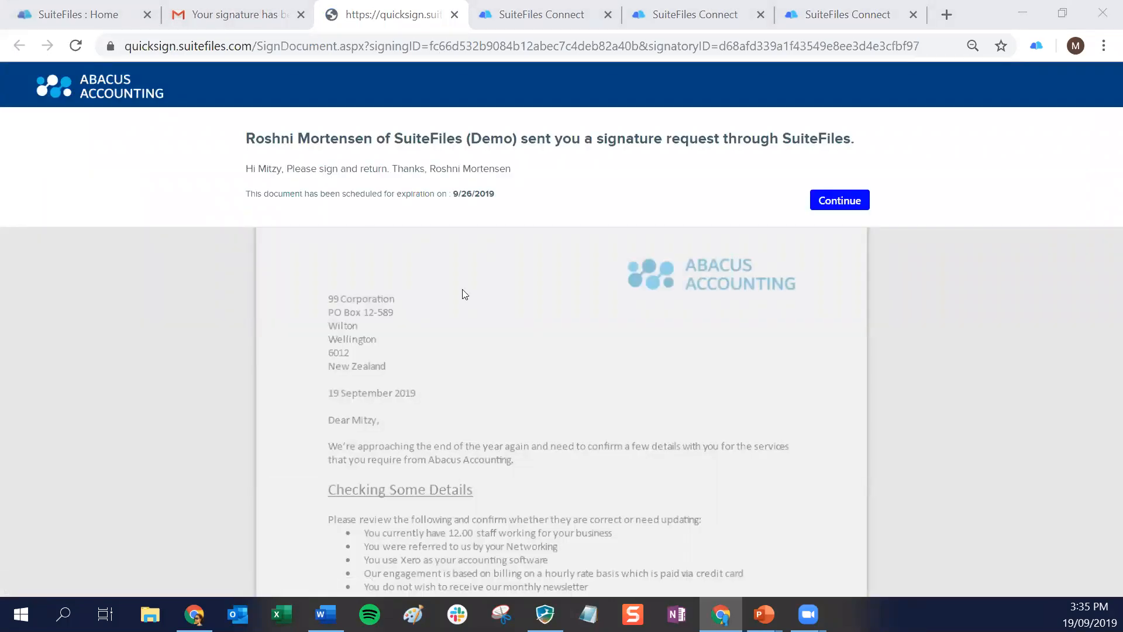
Continue to the letter and fill in the client's signature, name and date fields under Confirmation
left_click(848, 205)
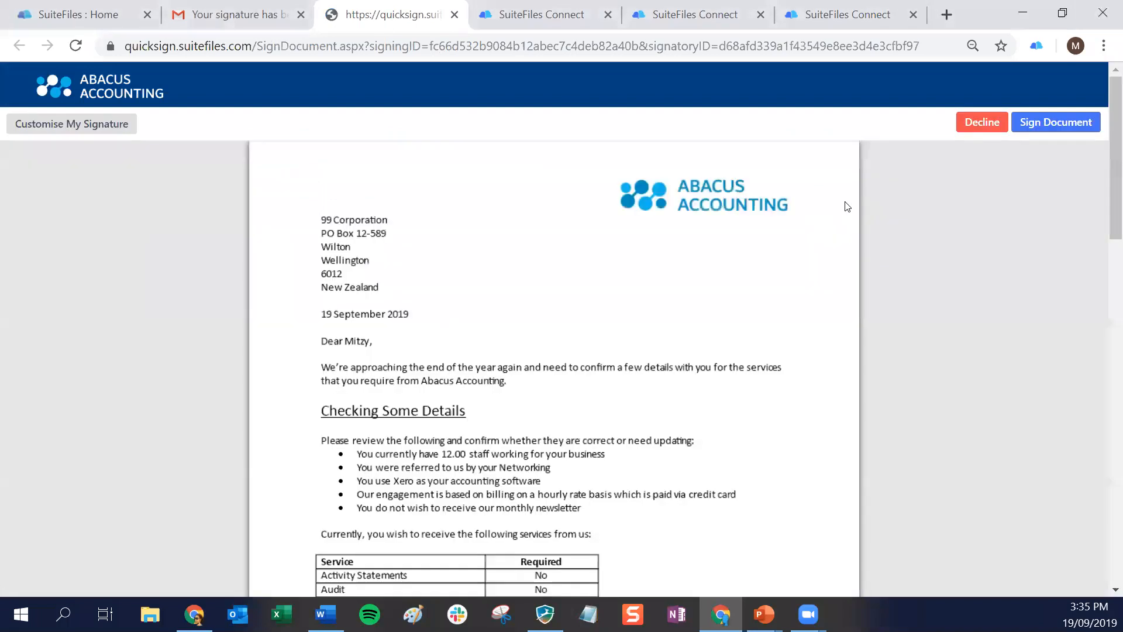
left_click(134, 274)
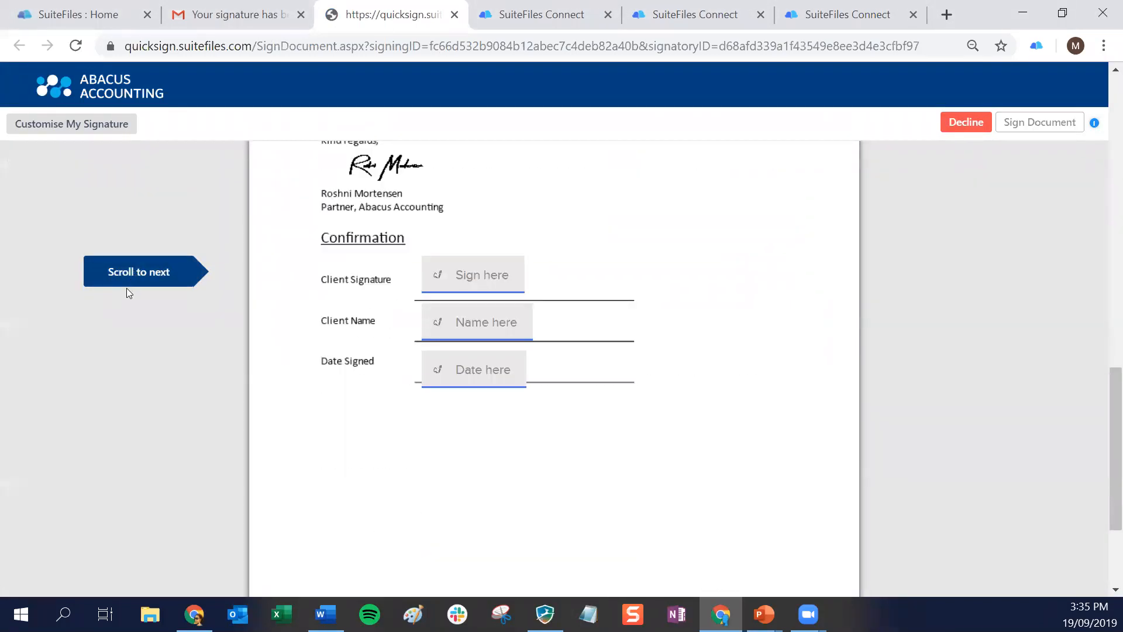
left_click(457, 285)
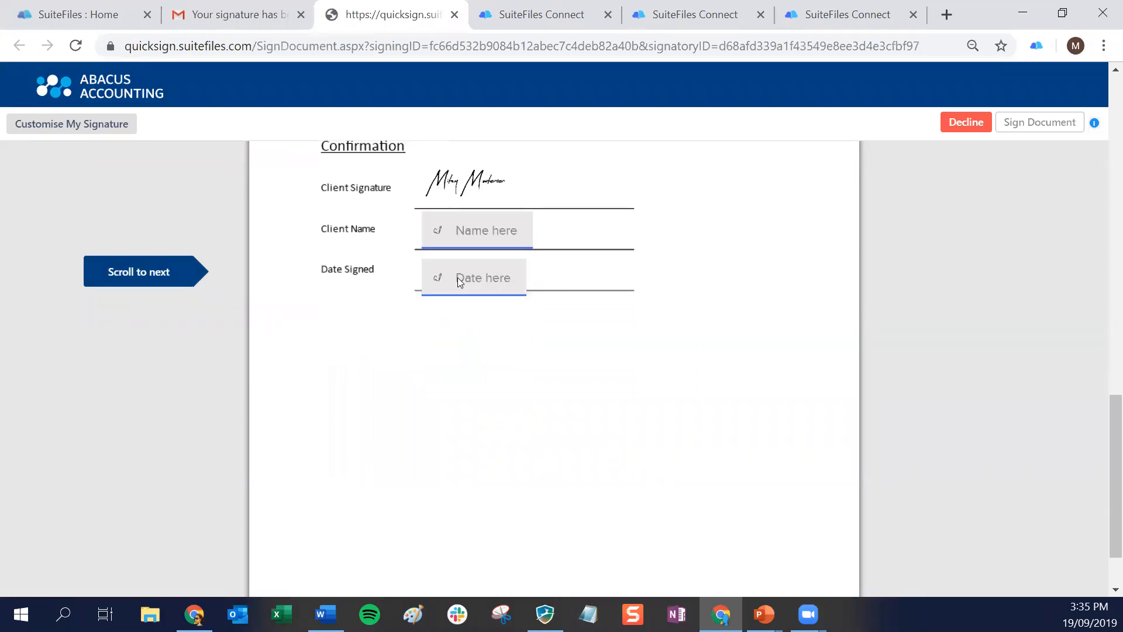
left_click(478, 239)
left_click(459, 276)
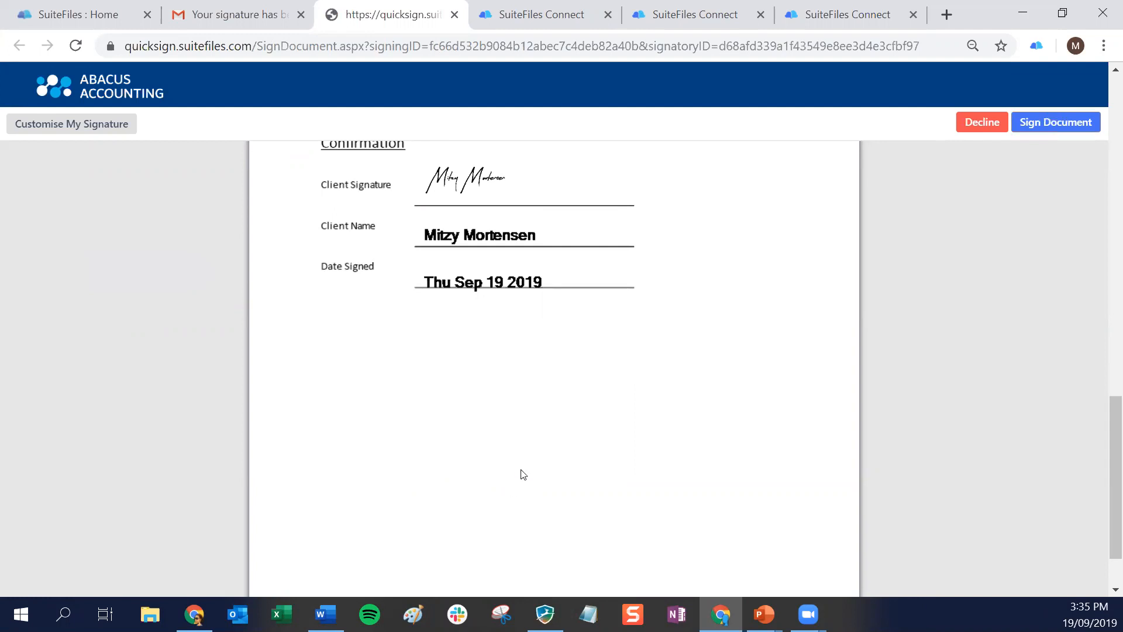
scroll(519, 459, "up", 2)
scroll(519, 453, "up", 2)
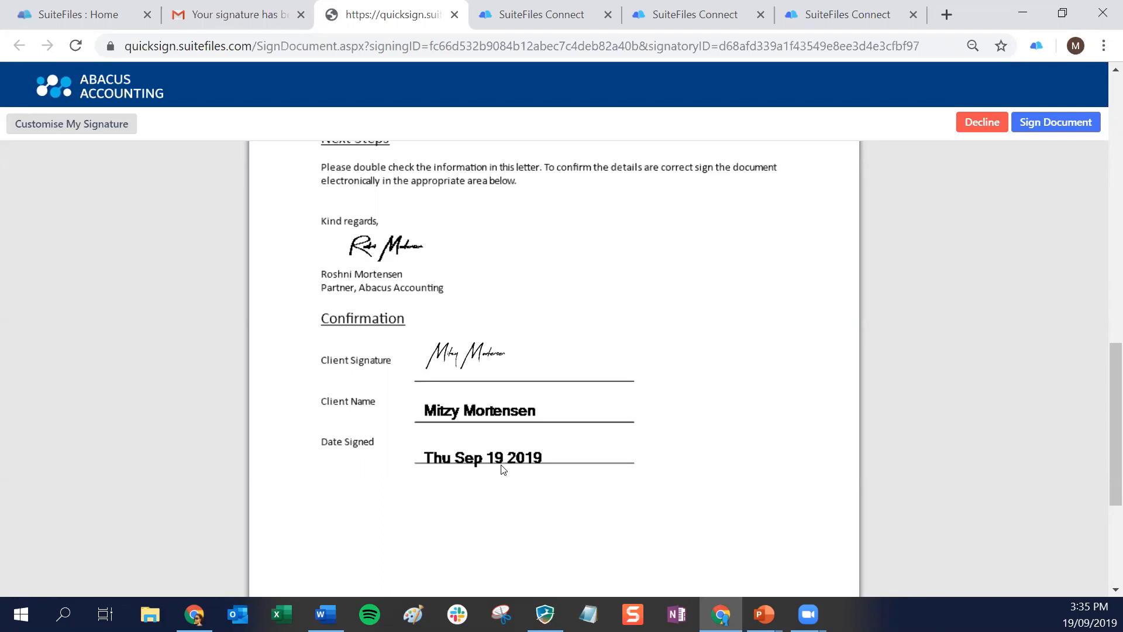
Replace the generated client signature with a handwritten one created through Mobile Setup, and submit the signed document
left_click(72, 130)
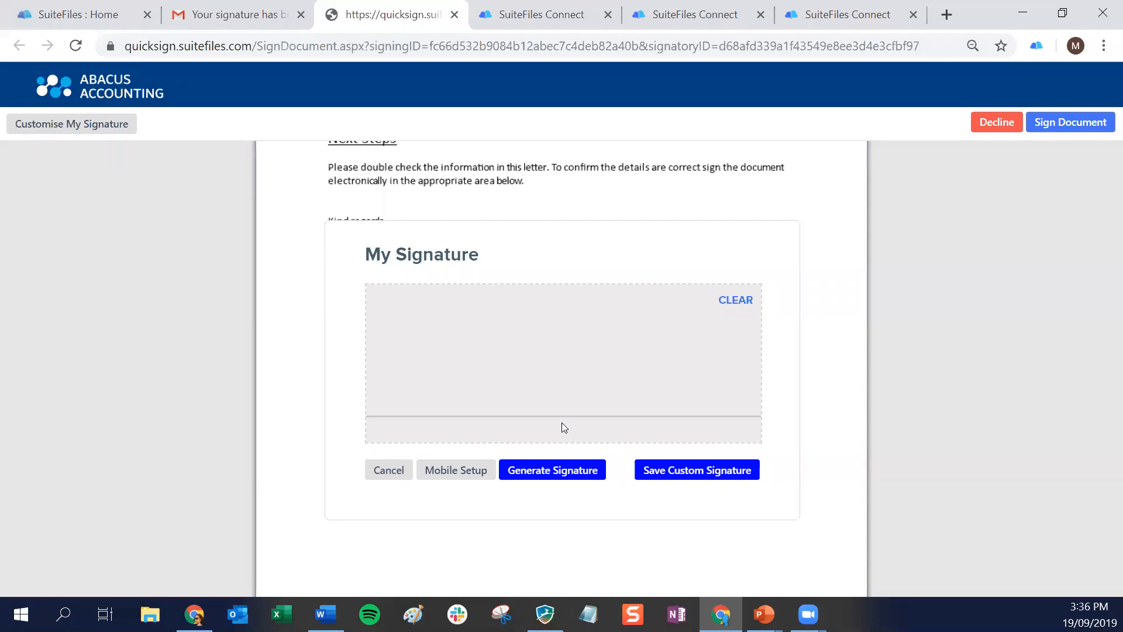
left_click(444, 472)
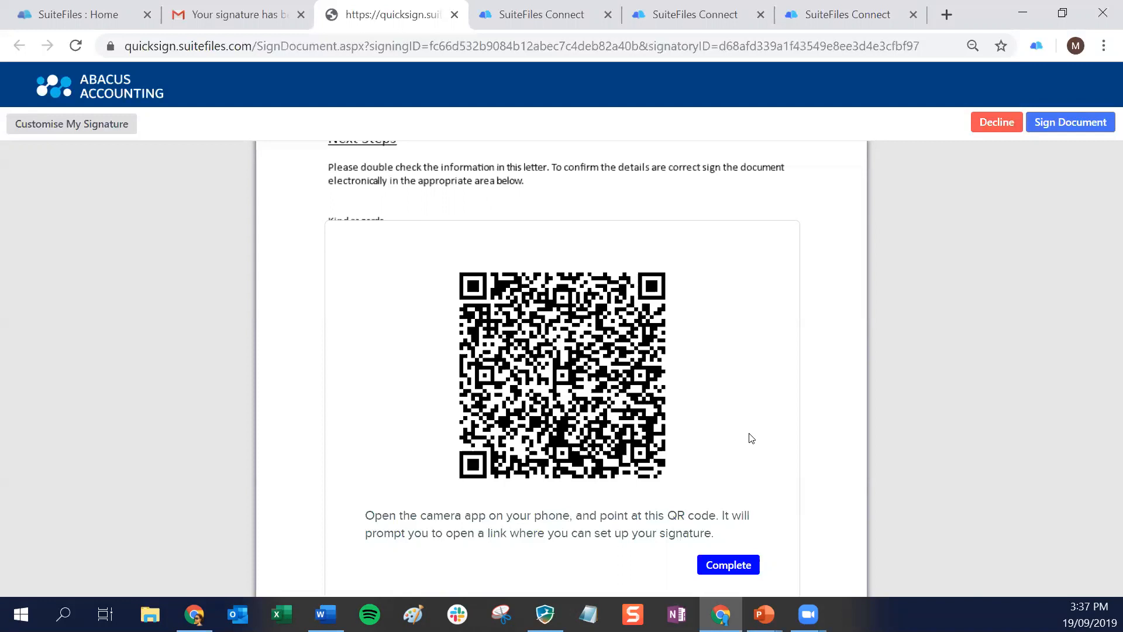
left_click(738, 565)
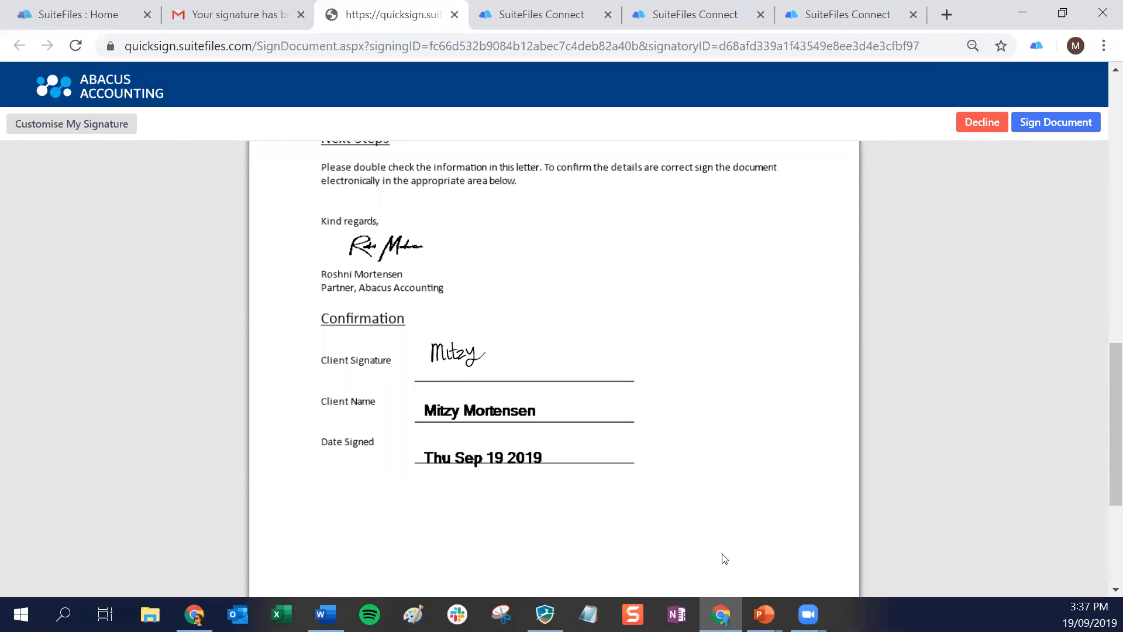
left_click(1051, 123)
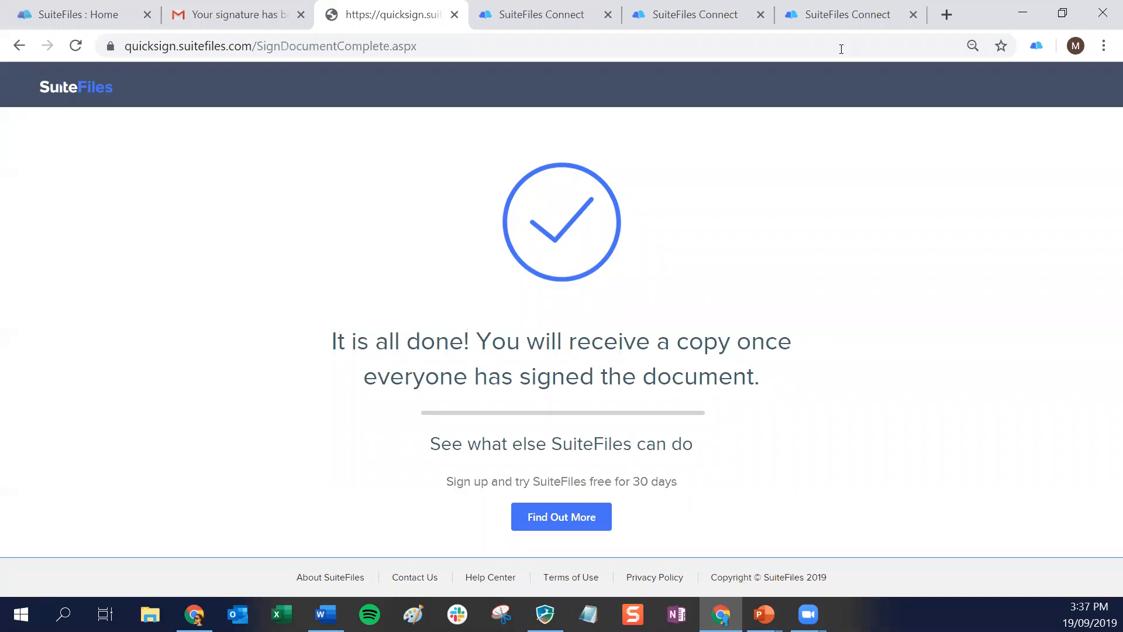
Return to Document Signing in SuiteFiles and list the completed signature requests
left_click(112, 13)
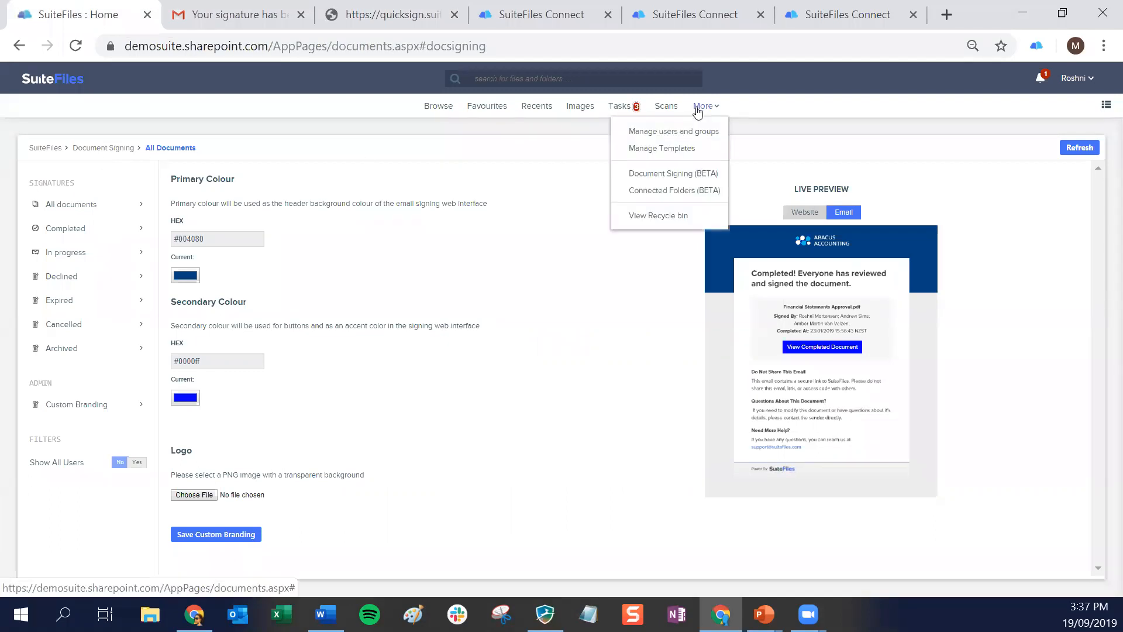
left_click(654, 174)
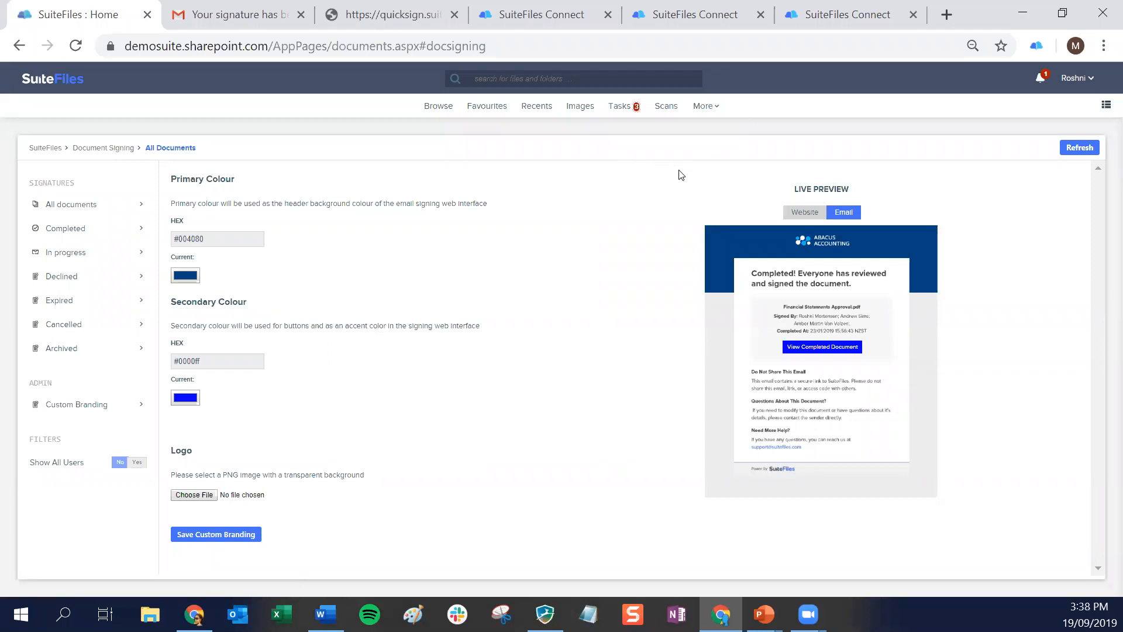
left_click(706, 106)
left_click(702, 171)
left_click(75, 235)
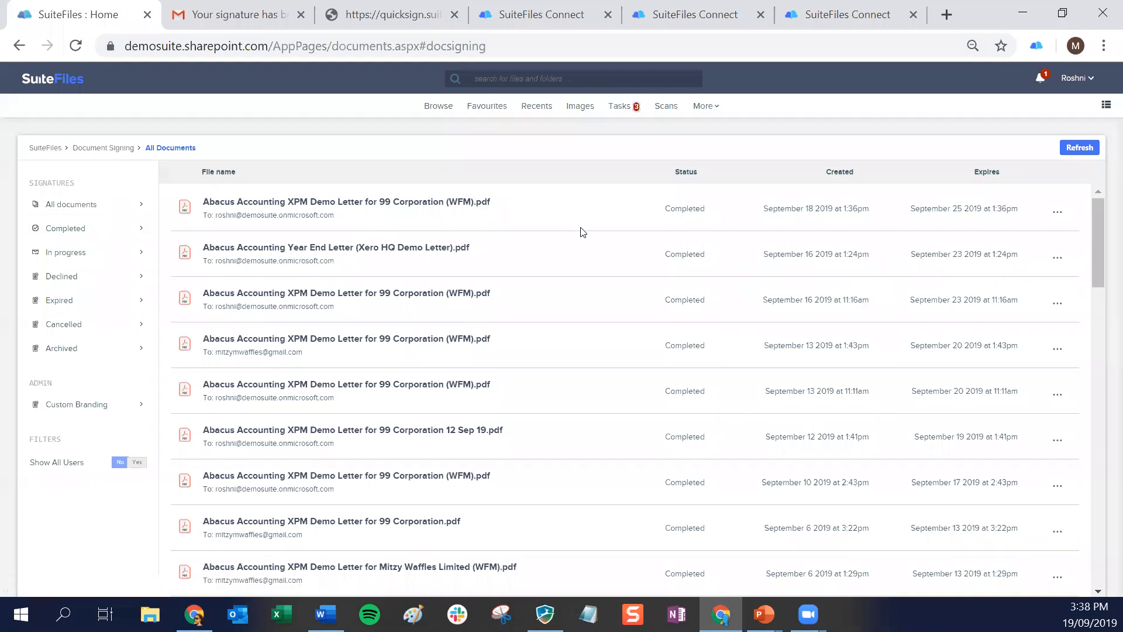
Open the signed PDF of the 99 Corporation letter created September 18 2019 and review its confirmation signatures
left_click(377, 205)
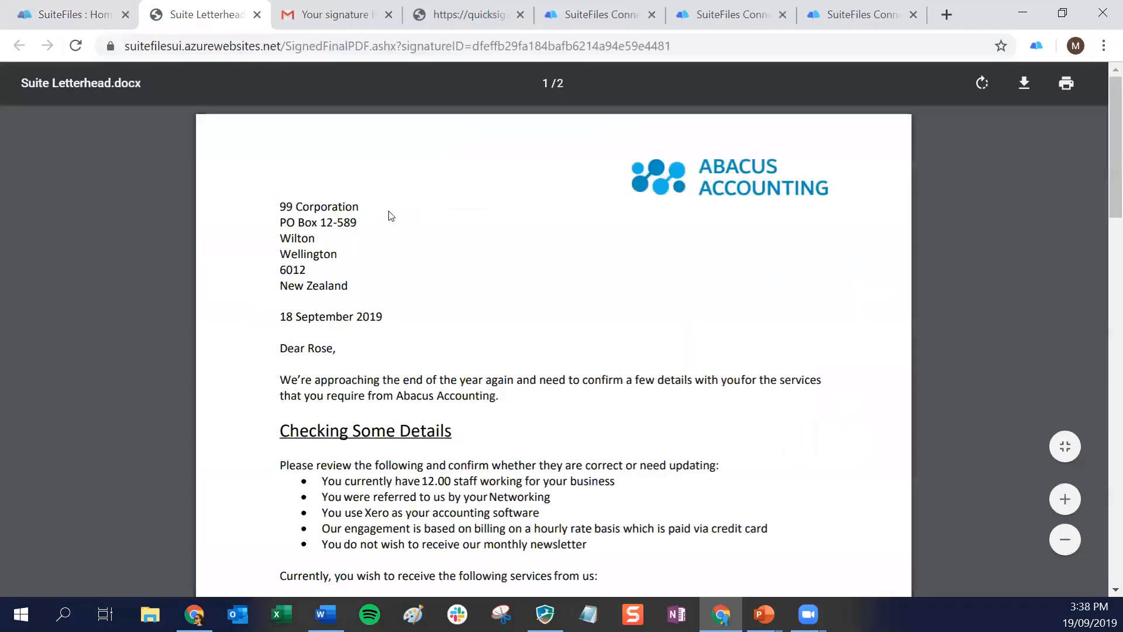
scroll(535, 286, "down", 15)
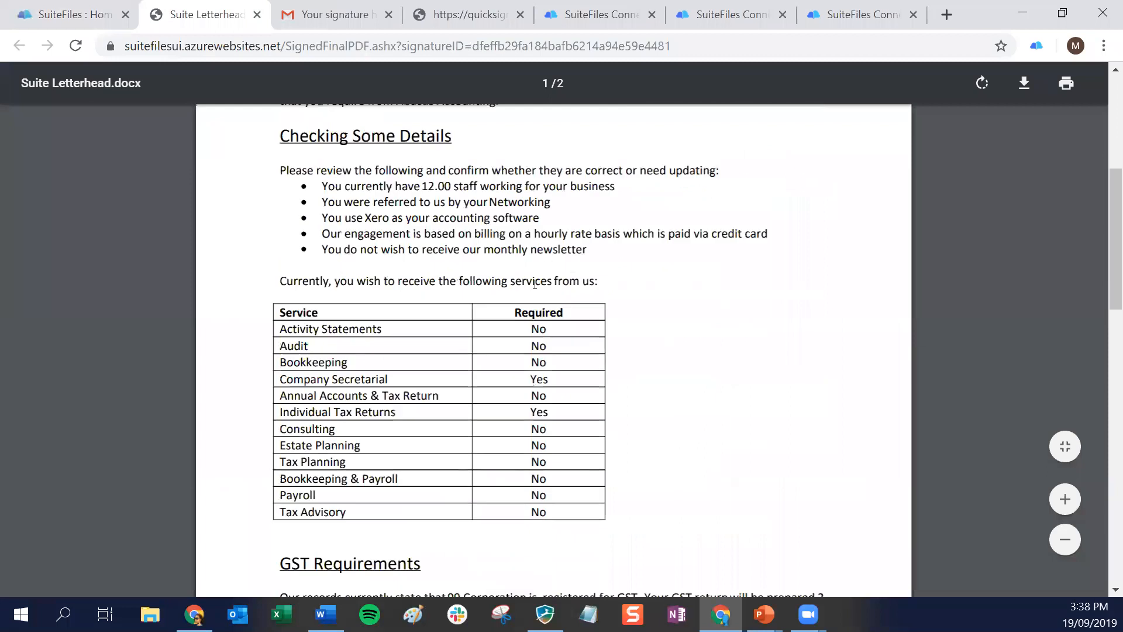
scroll(534, 285, "down", 6)
scroll(535, 289, "up", 3)
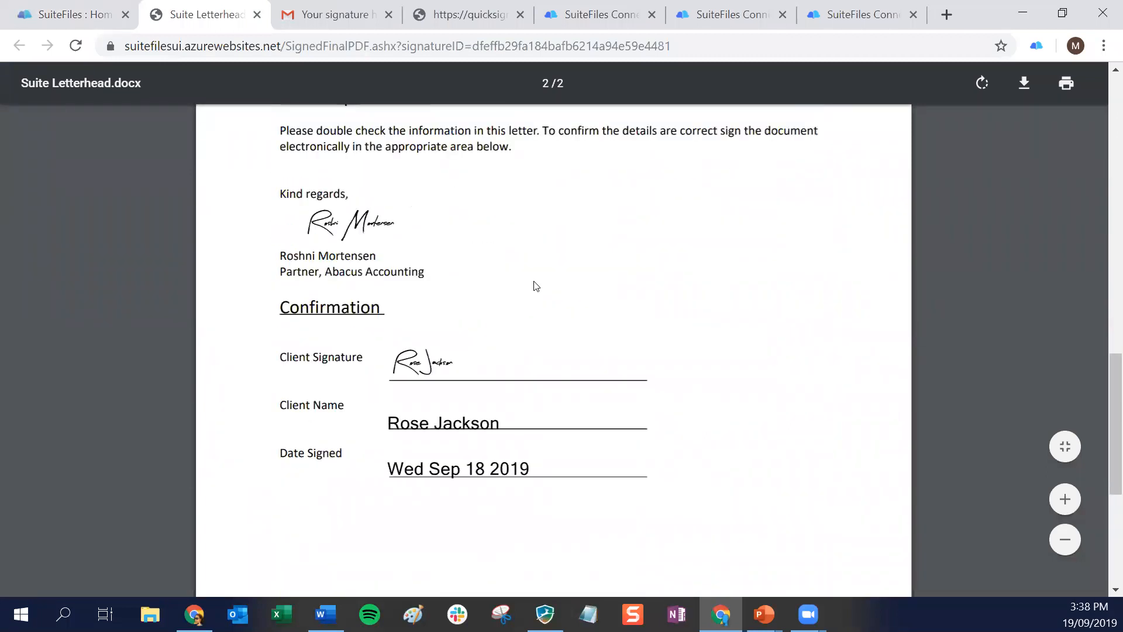
Return to the SuiteFiles signing overview and list the in-progress signature requests
left_click(97, 18)
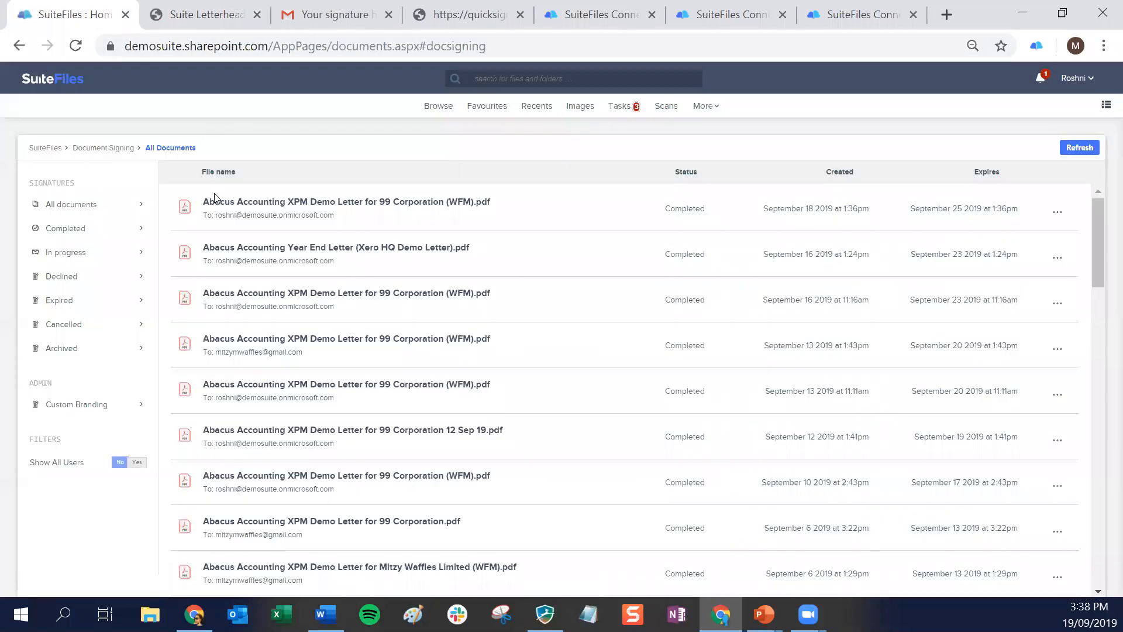
left_click(54, 256)
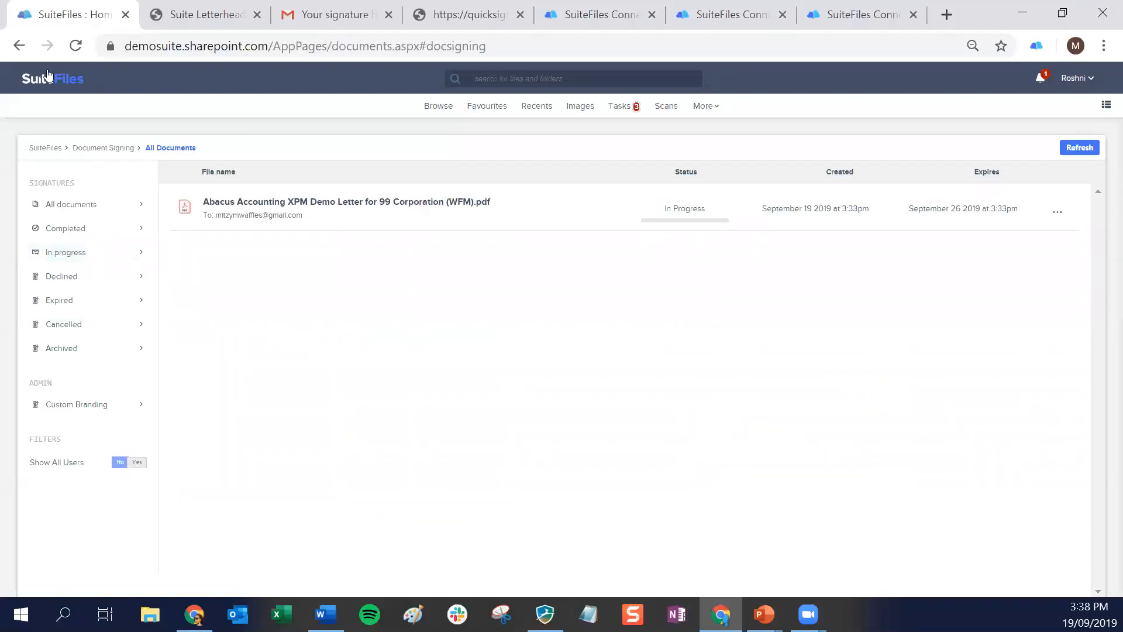
Filter the client folders by "mm" and check the Engagement folder of MM Waffles Co for the signed letter
left_click(81, 50)
left_click(438, 107)
left_click(59, 212)
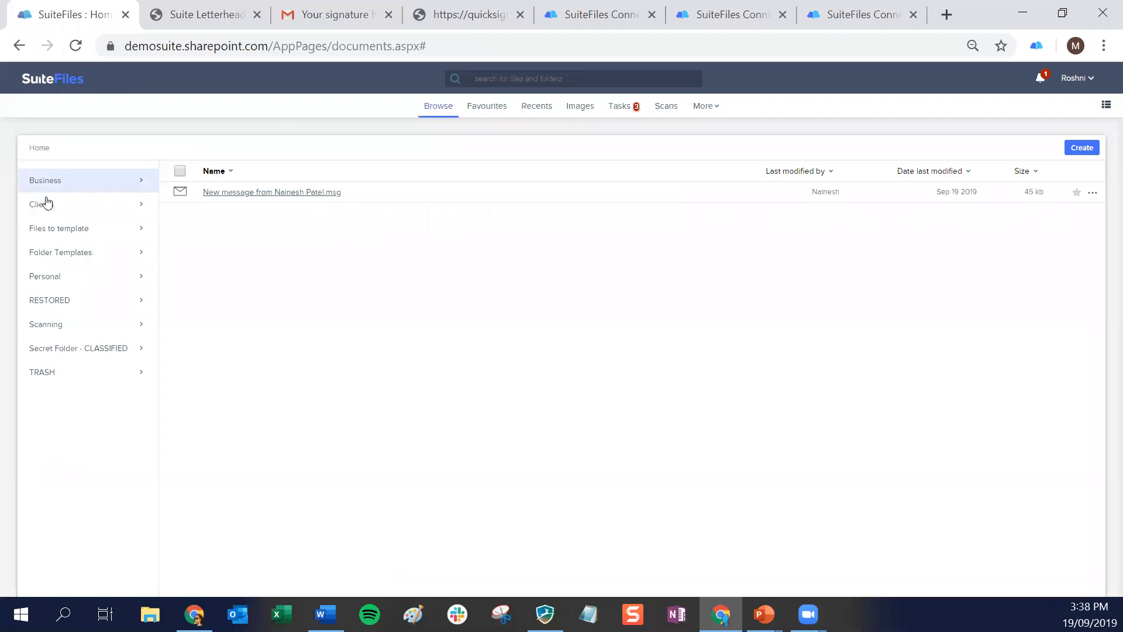
type("mm")
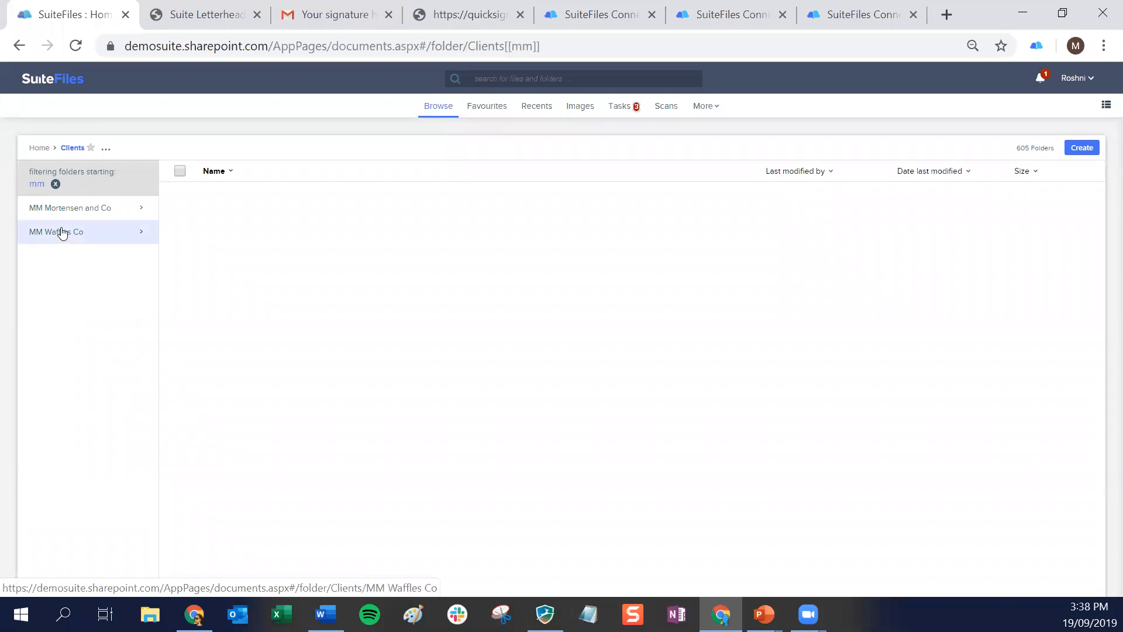
left_click(63, 233)
left_click(56, 317)
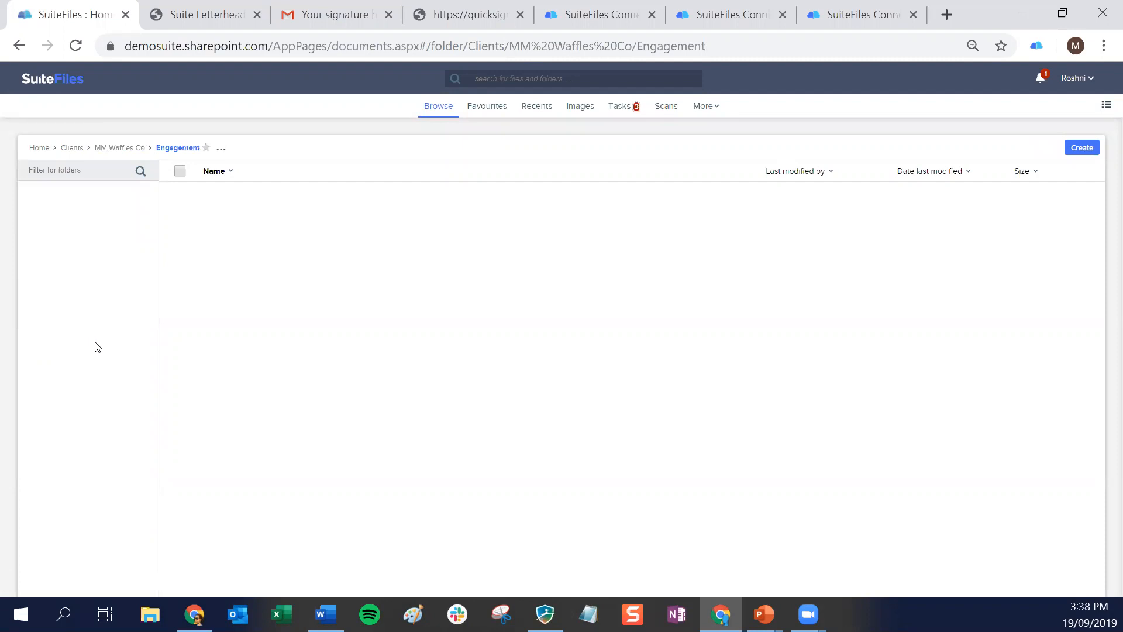
left_click(73, 148)
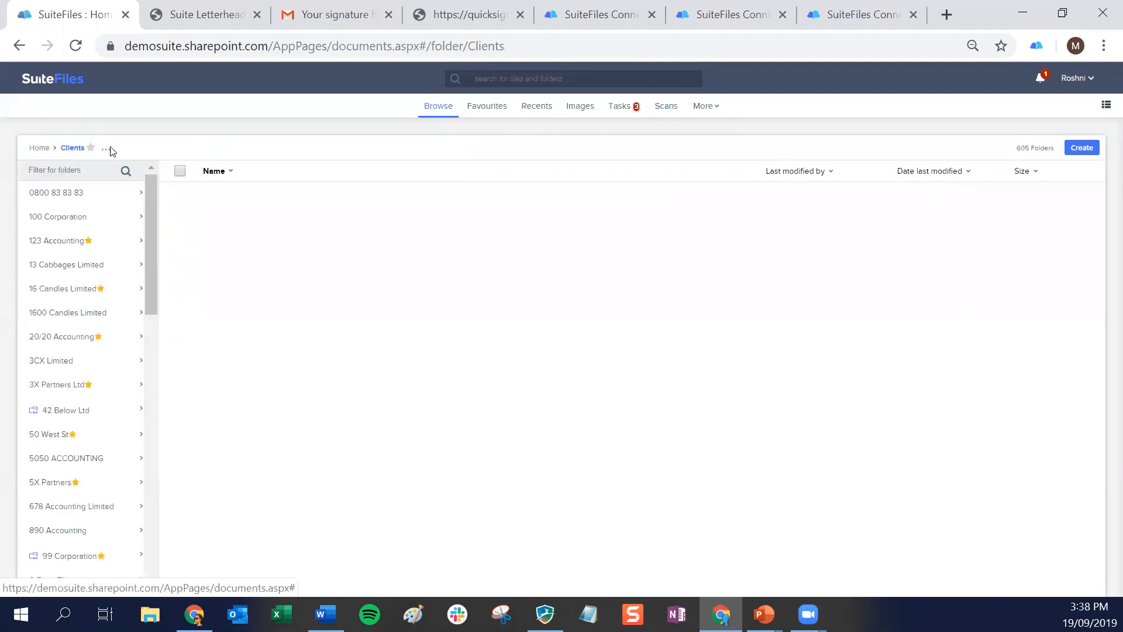
Return to Document Signing and check the in-progress and completed signature requests
left_click(708, 107)
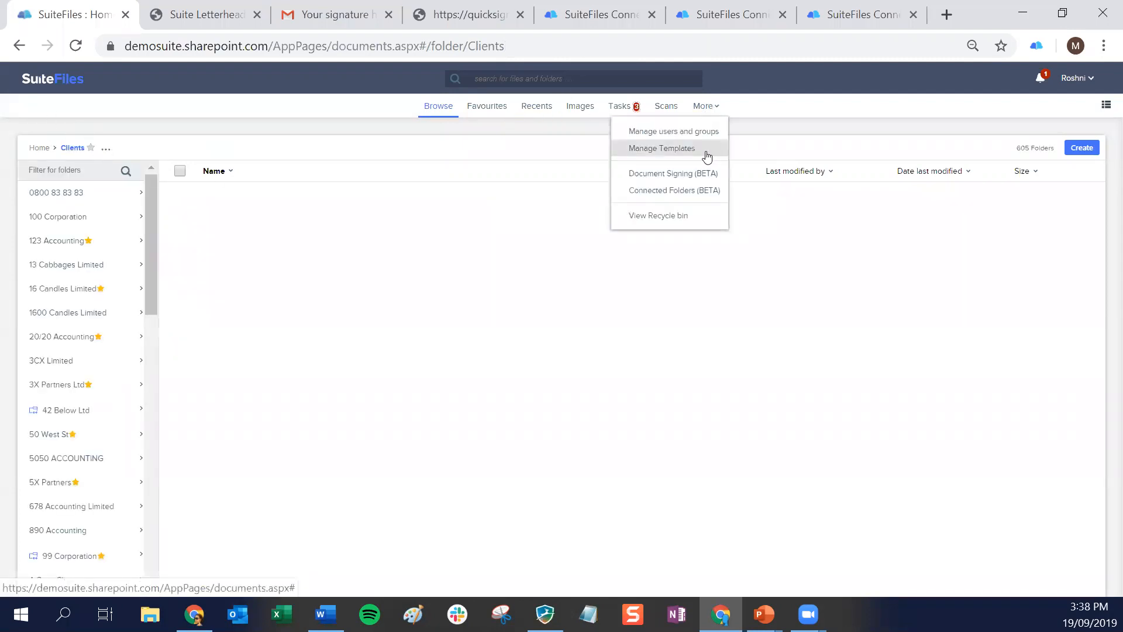
left_click(666, 172)
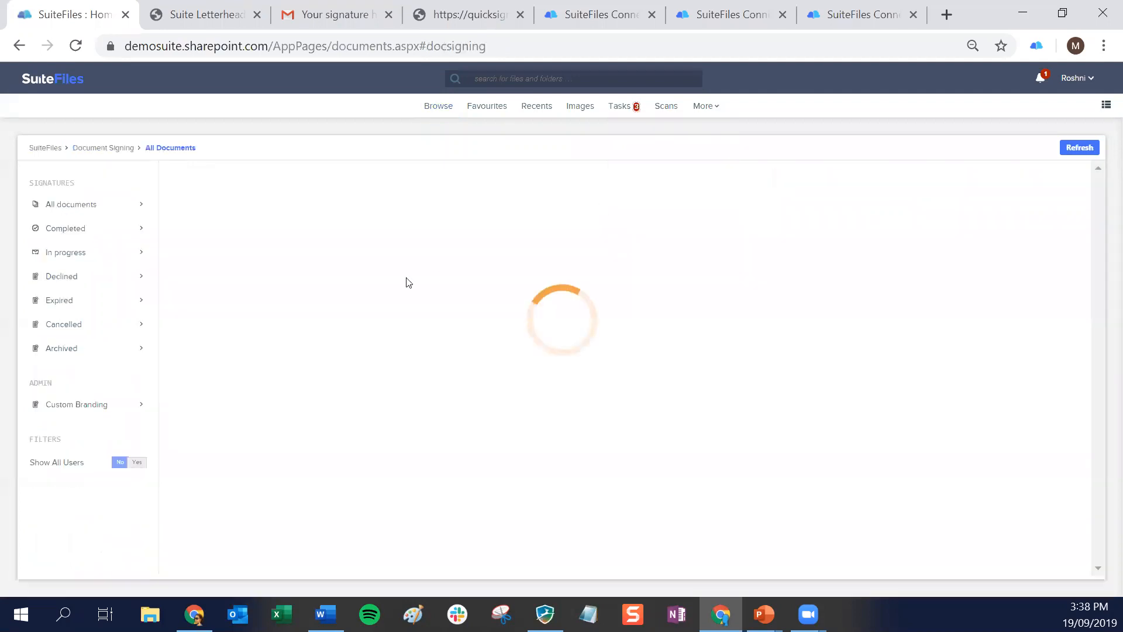
left_click(76, 260)
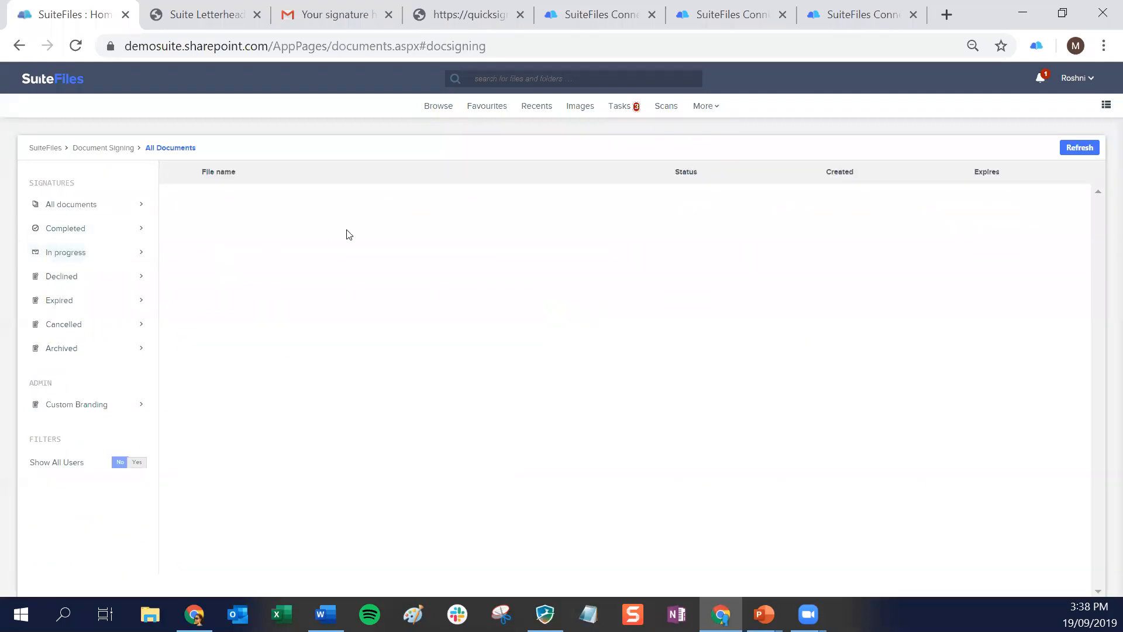
left_click(89, 236)
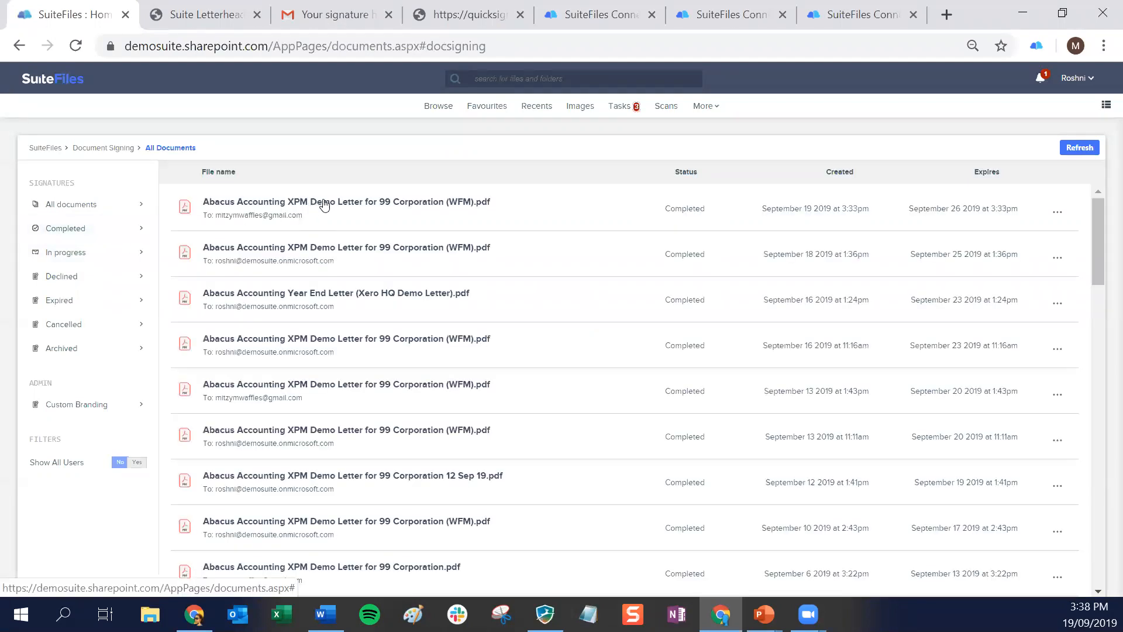
Open the completed 99 Corporation letter created September 19 2019 and review its confirmation signatures and digital signing stamp
left_click(367, 202)
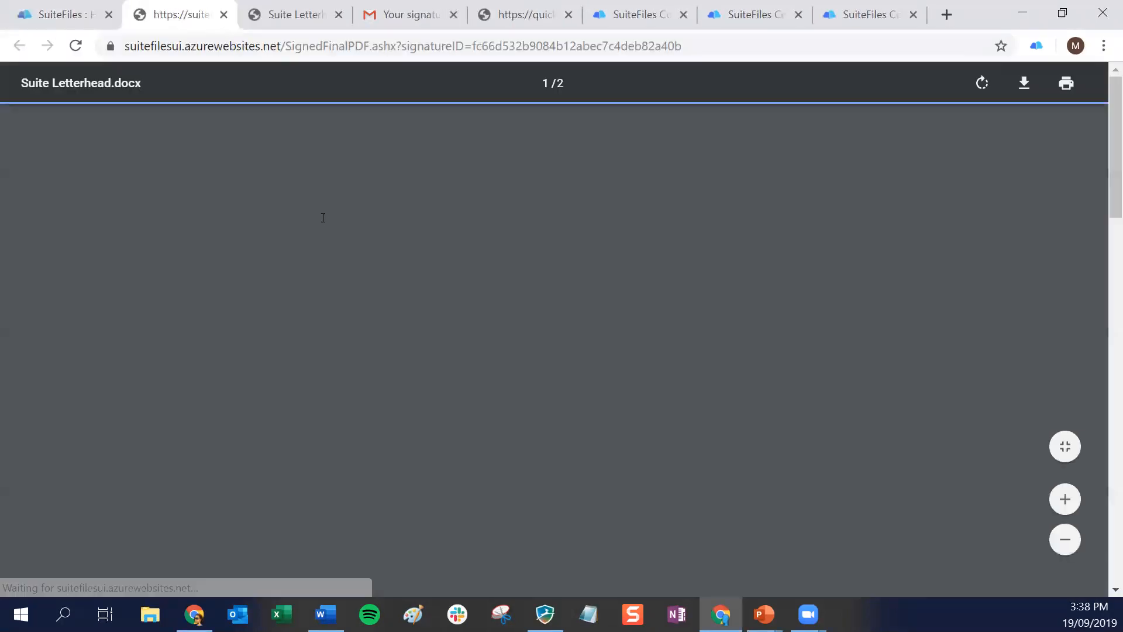
scroll(519, 283, "down", 10)
scroll(519, 283, "down", 7)
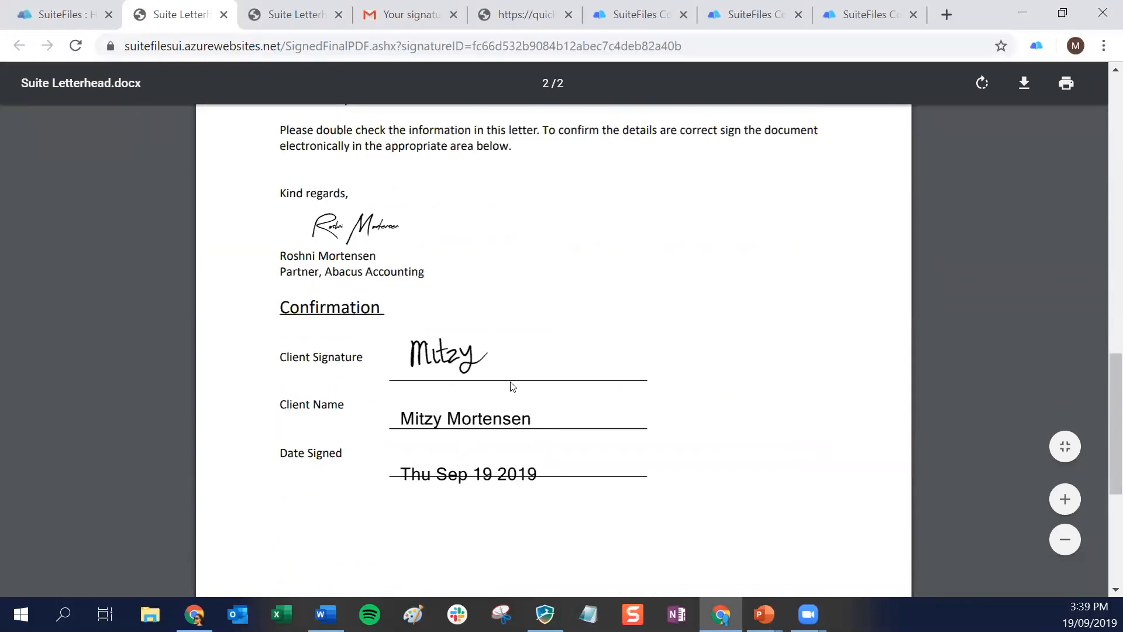
scroll(511, 386, "down", 5)
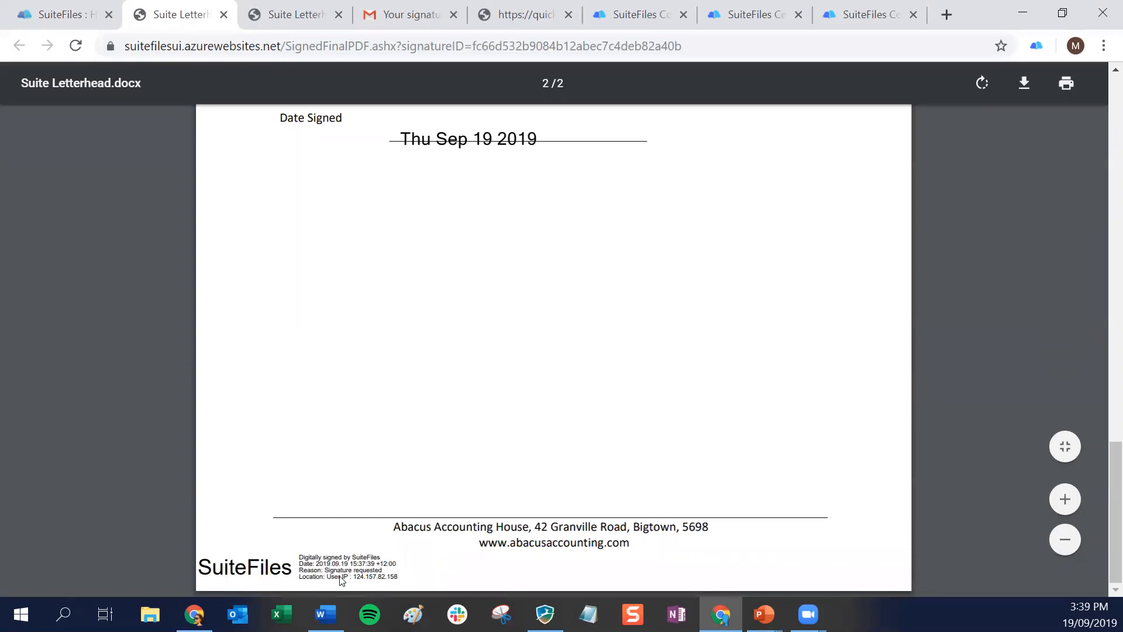
scroll(572, 367, "up", 20)
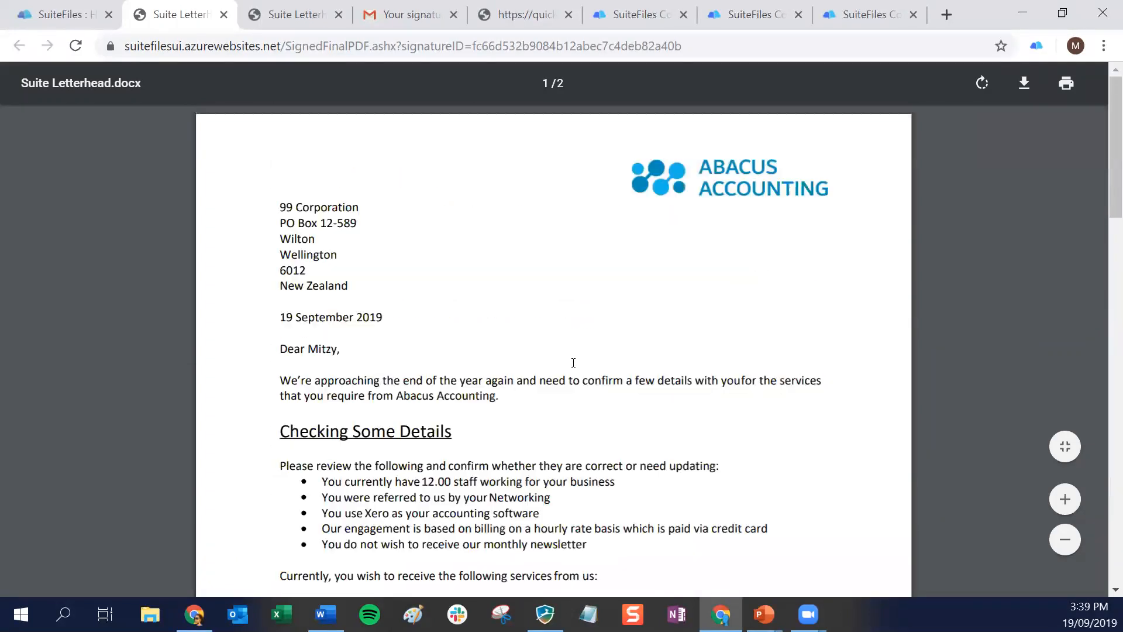
Return to the SuiteFiles signing list and review the signing history of the September 19 2019 letter
left_click(38, 6)
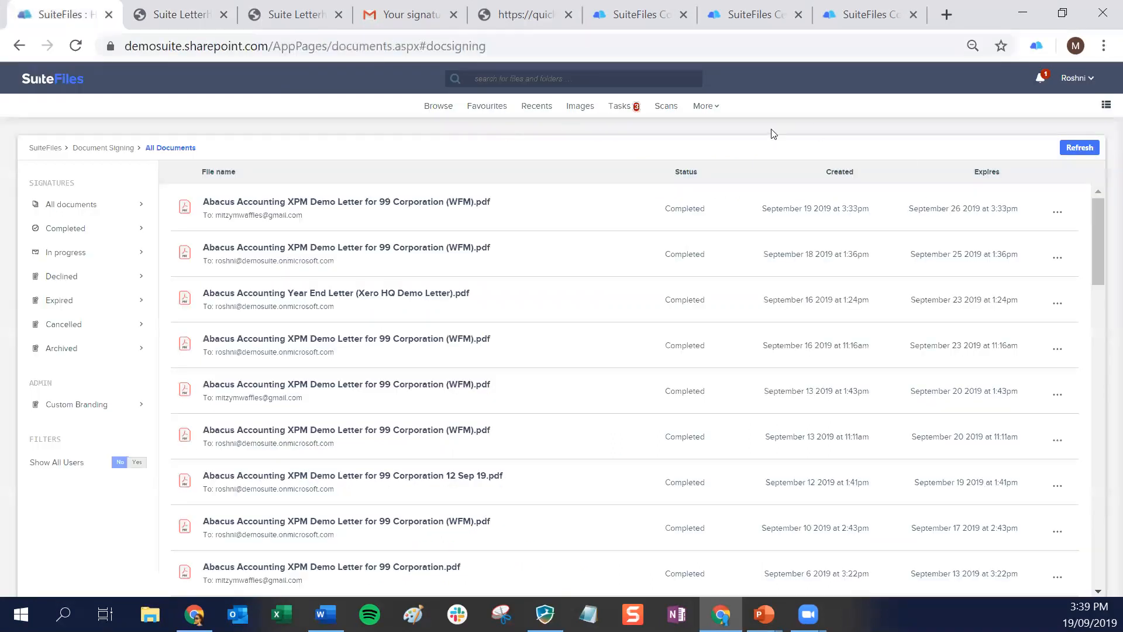
left_click(1058, 212)
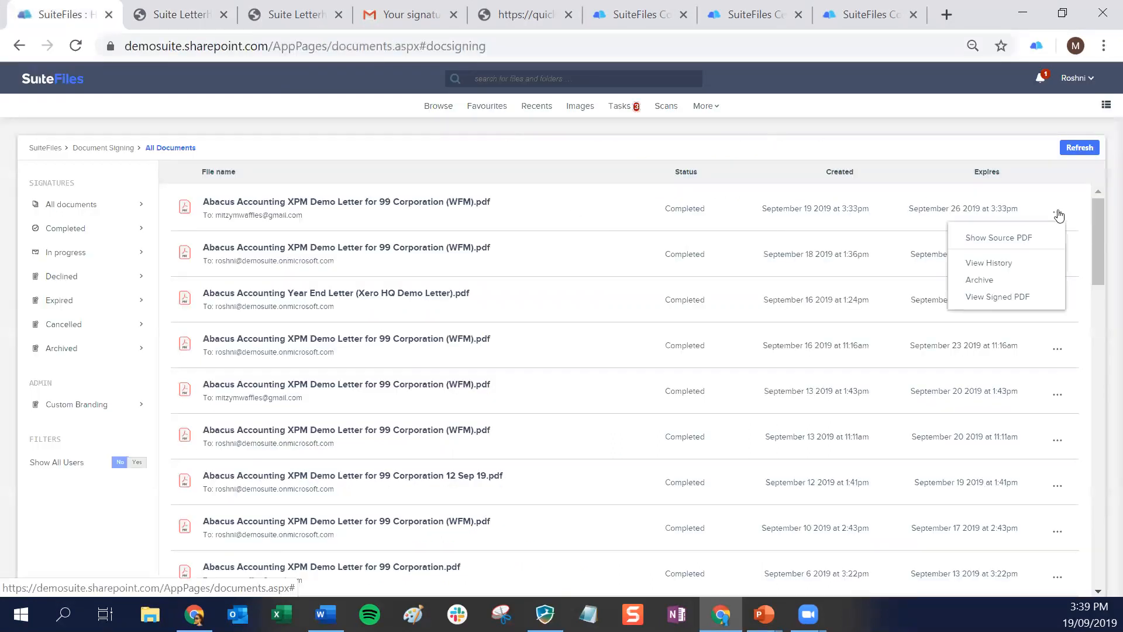
left_click(998, 264)
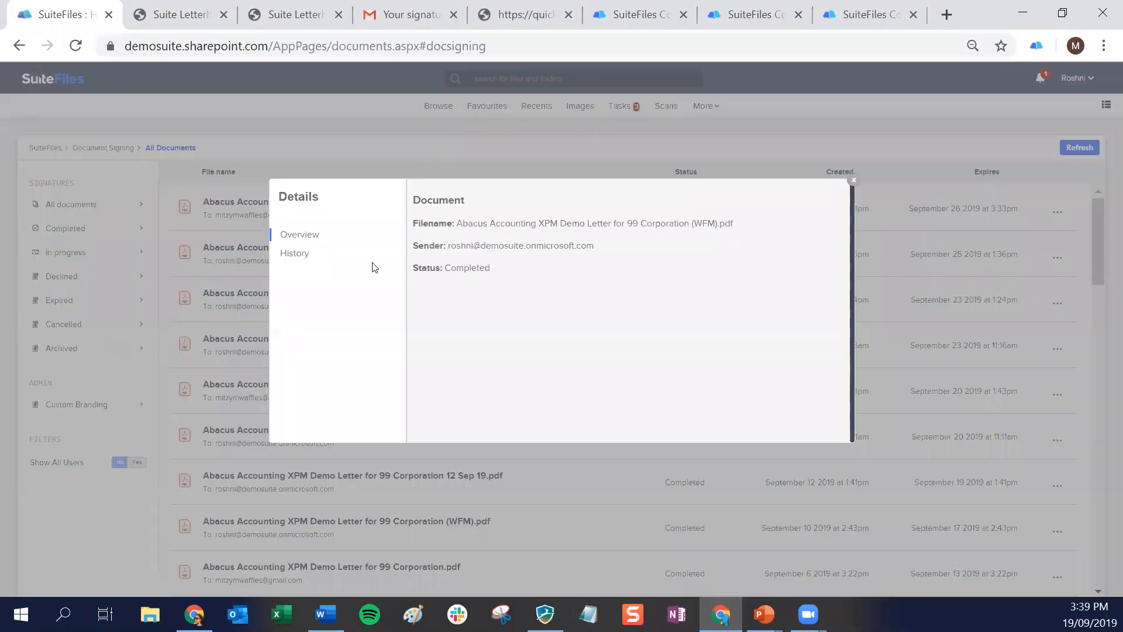
left_click(294, 254)
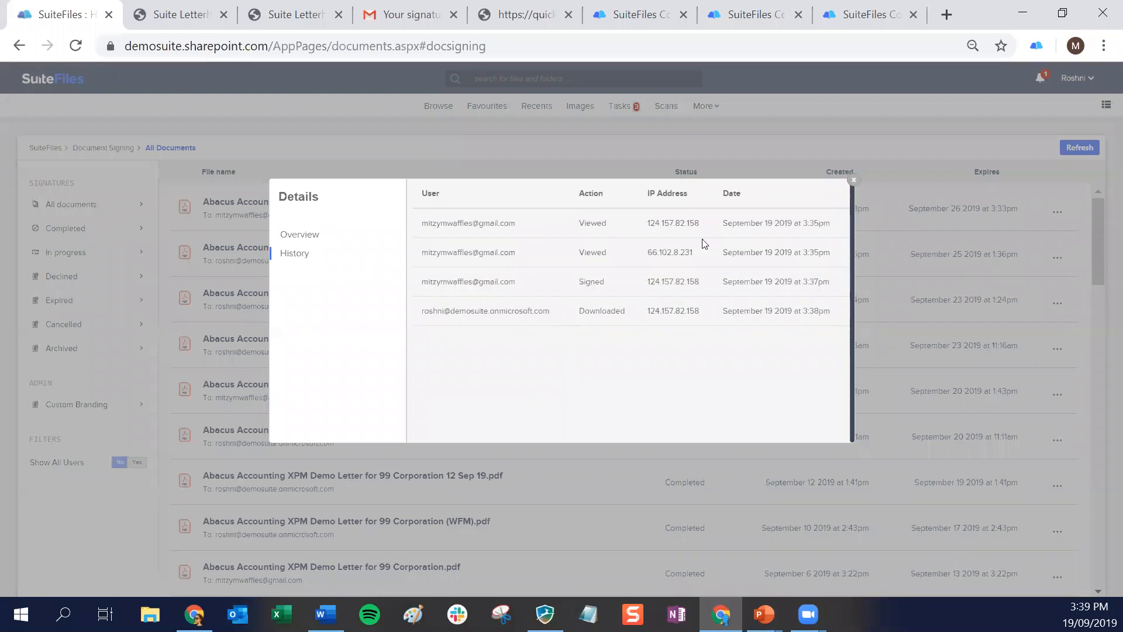
left_click(854, 180)
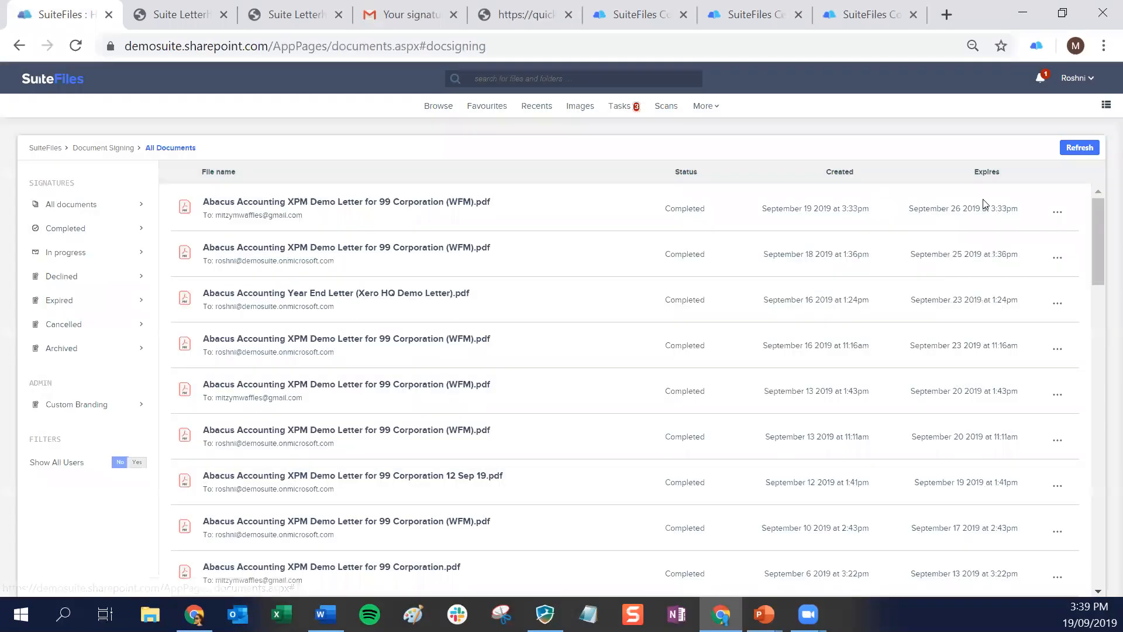
Show the September 19 2019 letter's source PDF, and list its Engagement folder sorted by date last modified
left_click(1057, 214)
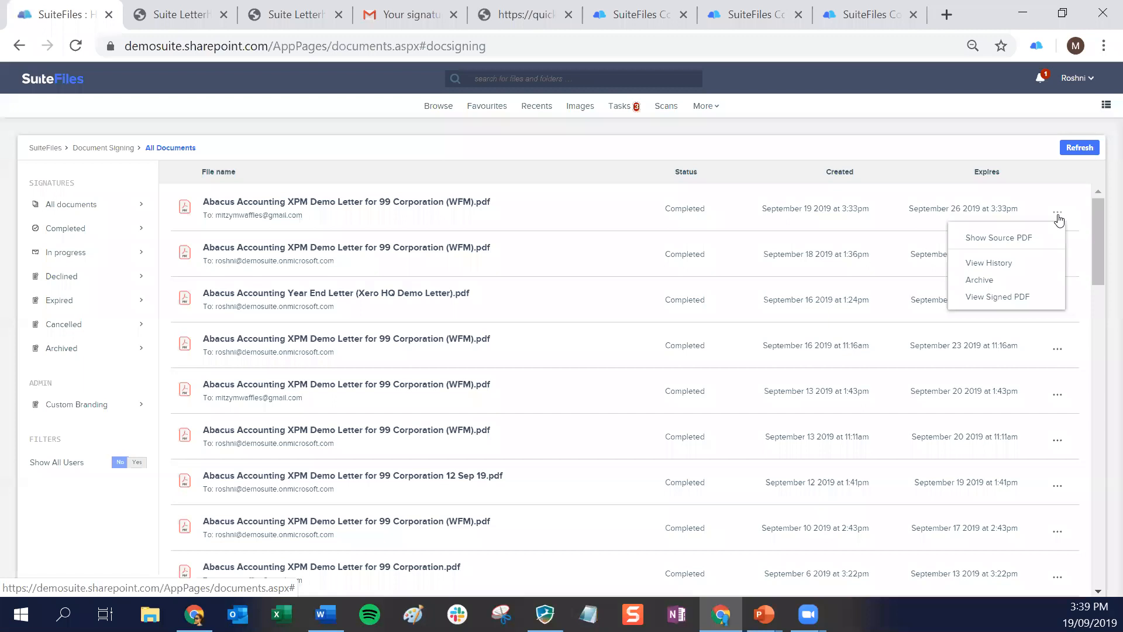
left_click(1014, 240)
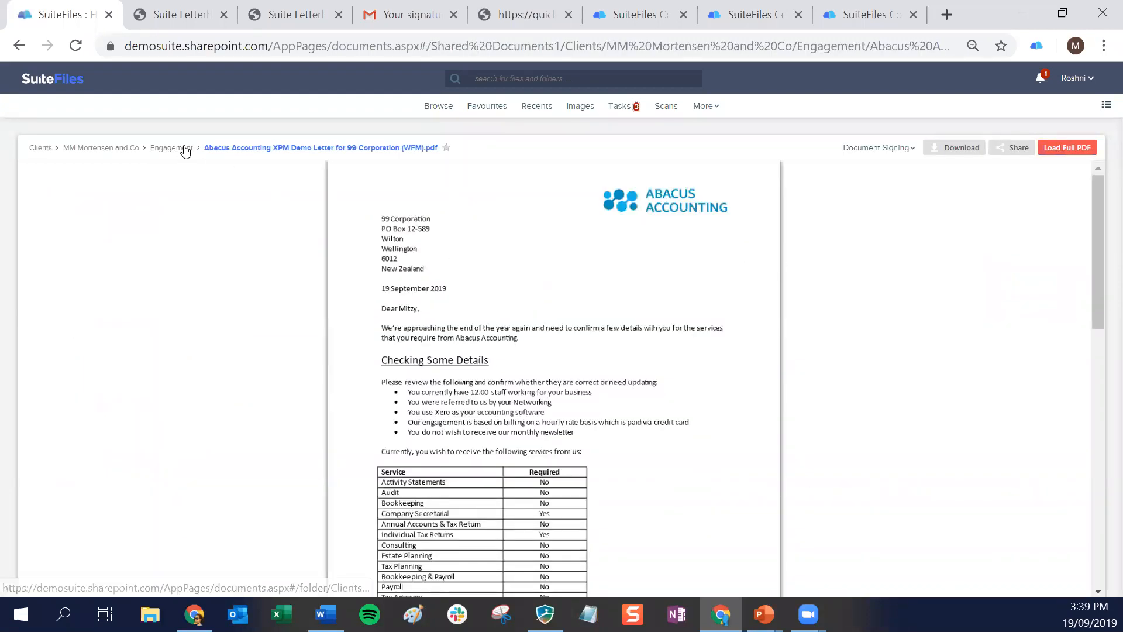
left_click(179, 147)
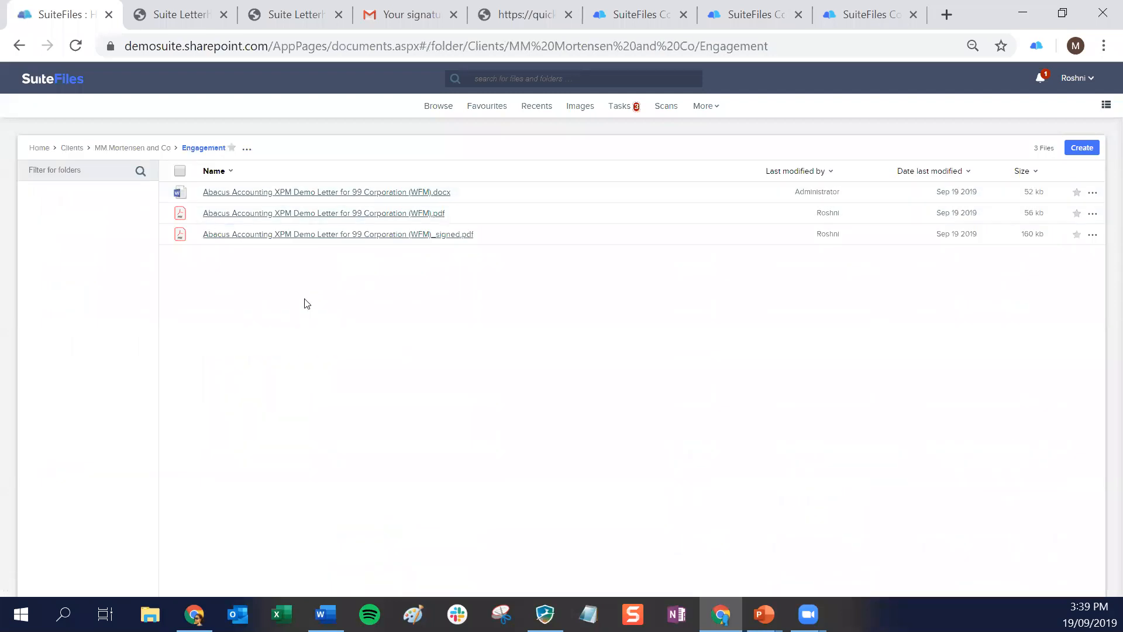
left_click(939, 172)
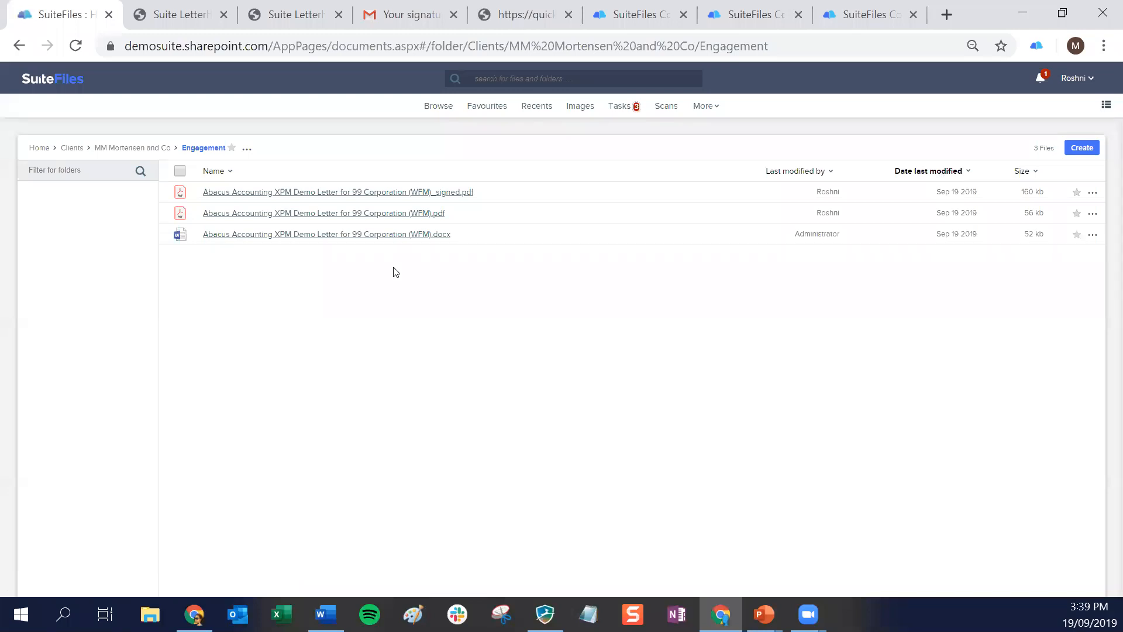
Review the blank confirmation section of the unsigned PDF letter and return to the Engagement folder
left_click(342, 214)
scroll(436, 365, "down", 15)
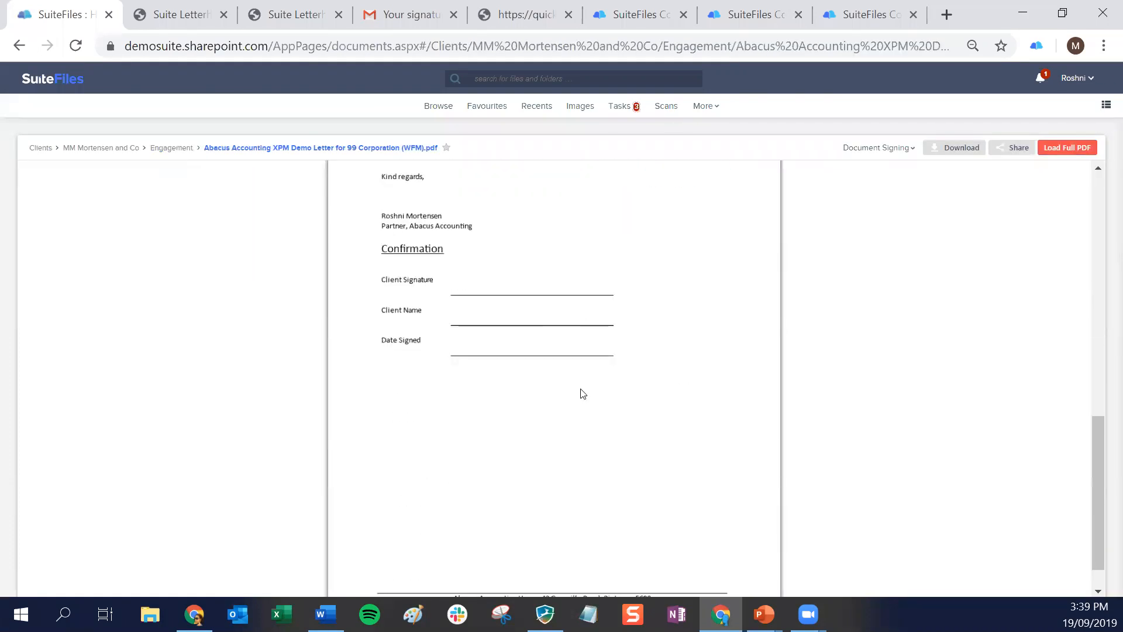
left_click(170, 149)
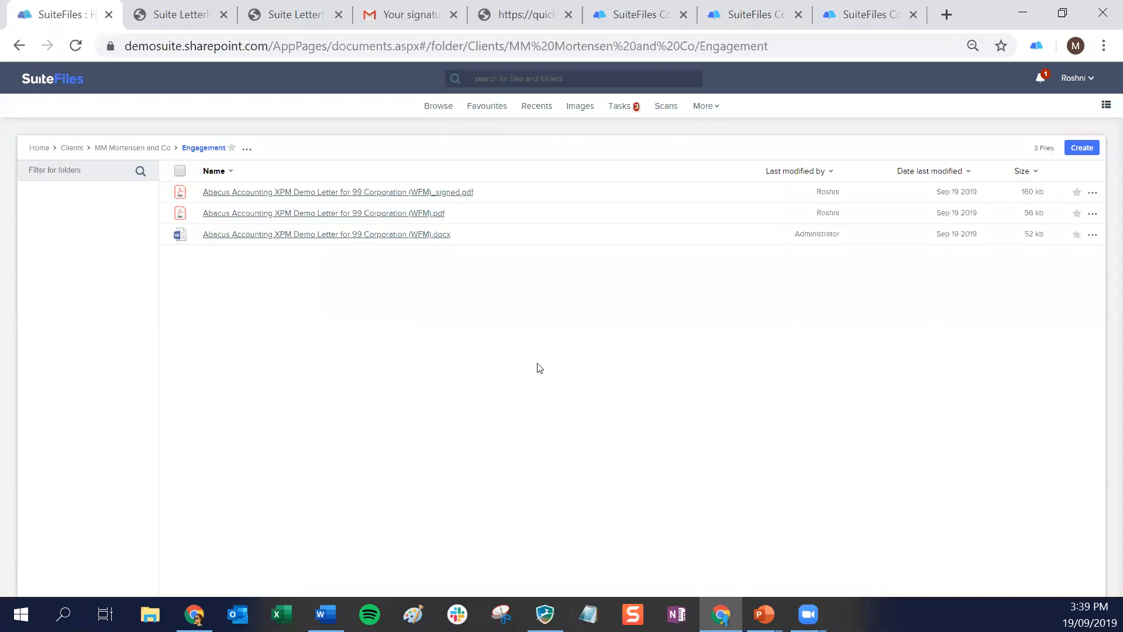
Review the confirmation section of the letter's _signed.pdf copy and return to the Engagement folder
left_click(370, 192)
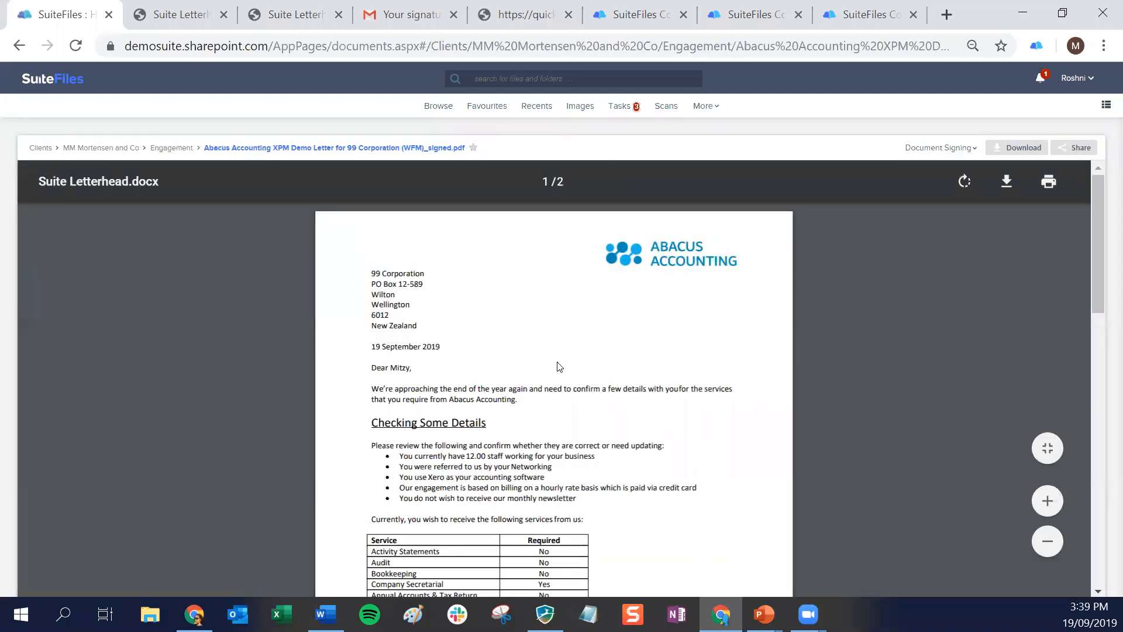
scroll(560, 363, "down", 10)
scroll(560, 361, "down", 6)
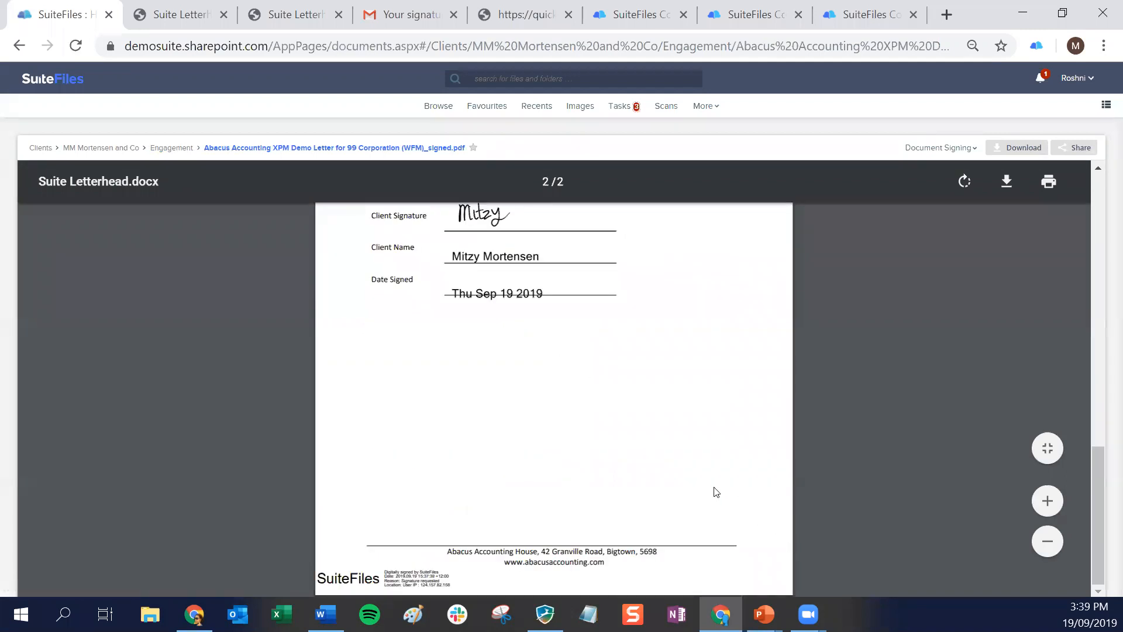
scroll(713, 488, "up", 15)
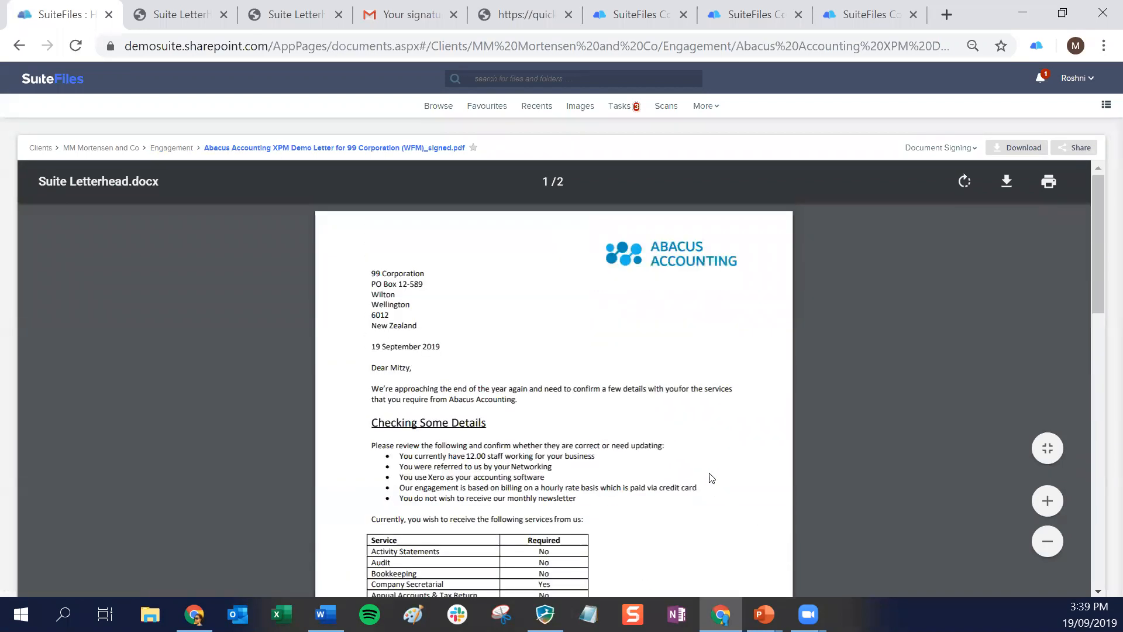
left_click(167, 148)
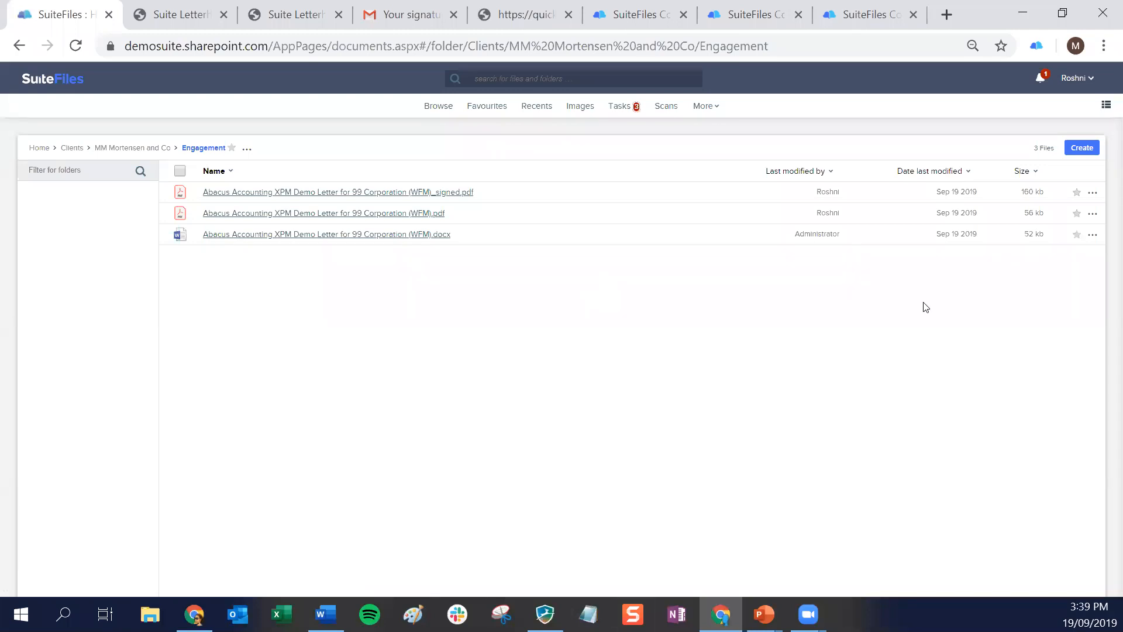
Switch to SuiteFiles Connect and review the letter signed Sep 19th 2019 from the client's signed files
left_click(648, 18)
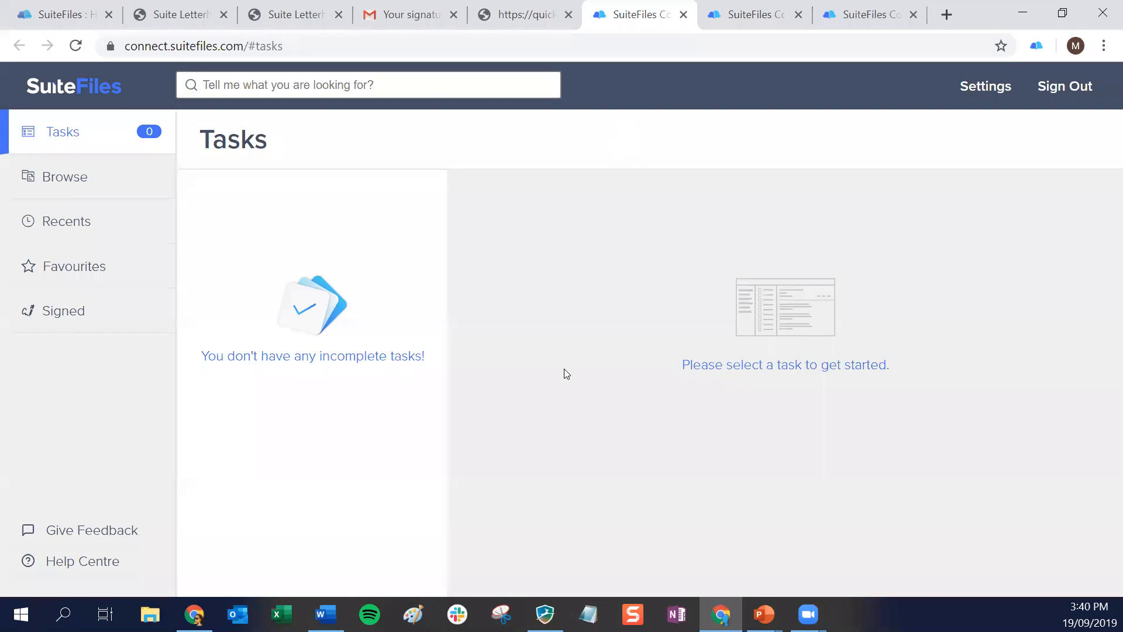
left_click(55, 316)
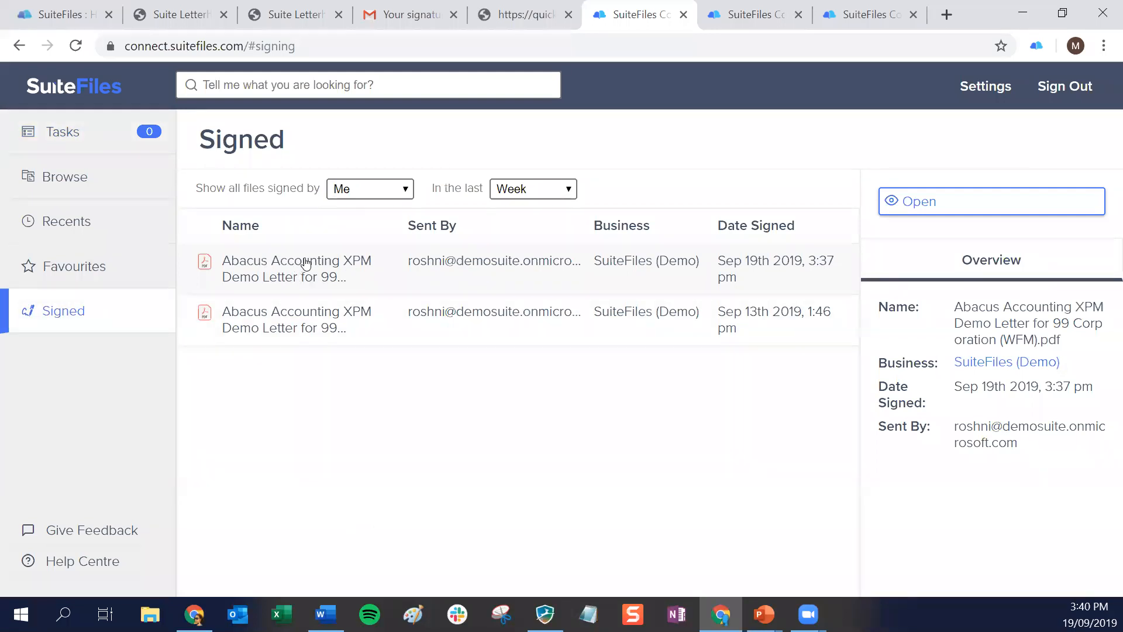
left_click(944, 203)
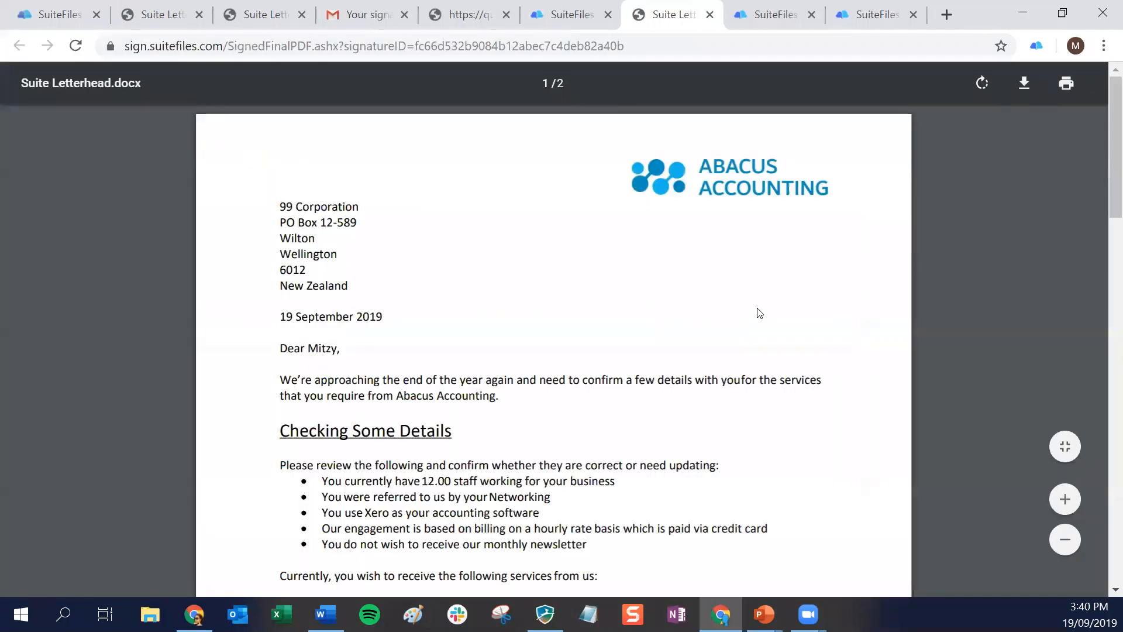
scroll(677, 367, "down", 15)
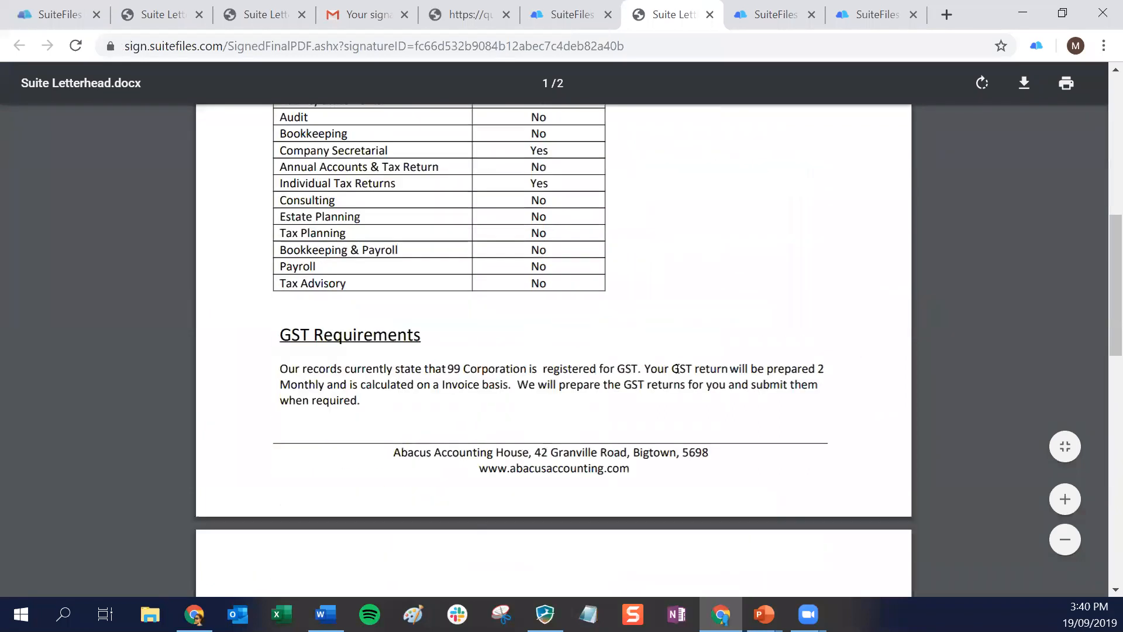
scroll(677, 368, "down", 7)
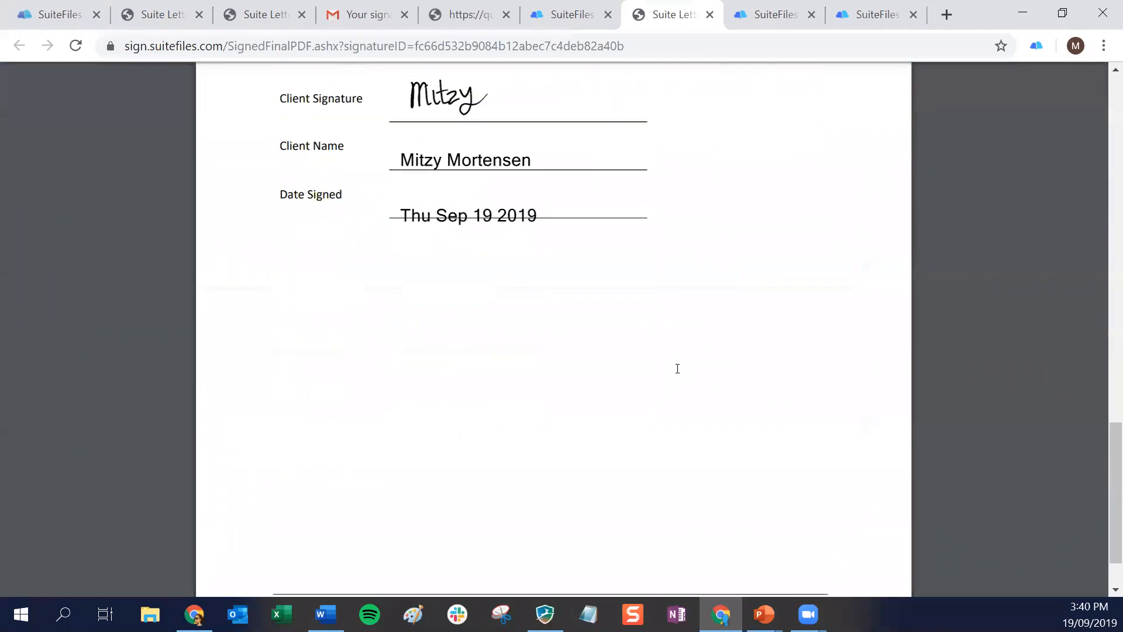
scroll(677, 368, "up", 20)
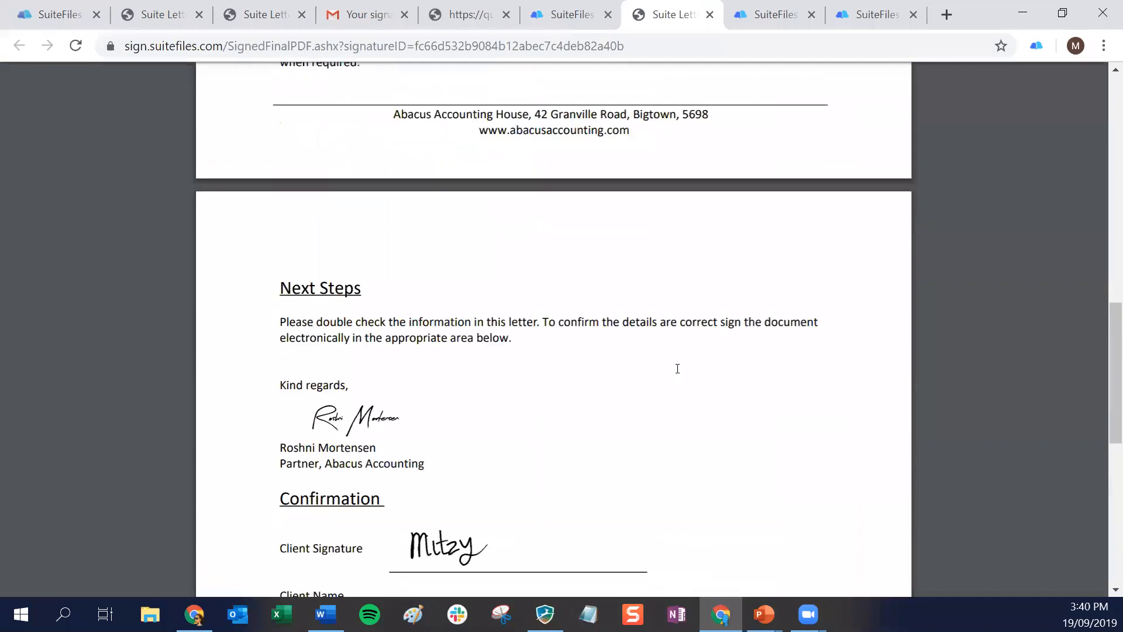
left_click(576, 17)
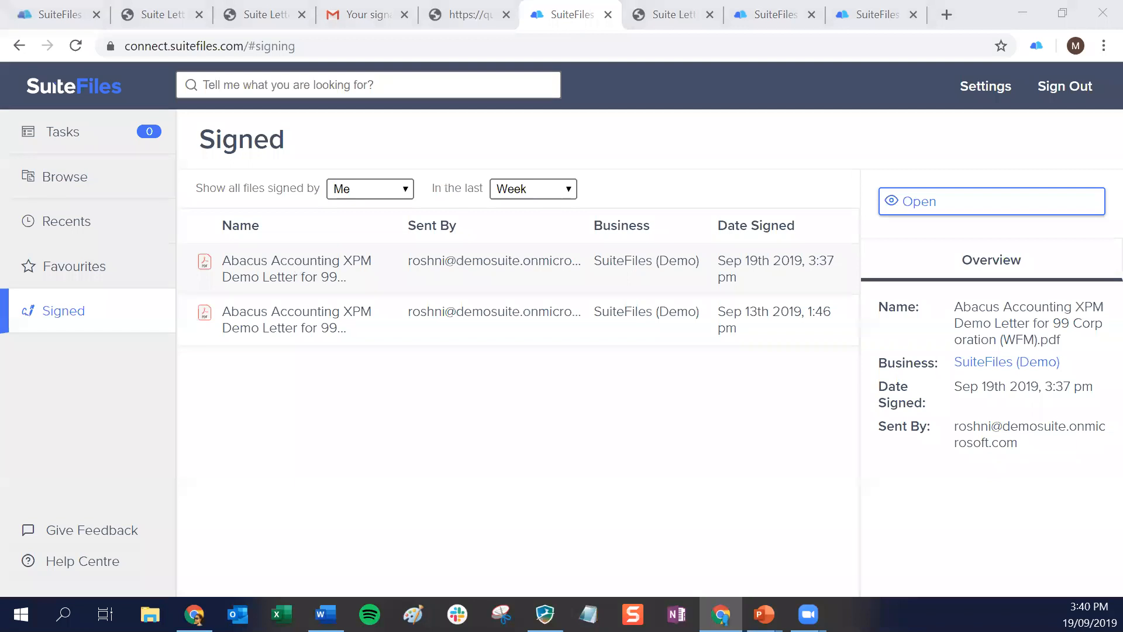
key("alt+Tab")
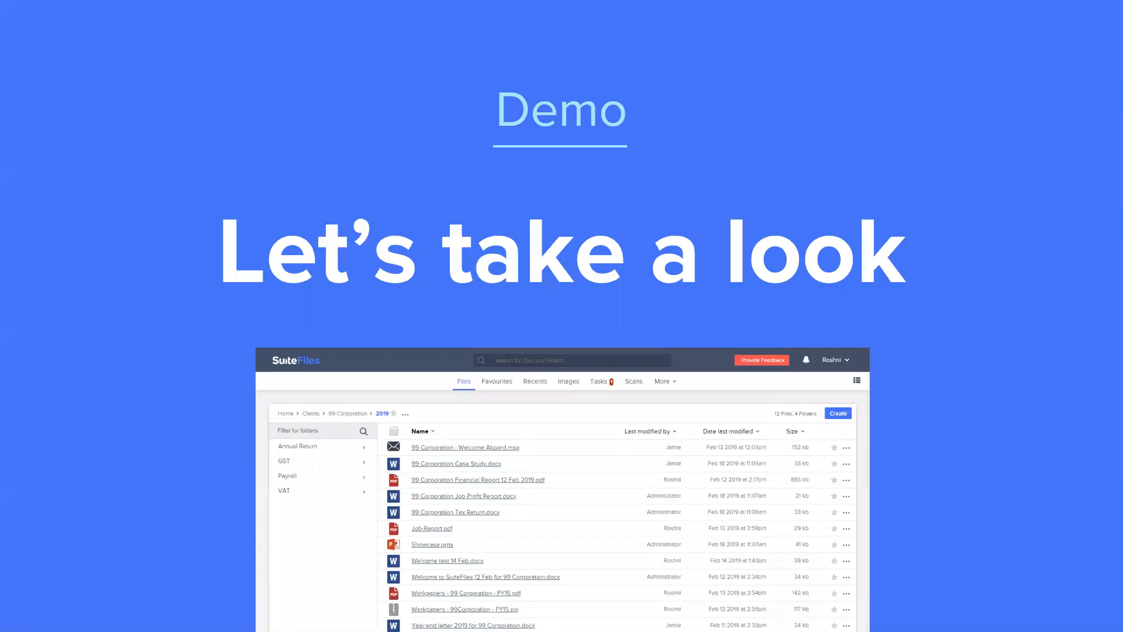
key("Right")
key("Right")
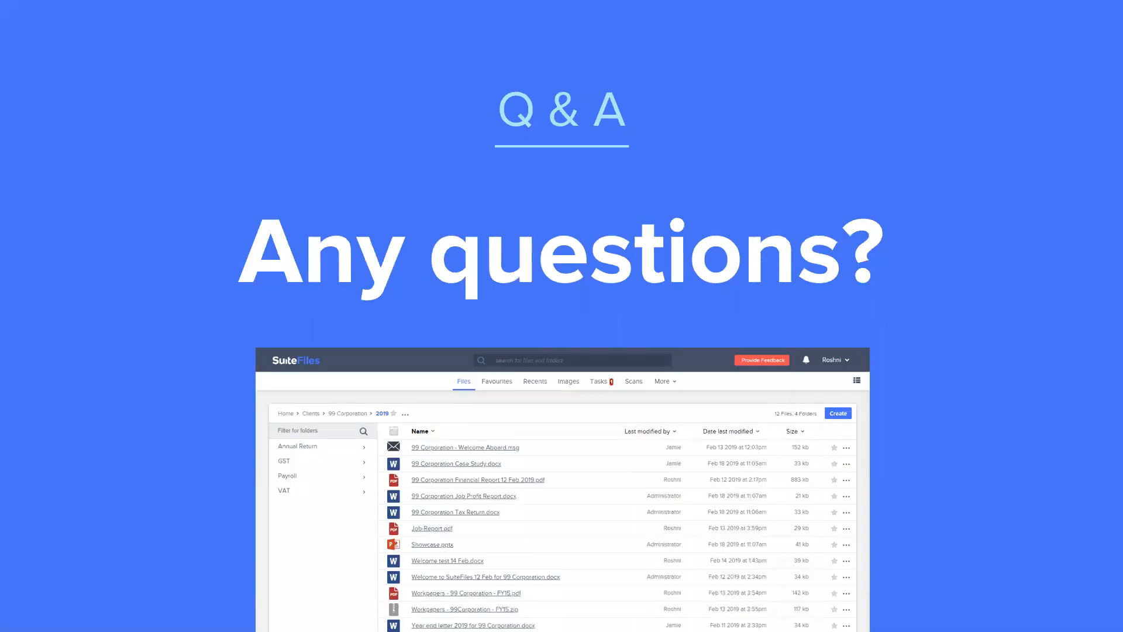
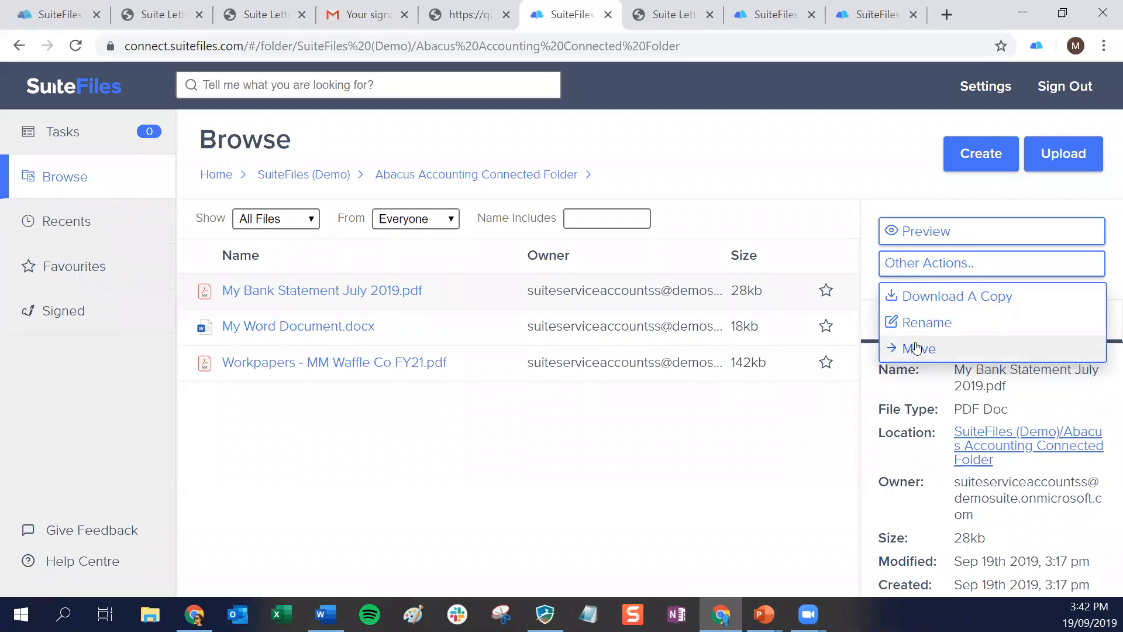
Review the client's create options in the connected folder, and preview My Word Document.docx with its other actions
left_click(974, 156)
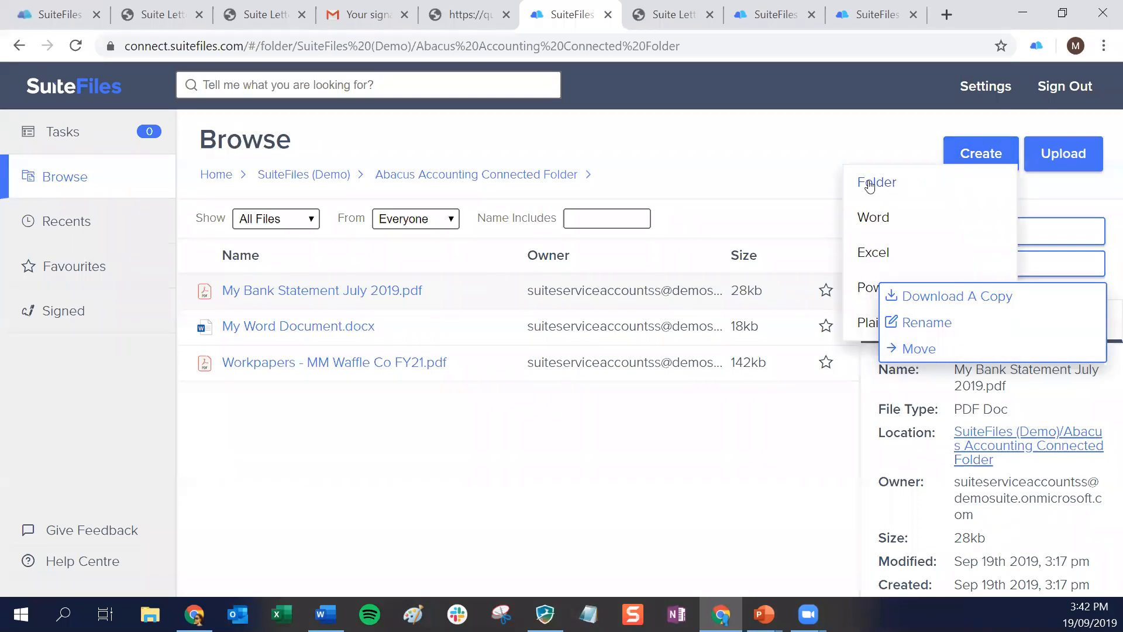
left_click(761, 175)
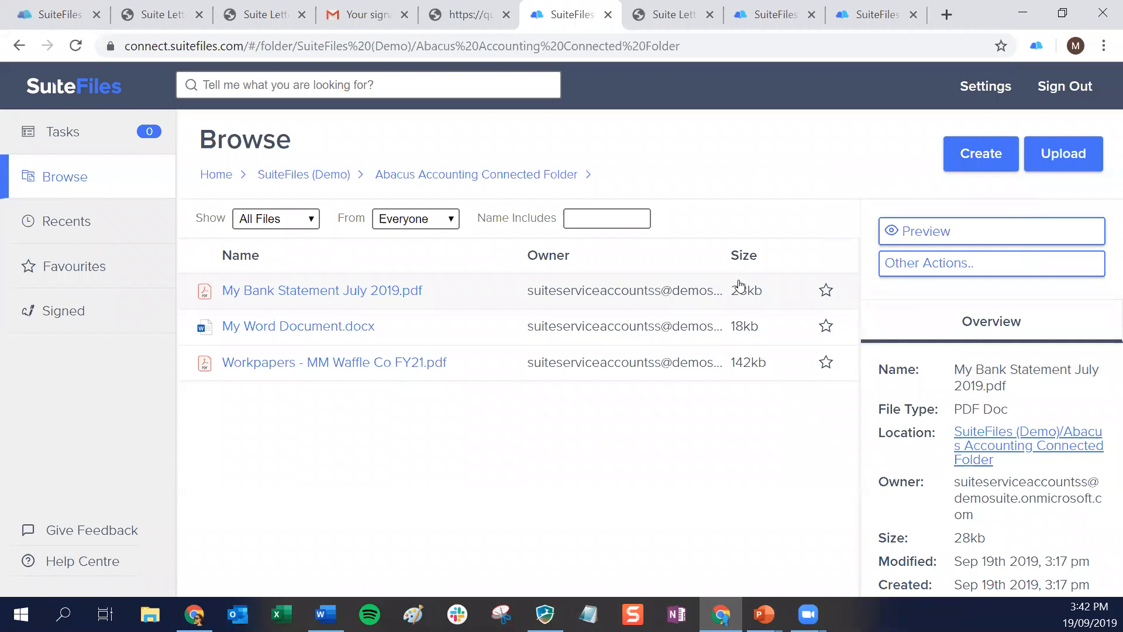
left_click(288, 326)
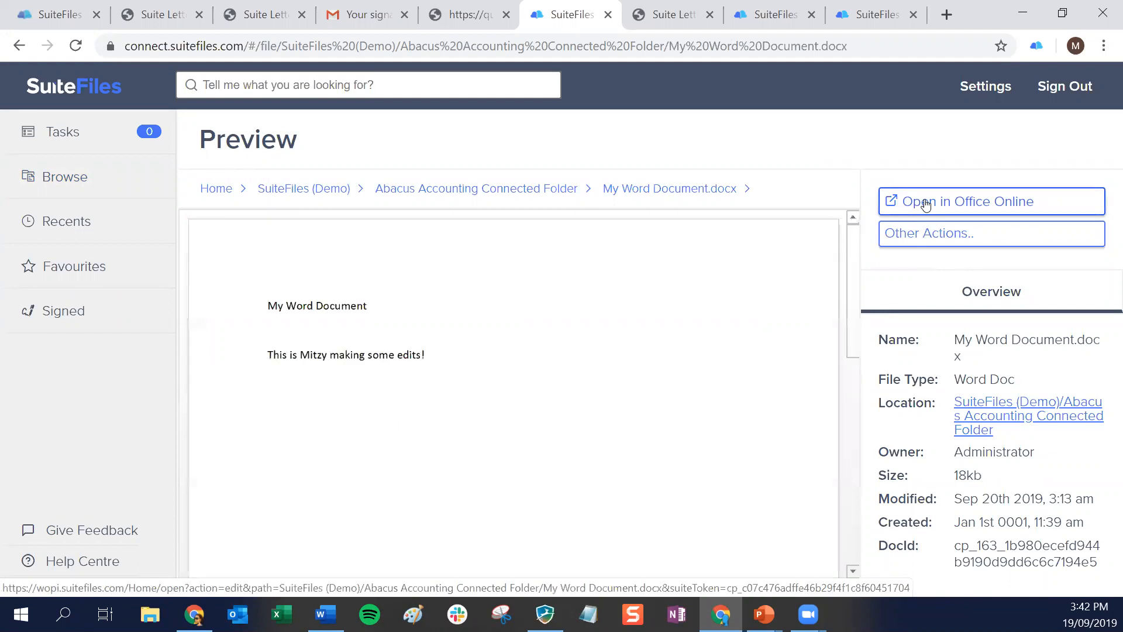
left_click(924, 241)
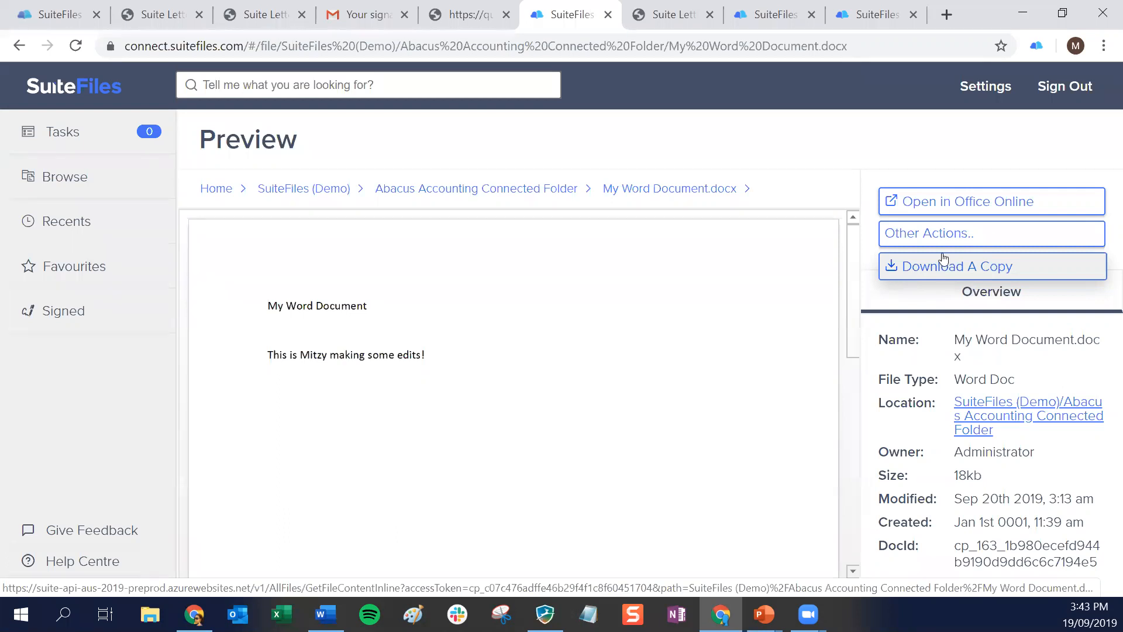
Switch to the firm's SuiteFiles and filter the Clients folders by "mm"
left_click(36, 15)
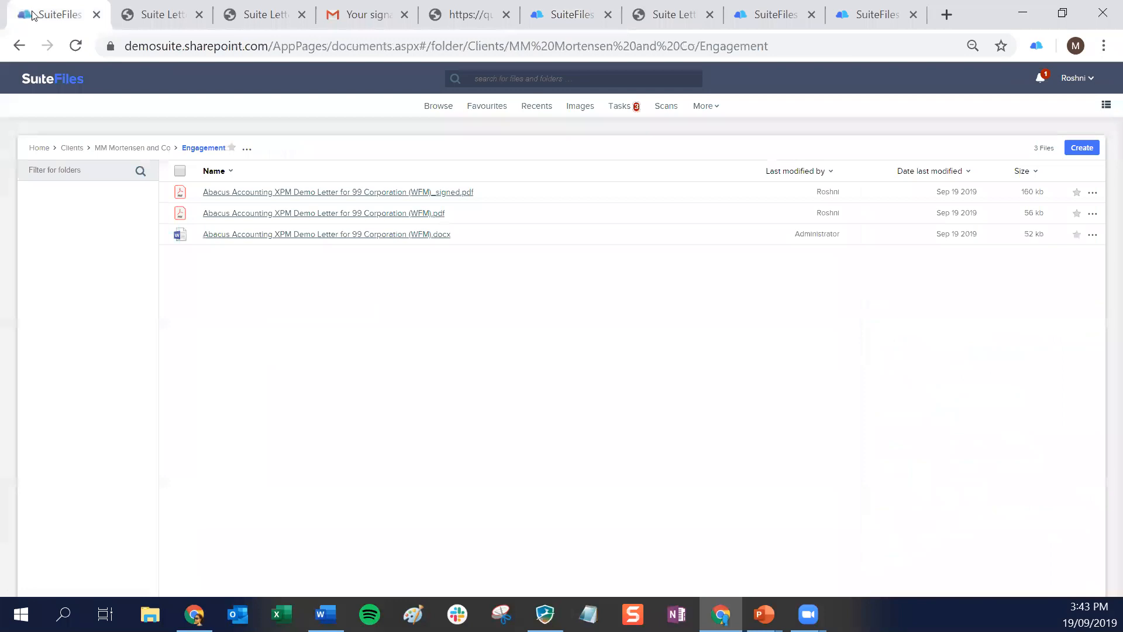
left_click(111, 149)
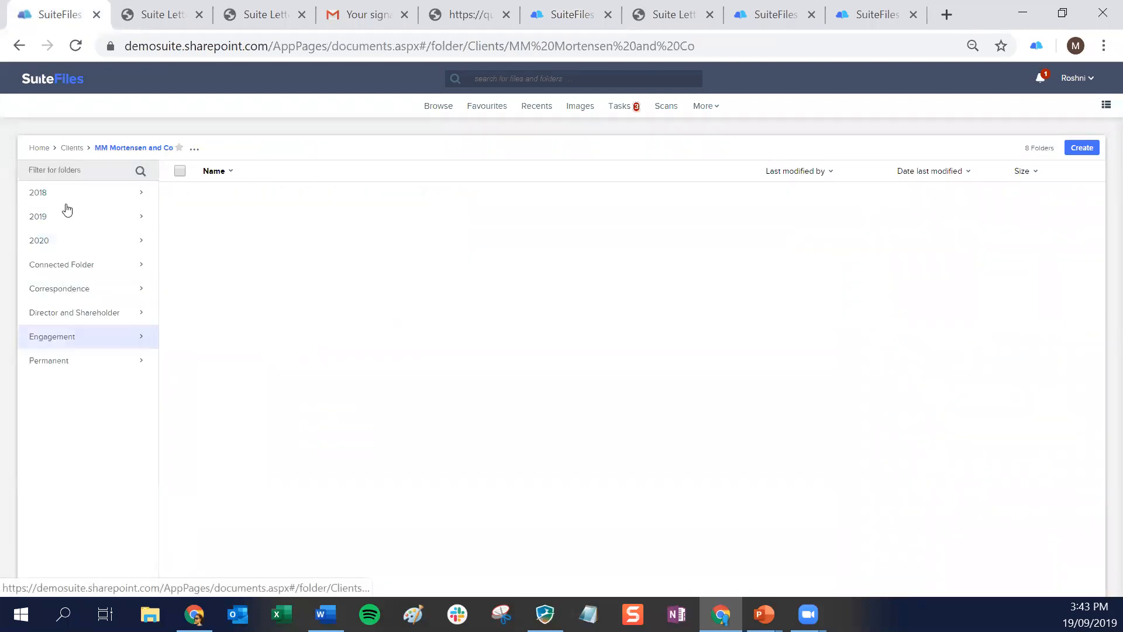
left_click(72, 148)
left_click(72, 170)
type("mm")
key("Return")
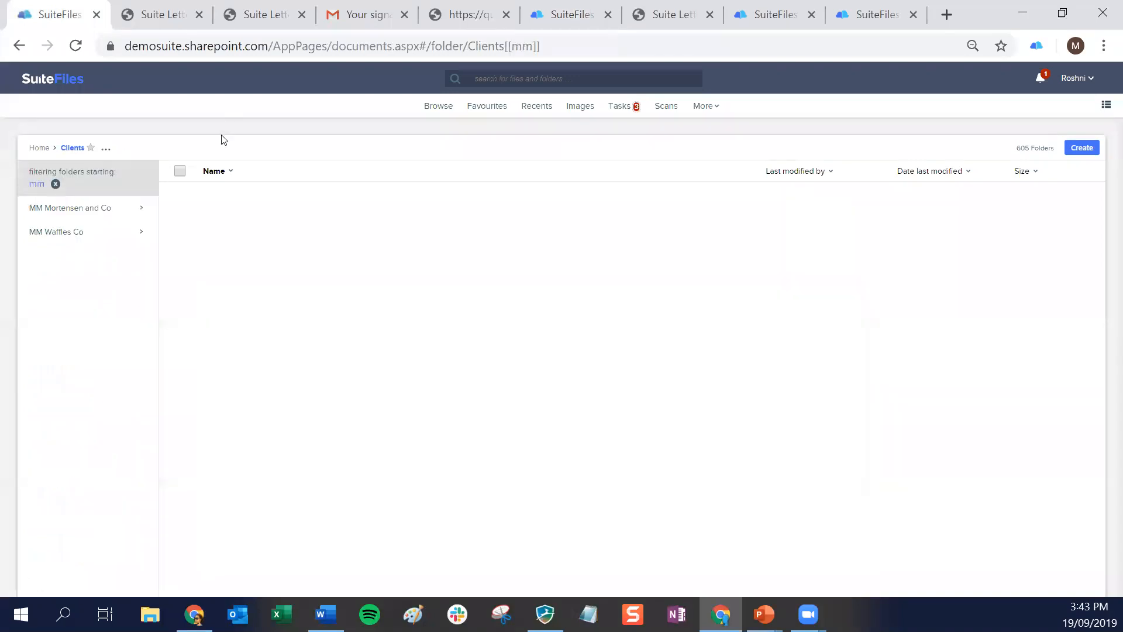
Open the MM Waffles Connected Folder under MM Waffles Co and review the available actions for My Bank Statement July 2019.pdf
left_click(48, 231)
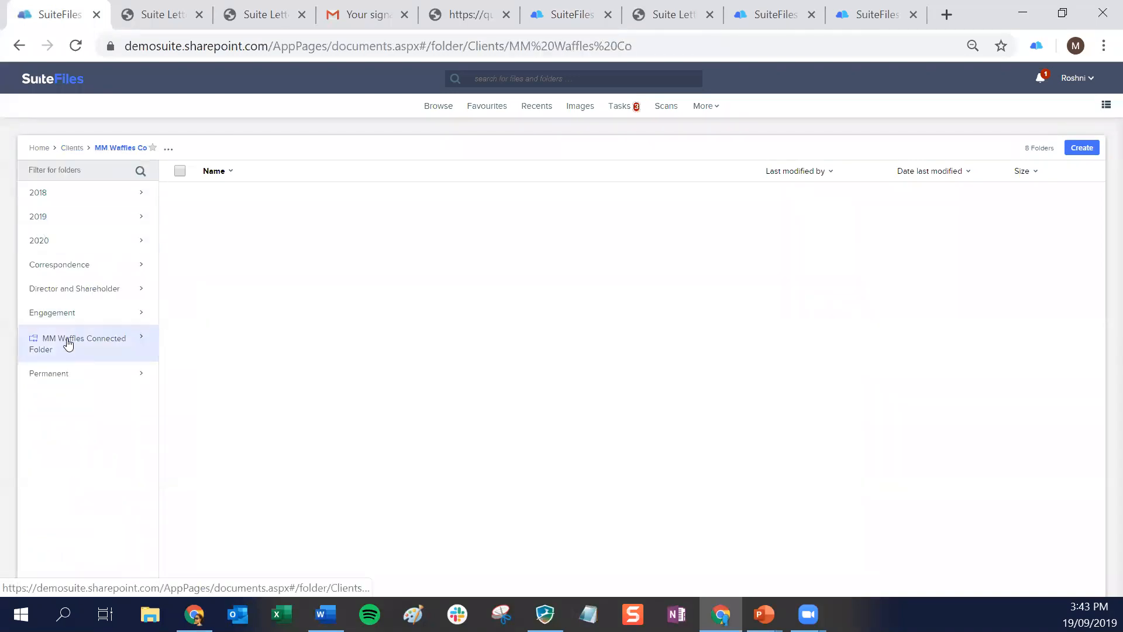
left_click(68, 348)
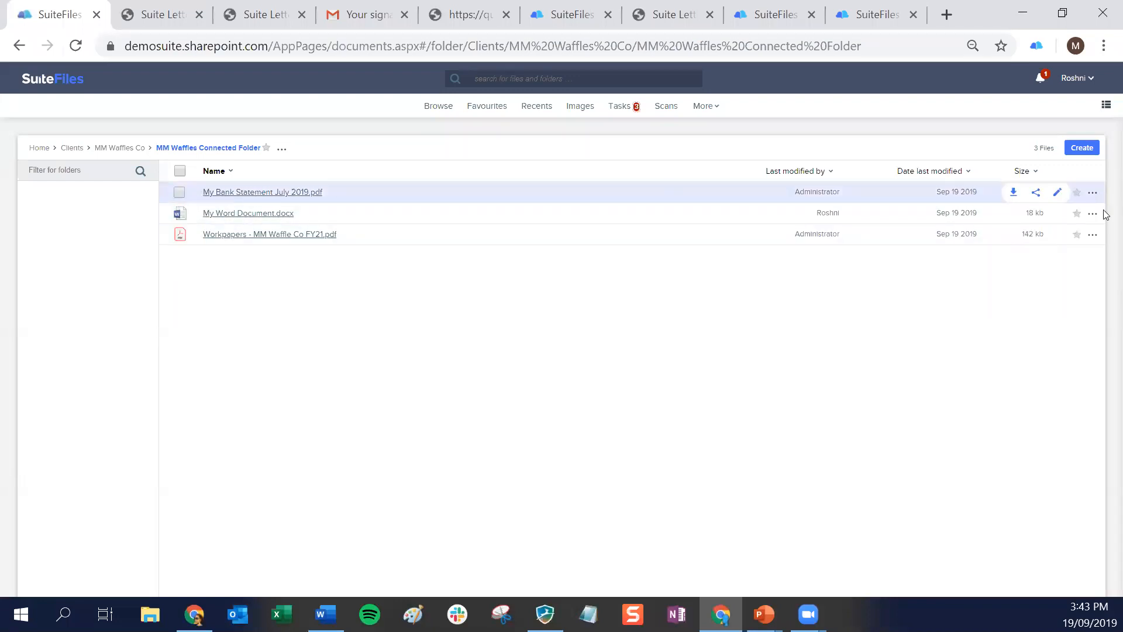
left_click(1094, 194)
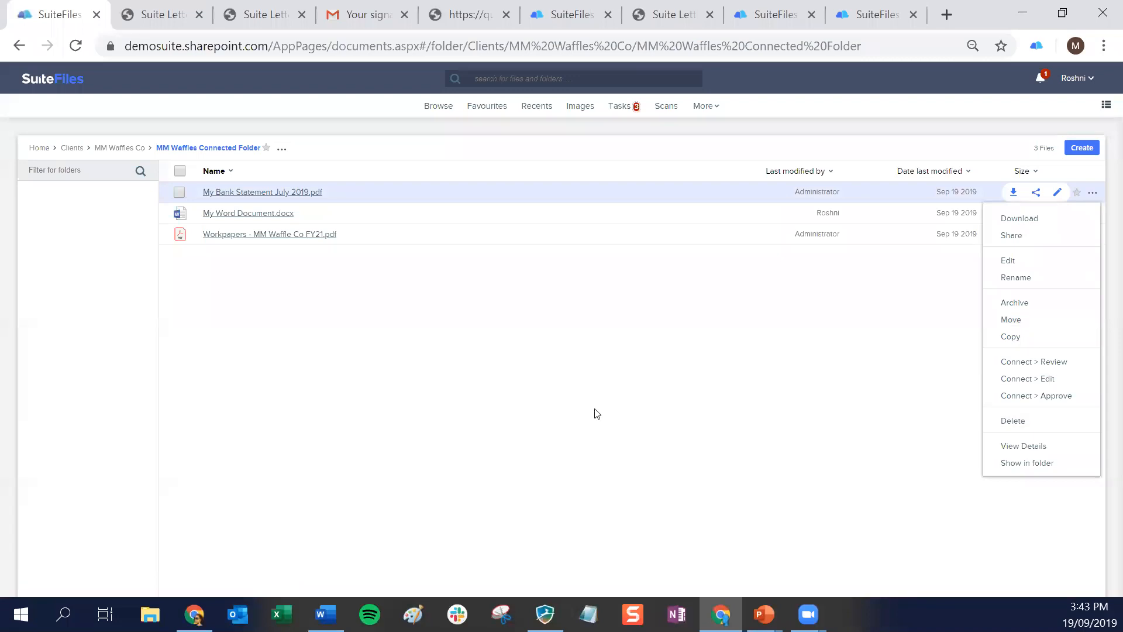
left_click(532, 414)
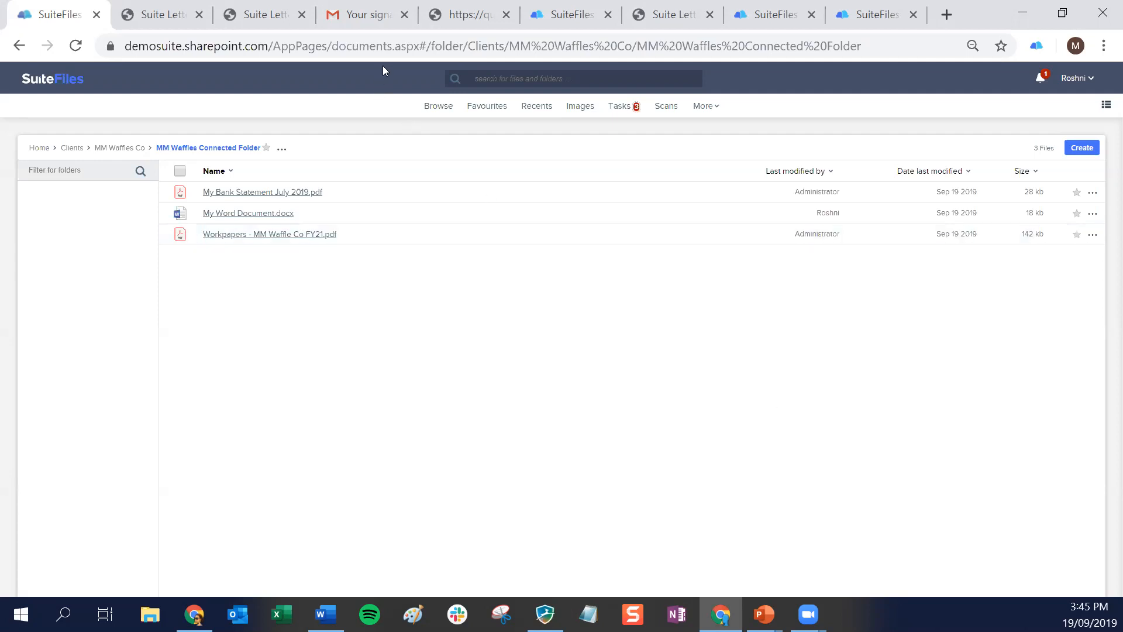
Switch to SuiteFiles Connect, return to the Abacus Accounting Connected Folder and show the other actions for My Bank Statement July 2019.pdf
left_click(366, 11)
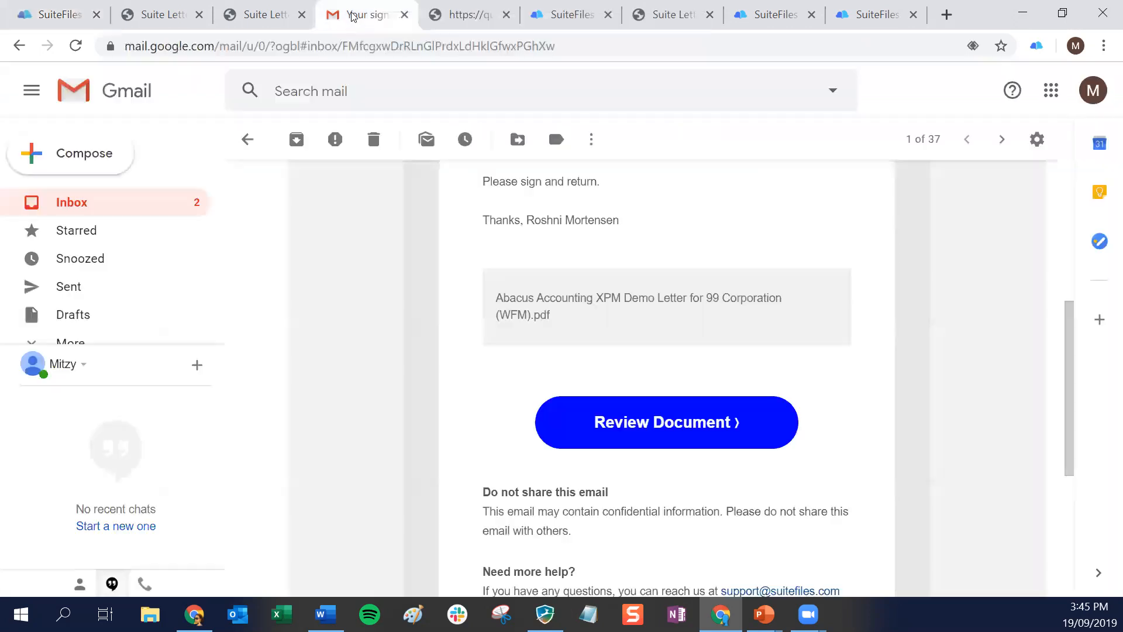
left_click(550, 16)
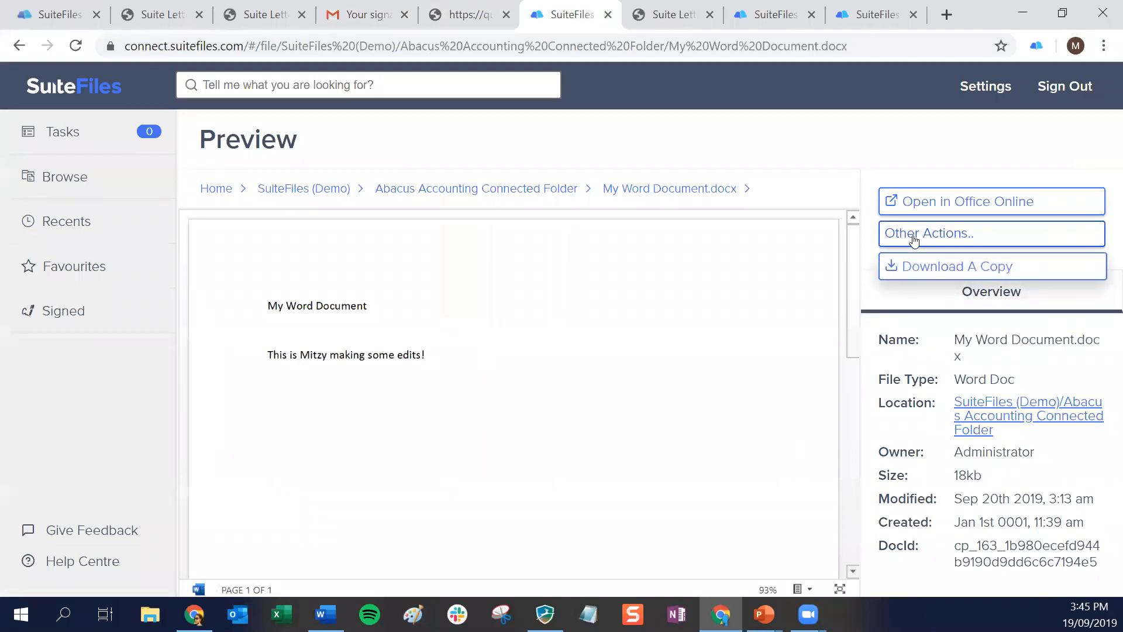
left_click(501, 192)
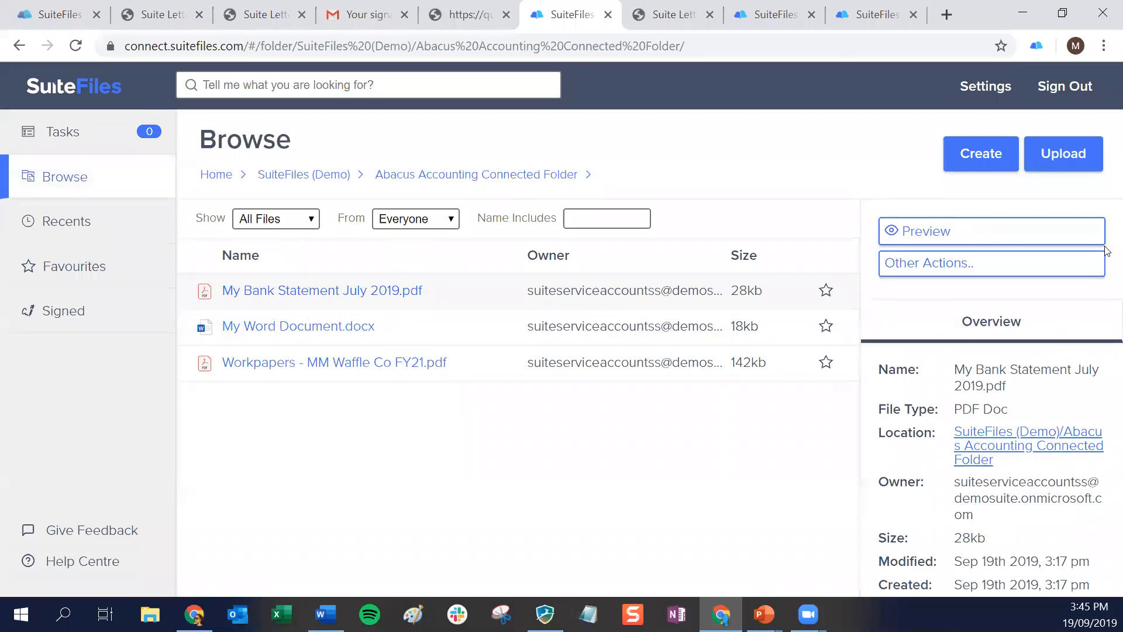
left_click(947, 264)
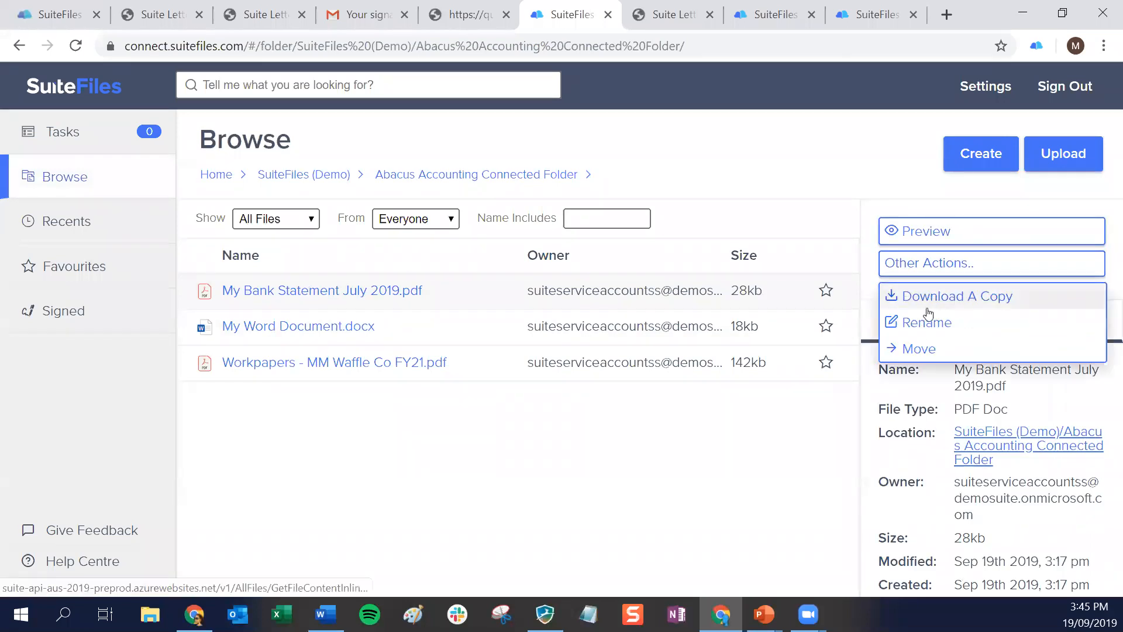
Preview My Word Document.docx, review its other actions, and return to the connected folder
left_click(342, 329)
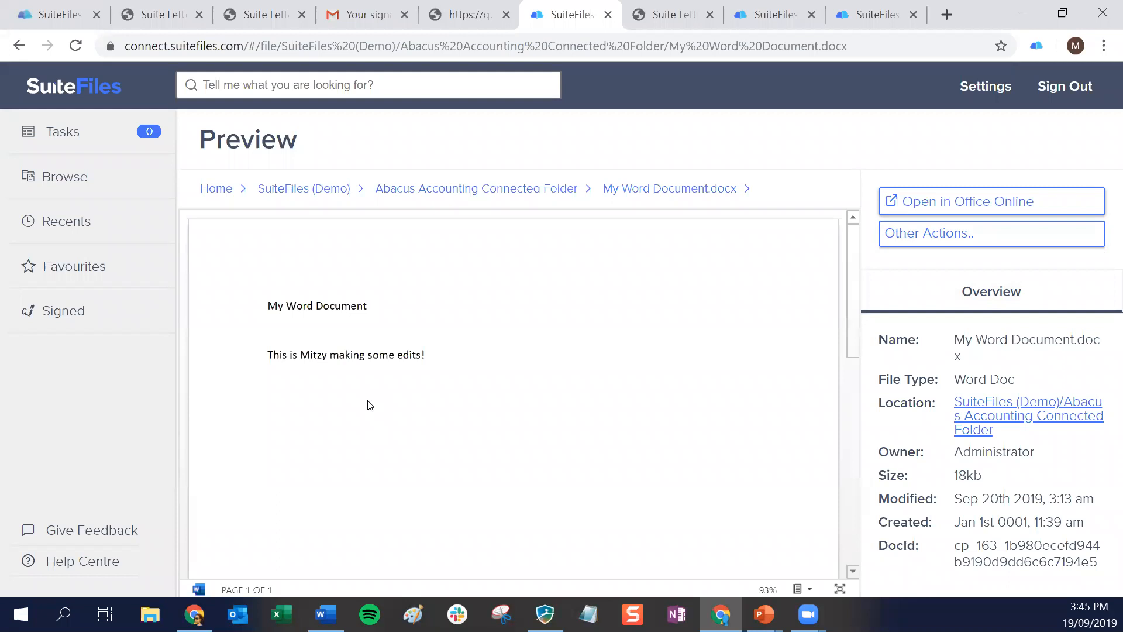
left_click(947, 233)
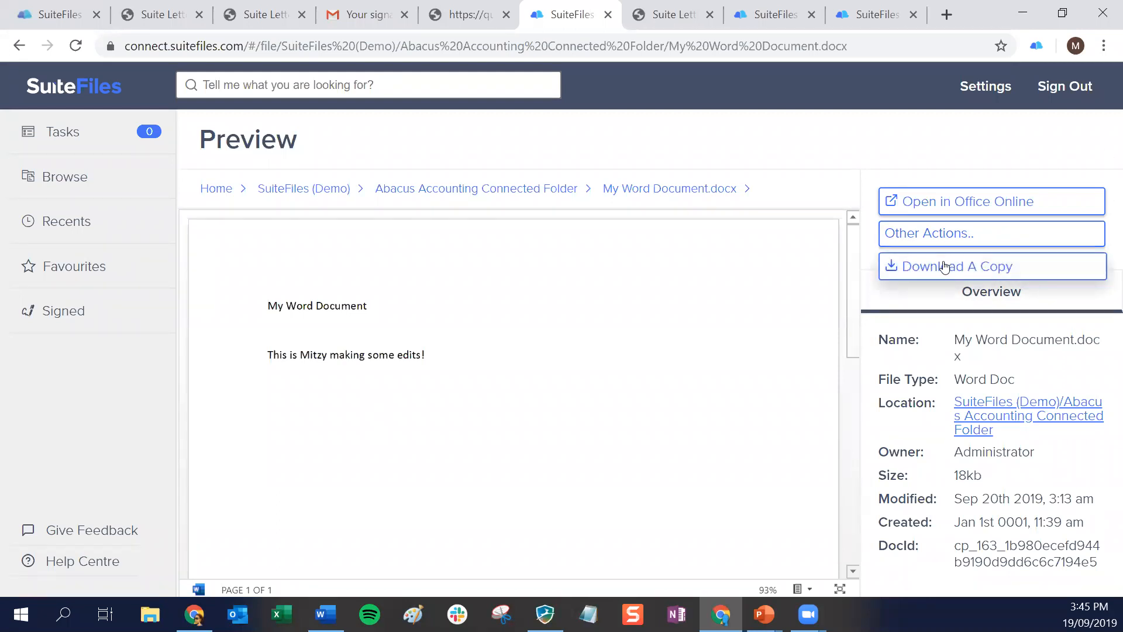
left_click(509, 197)
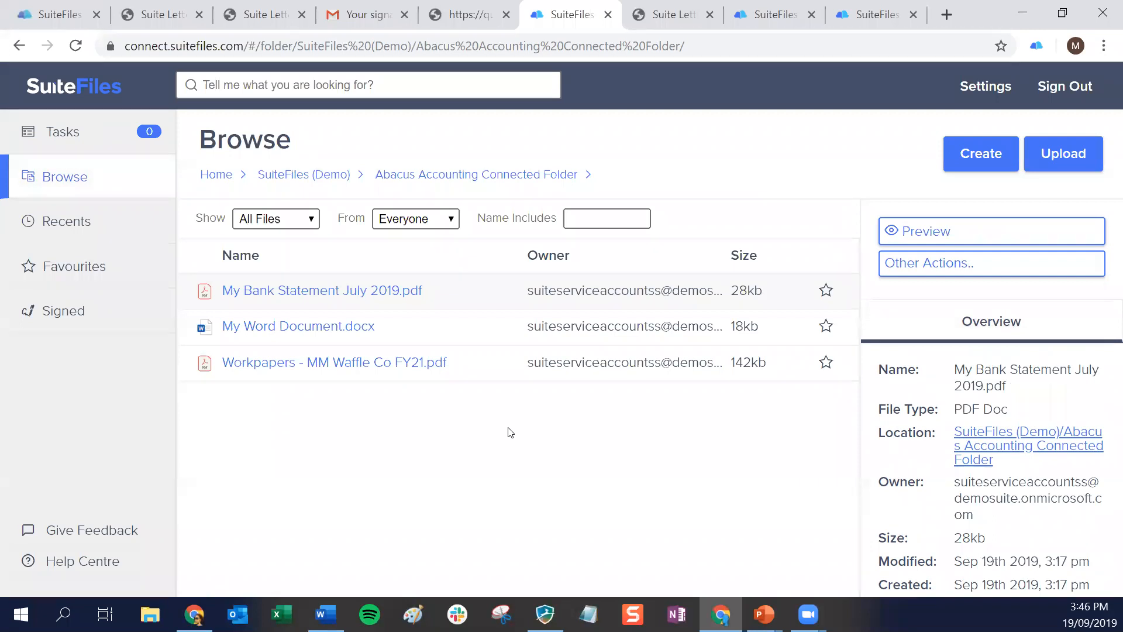
Review the connected folder's upload and create options, and the other actions for My Bank Statement July 2019.pdf
left_click(1057, 153)
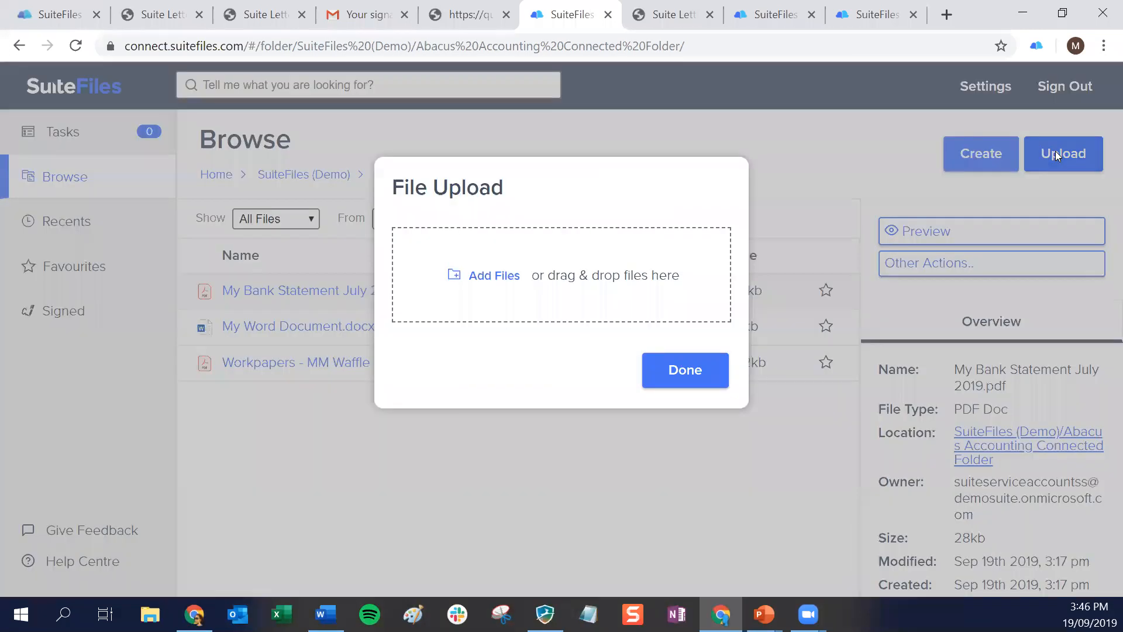
left_click(694, 362)
left_click(981, 153)
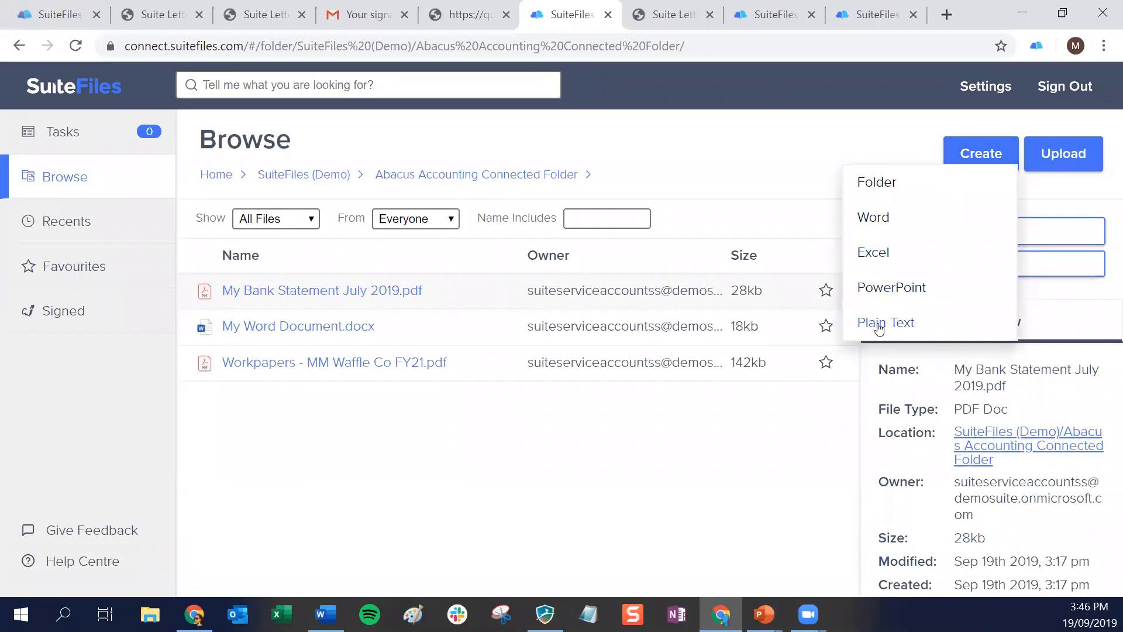
left_click(771, 457)
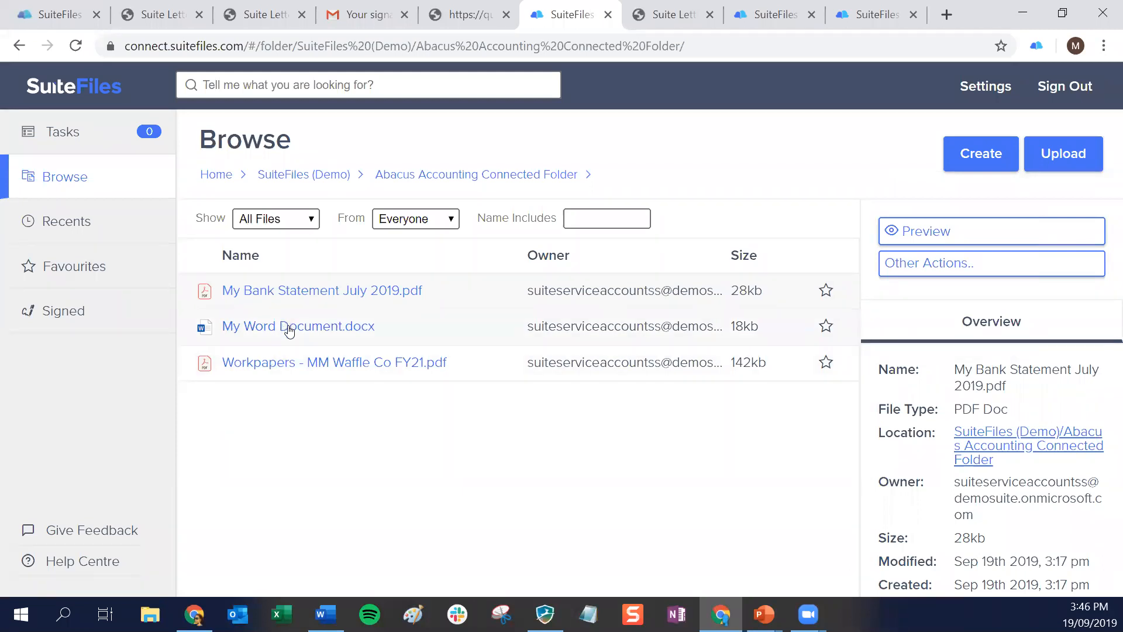
left_click(929, 274)
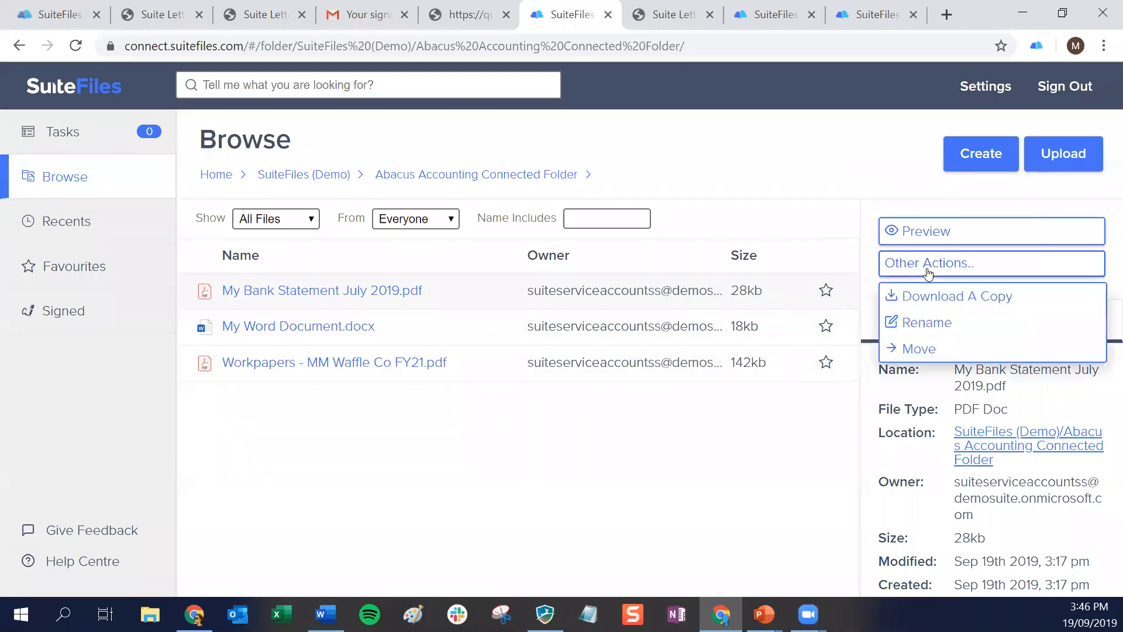
left_click(707, 488)
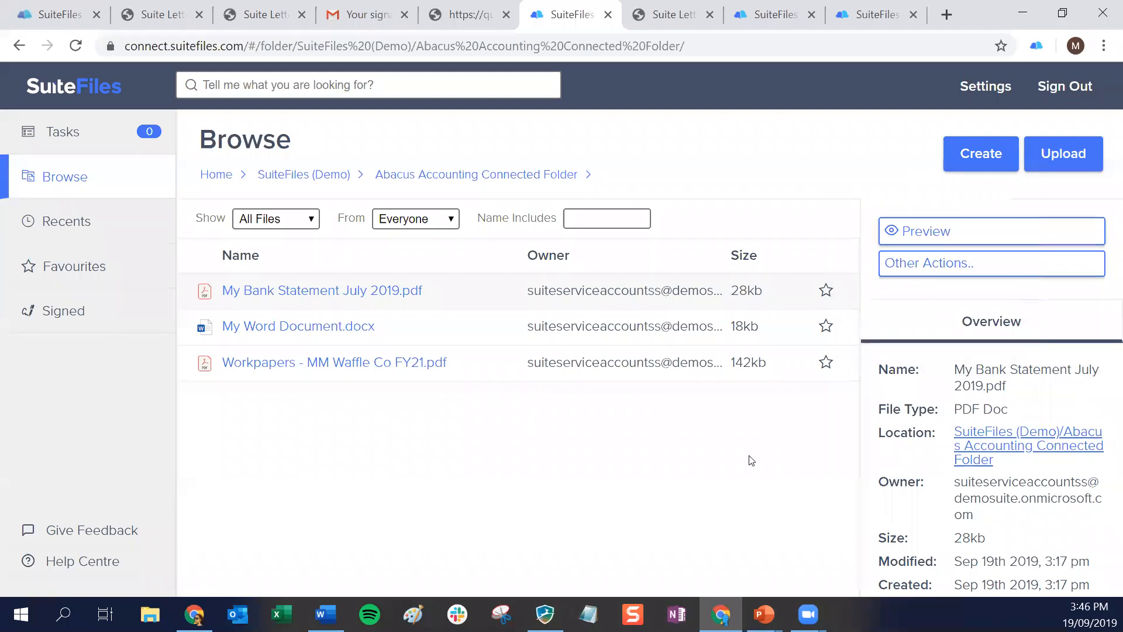
Switch to the firm's SuiteFiles and review the available actions for Workpapers - MM Waffle Co FY21.pdf at a larger page zoom
left_click(58, 15)
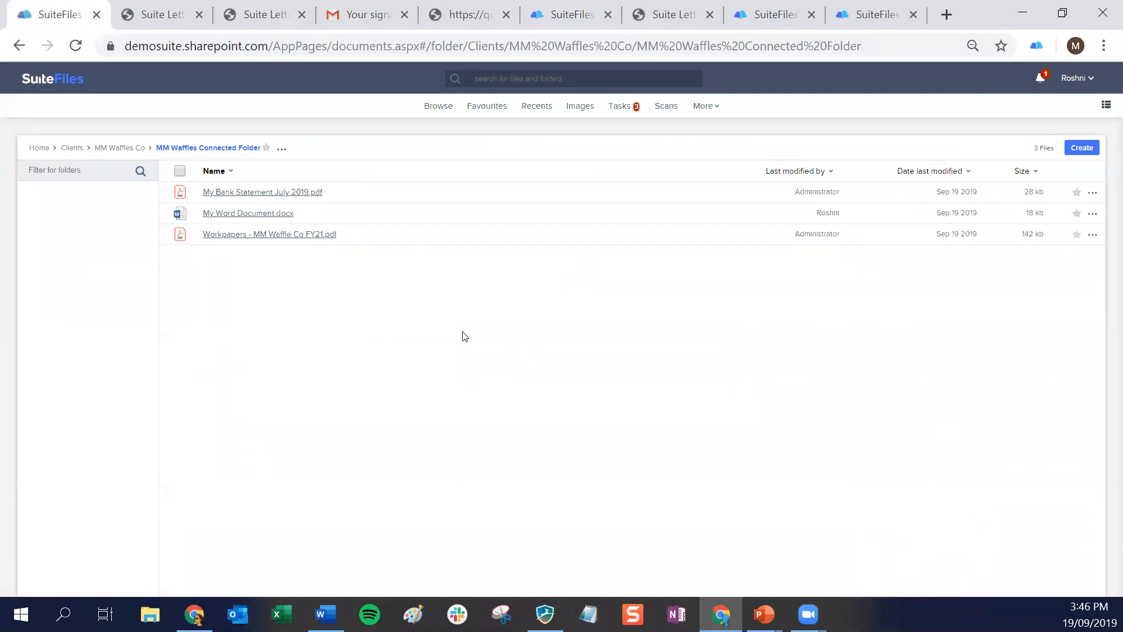
key("ctrl+plus")
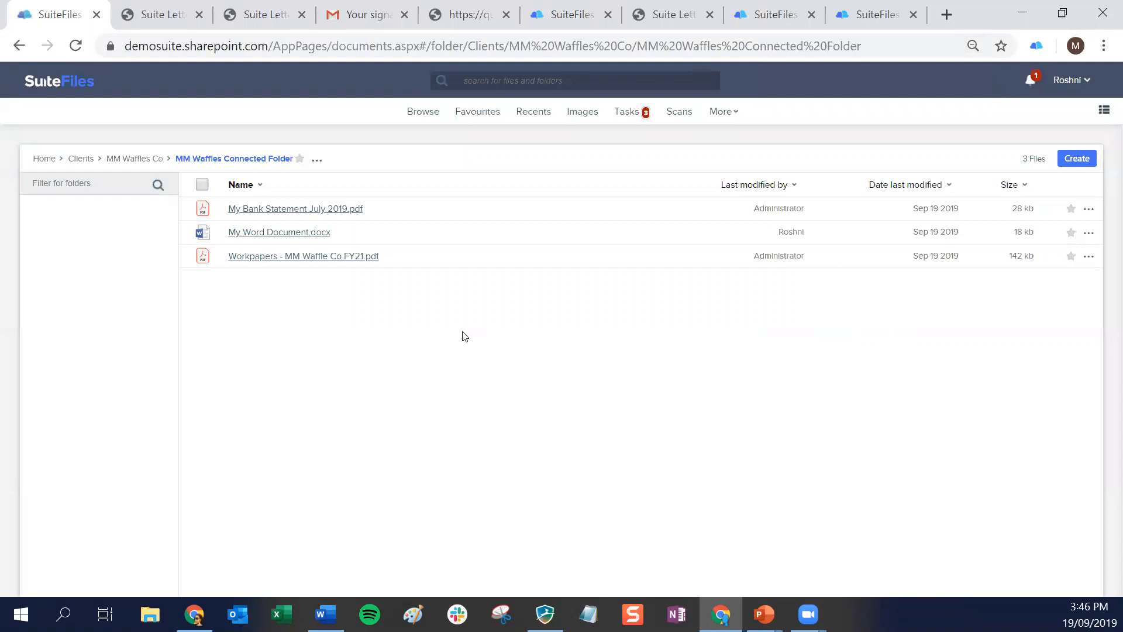
left_click(1088, 258)
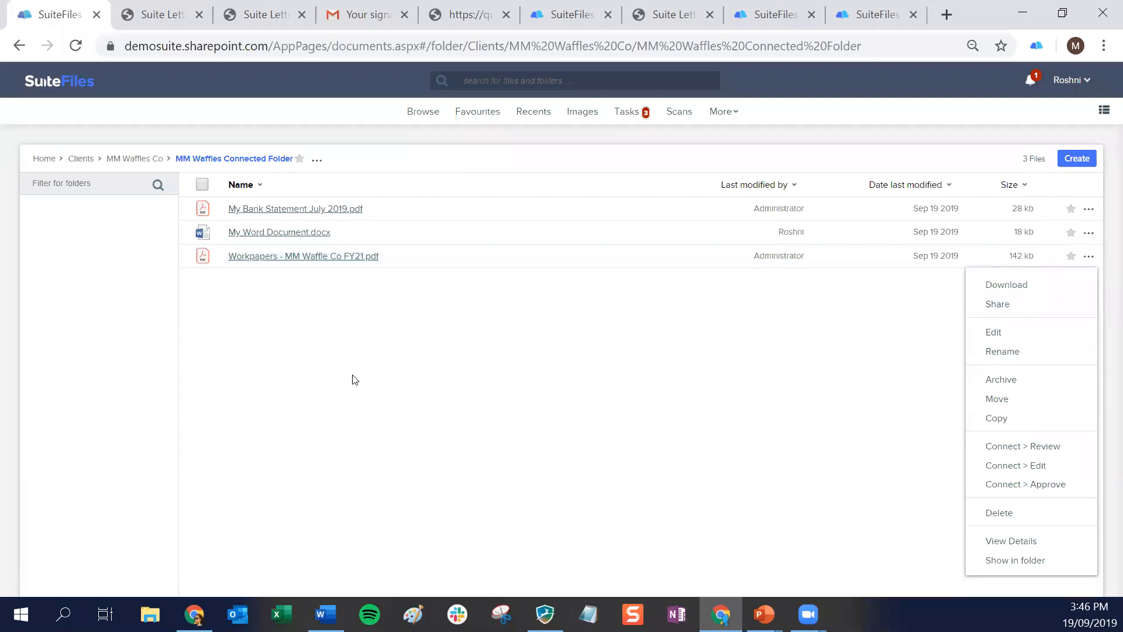
left_click(350, 461)
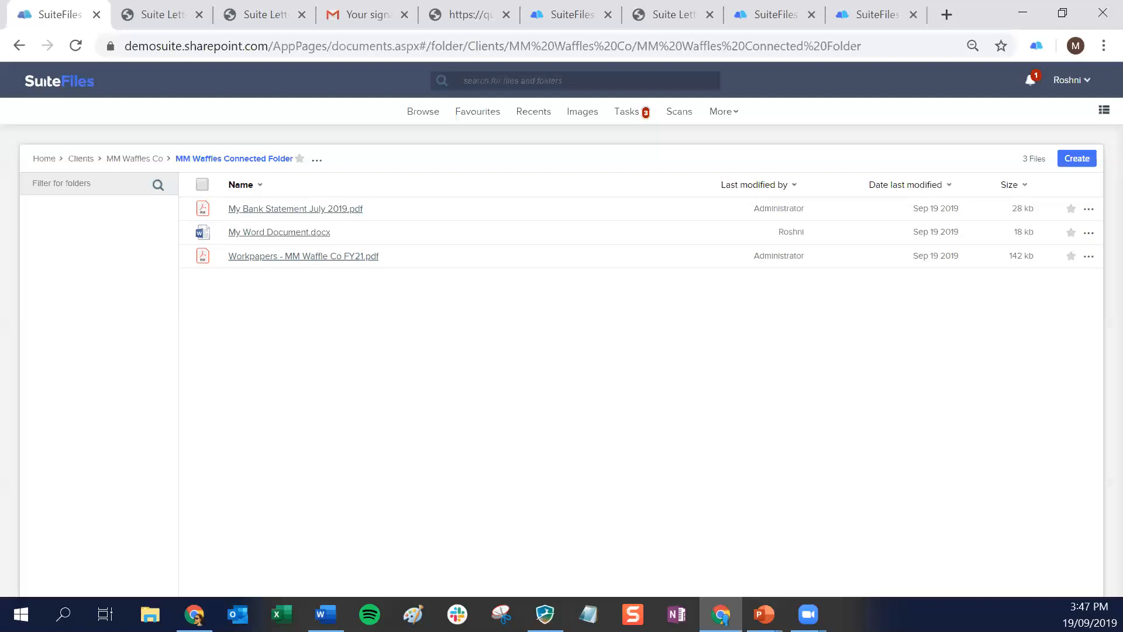
Show the external sent tasks and review the "Cake receipt please from Sep" file request
left_click(631, 112)
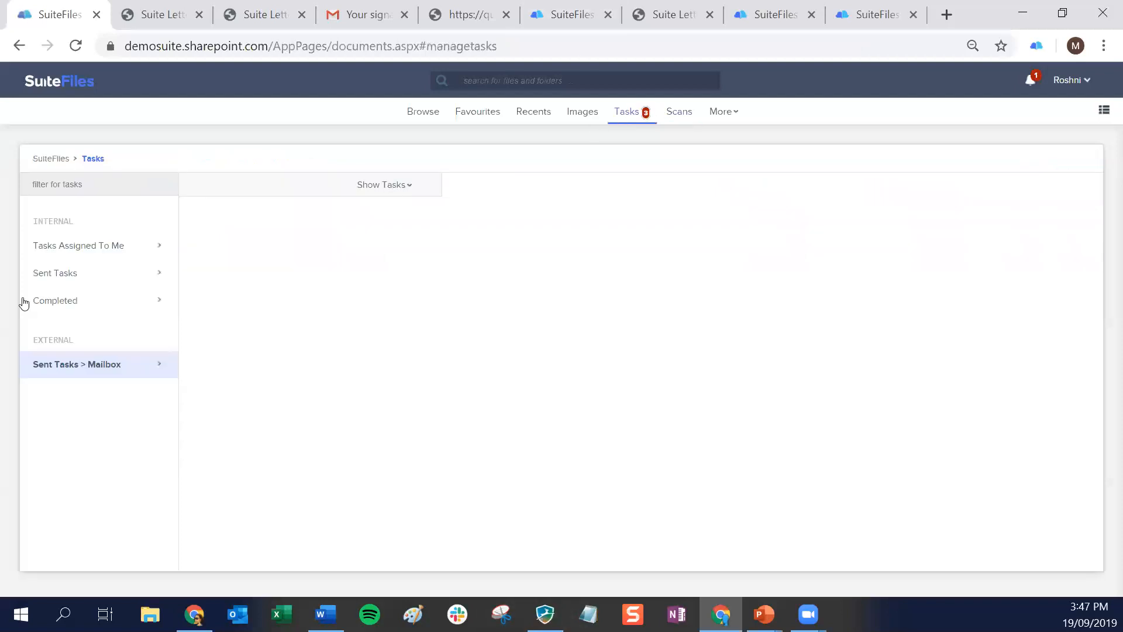
left_click_drag(81, 281, 78, 362)
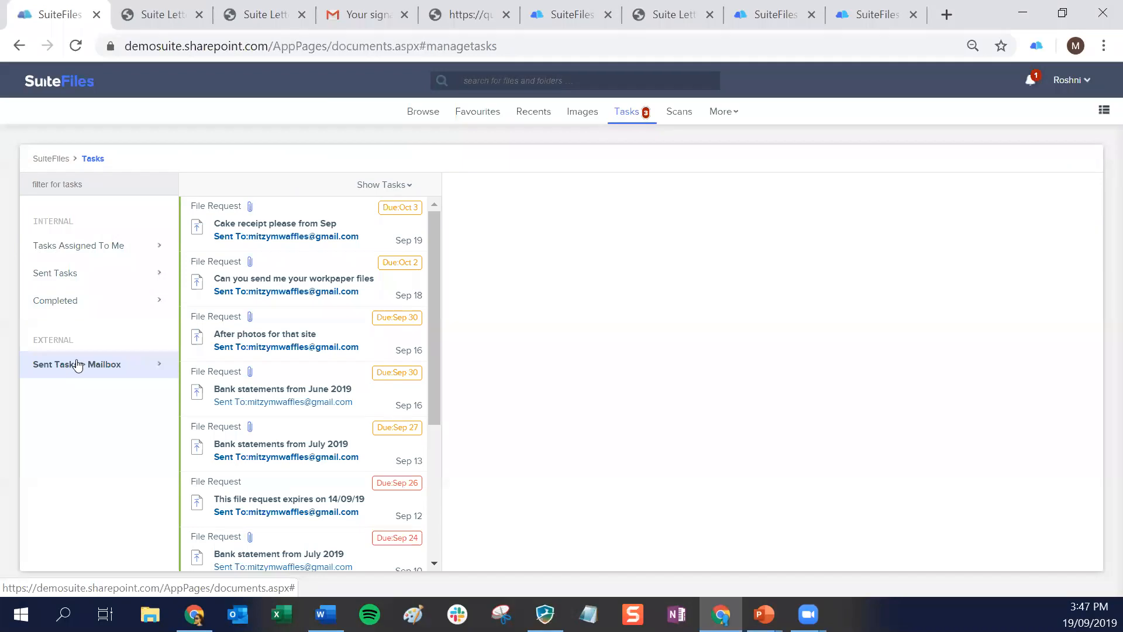
left_click(282, 230)
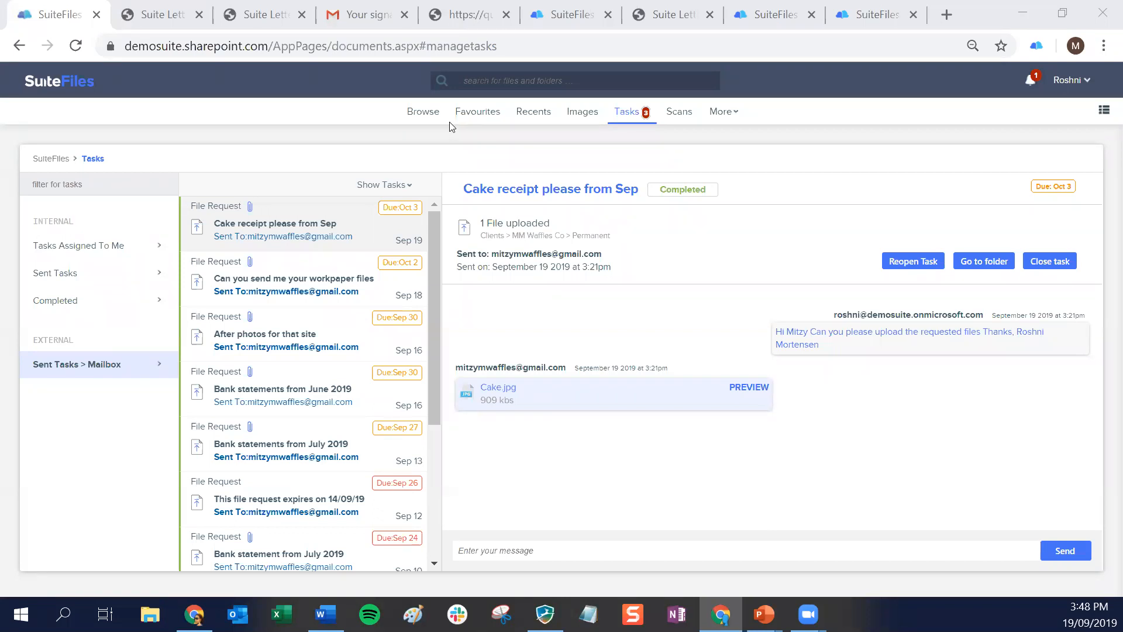
Browse to the 42 Below Ltd client folder and preview Demo Letter 19.9.docx
left_click(425, 112)
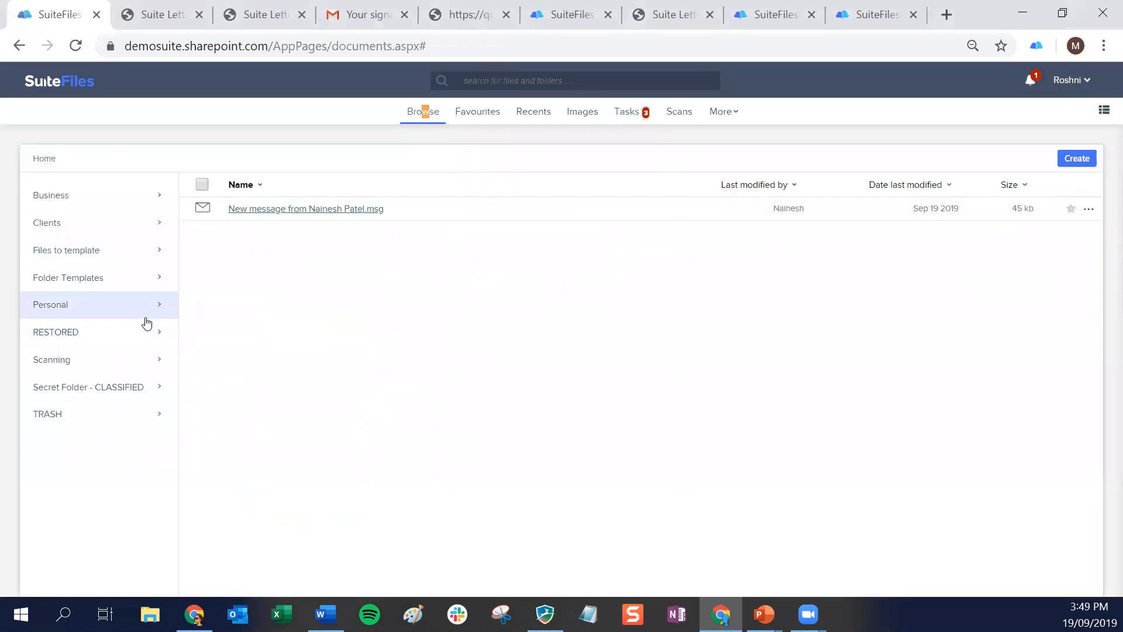
left_click(32, 223)
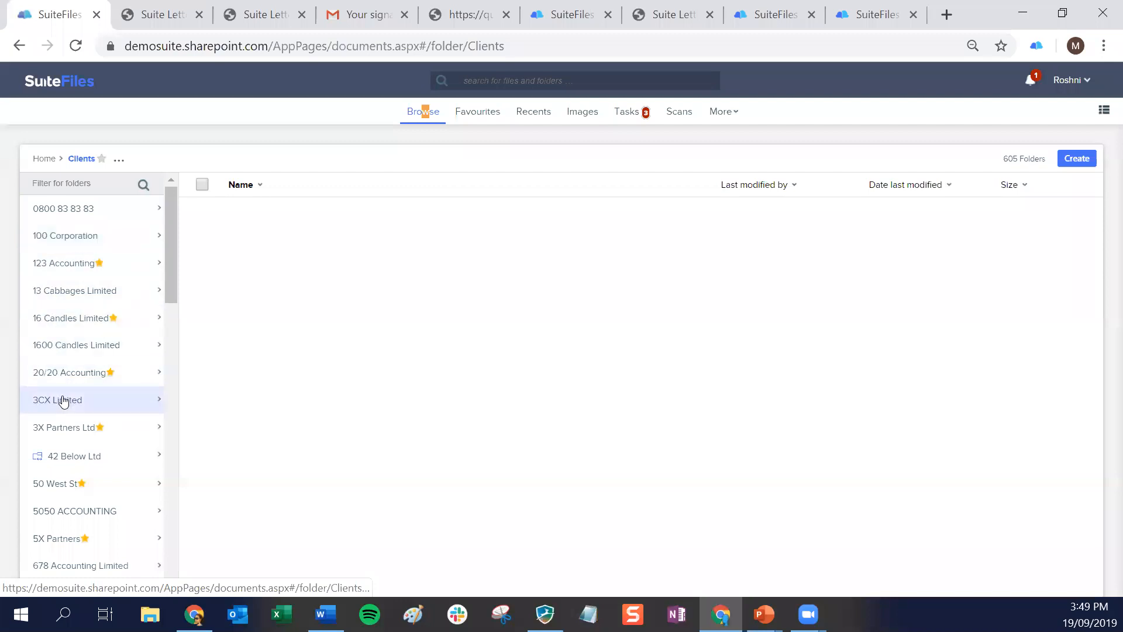
left_click(62, 462)
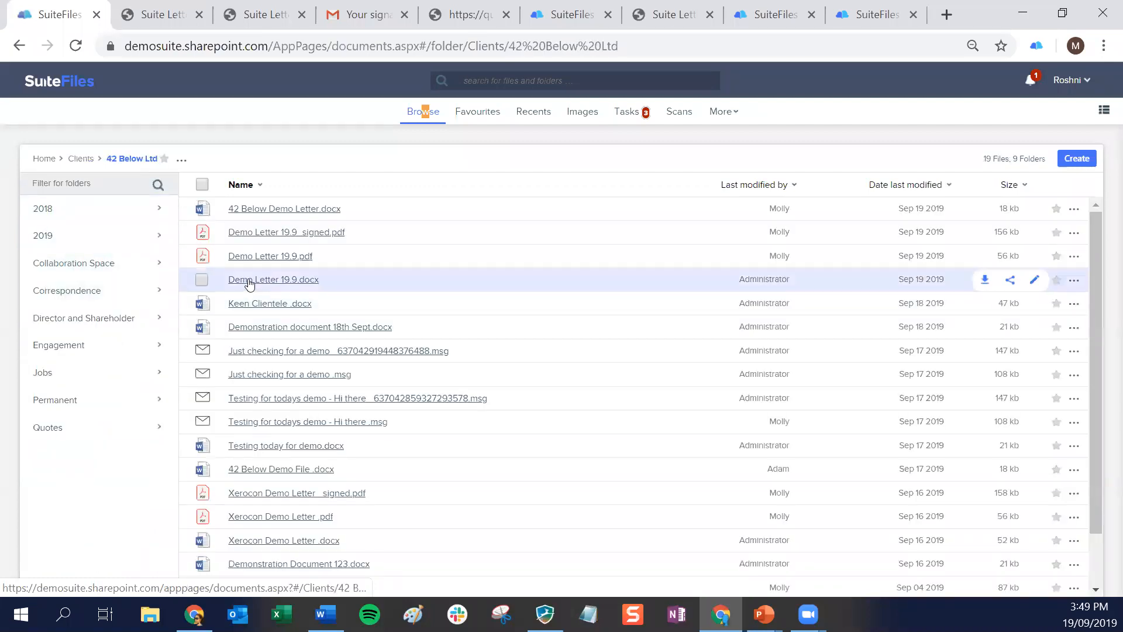
left_click(258, 280)
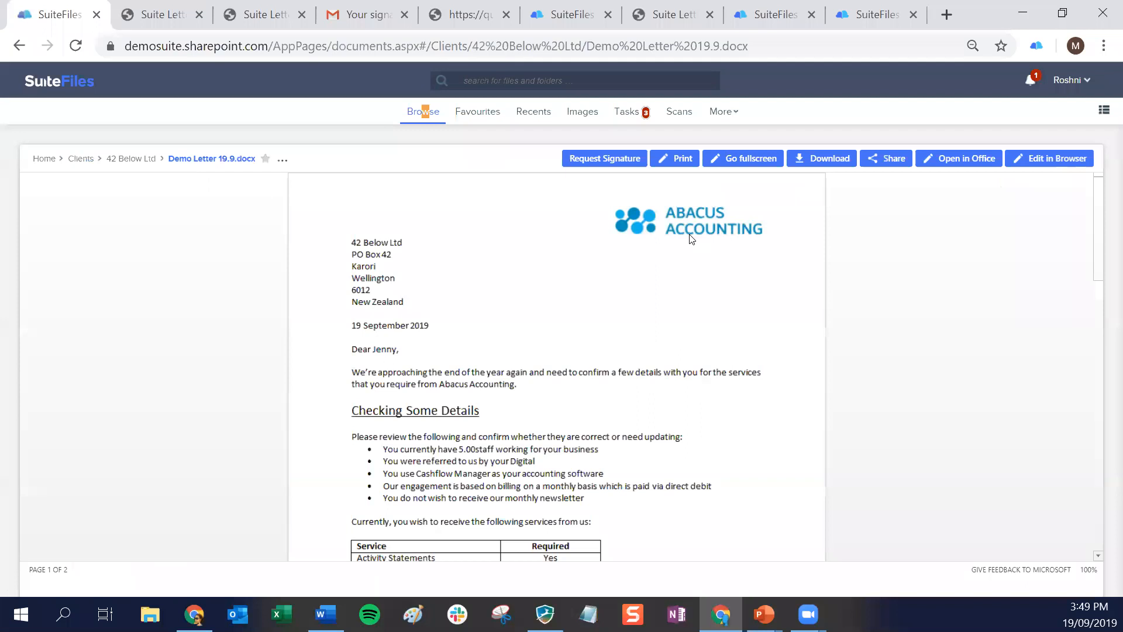
Review the user setting for opening Office files in the browser, and the available actions for Demo Letter 19.9.docx
left_click(1076, 82)
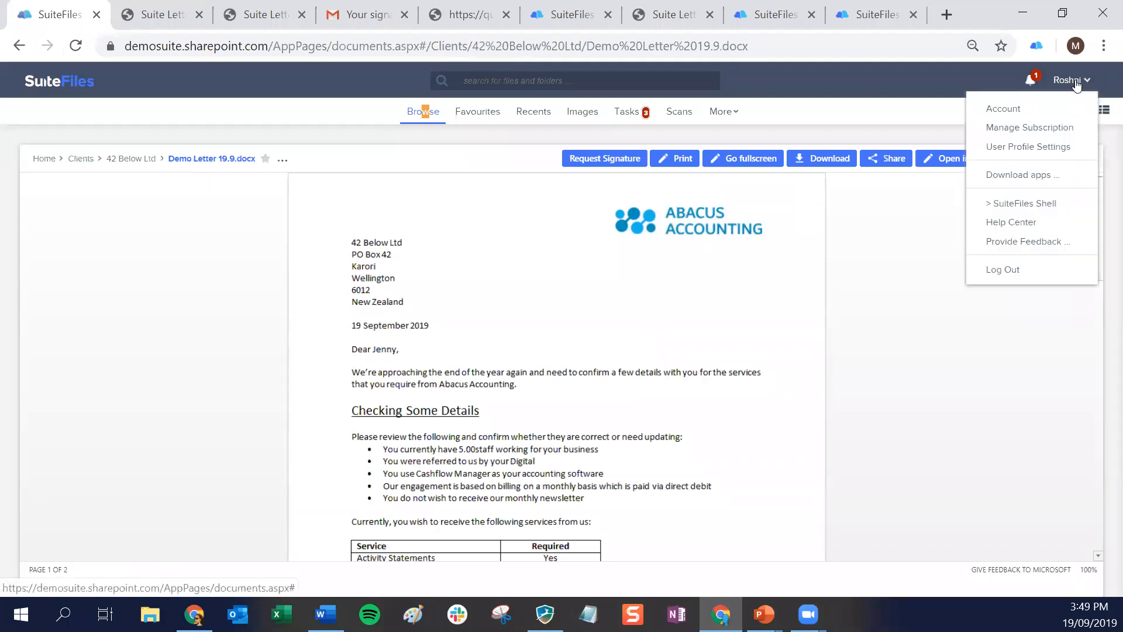
left_click(1046, 150)
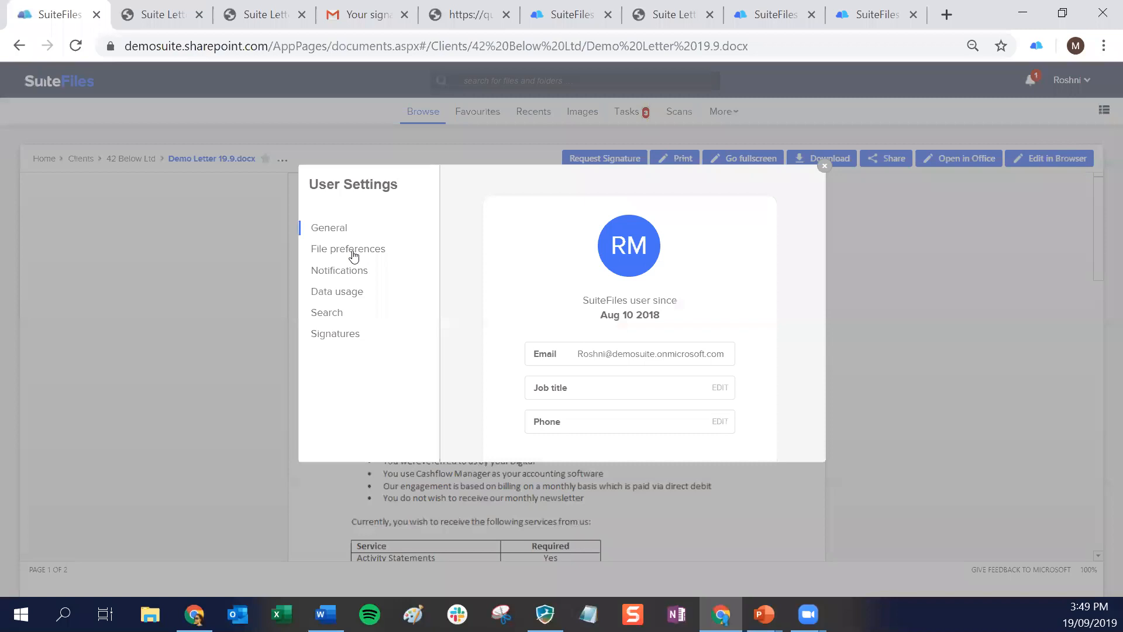
left_click(355, 252)
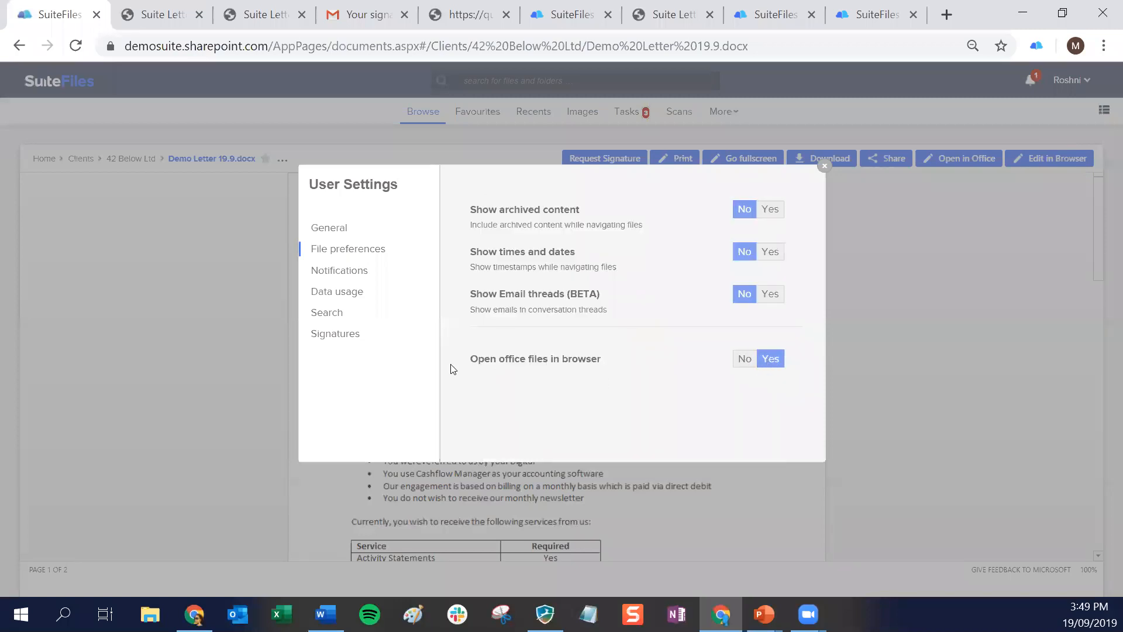
left_click_drag(471, 359, 616, 355)
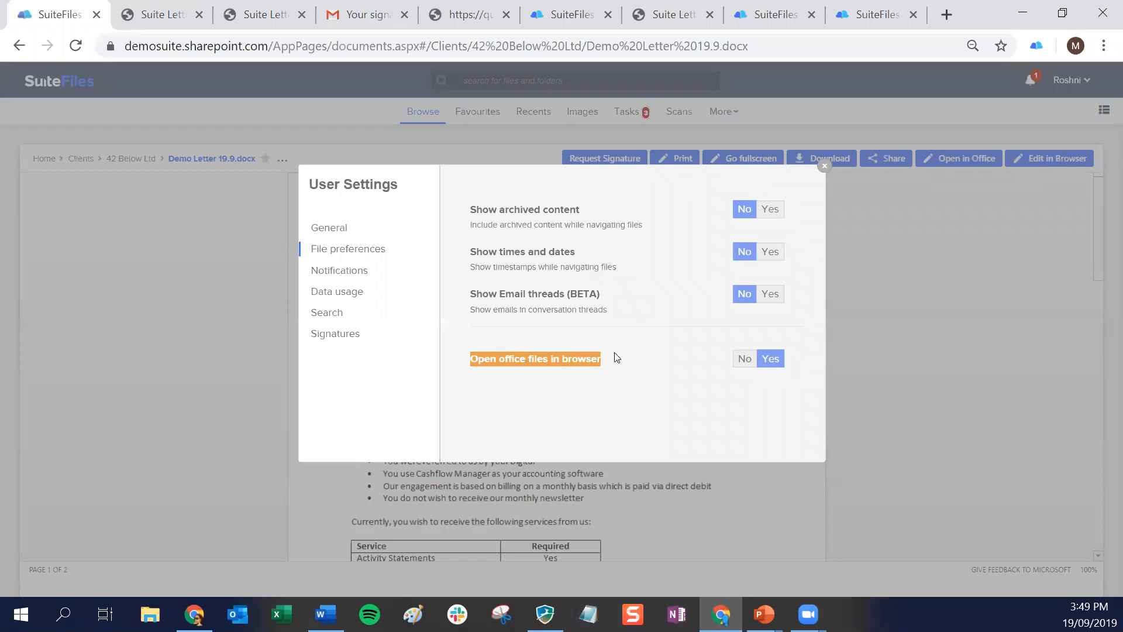
left_click(824, 168)
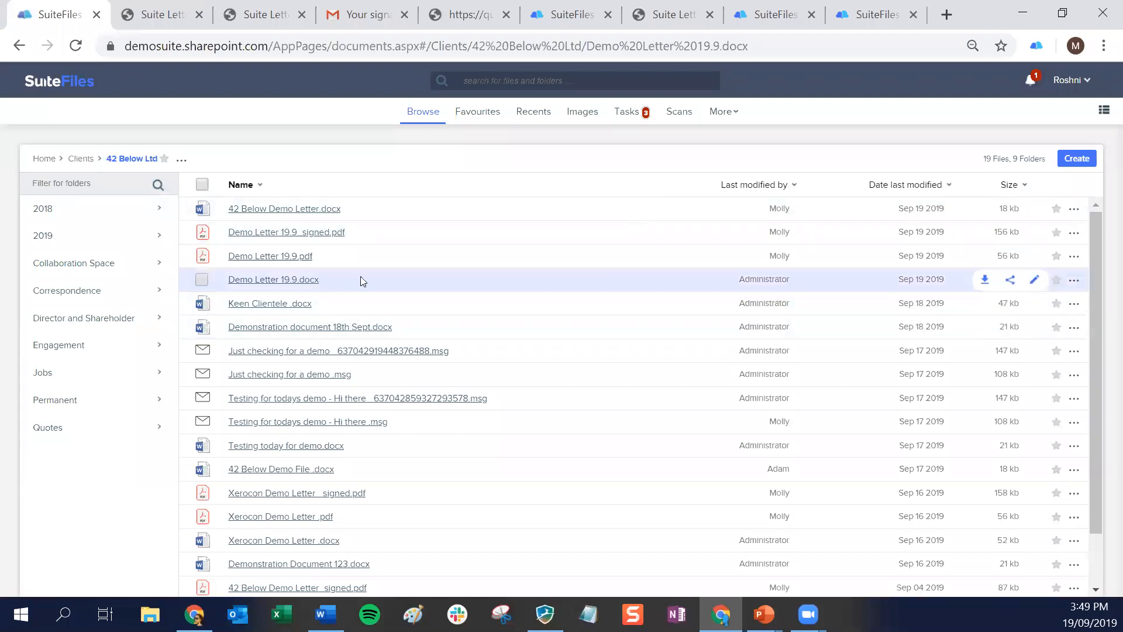
left_click(1074, 279)
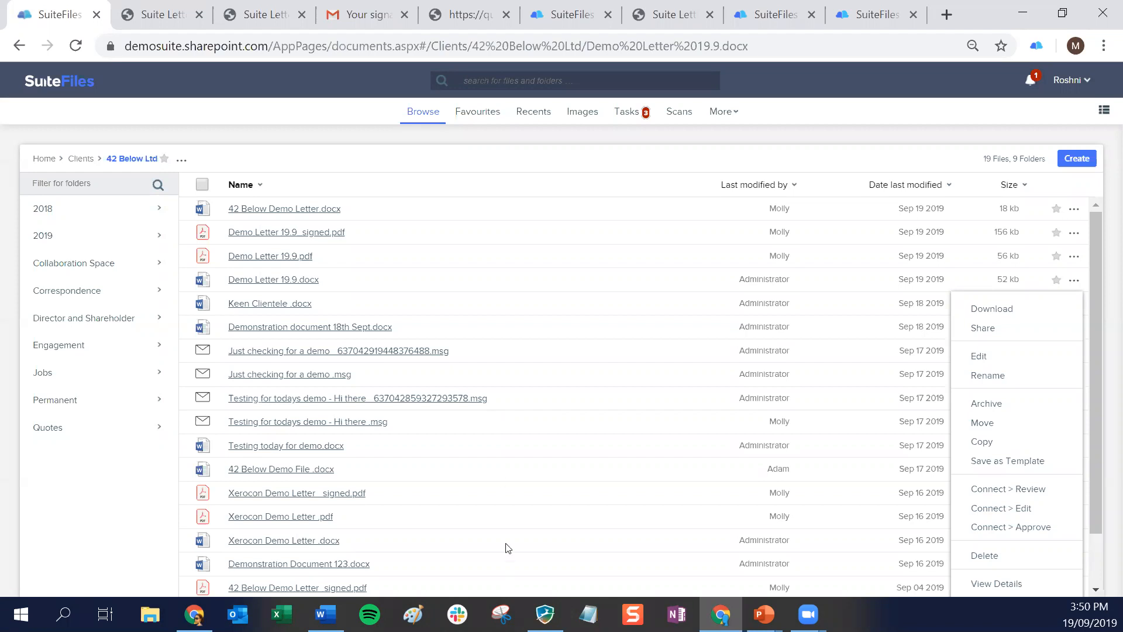
Review the signing history of the September 19 Abacus Accounting XPM Demo Letter for 99 Corporation (WFM).pdf in Document Signing
left_click(720, 111)
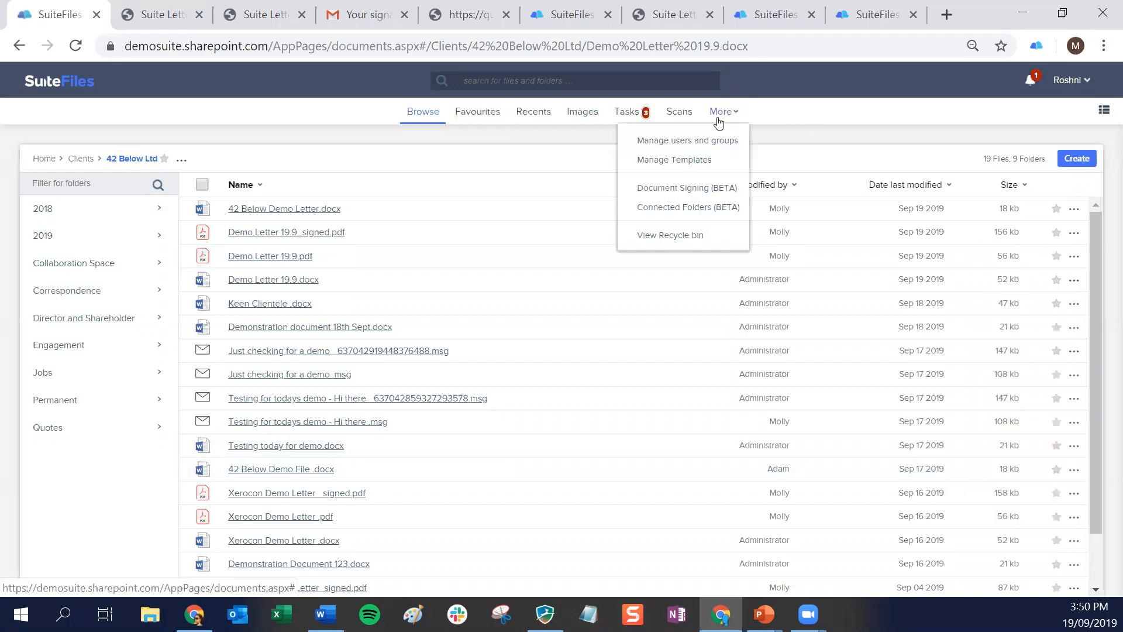
left_click(689, 187)
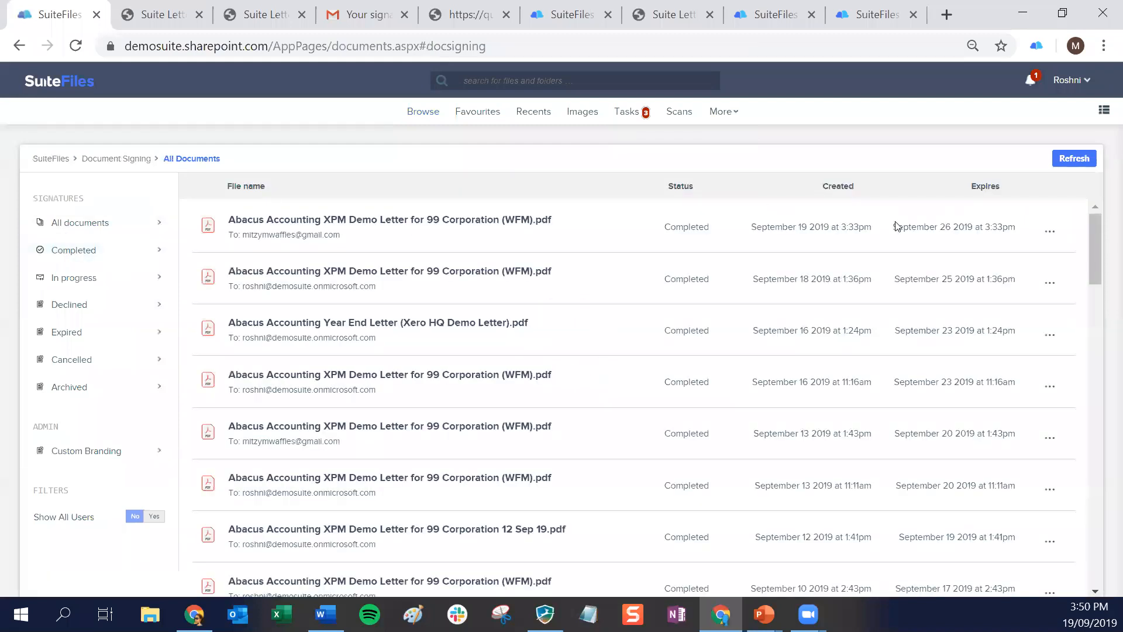
left_click(1049, 231)
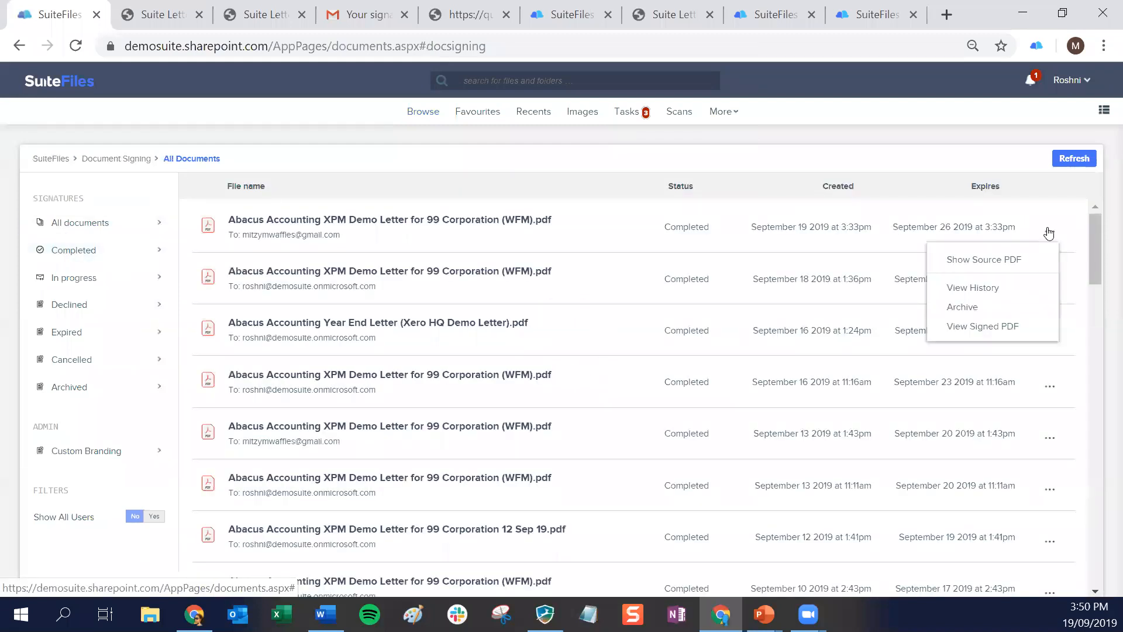
left_click(973, 287)
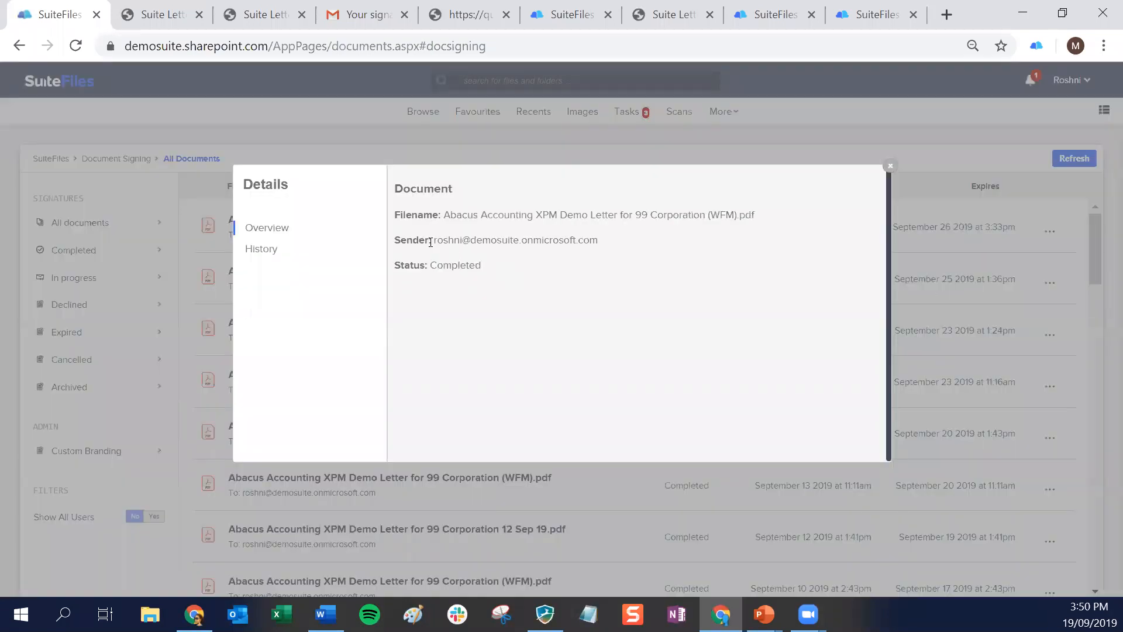
left_click(290, 257)
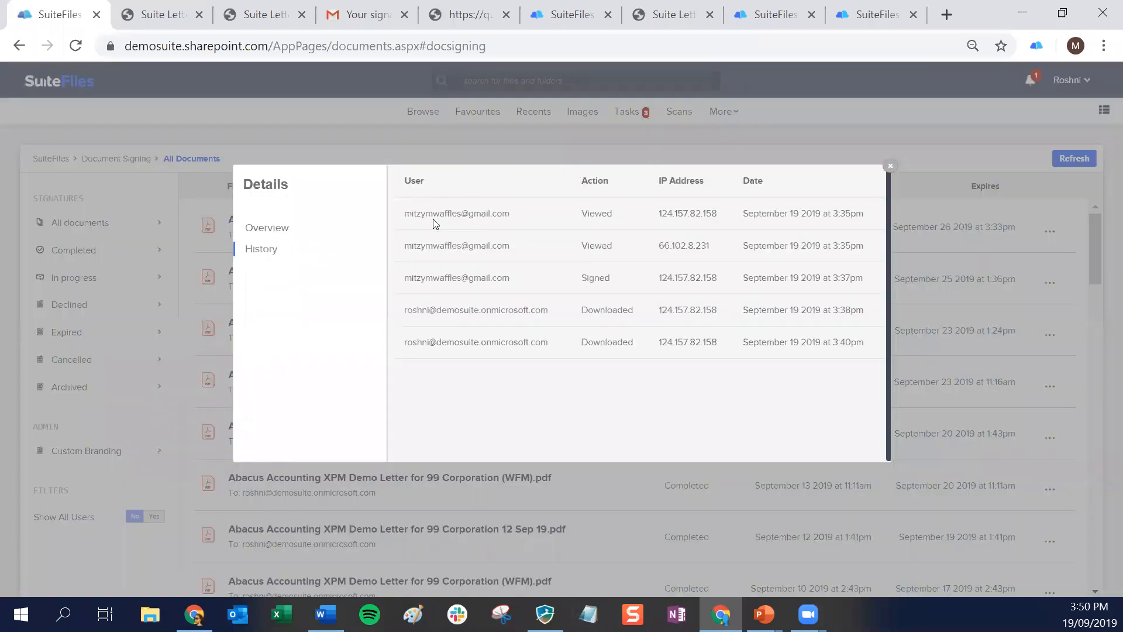
left_click_drag(405, 213, 587, 217)
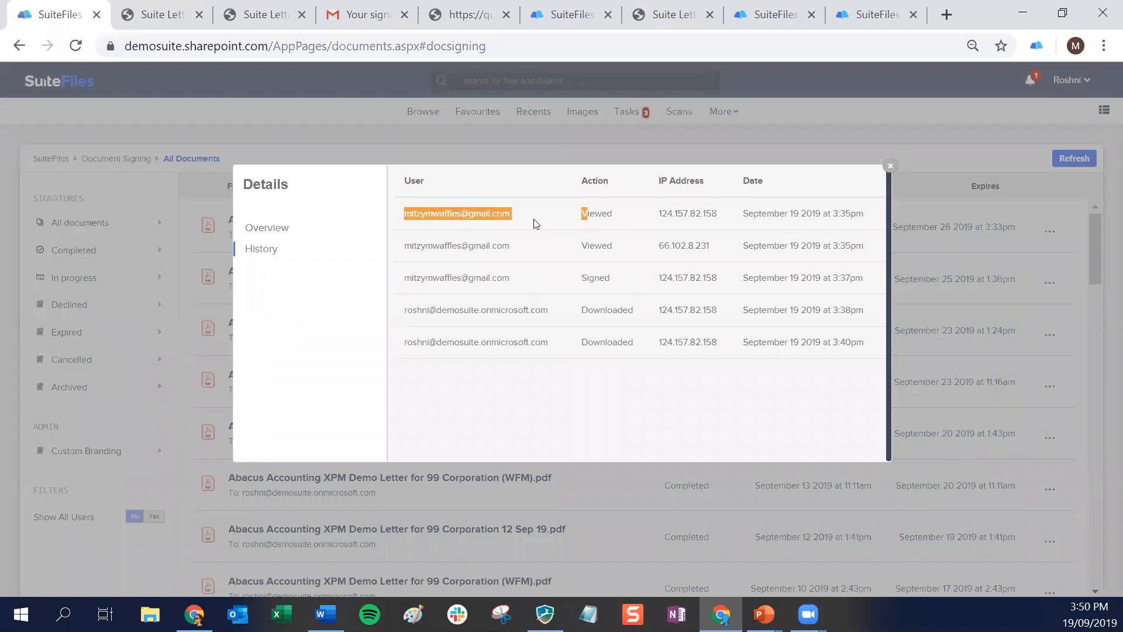
left_click(889, 167)
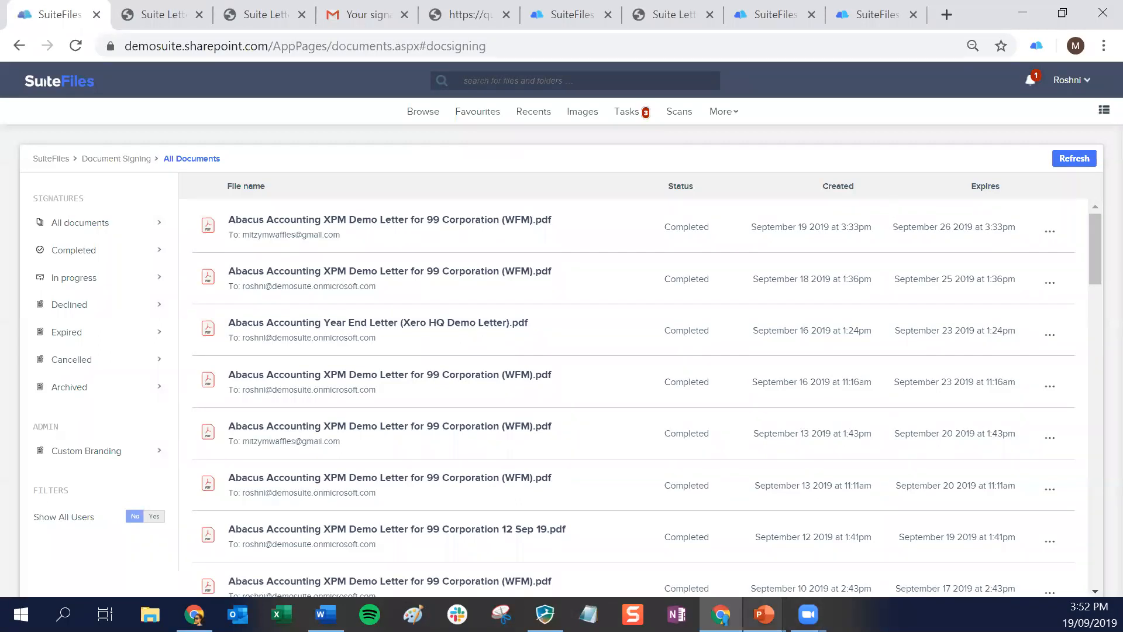
Switch to the PowerPoint slide show and advance from the Q & A slide to the Special Offer slide
mouse_move(764, 614)
left_click(787, 507)
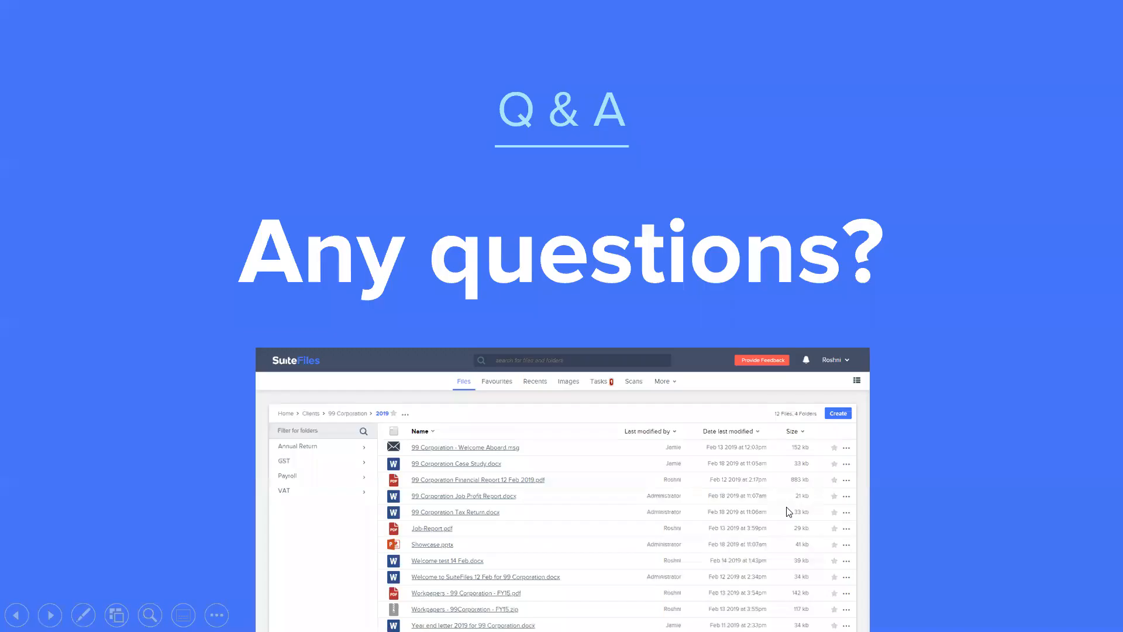
key("Right")
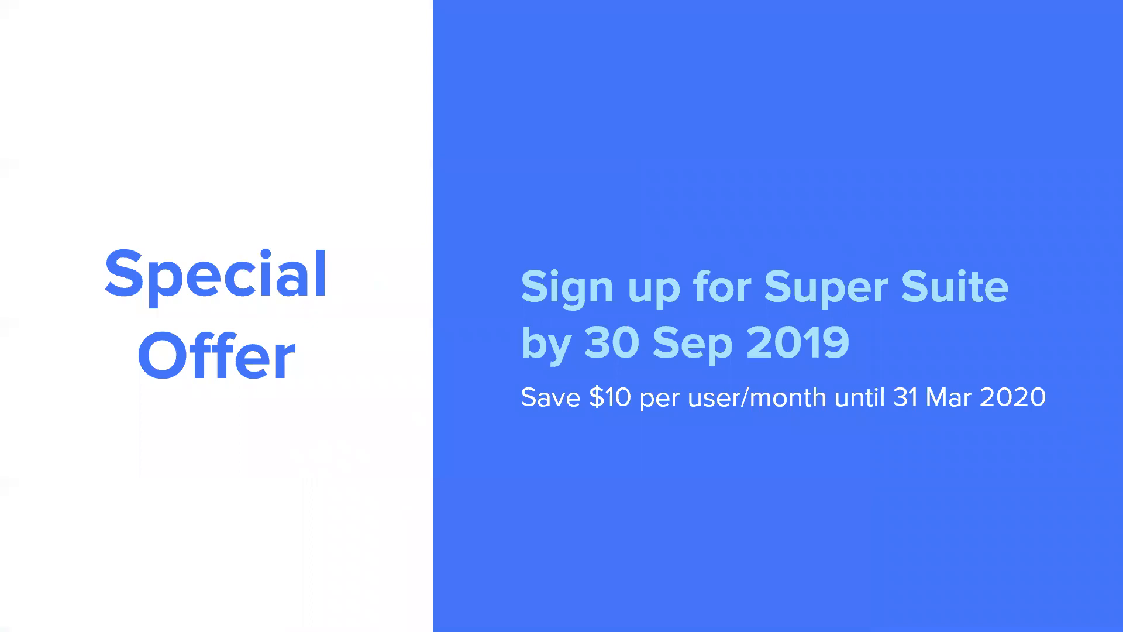